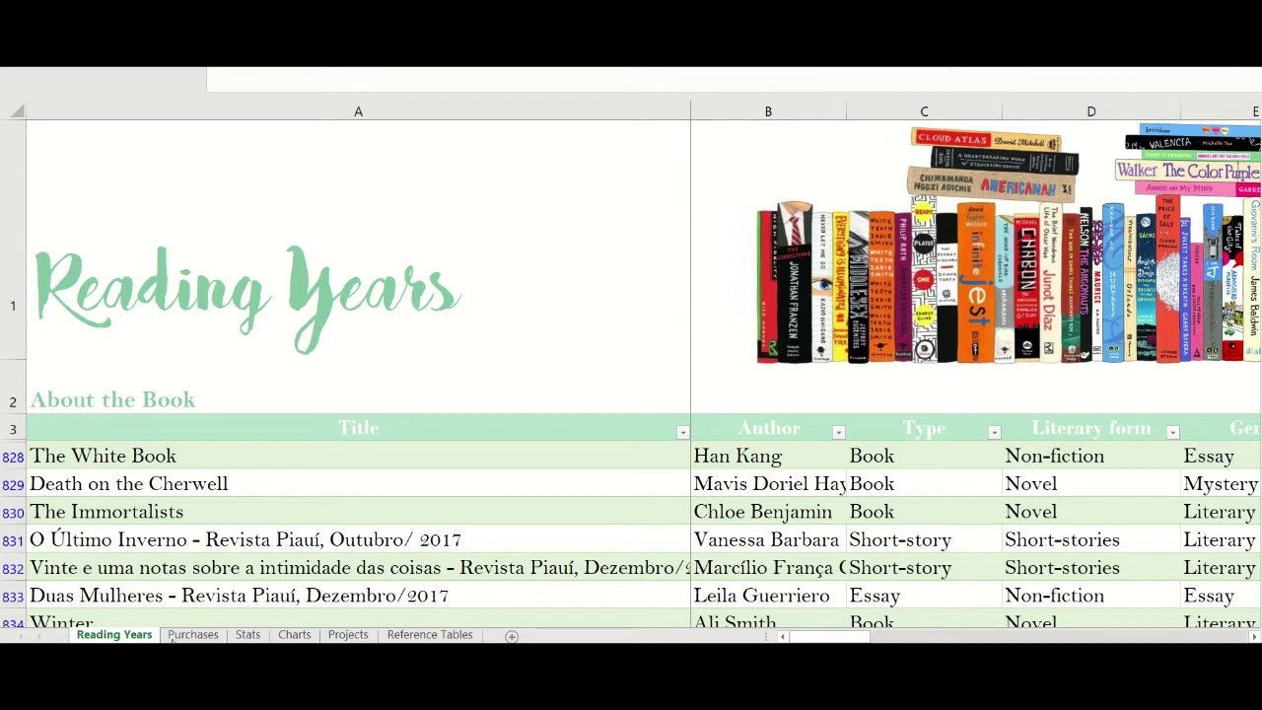
- Look through the Purchases, Stats, Charts, Projects and Reference Tables sheets, and return to the Reading Years sheet
{"action": "left_click", "coordinate": [177, 635]}
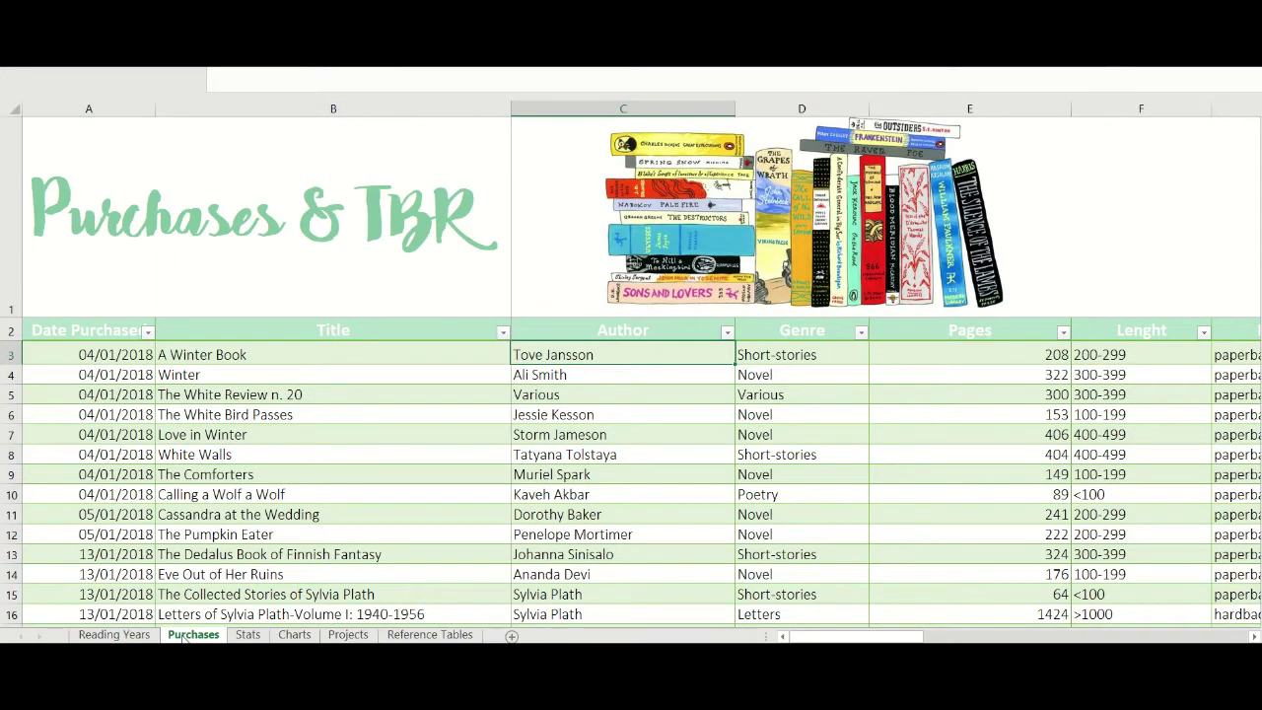
{"action": "left_click", "coordinate": [245, 636]}
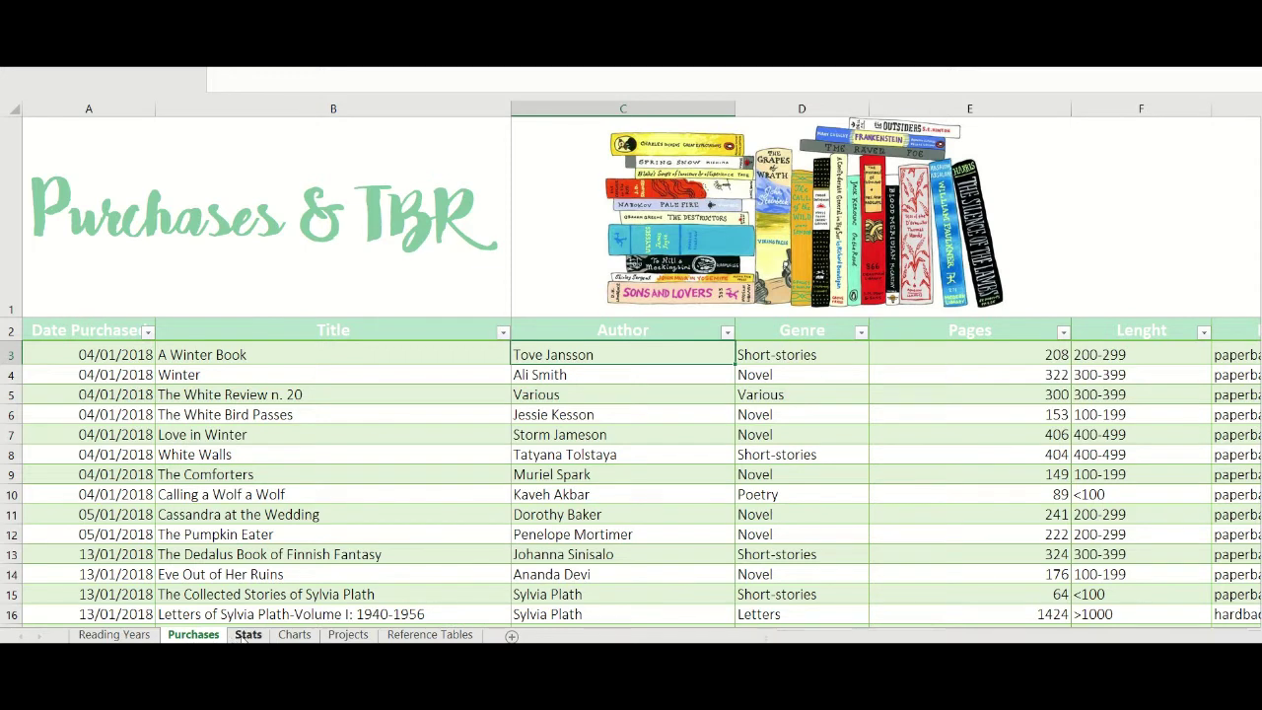
{"action": "left_click", "coordinate": [285, 636]}
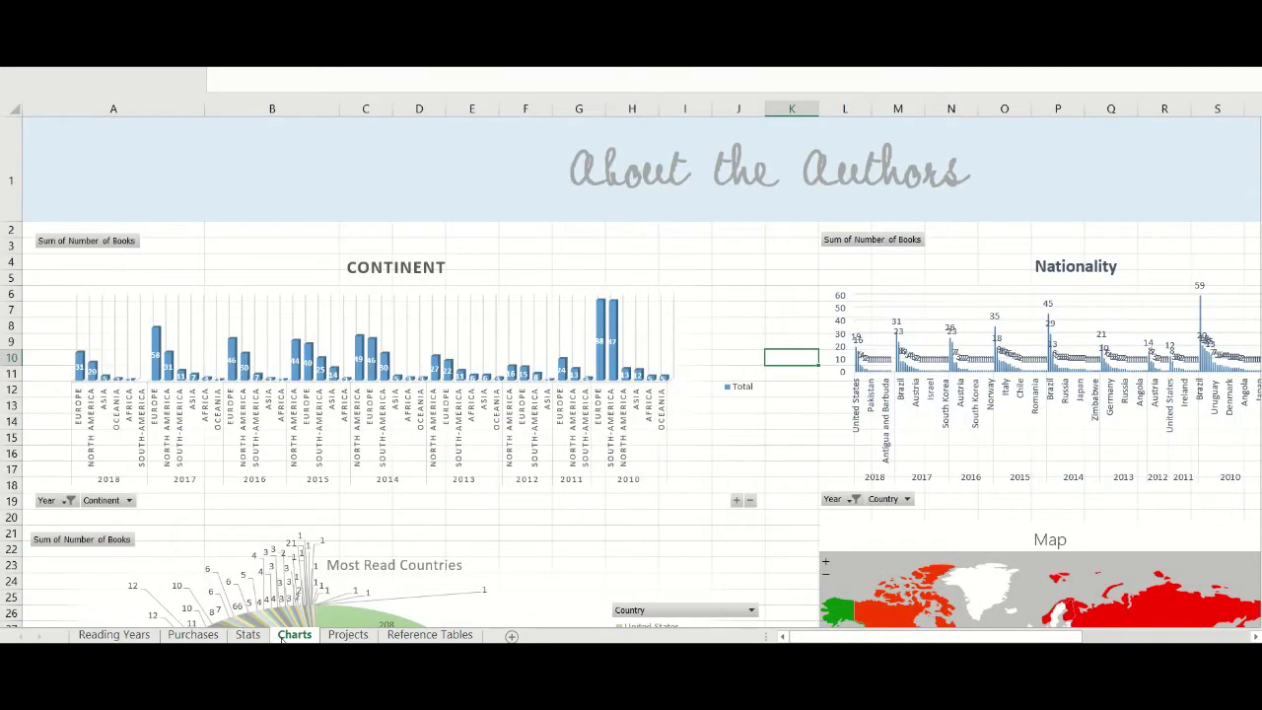
{"action": "left_click", "coordinate": [345, 636]}
{"action": "left_click", "coordinate": [403, 636]}
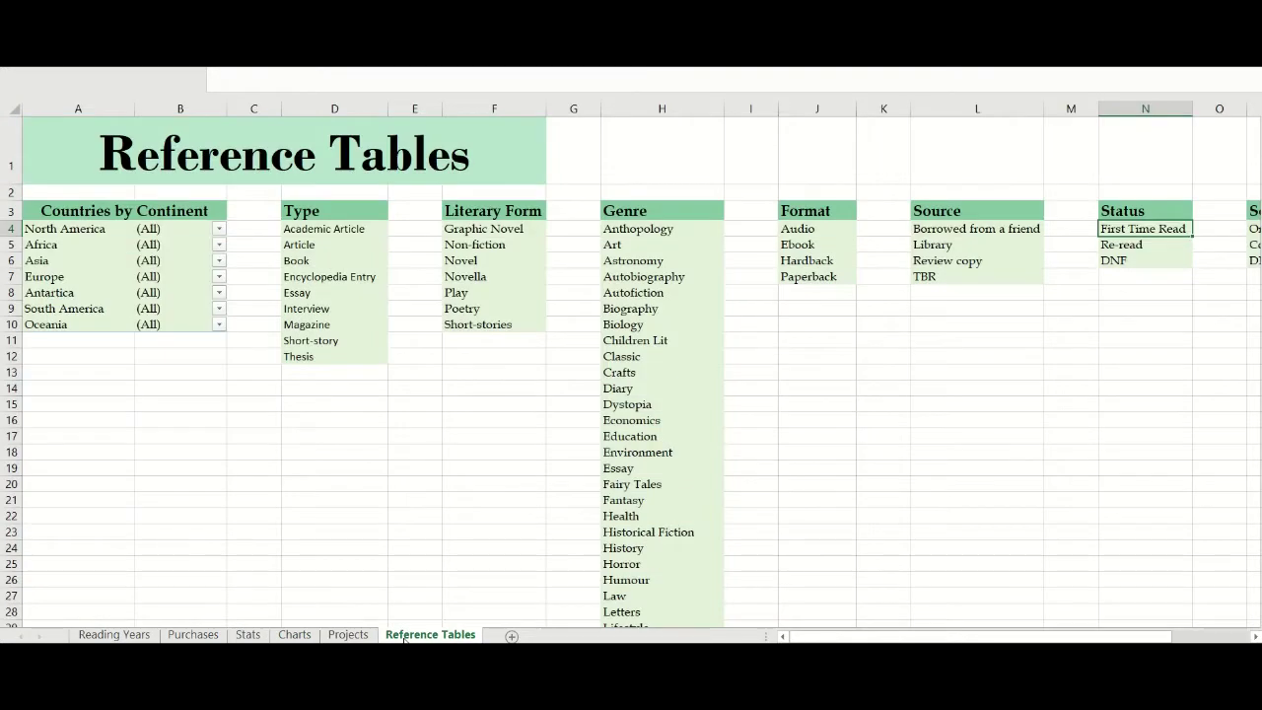
{"action": "left_click", "coordinate": [114, 635]}
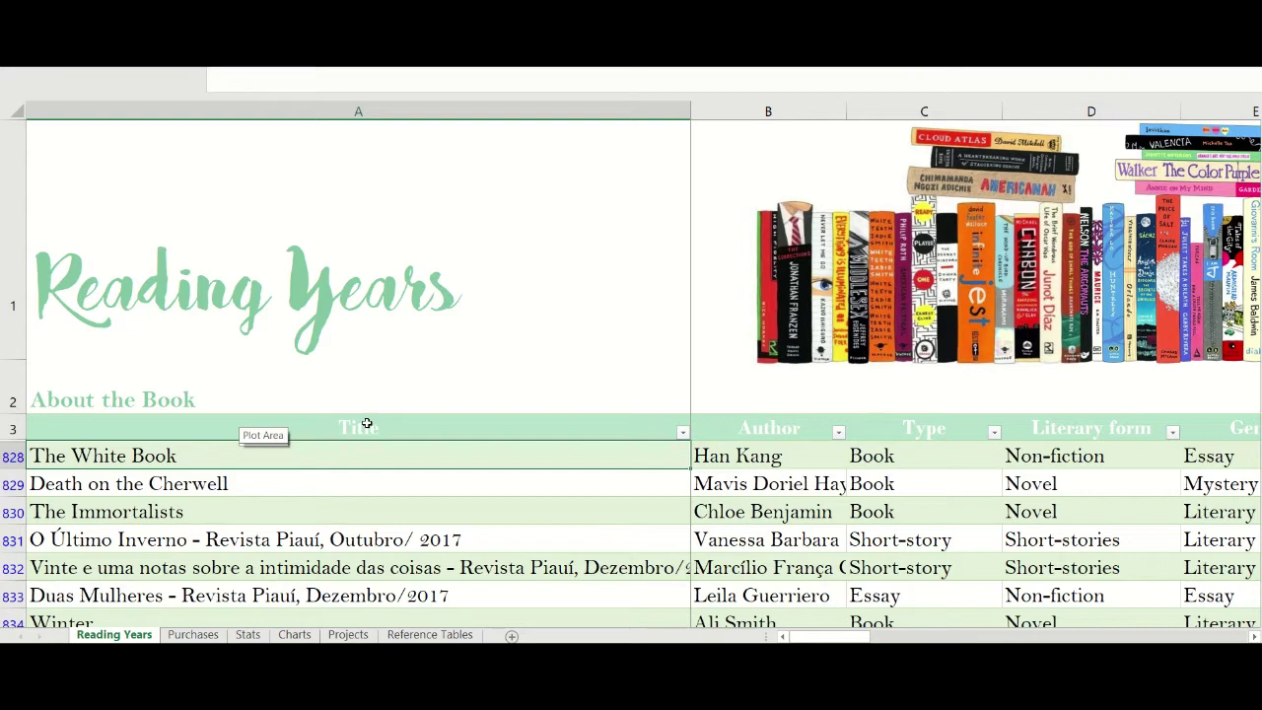
- Survey the book columns from Title through Format along The White Book's row, and return to its title
{"action": "key", "text": "Right"}
{"action": "key", "text": "Right"}
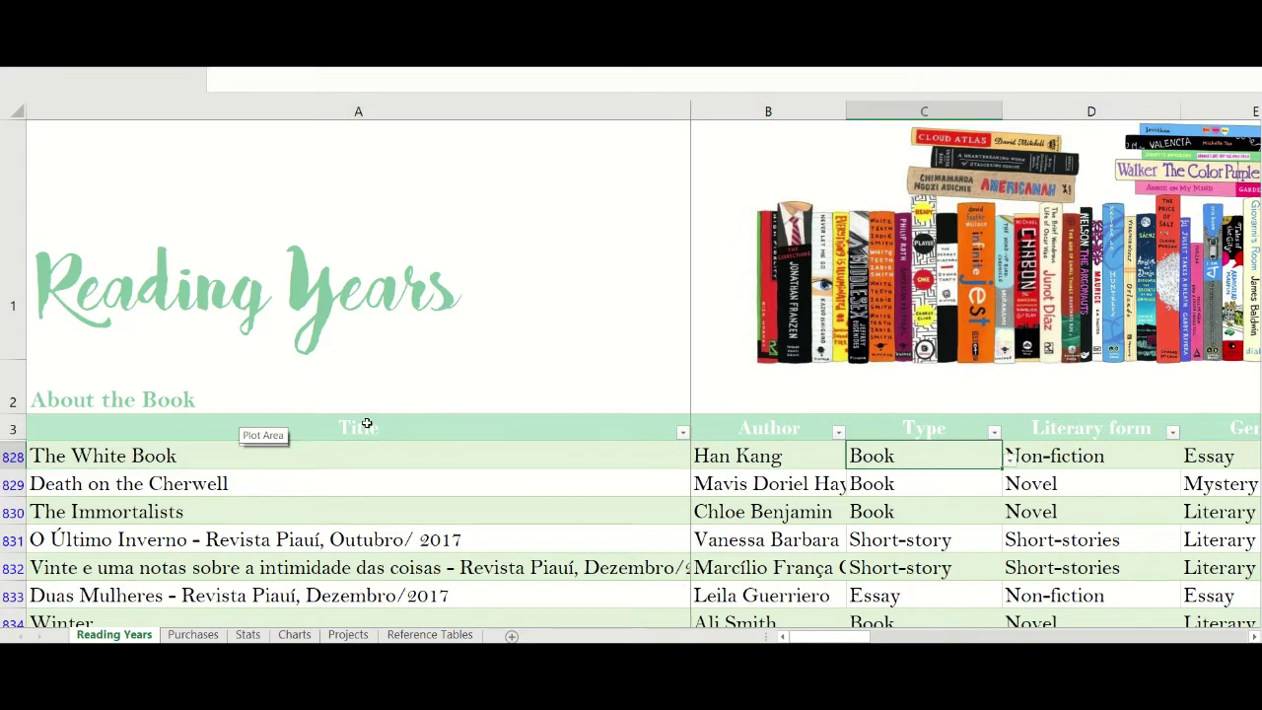
{"action": "key", "text": "Right"}
{"action": "key", "text": "Right"}
{"action": "key", "text": "Right"}
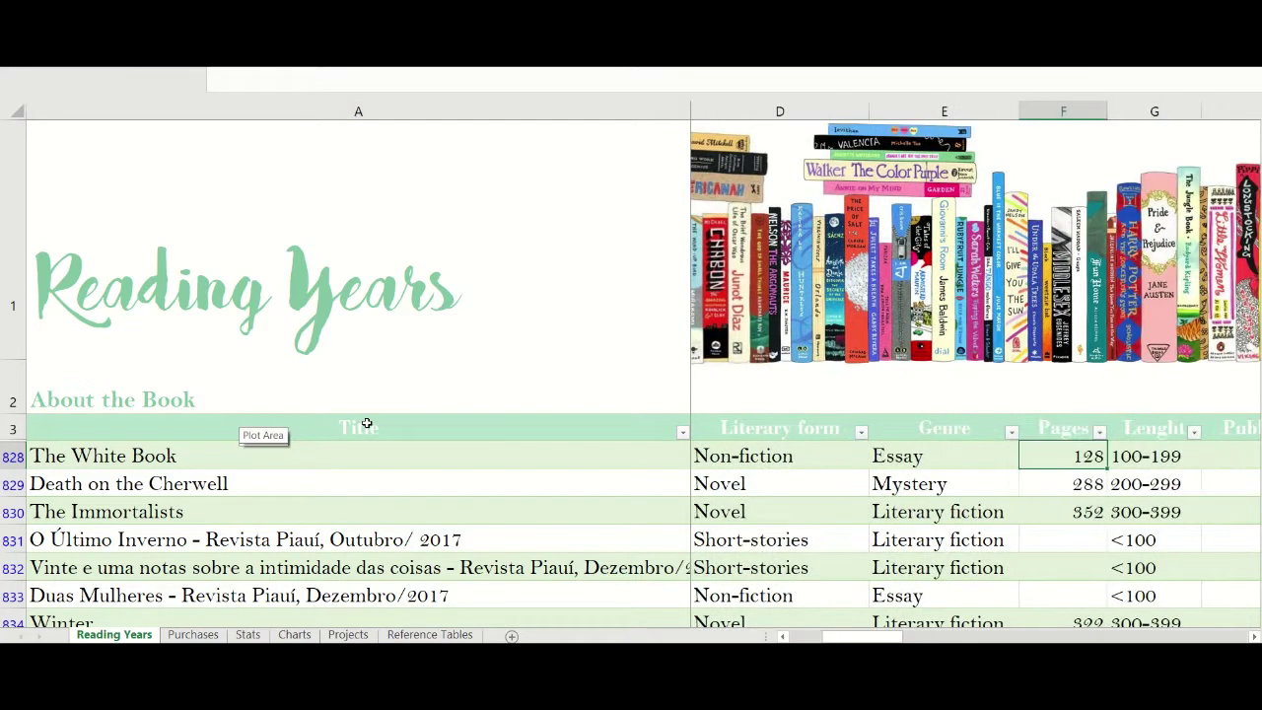
{"action": "key", "text": "Right"}
{"action": "key", "text": "Right"}
{"action": "key", "text": "Right"}
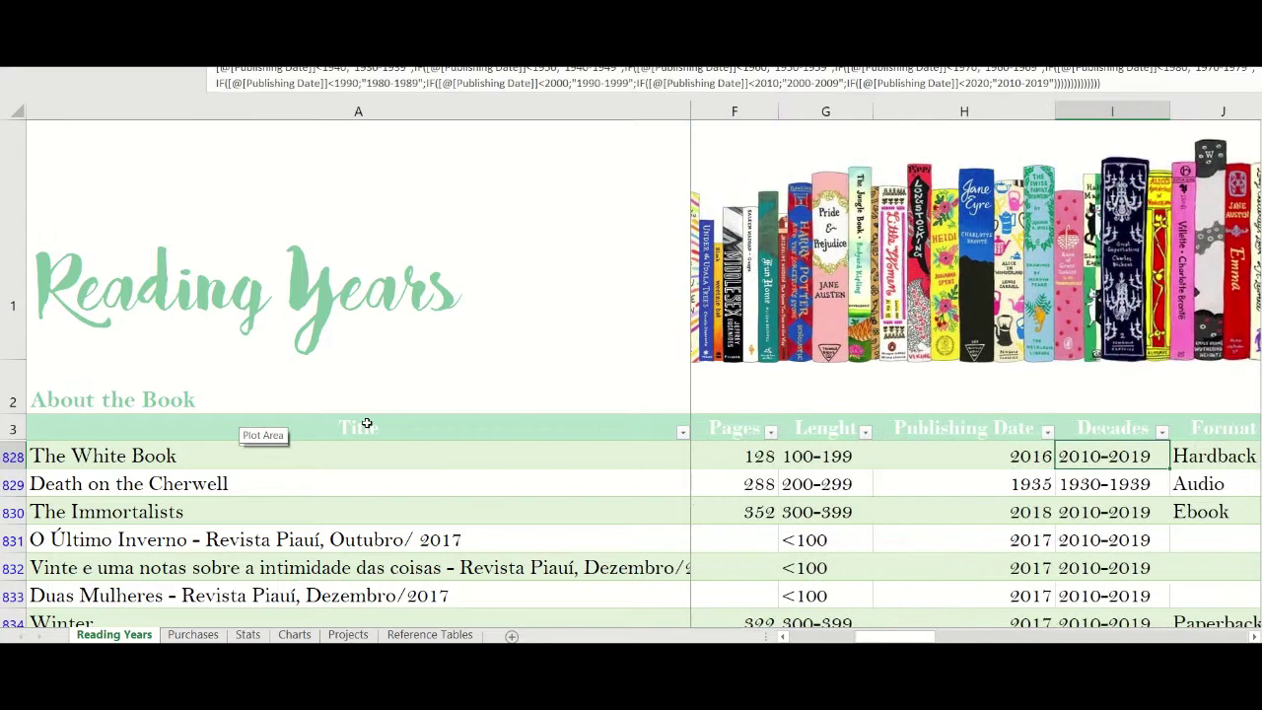
{"action": "key", "text": "Right"}
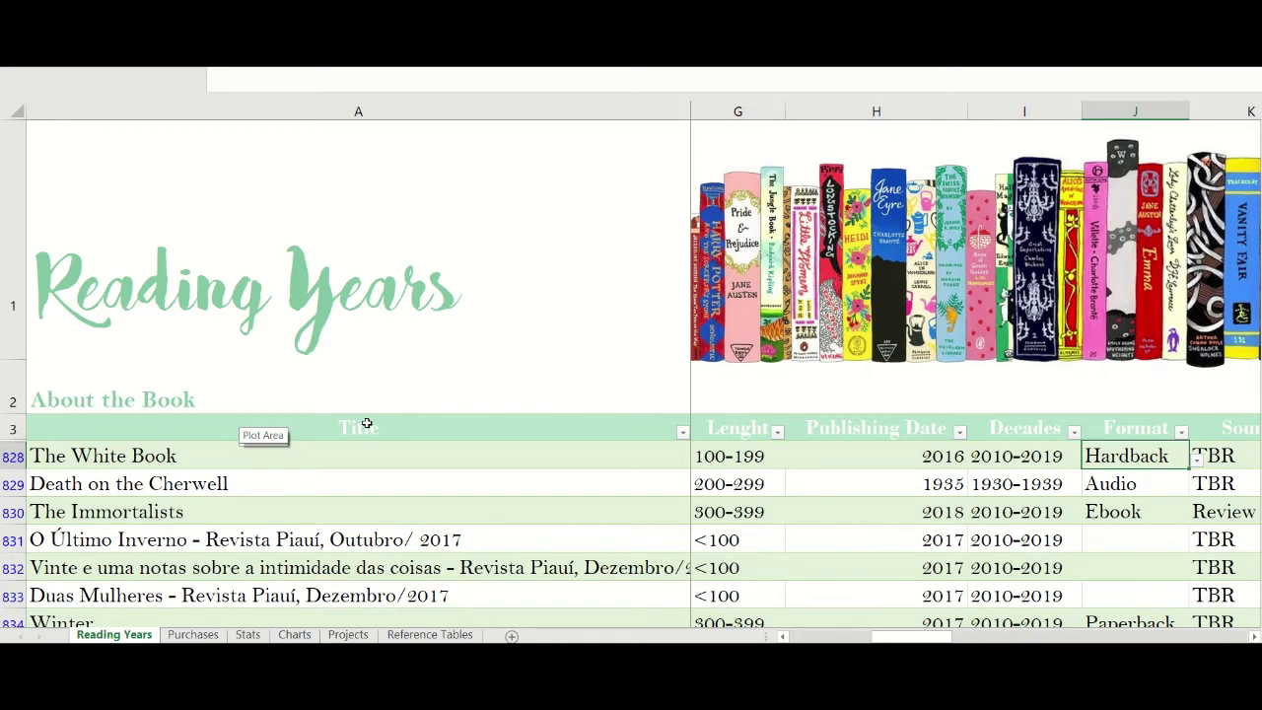
{"action": "key", "text": "Home"}
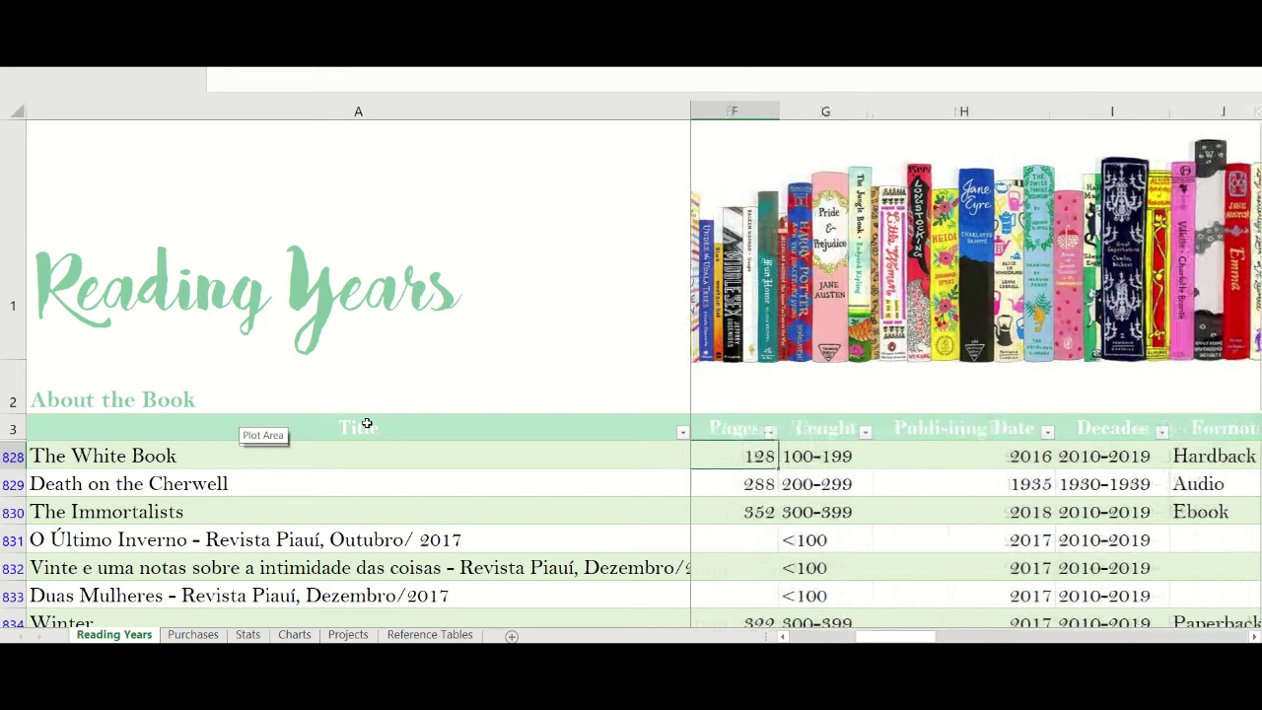
{"action": "key", "text": "Left"}
{"action": "key", "text": "Left"}
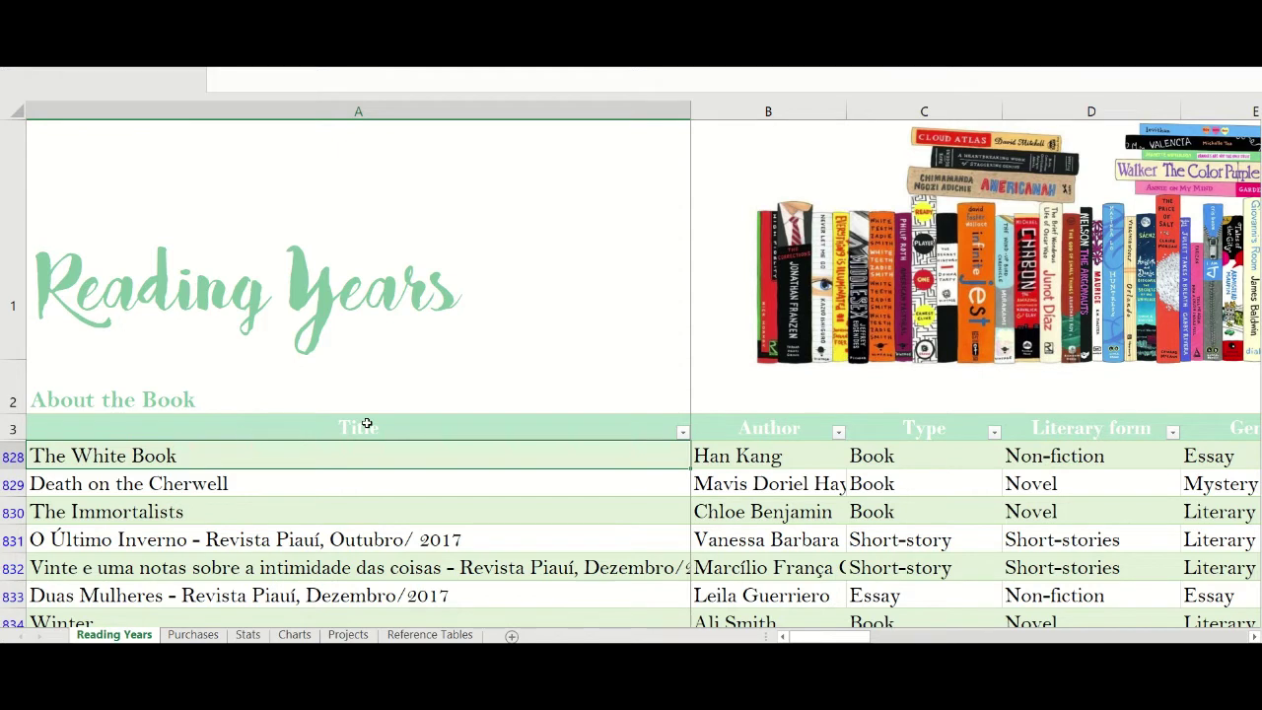
- Switch the Type of The White Book to Thesis and back to Book using the predefined options
{"action": "key", "text": "Right"}
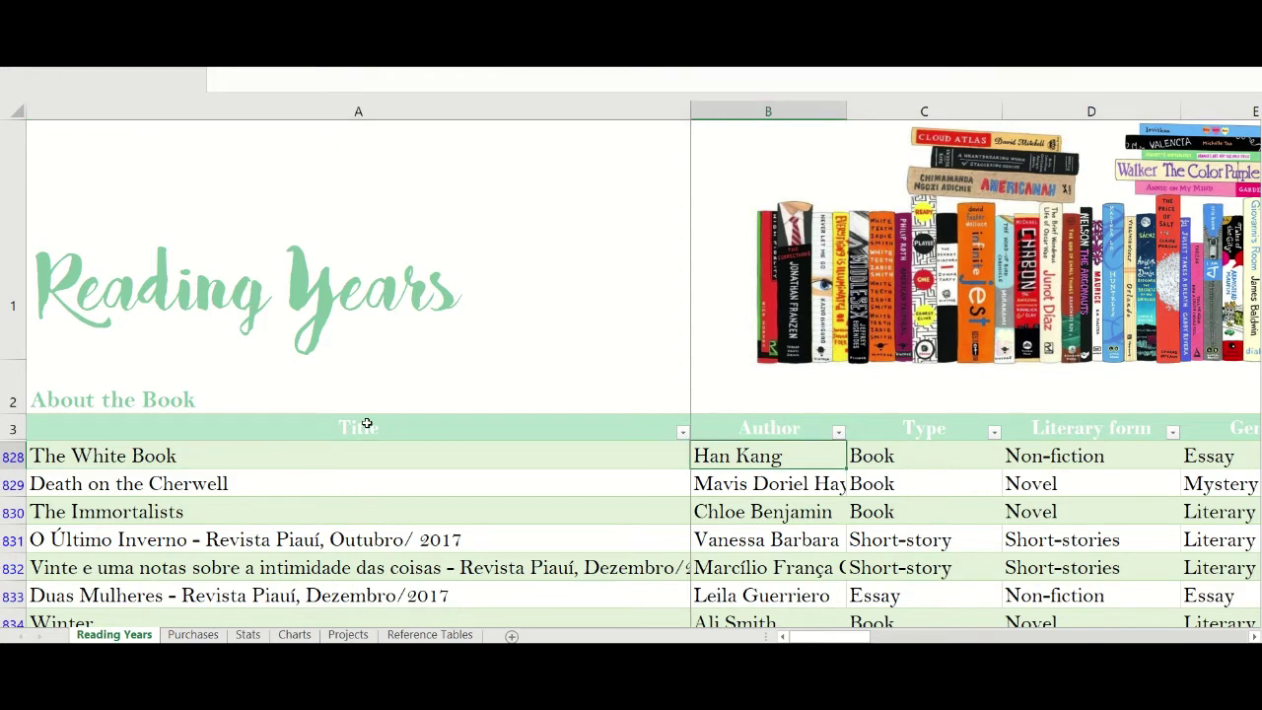
{"action": "key", "text": "Right"}
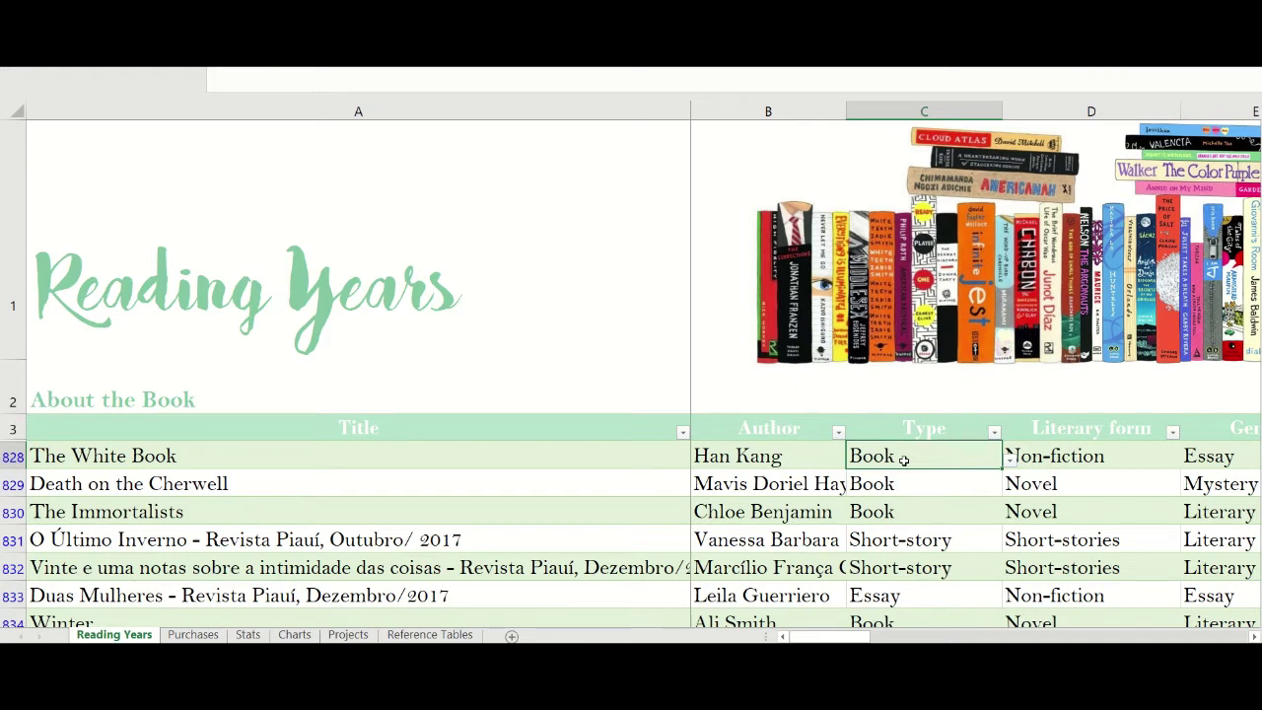
{"action": "left_click", "coordinate": [1009, 460]}
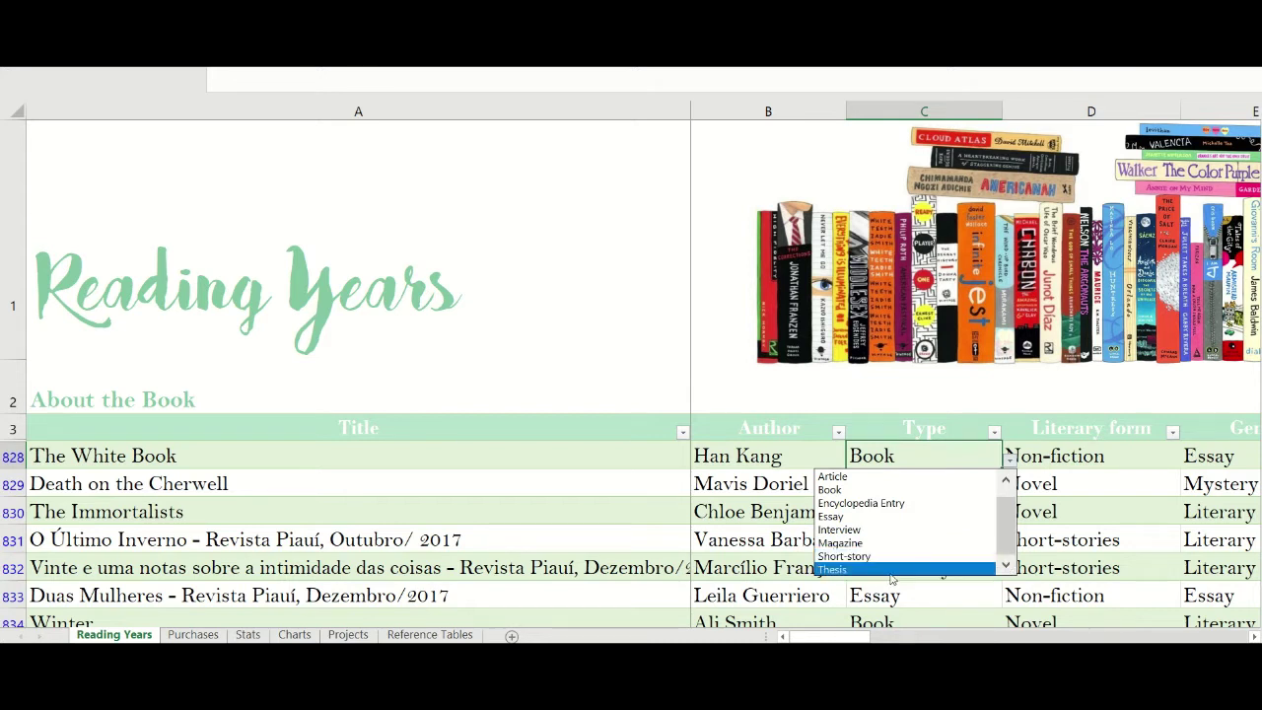
{"action": "left_click", "coordinate": [921, 570]}
{"action": "left_click", "coordinate": [1009, 459]}
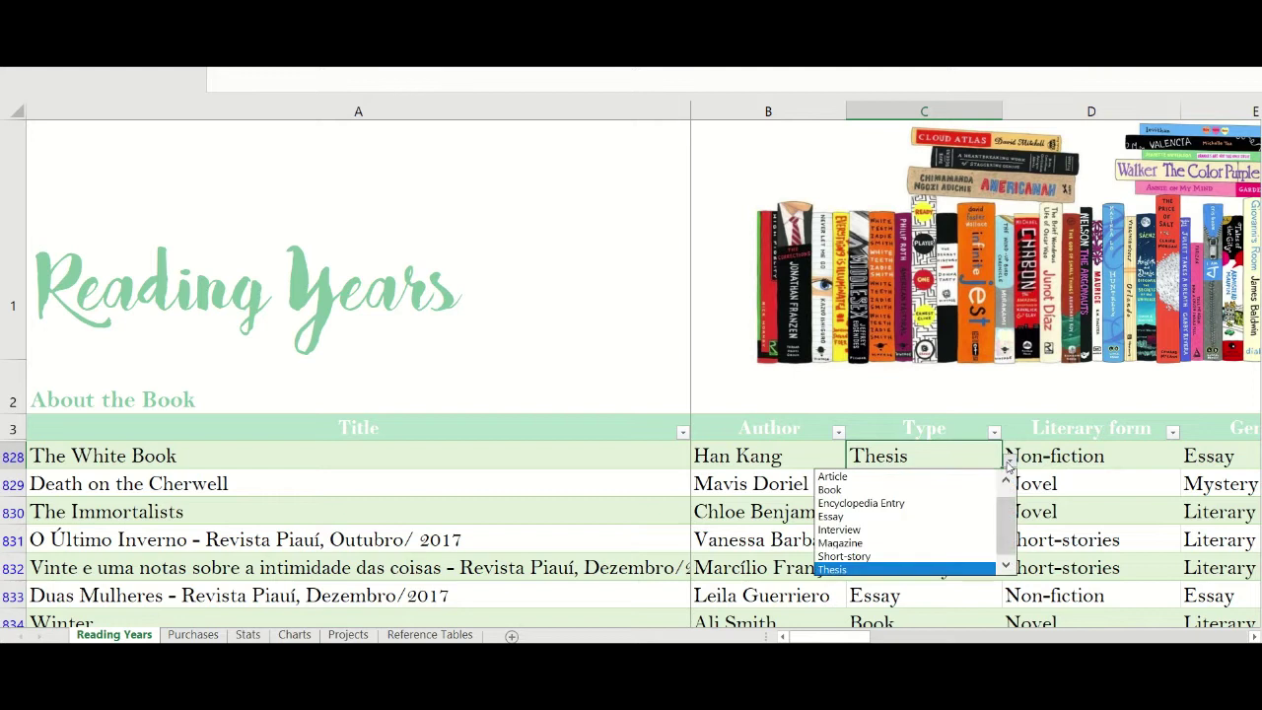
{"action": "left_click", "coordinate": [905, 490]}
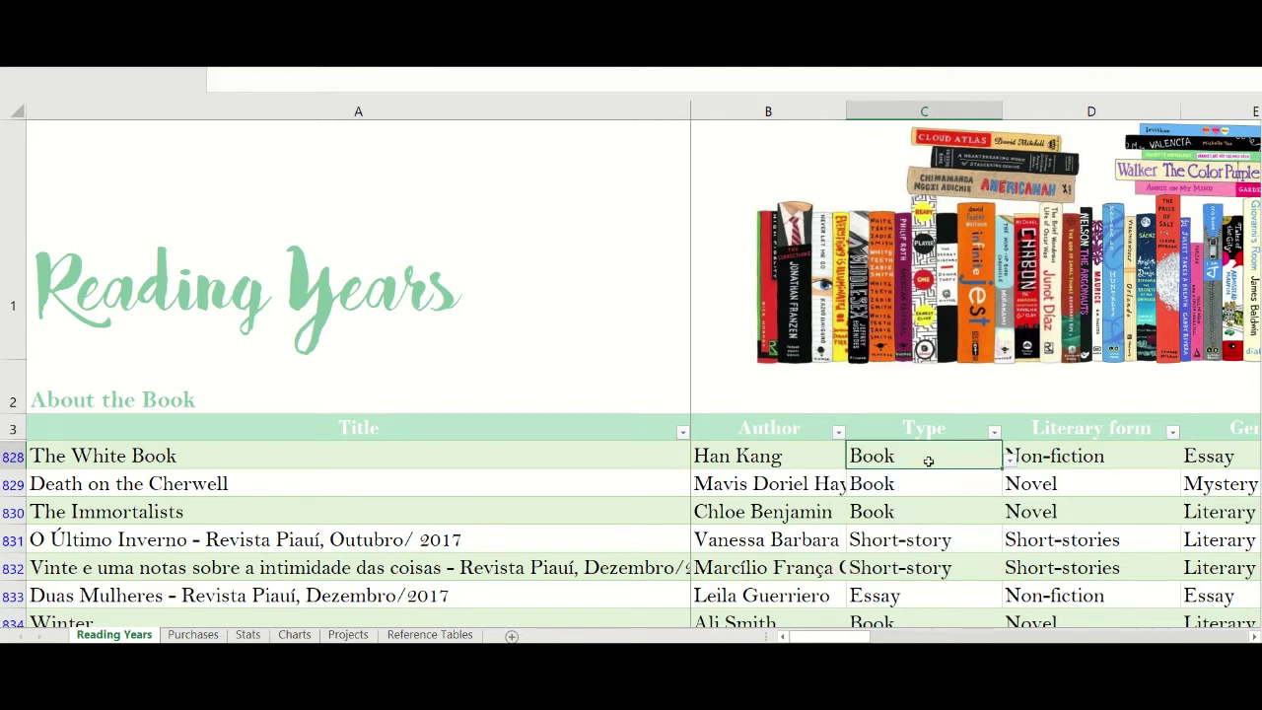
- Review the predefined Literary form options for The White Book without changing the entry
{"action": "key", "text": "Right"}
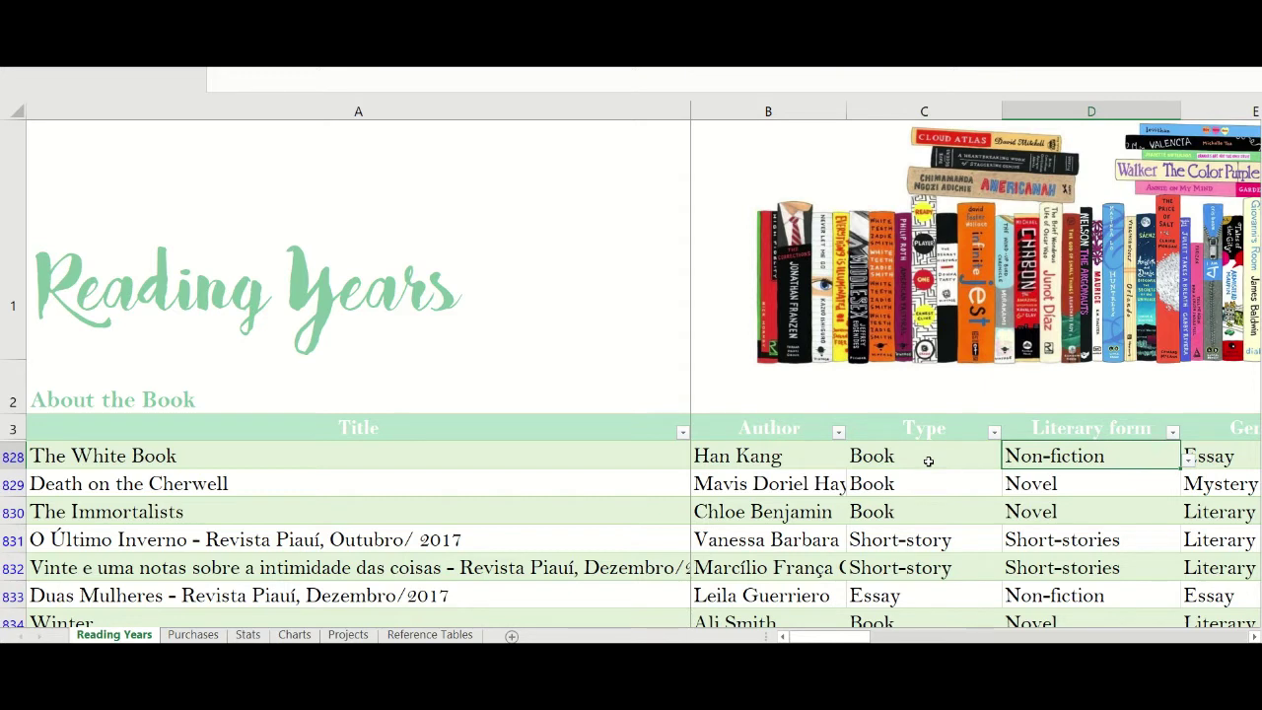
{"action": "left_click", "coordinate": [1189, 459]}
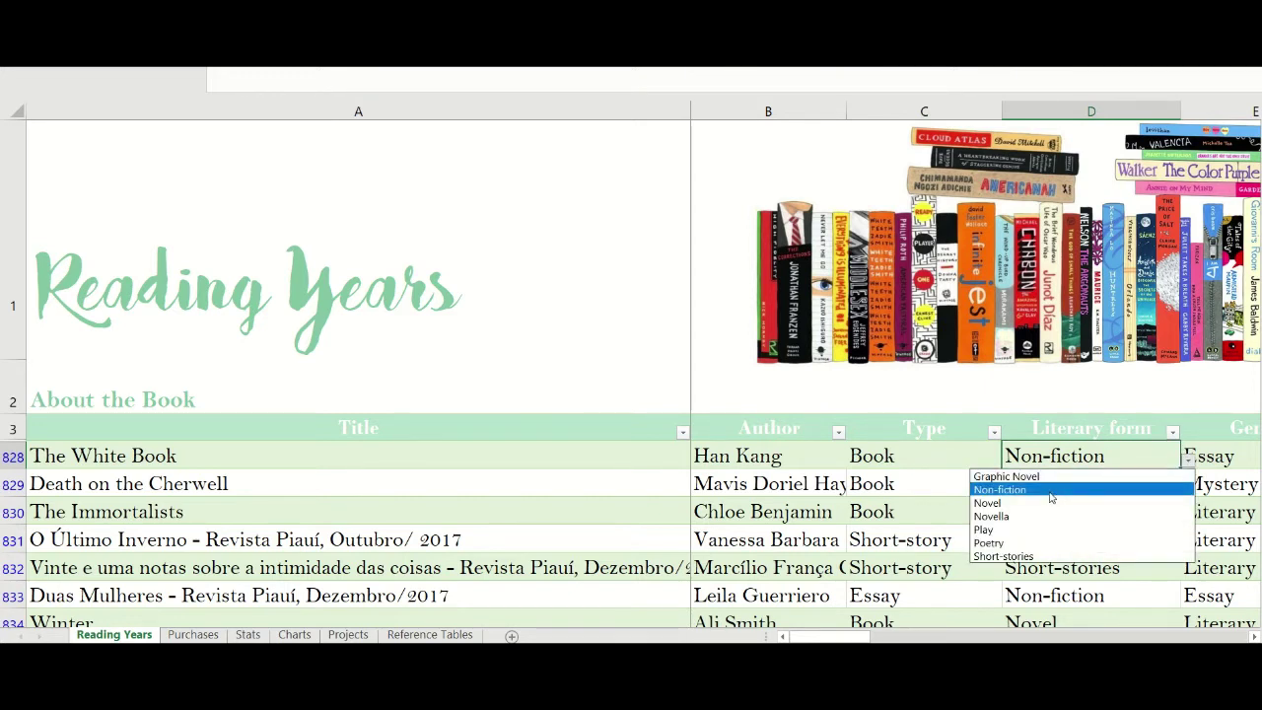
{"action": "left_click", "coordinate": [1186, 460]}
- Browse the predefined Genre options for The White Book, leaving the current genre selected
{"action": "key", "text": "Right"}
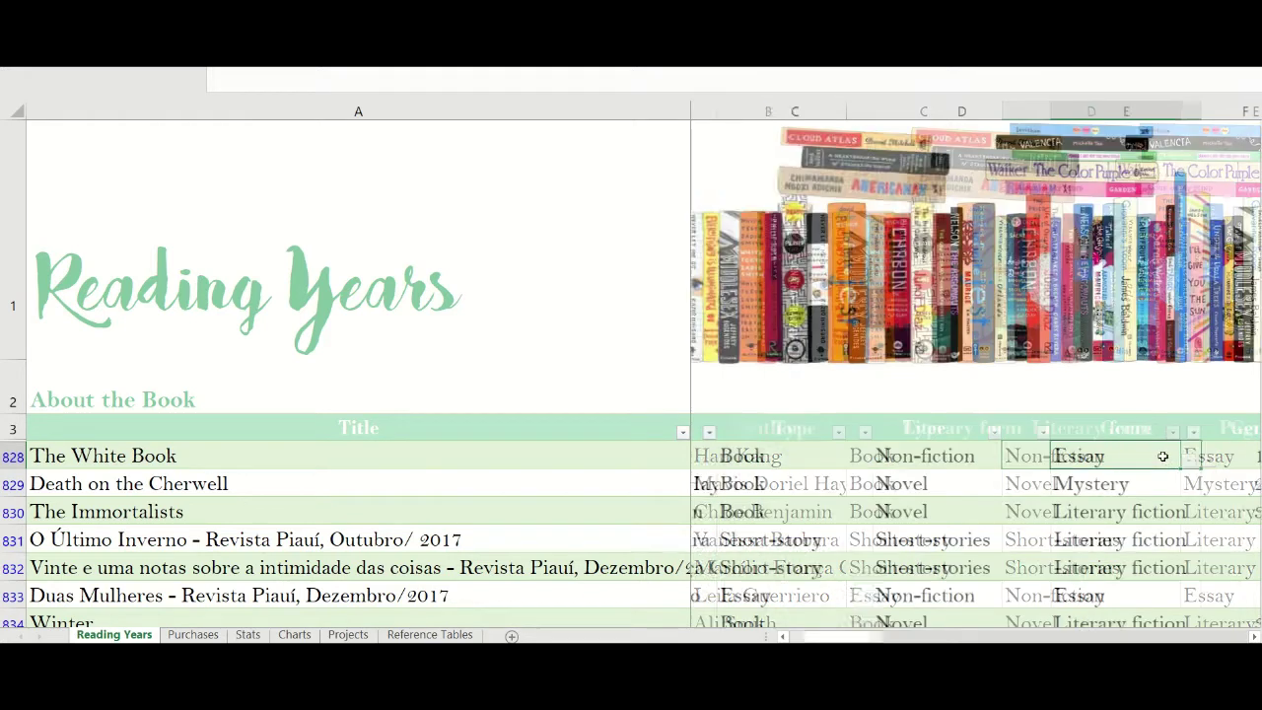
{"action": "left_click", "coordinate": [1182, 461]}
{"action": "key", "text": "Down"}
{"action": "left_click_drag", "start_coordinate": [1182, 520], "coordinate": [1177, 488]}
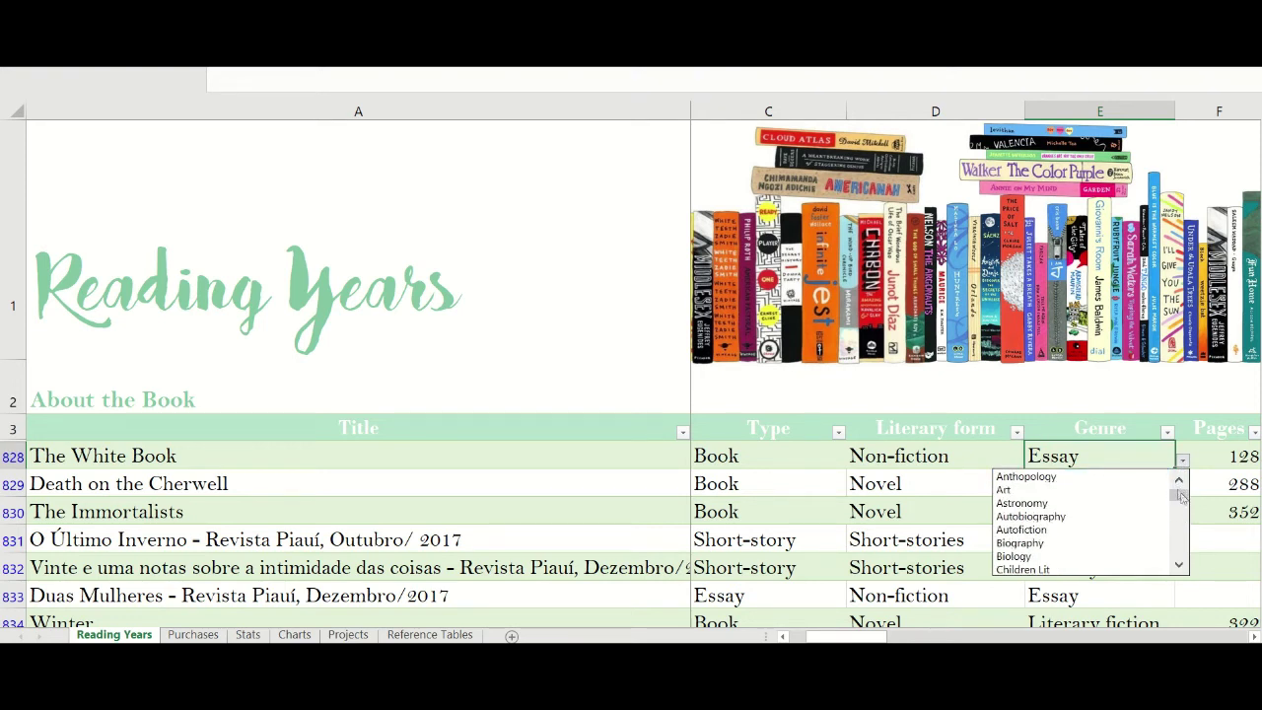
{"action": "left_click_drag", "start_coordinate": [1182, 498], "coordinate": [1180, 540]}
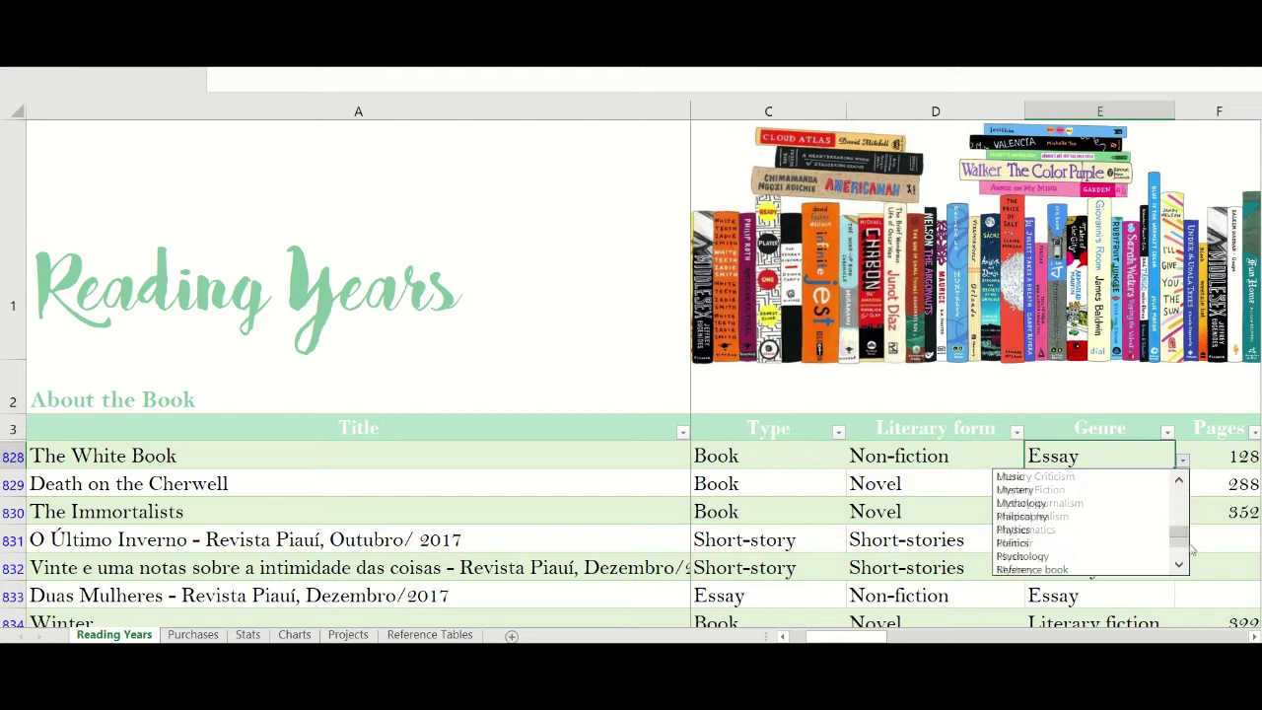
{"action": "left_click", "coordinate": [1141, 453]}
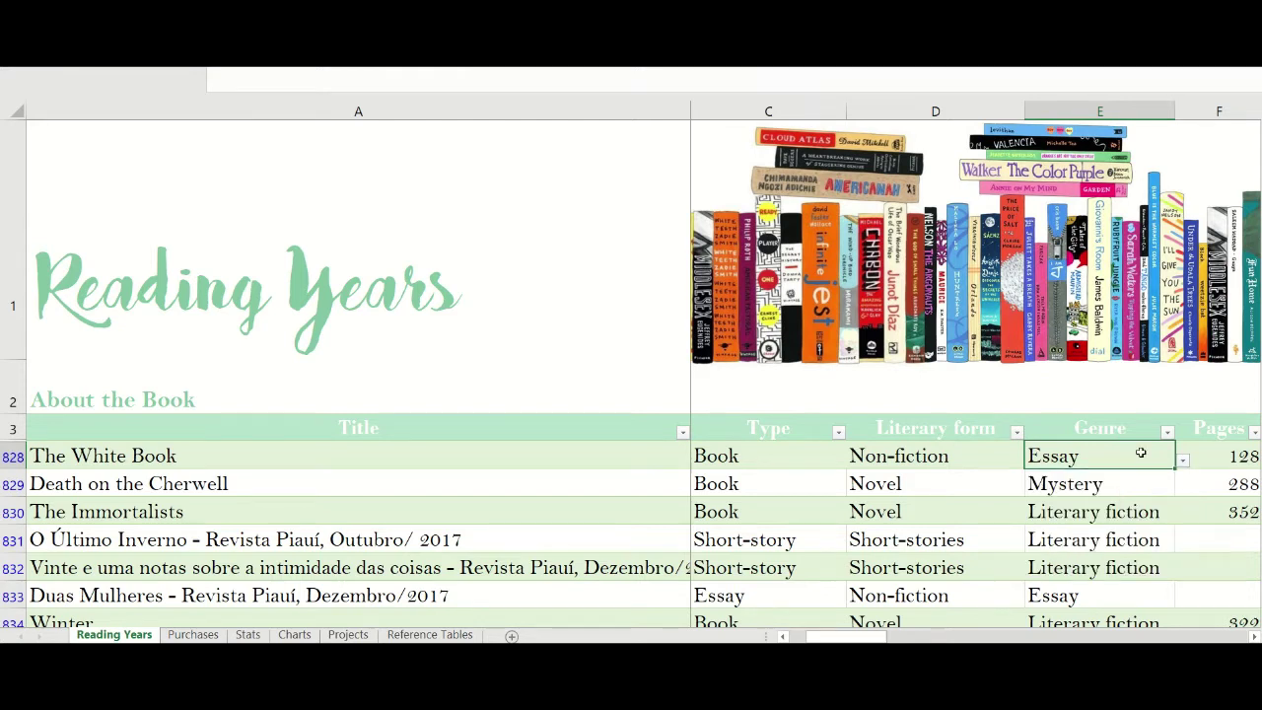
- Examine the Pages, Lenght, Publishing Date and Decades cells of The White Book, including the grouping formulas
{"action": "key", "text": "Tab"}
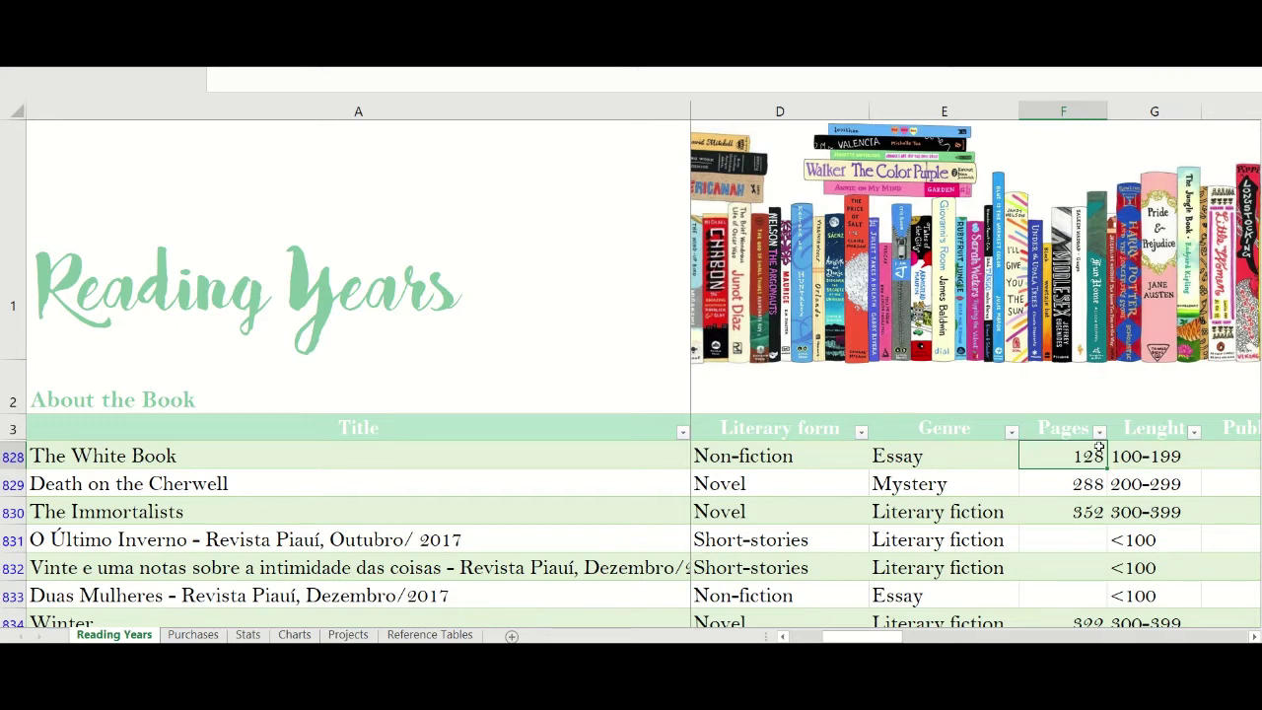
{"action": "key", "text": "Tab"}
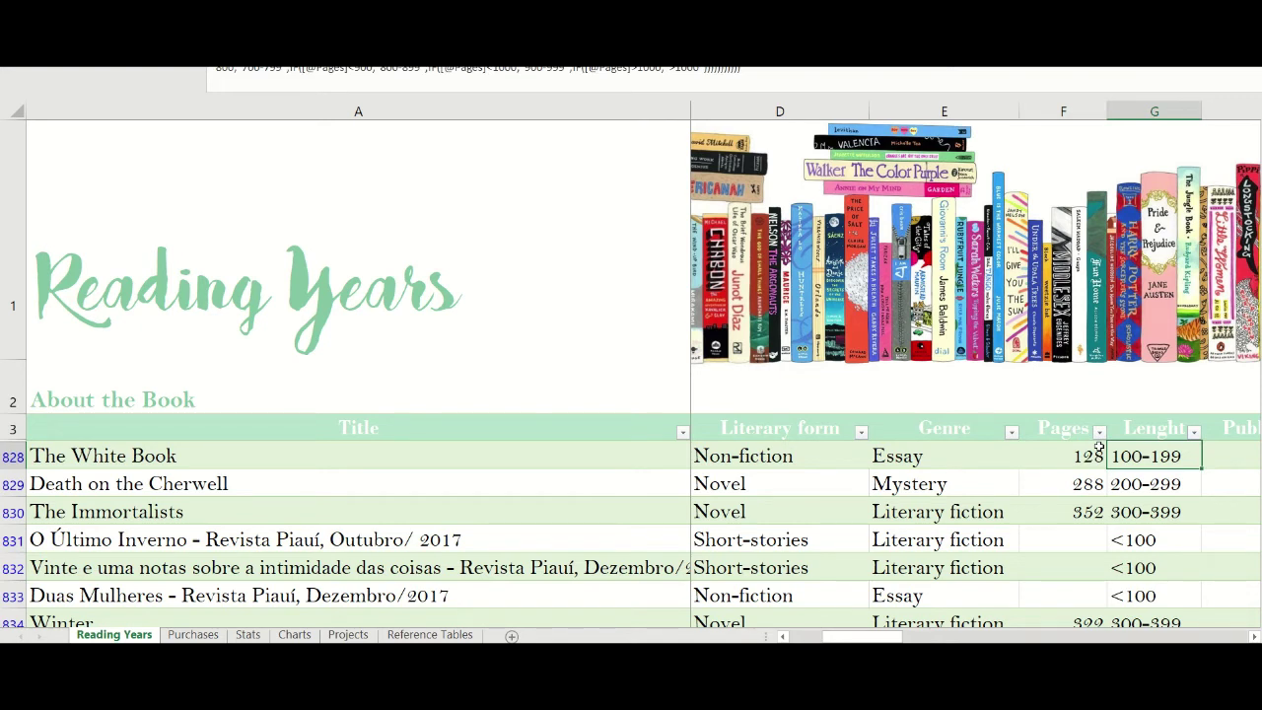
{"action": "key", "text": "Tab"}
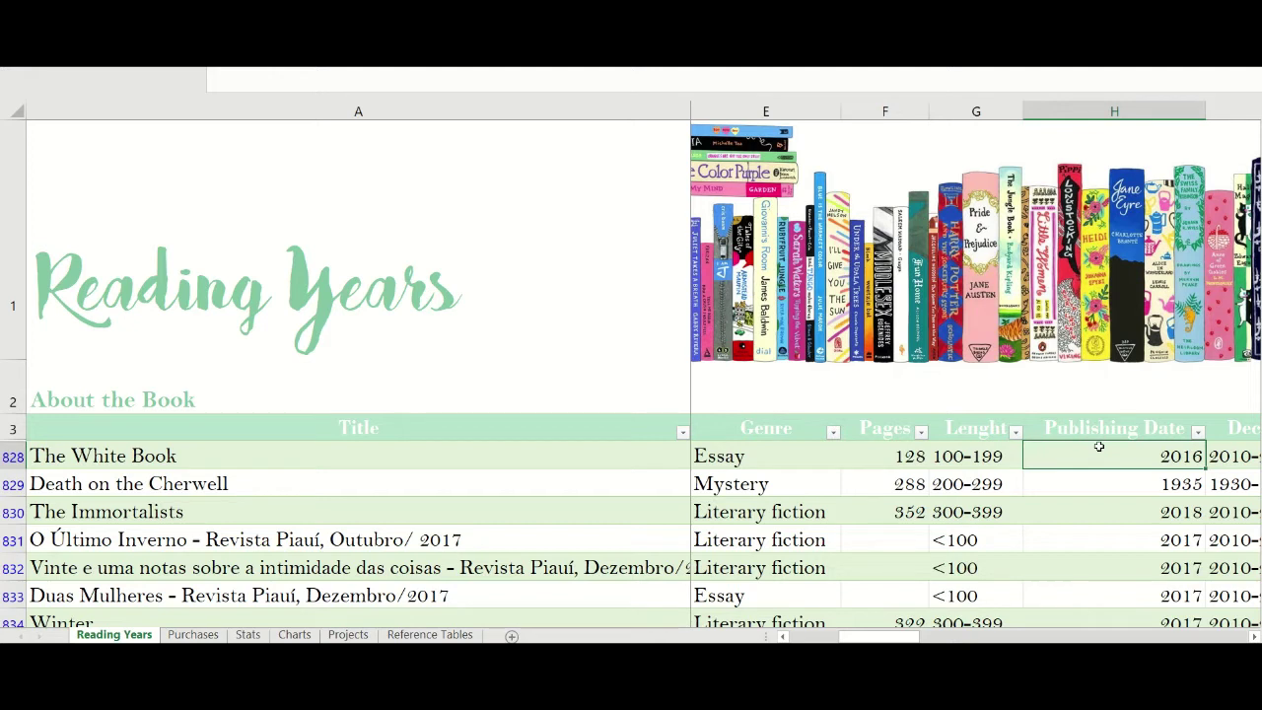
{"action": "key", "text": "Right"}
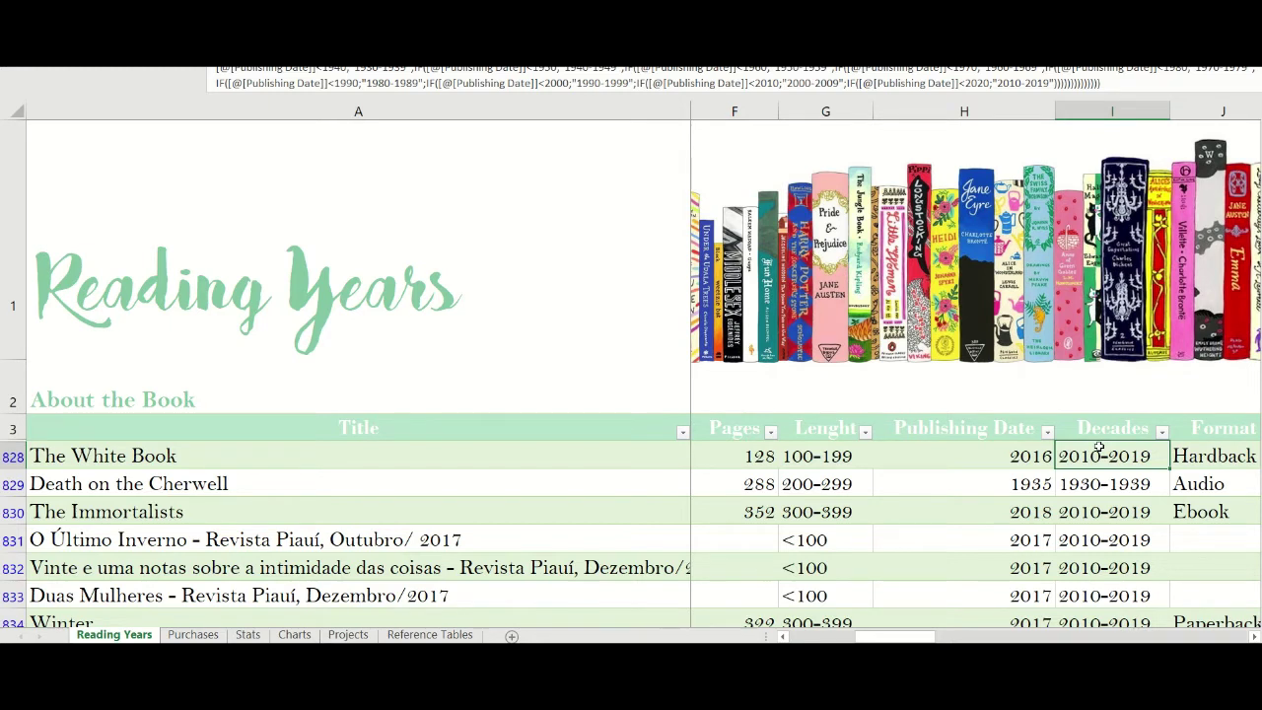
- Review the predefined Format and Source options for The White Book without changing either entry
{"action": "key", "text": "Right"}
{"action": "left_click", "coordinate": [1196, 461]}
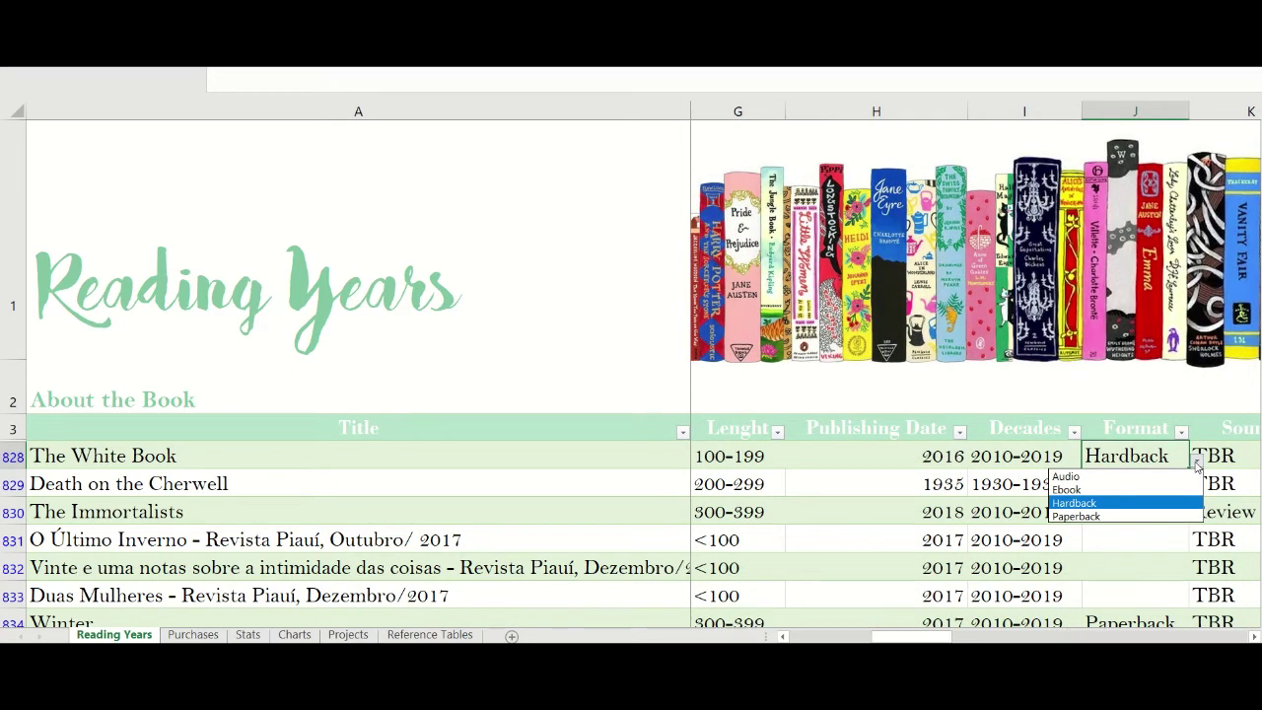
{"action": "left_click", "coordinate": [1168, 456]}
{"action": "key", "text": "Right"}
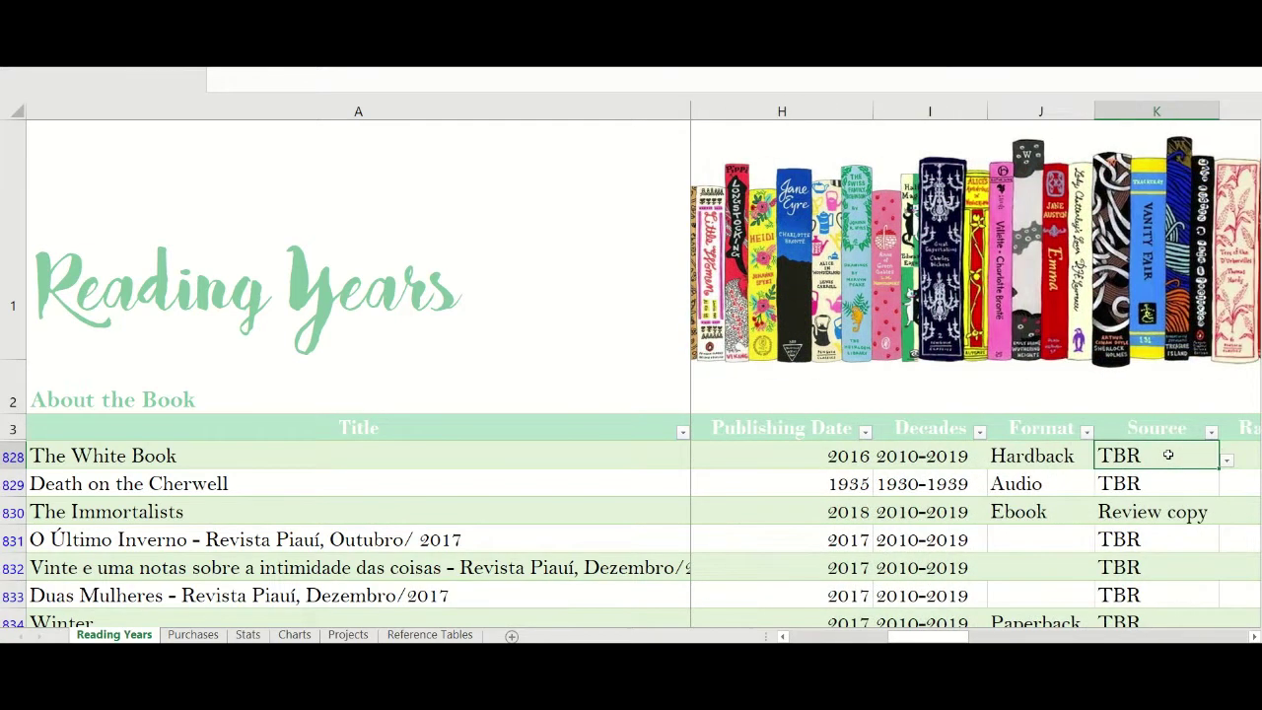
{"action": "left_click", "coordinate": [1227, 461]}
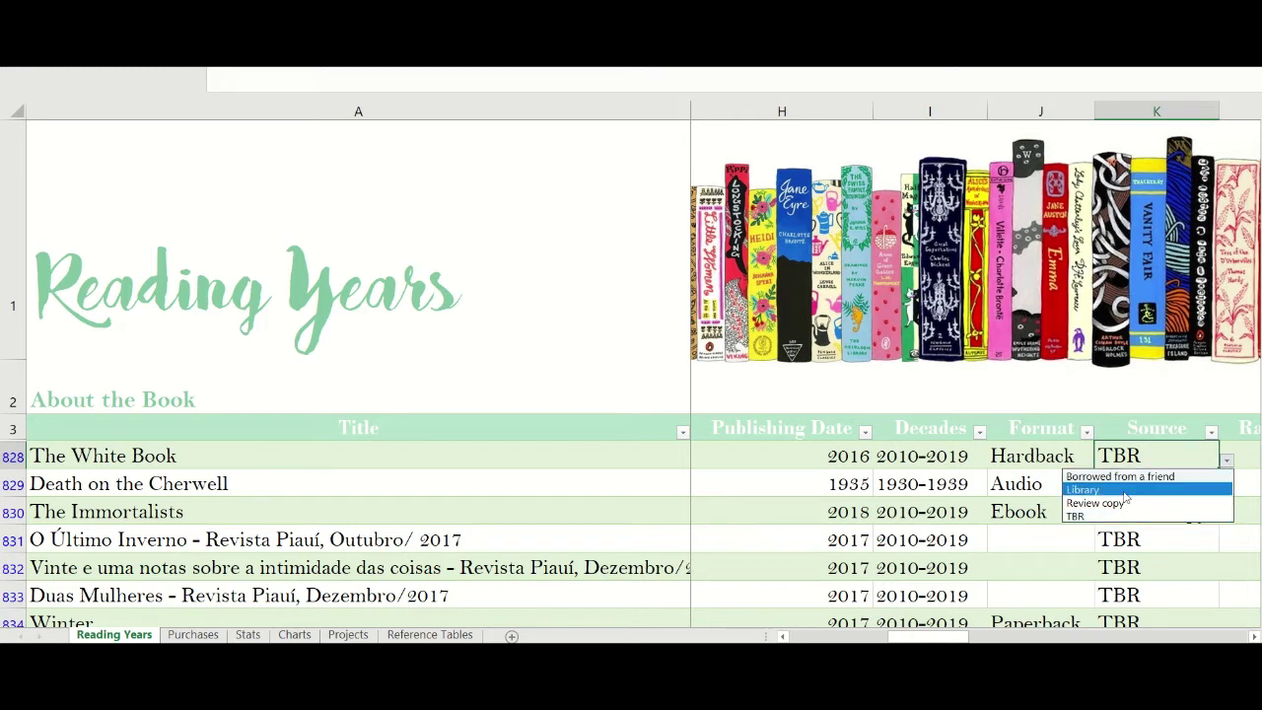
{"action": "left_click", "coordinate": [1152, 451]}
- Examine the Rating, Date Started, Date Finished and Month cells of The White Book
{"action": "key", "text": "Right"}
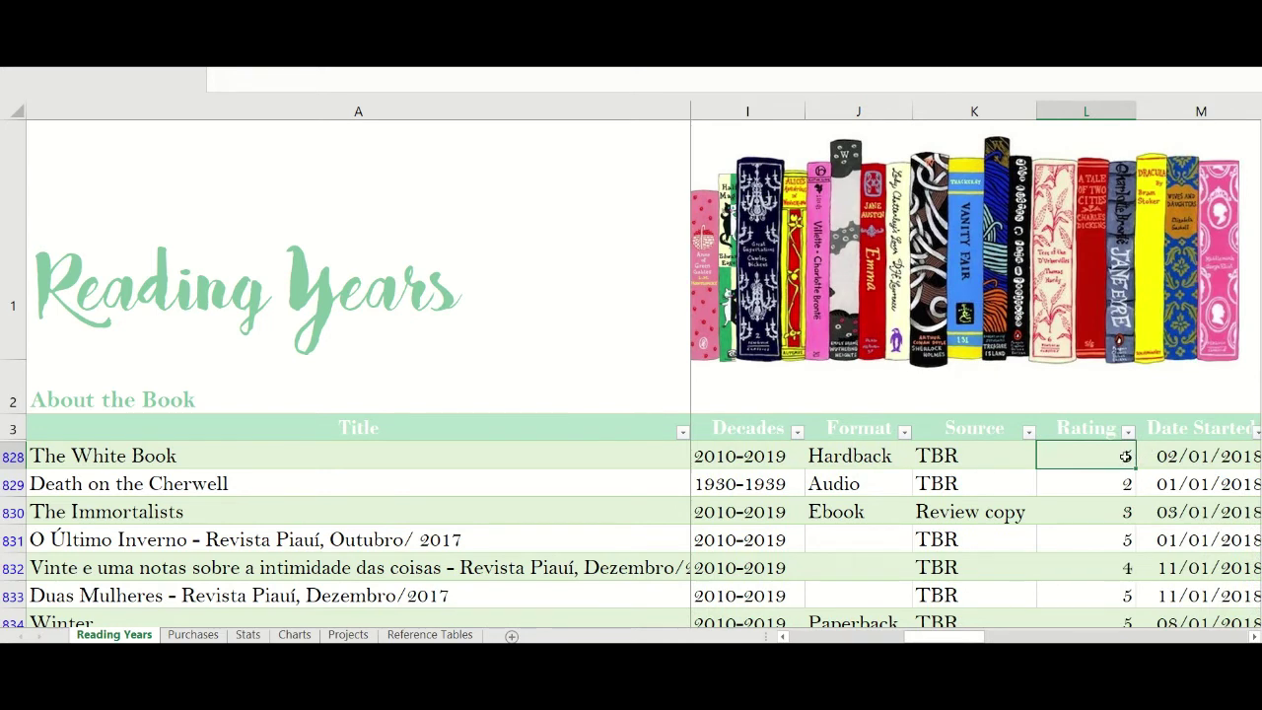
{"action": "key", "text": "Right"}
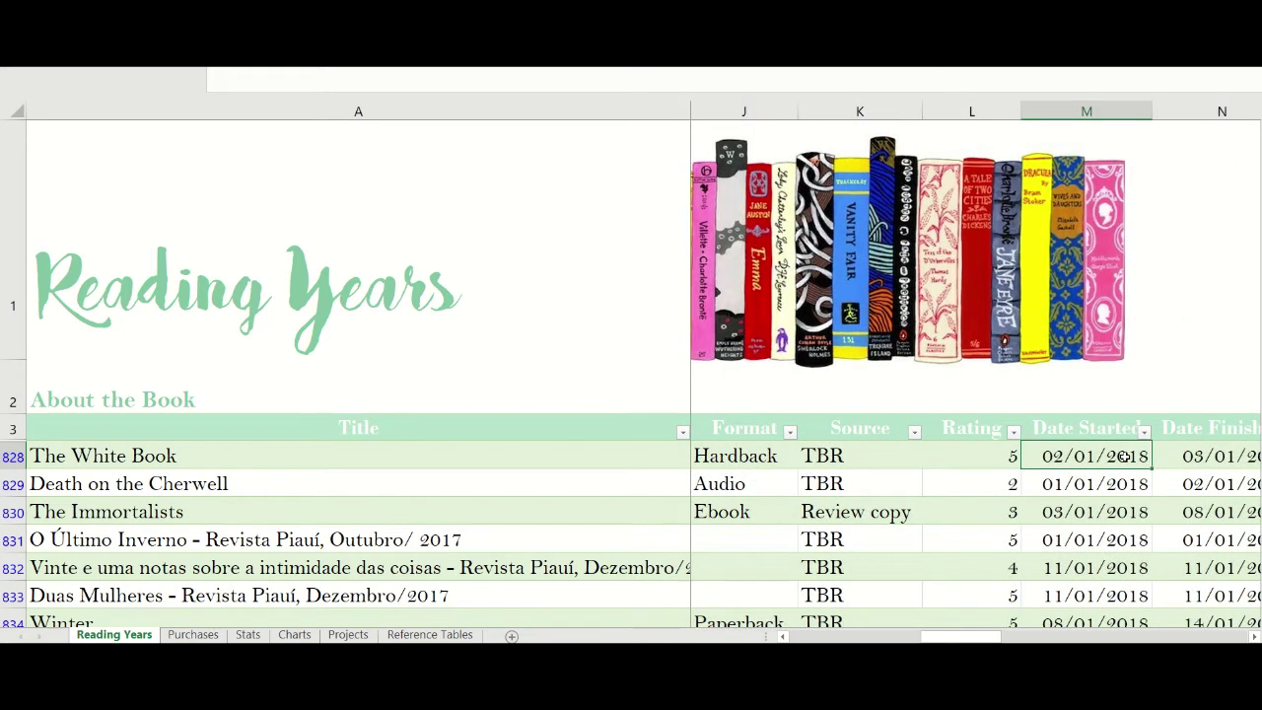
{"action": "key", "text": "Right"}
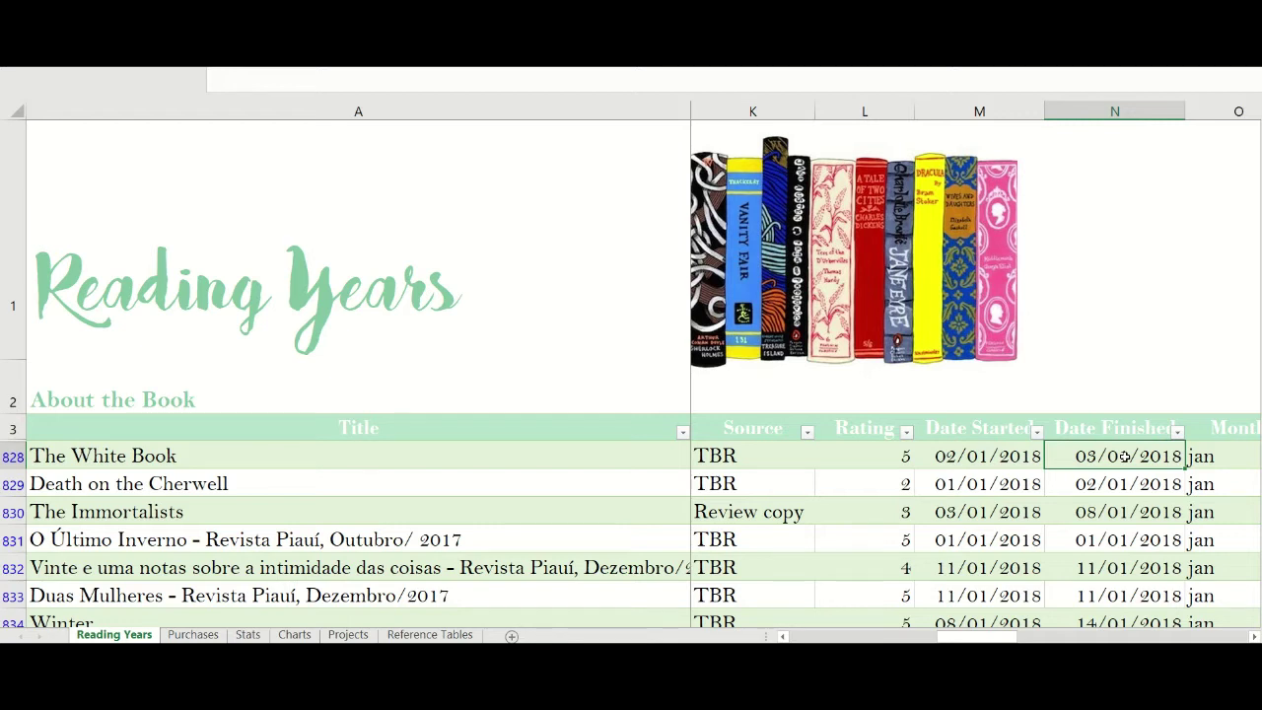
{"action": "key", "text": "Right"}
- Review the filter choices of the Year column and keep only 2018 selected
{"action": "key", "text": "Right"}
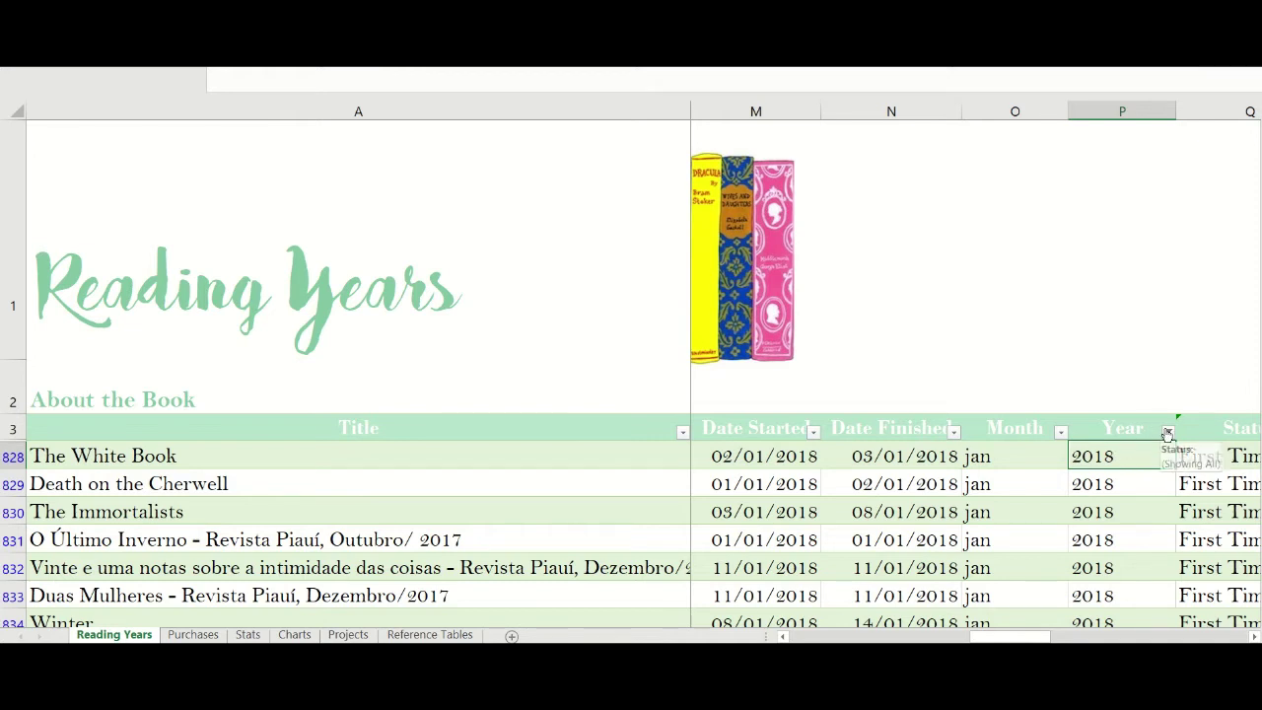
{"action": "left_click", "coordinate": [1167, 433]}
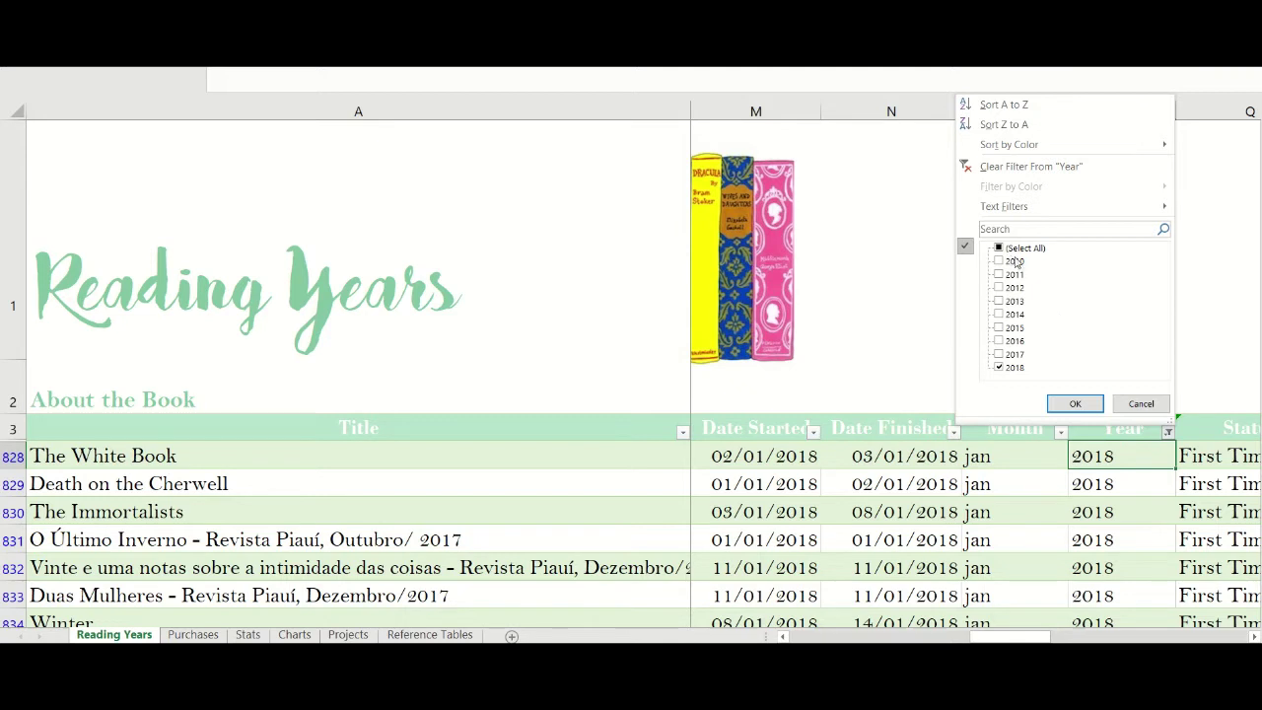
{"action": "left_click", "coordinate": [1078, 405]}
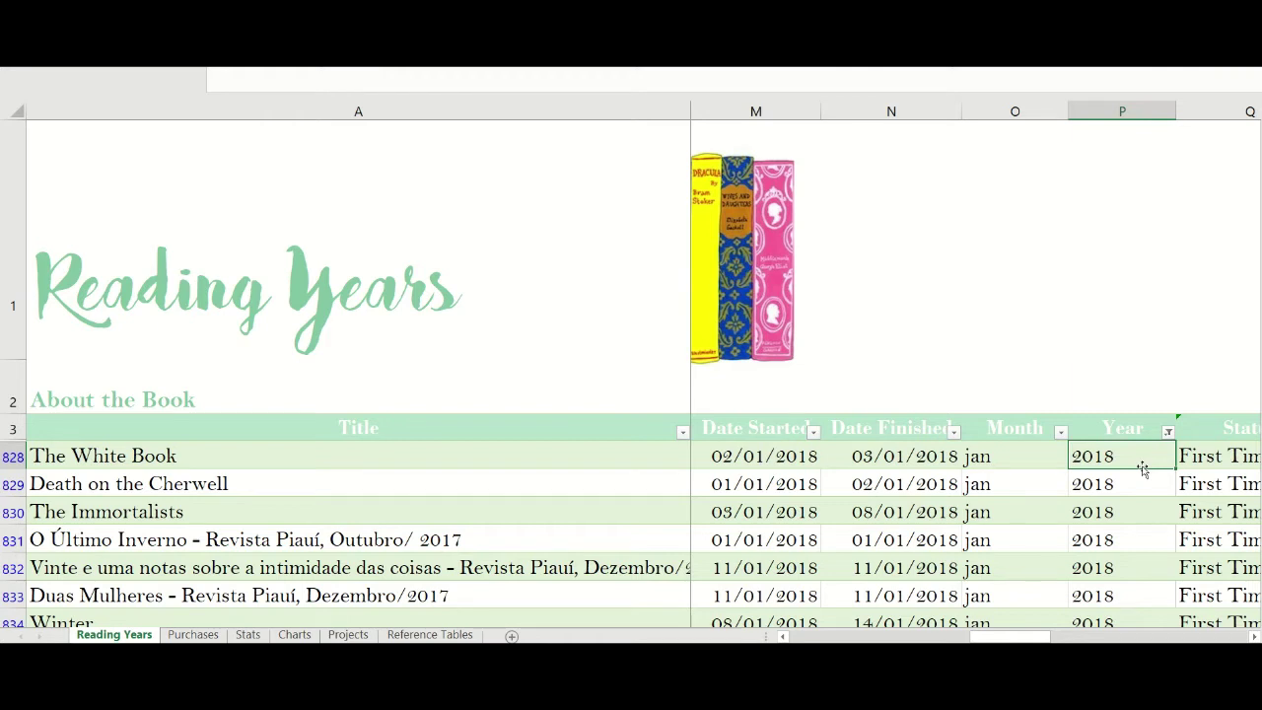
- Review the predefined Status options for The White Book without changing the entry, and check its Reviewed? cell
{"action": "key", "text": "Right"}
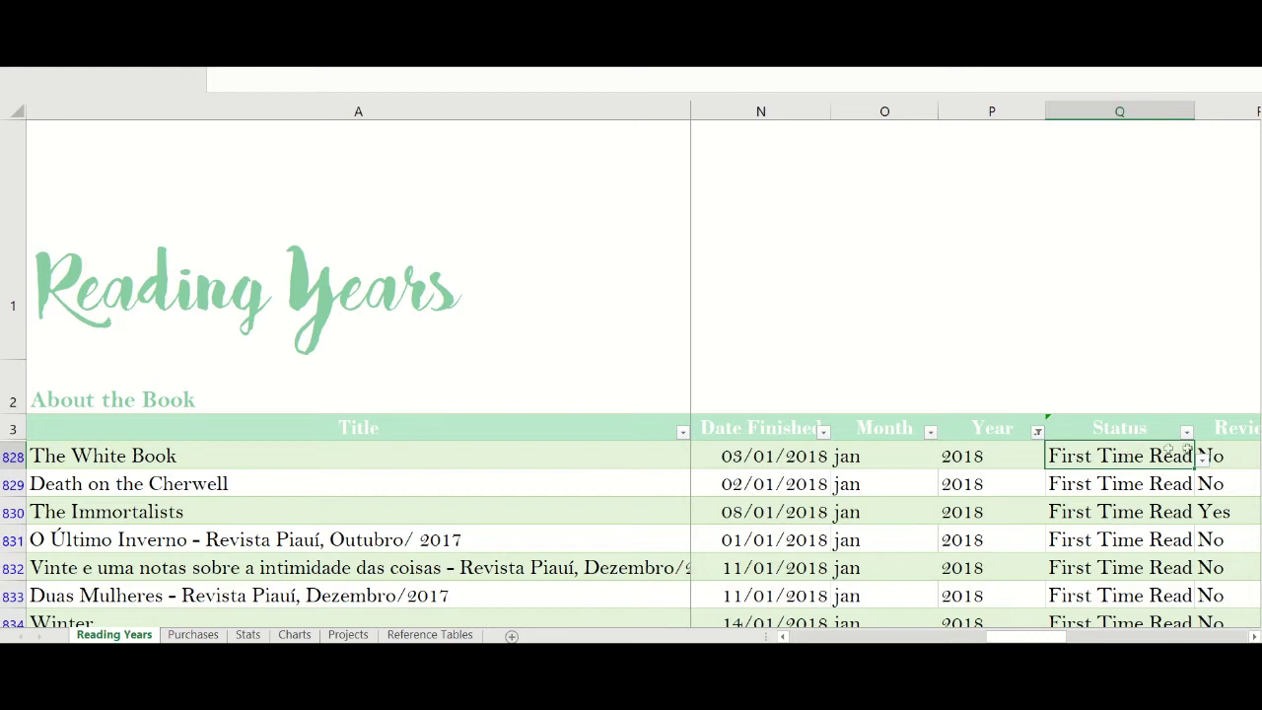
{"action": "left_click", "coordinate": [1202, 458]}
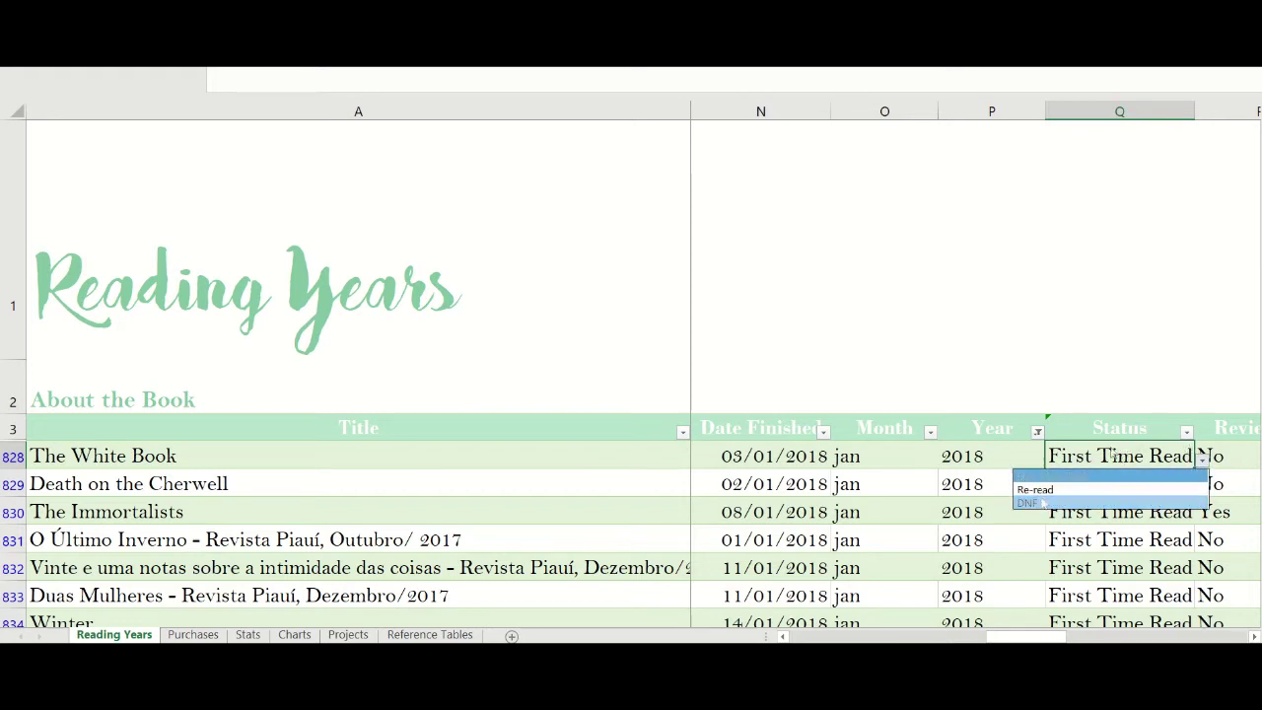
{"action": "left_click", "coordinate": [1129, 449]}
{"action": "key", "text": "Tab"}
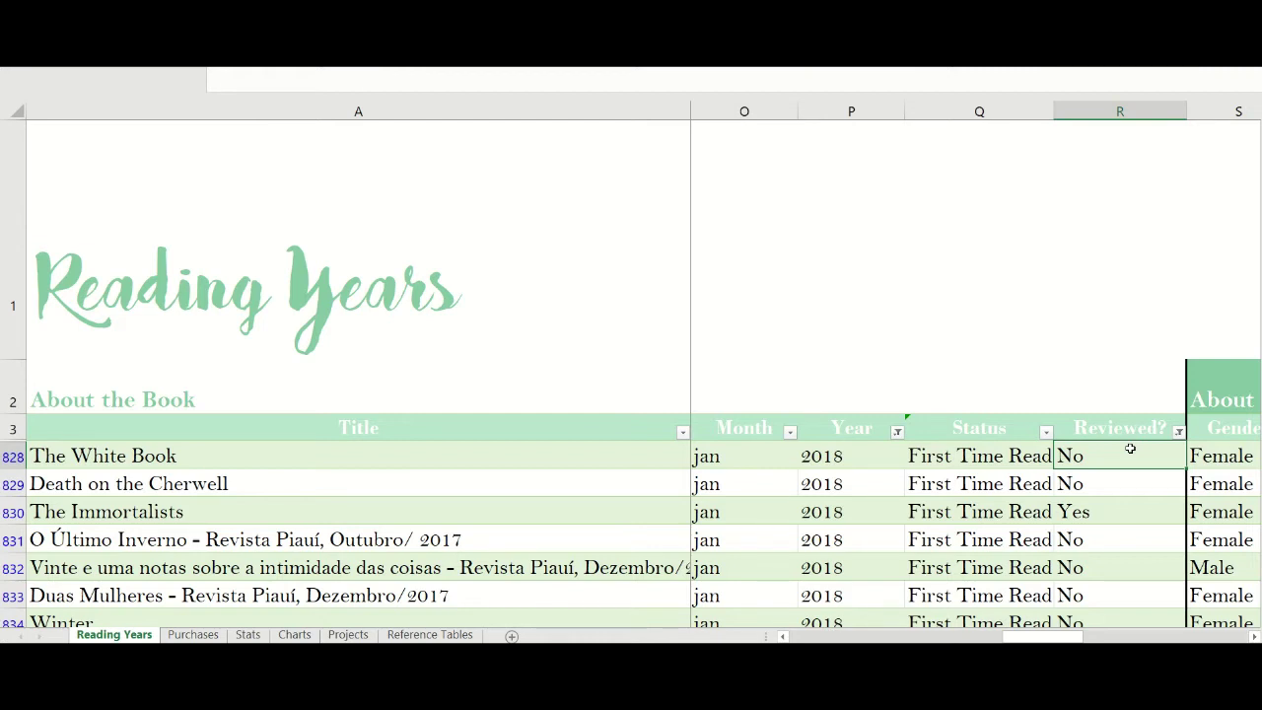
- Examine the author Gender, Country and Continent cells of The White Book, along with the Number of Books cell
{"action": "key", "text": "Right"}
{"action": "key", "text": "Right"}
{"action": "key", "text": "Right"}
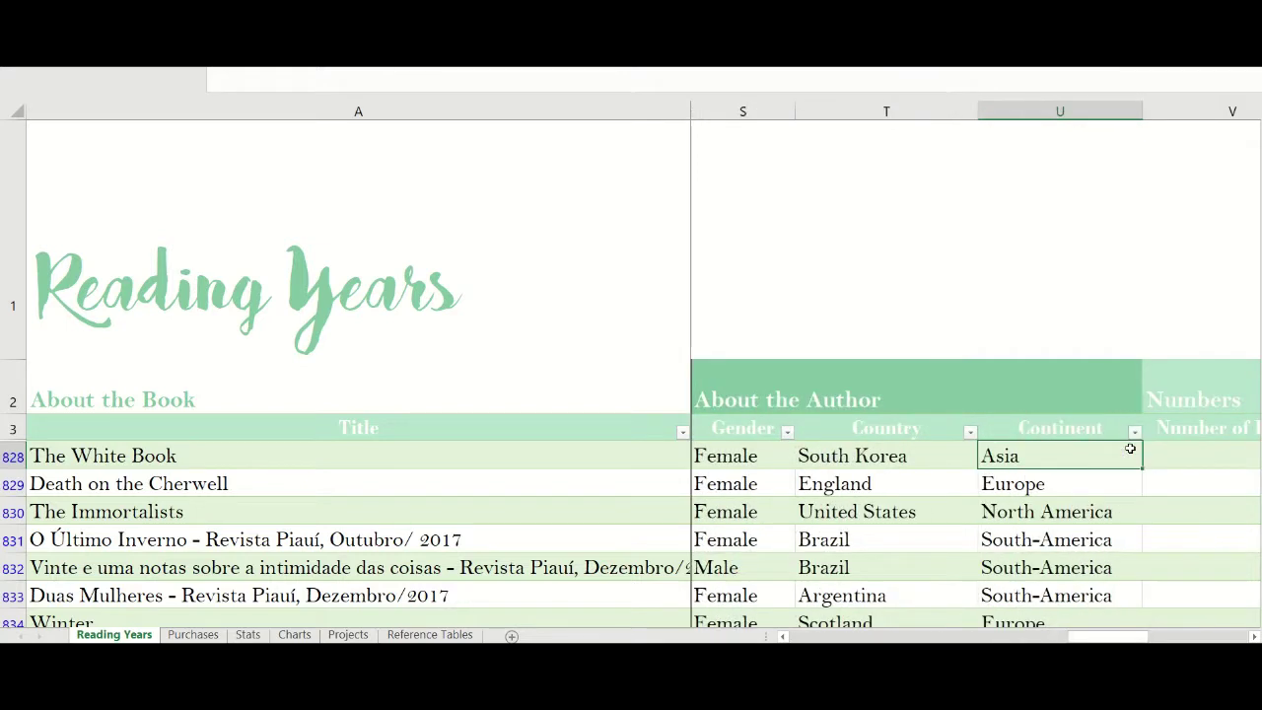
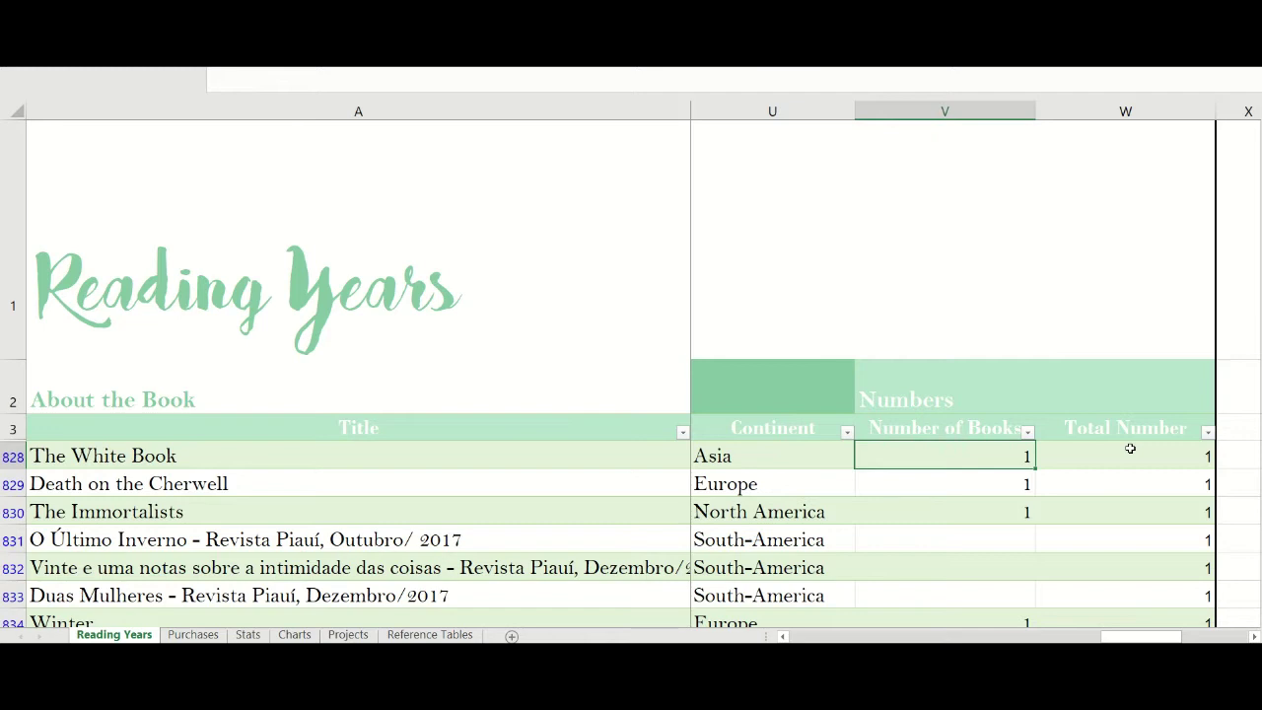
- Return to the Year column and set its filter to include all years from 2010 to 2018
{"action": "key", "text": "Left"}
{"action": "key", "text": "Left"}
{"action": "key", "text": "Left"}
{"action": "key", "text": "Left"}
{"action": "key", "text": "Left"}
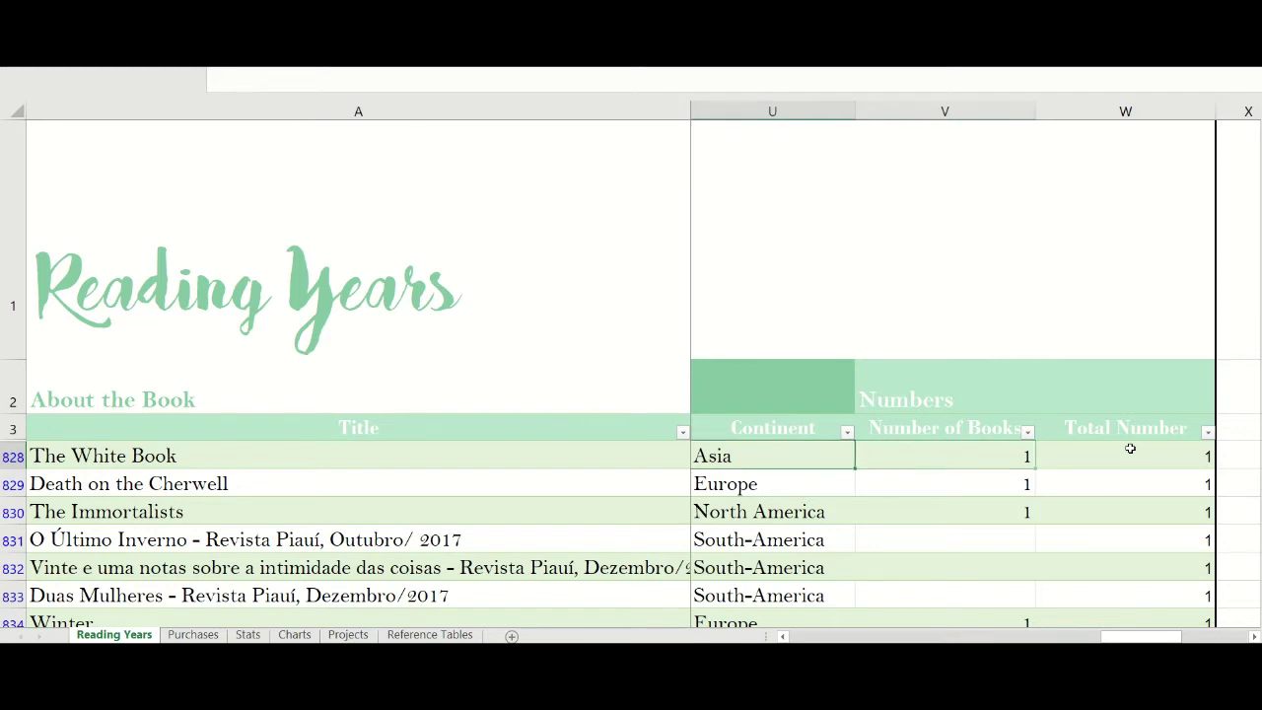
{"action": "key", "text": "Left"}
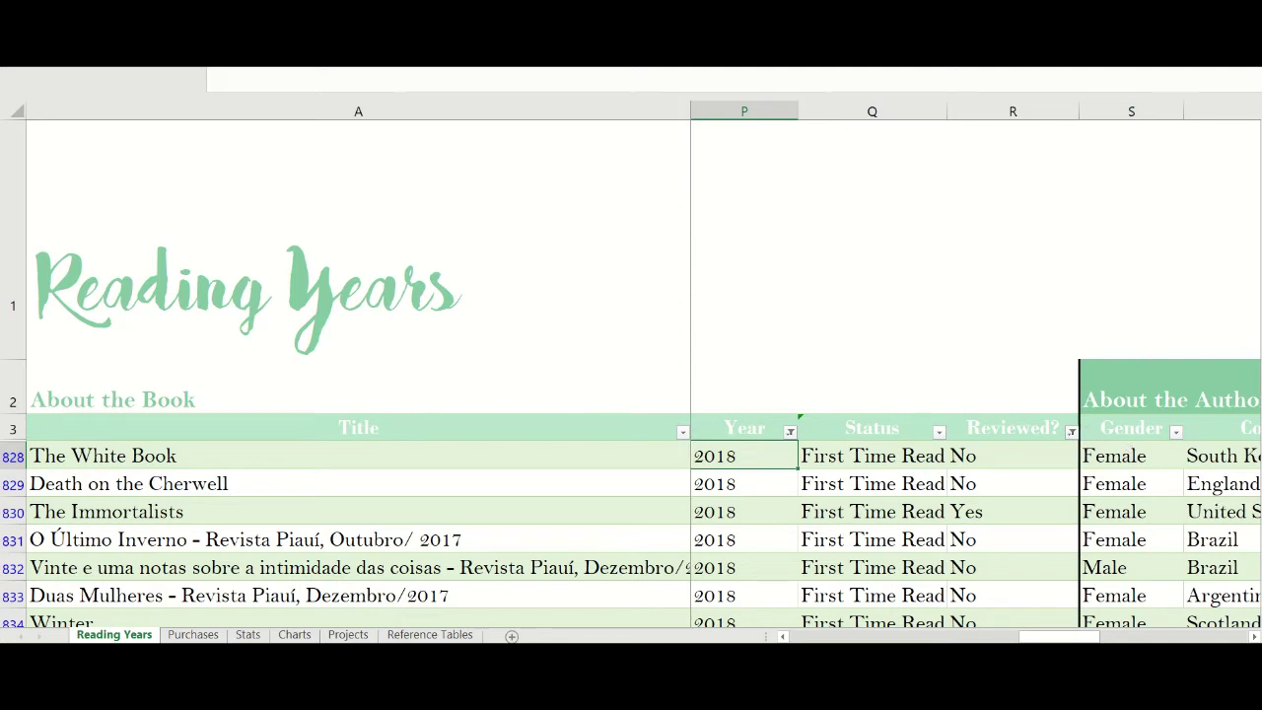
{"action": "left_click", "coordinate": [790, 432]}
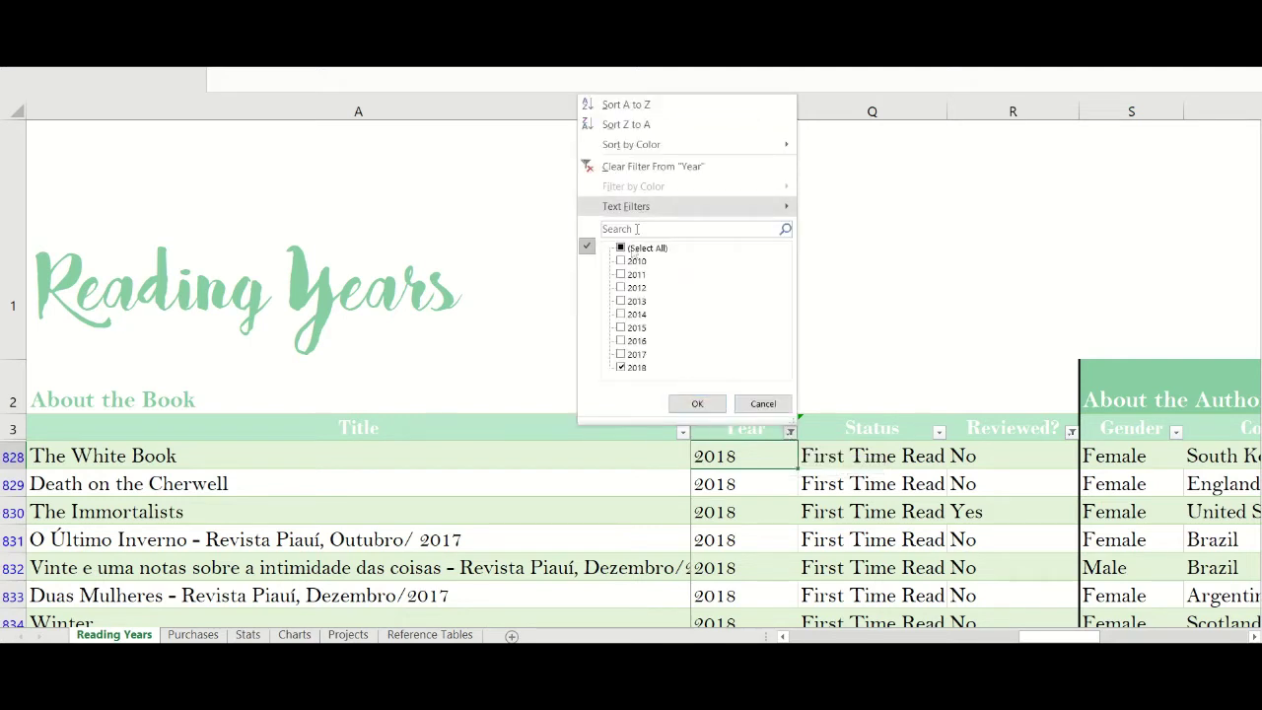
{"action": "left_click", "coordinate": [619, 260]}
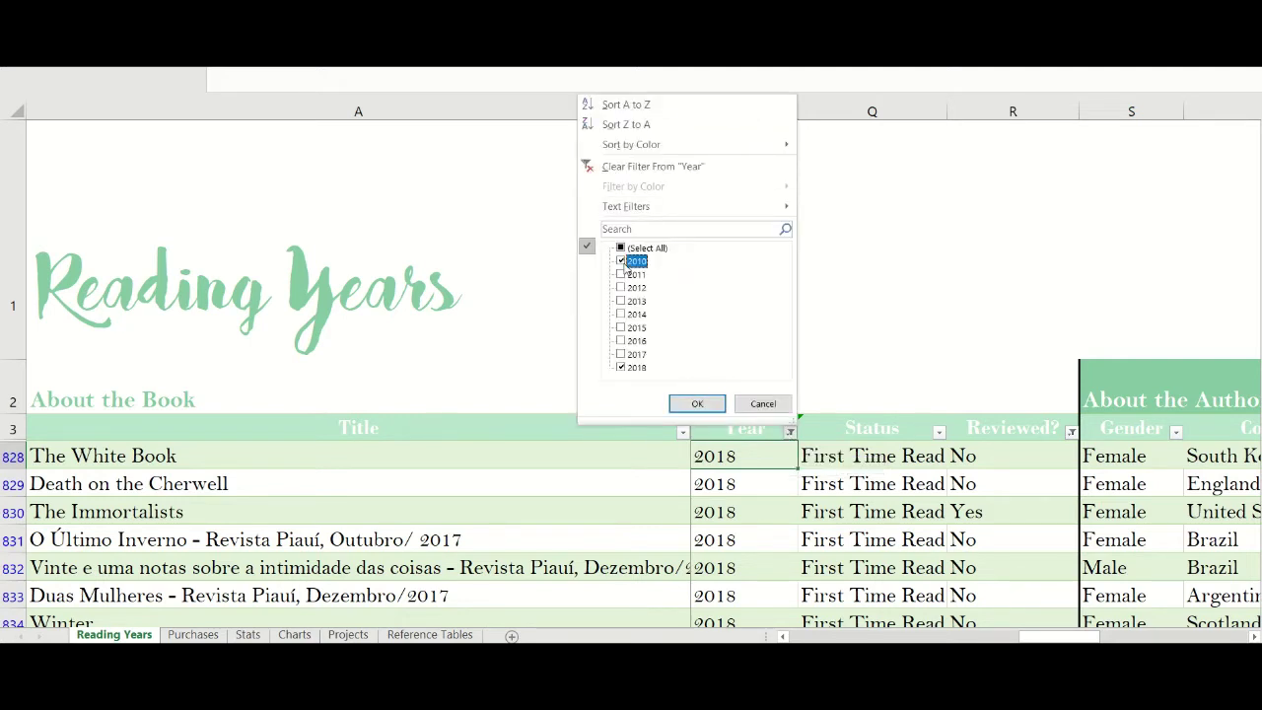
{"action": "left_click", "coordinate": [620, 248]}
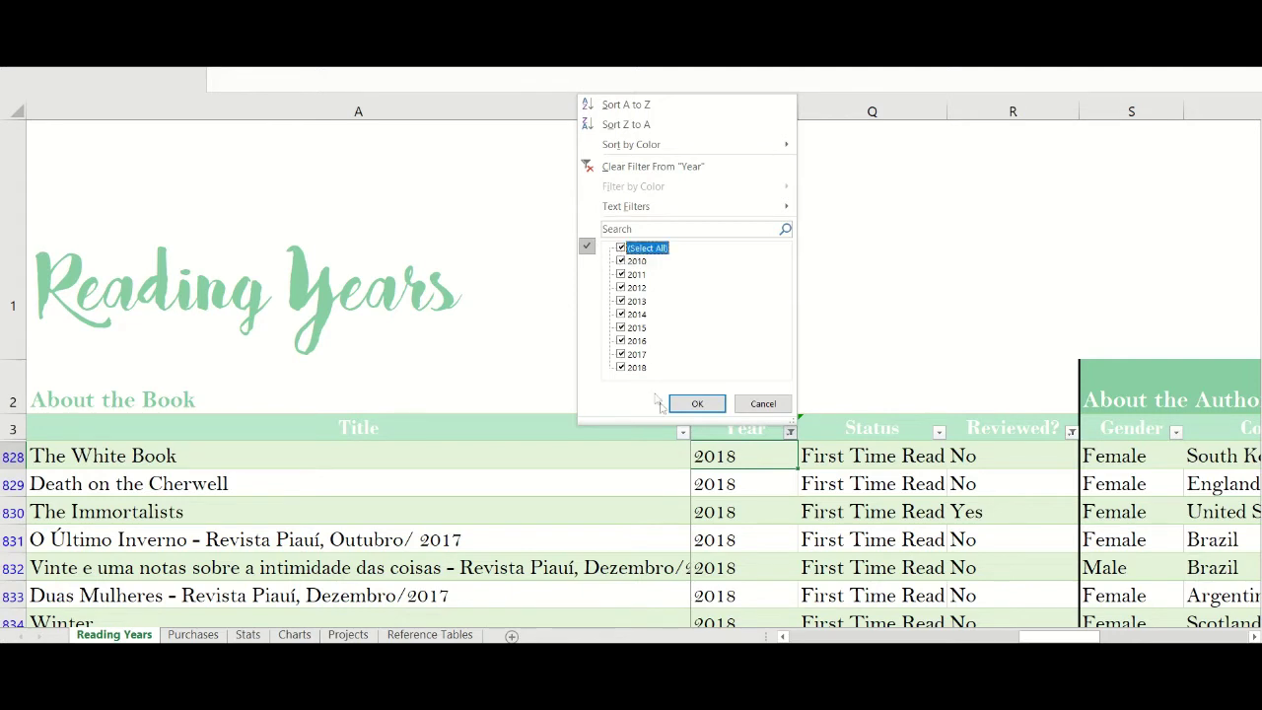
{"action": "left_click", "coordinate": [691, 410]}
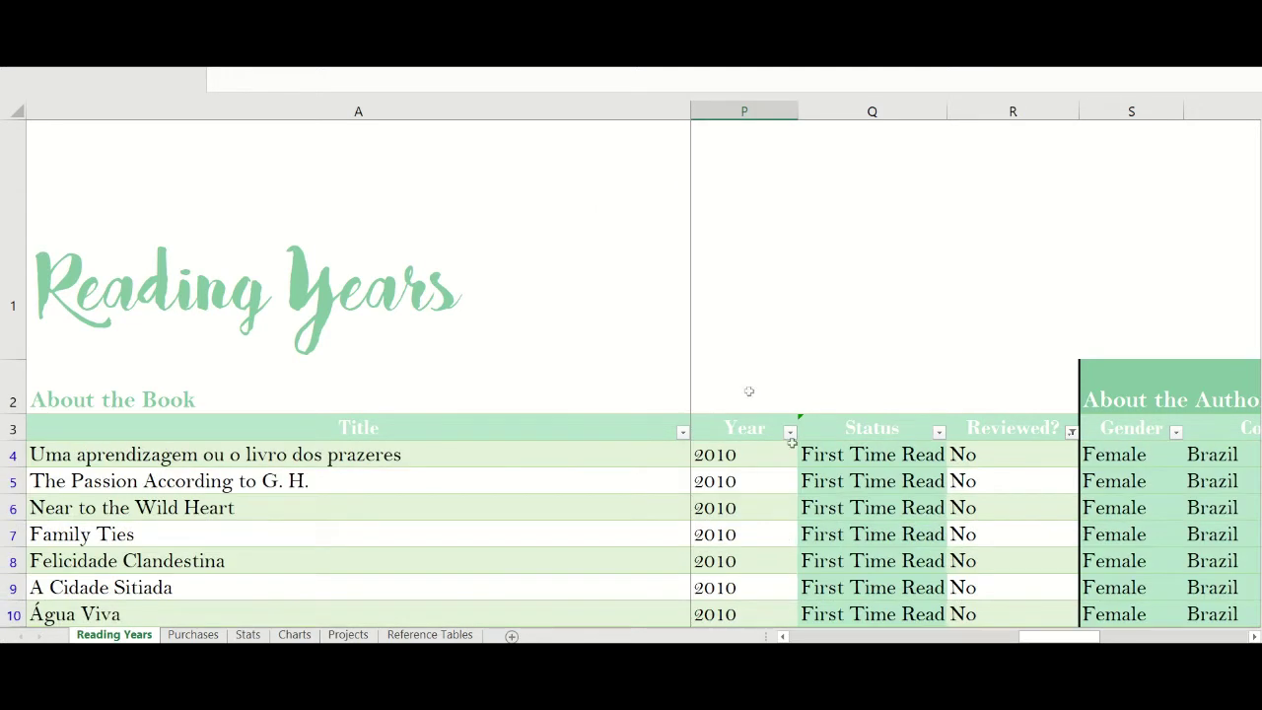
- Filter the Author column of the reading list to show only Julio Cortázar
{"action": "left_click", "coordinate": [747, 449]}
{"action": "key", "text": "Right"}
{"action": "key", "text": "Right"}
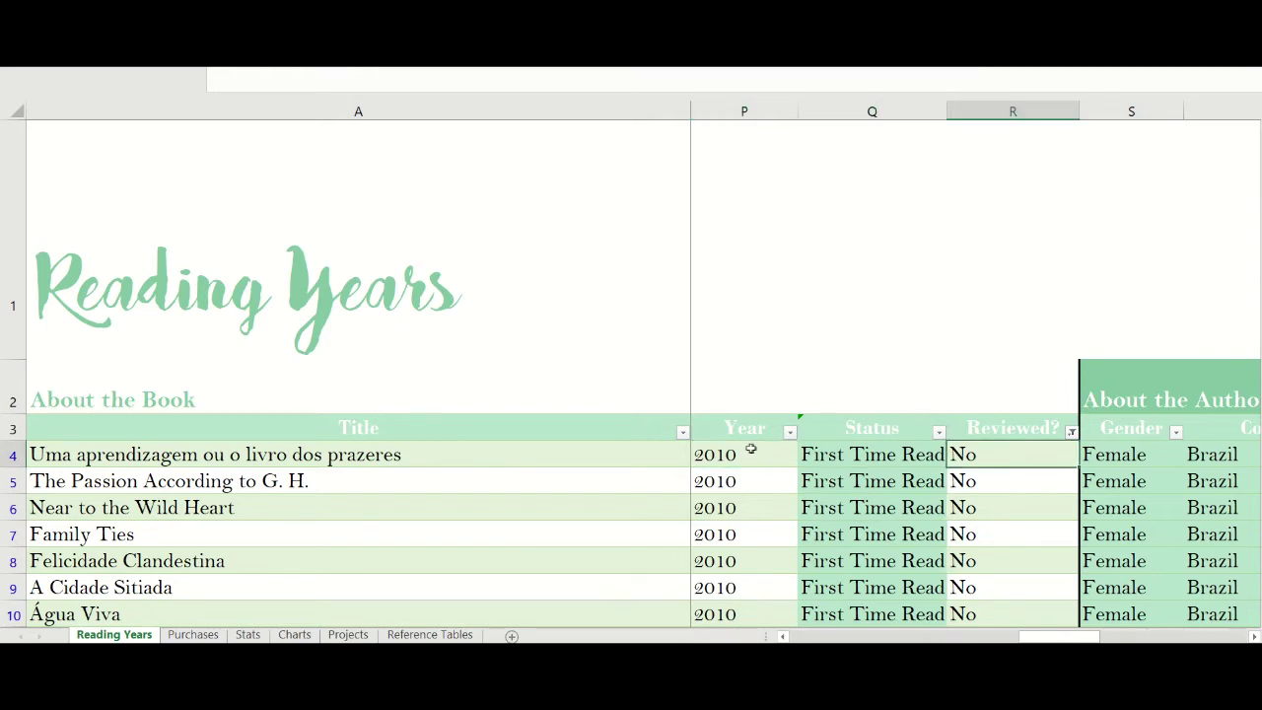
{"action": "key", "text": "Left"}
{"action": "key", "text": "ctrl+Left"}
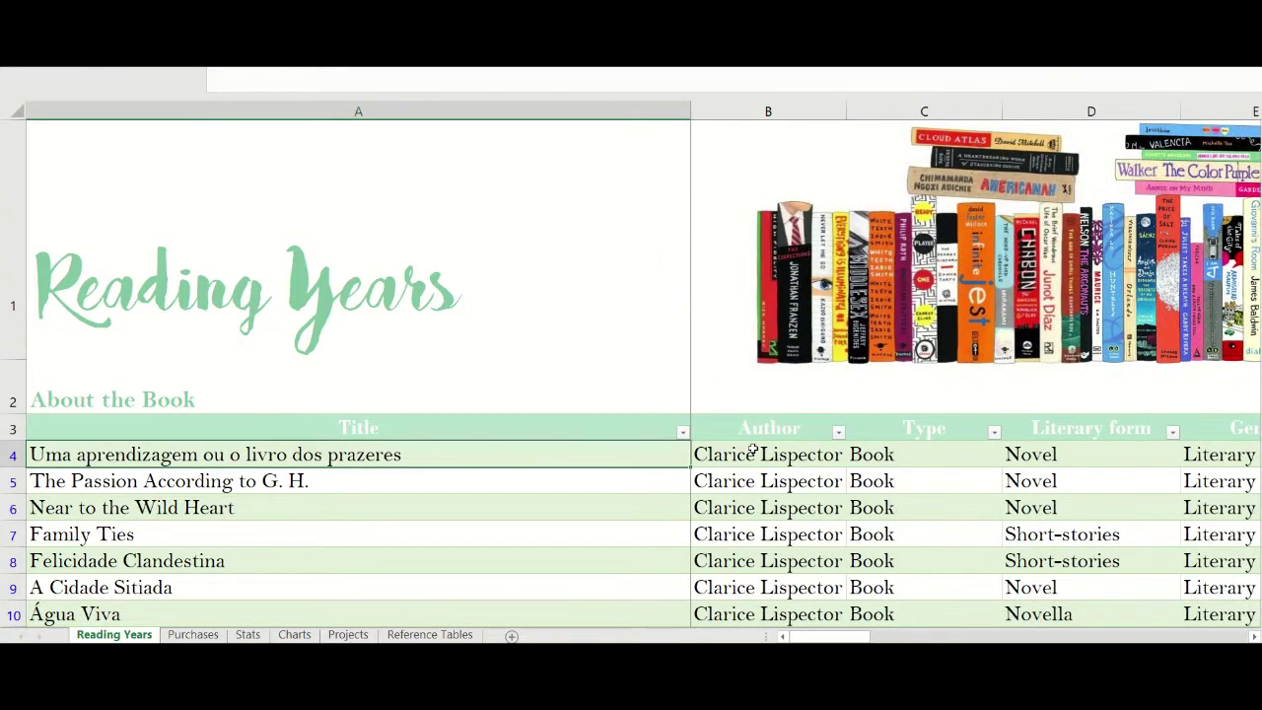
{"action": "left_click", "coordinate": [752, 450]}
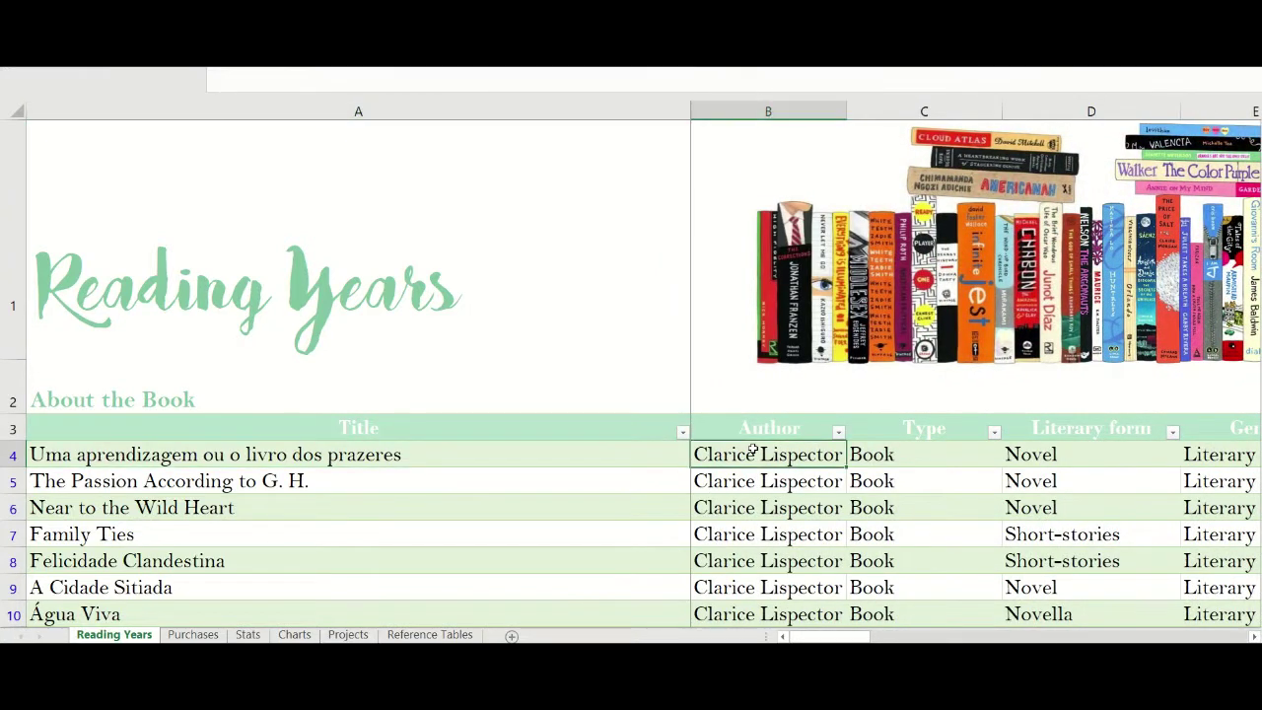
{"action": "left_click", "coordinate": [838, 433]}
{"action": "left_click", "coordinate": [670, 247]}
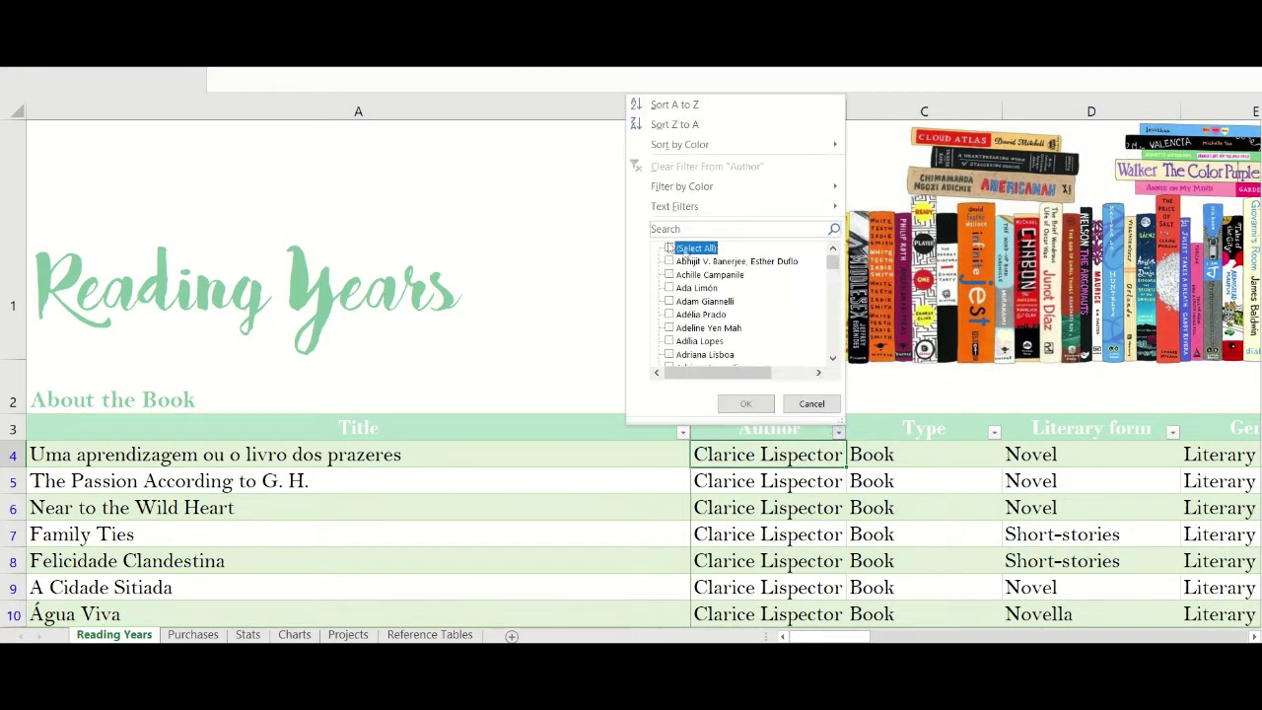
{"action": "left_click", "coordinate": [832, 358]}
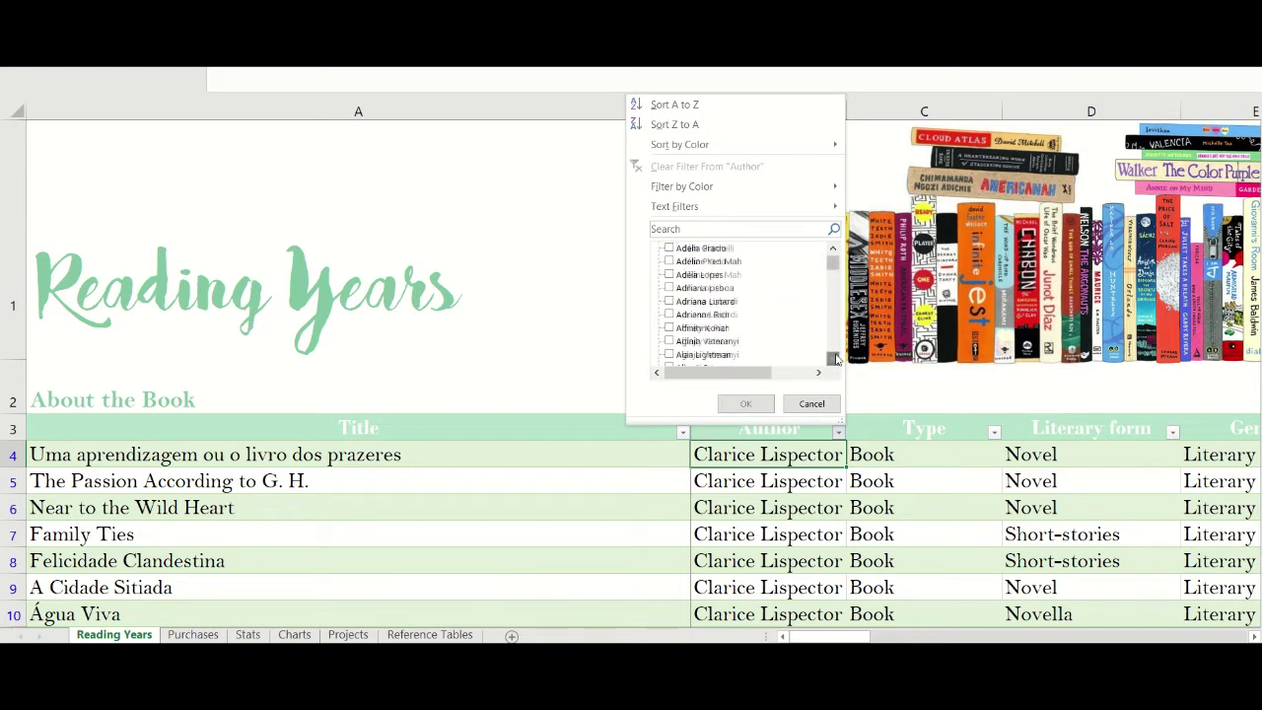
{"action": "left_click_drag", "start_coordinate": [832, 264], "coordinate": [830, 311]}
{"action": "left_click", "coordinate": [831, 360]}
{"action": "left_click_drag", "start_coordinate": [831, 366], "coordinate": [830, 365]}
{"action": "left_click", "coordinate": [671, 313]}
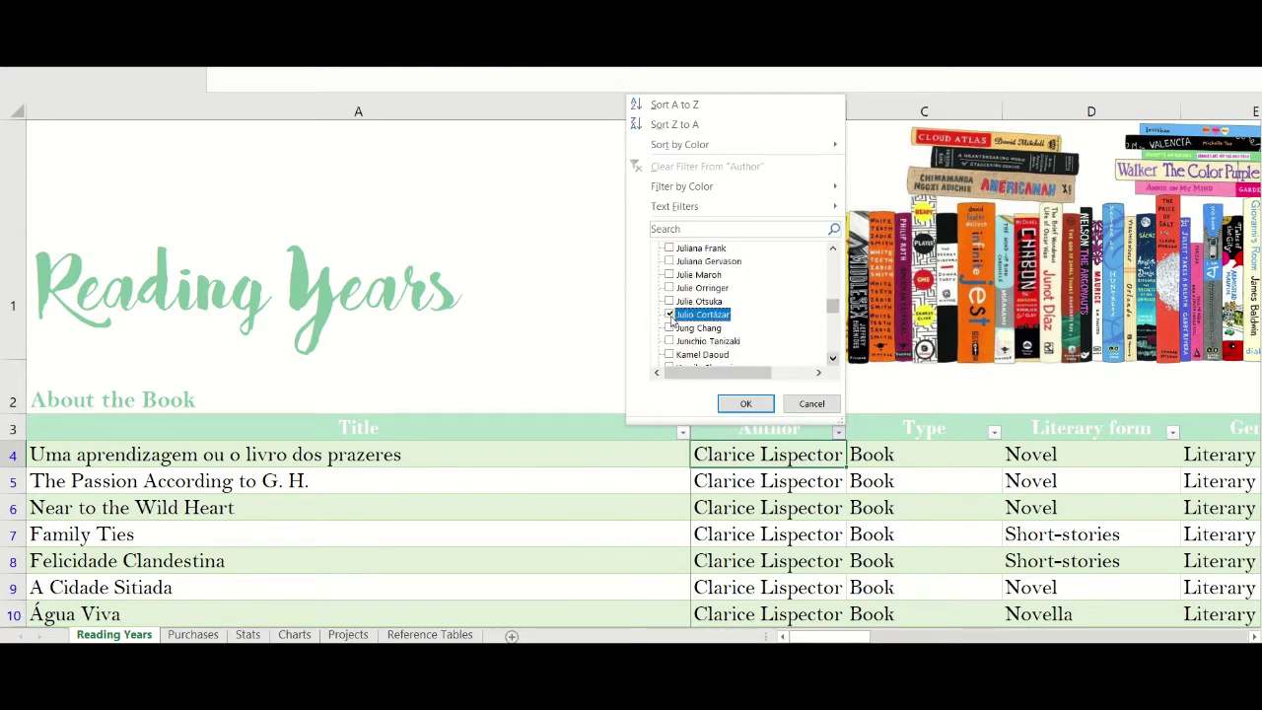
{"action": "left_click", "coordinate": [746, 404]}
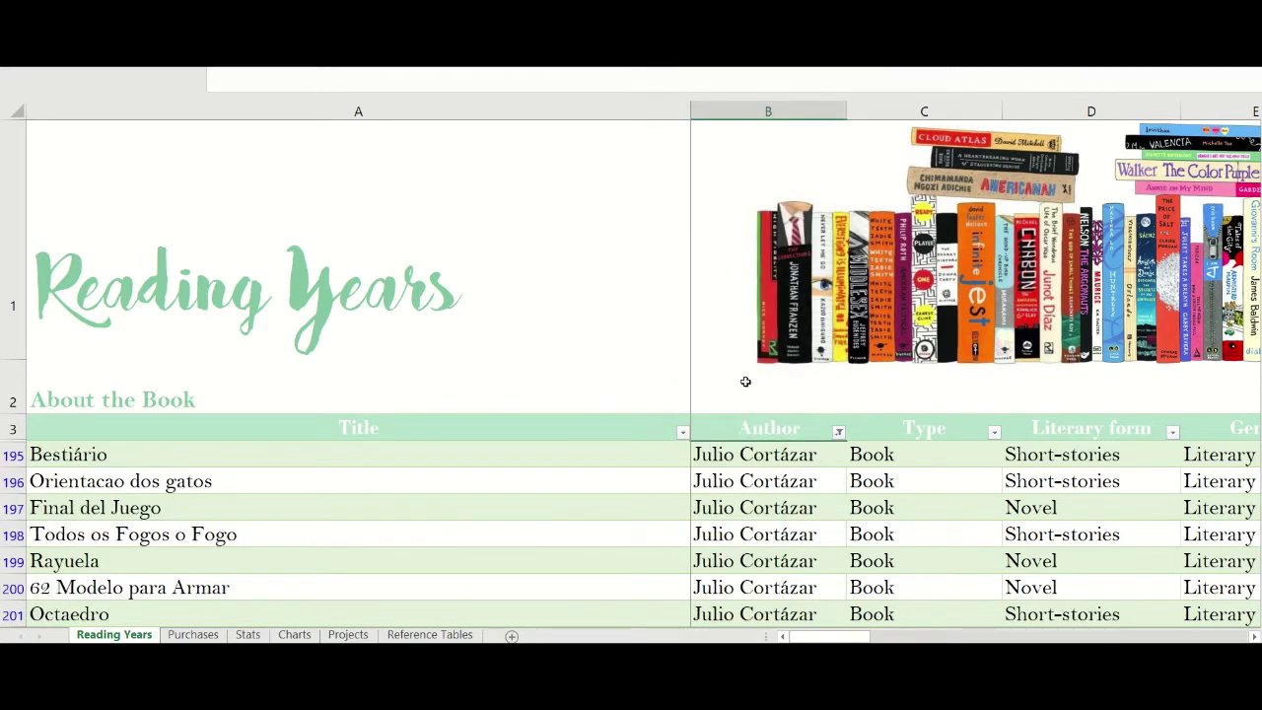
- Look through the filtered Julio Cortázar titles and set the Author filter back to all authors
{"action": "key", "text": "Down"}
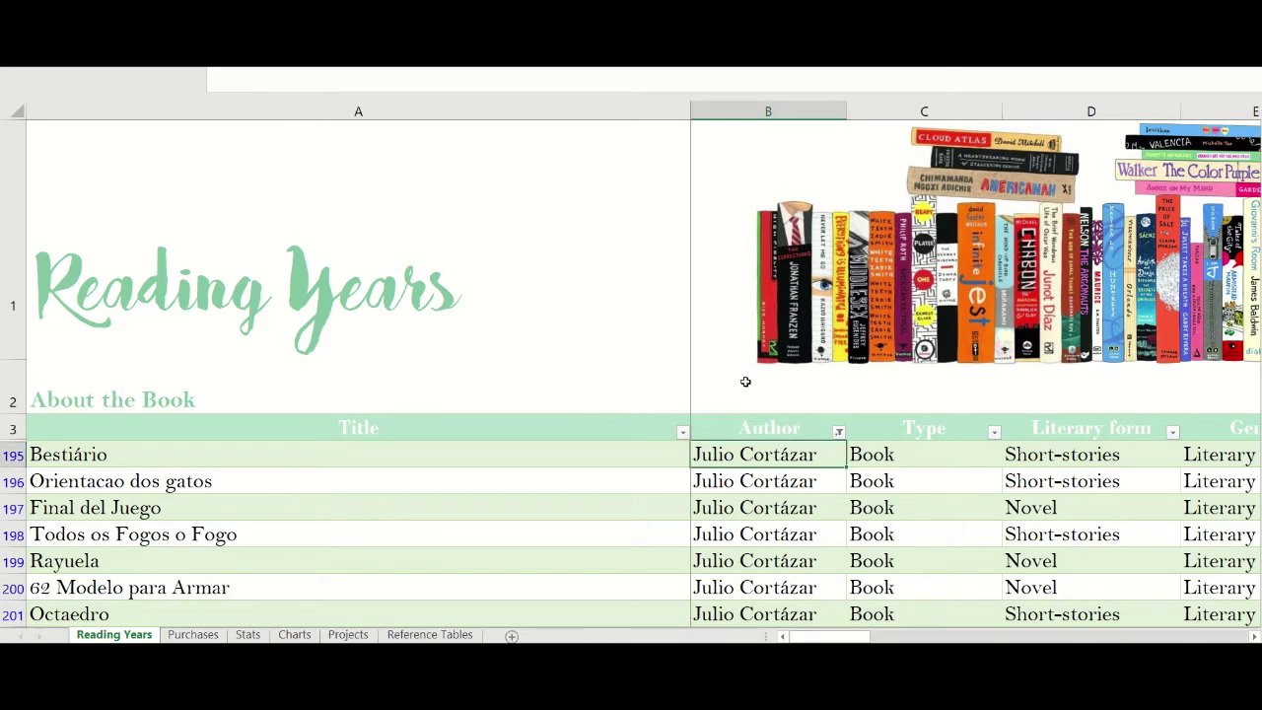
{"action": "scroll", "coordinate": [631, 374], "scroll_direction": "down", "scroll_amount": 1}
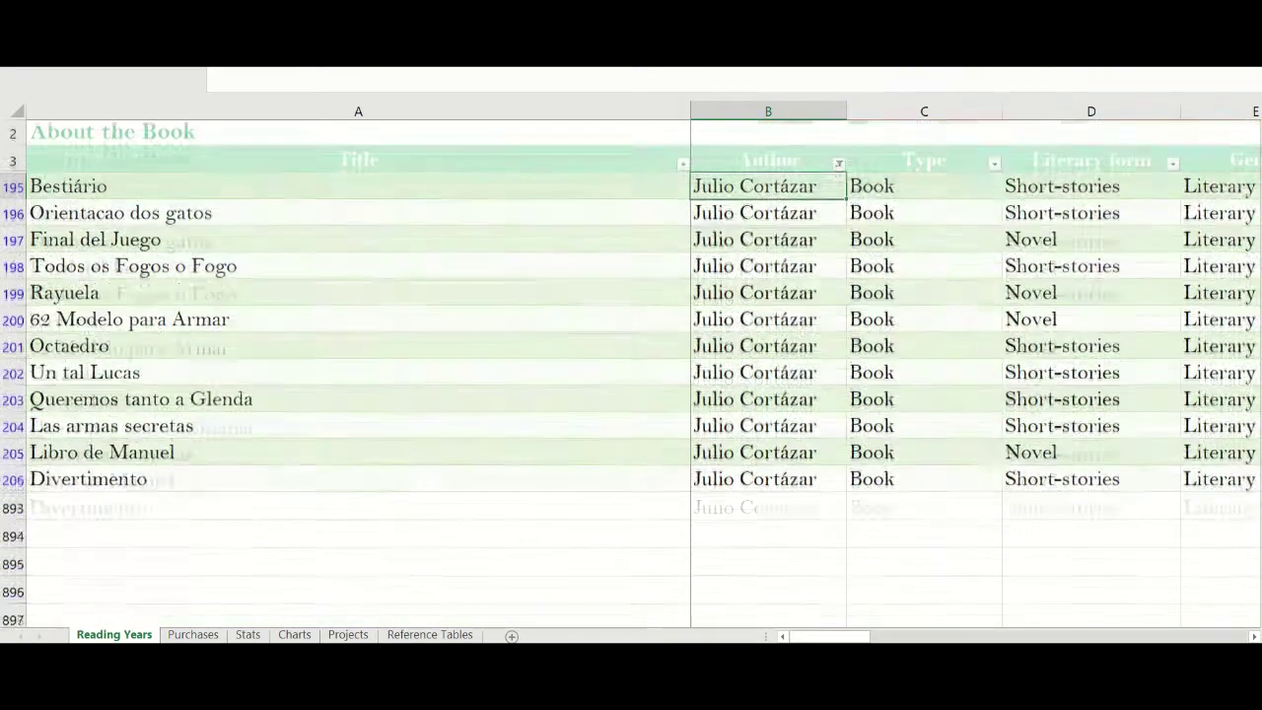
{"action": "scroll", "coordinate": [779, 463], "scroll_direction": "up", "scroll_amount": 1}
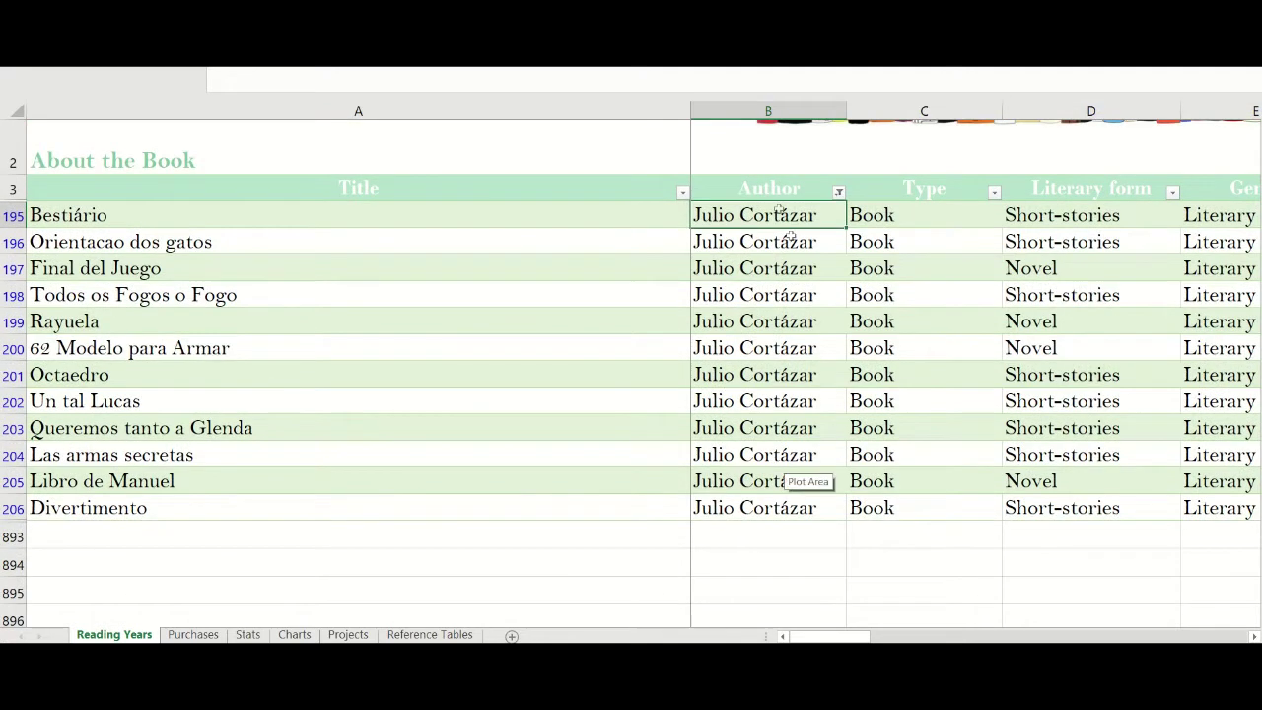
{"action": "left_click", "coordinate": [838, 193]}
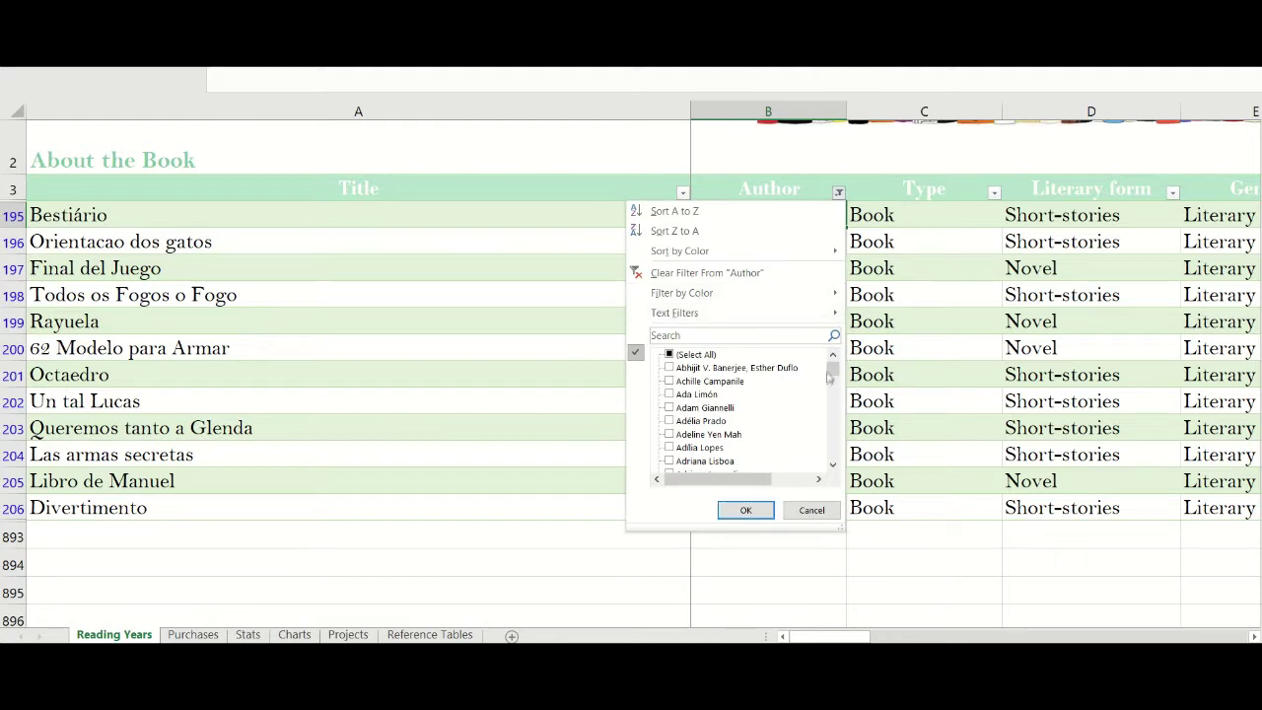
{"action": "left_click", "coordinate": [672, 357]}
{"action": "left_click", "coordinate": [745, 510]}
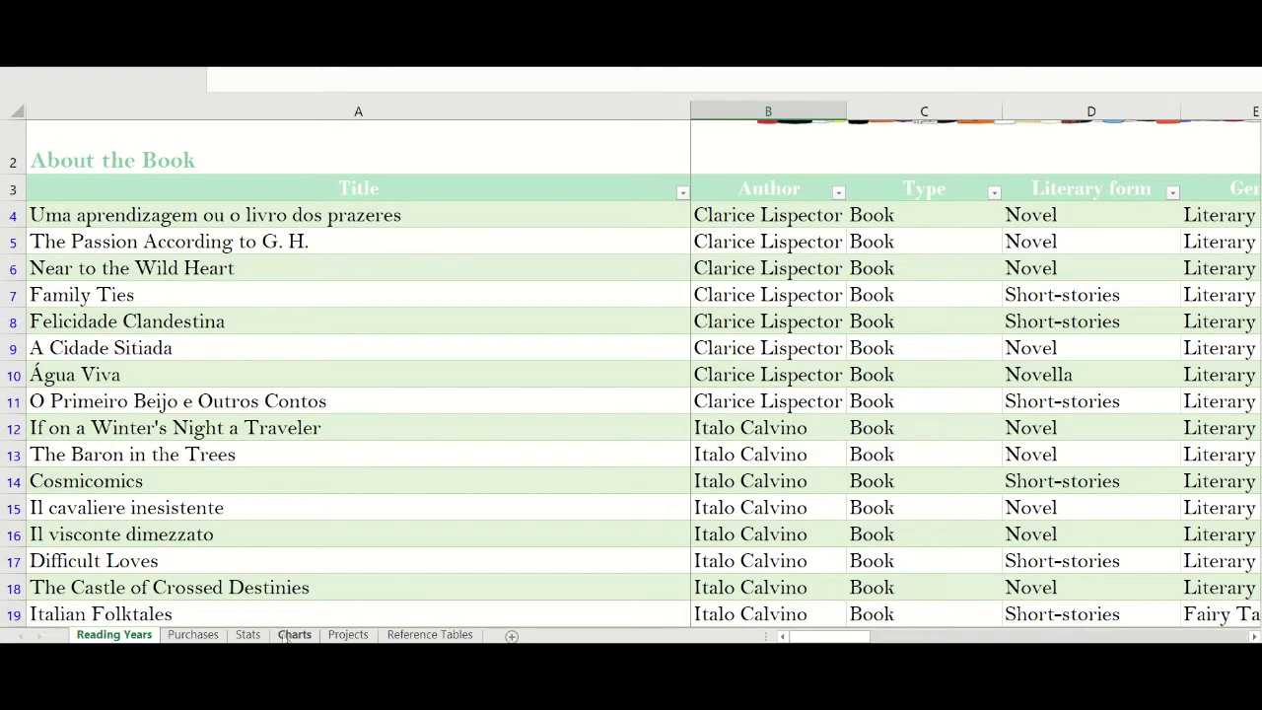
- Open the Purchases sheet and examine the purchase date, Title, Author, Genre and Pages cells of A Winter Book
{"action": "left_click", "coordinate": [192, 635]}
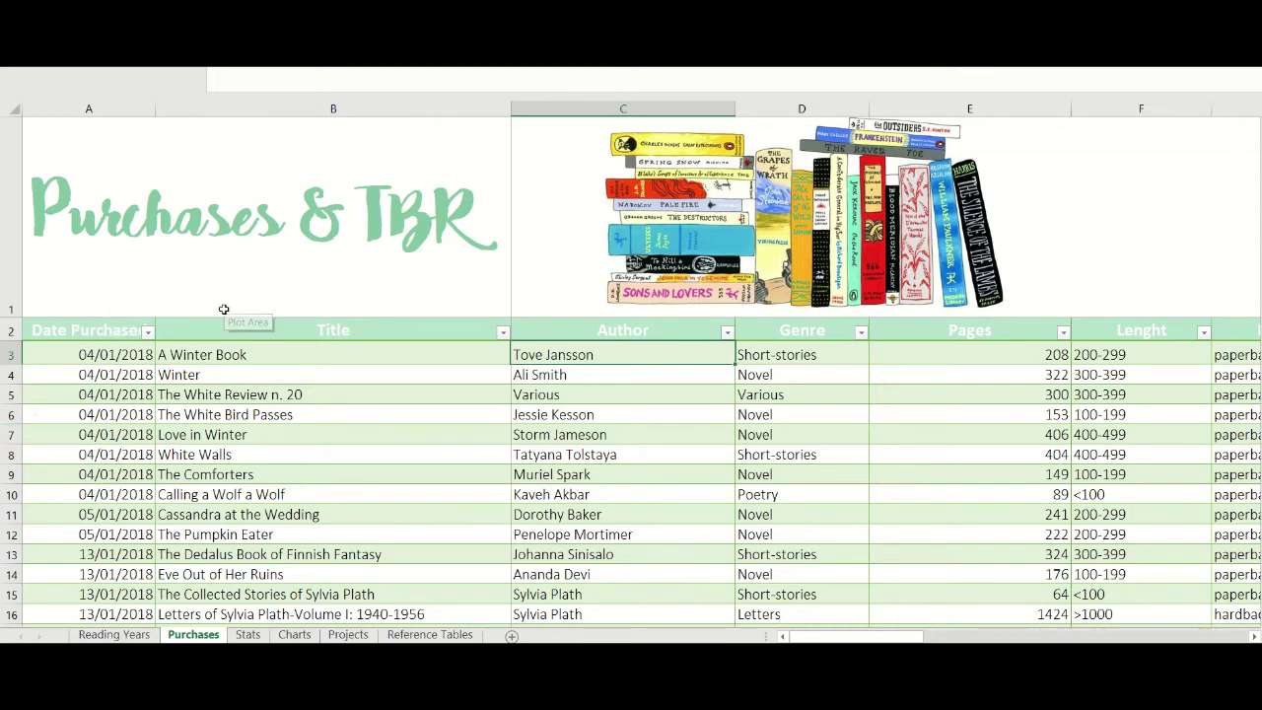
{"action": "left_click", "coordinate": [115, 355]}
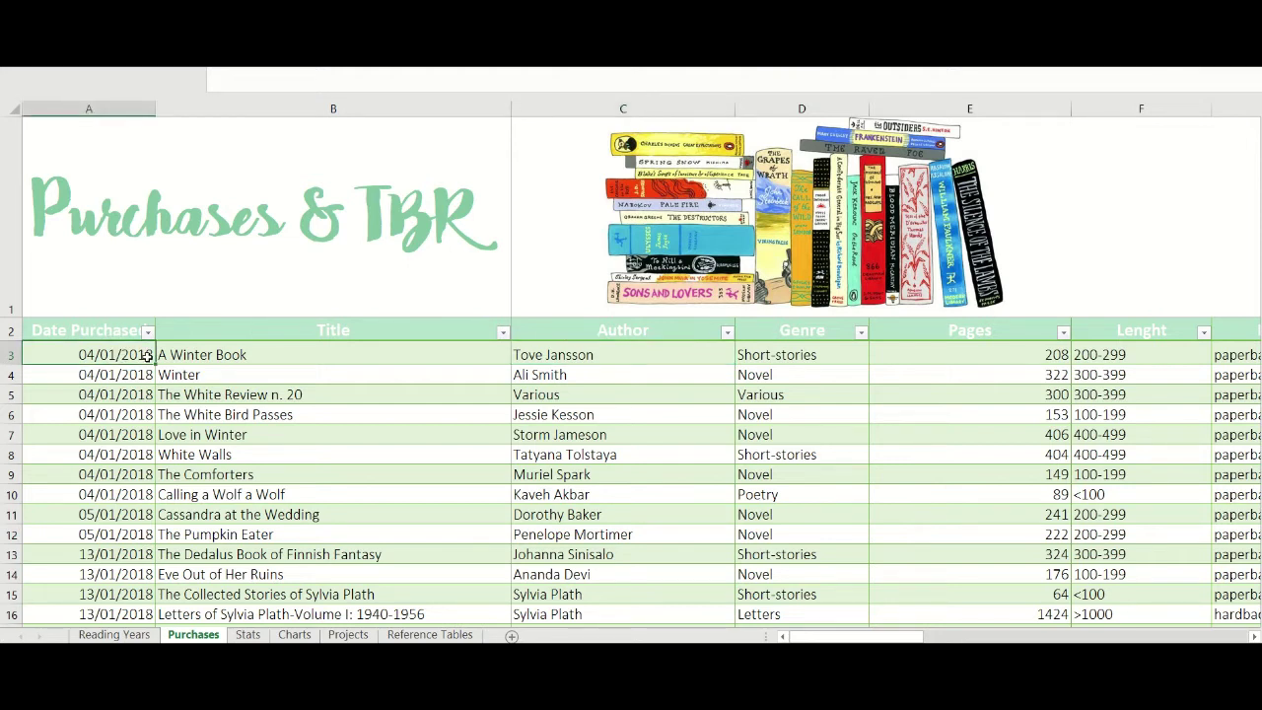
{"action": "key", "text": "Tab"}
{"action": "key", "text": "Tab"}
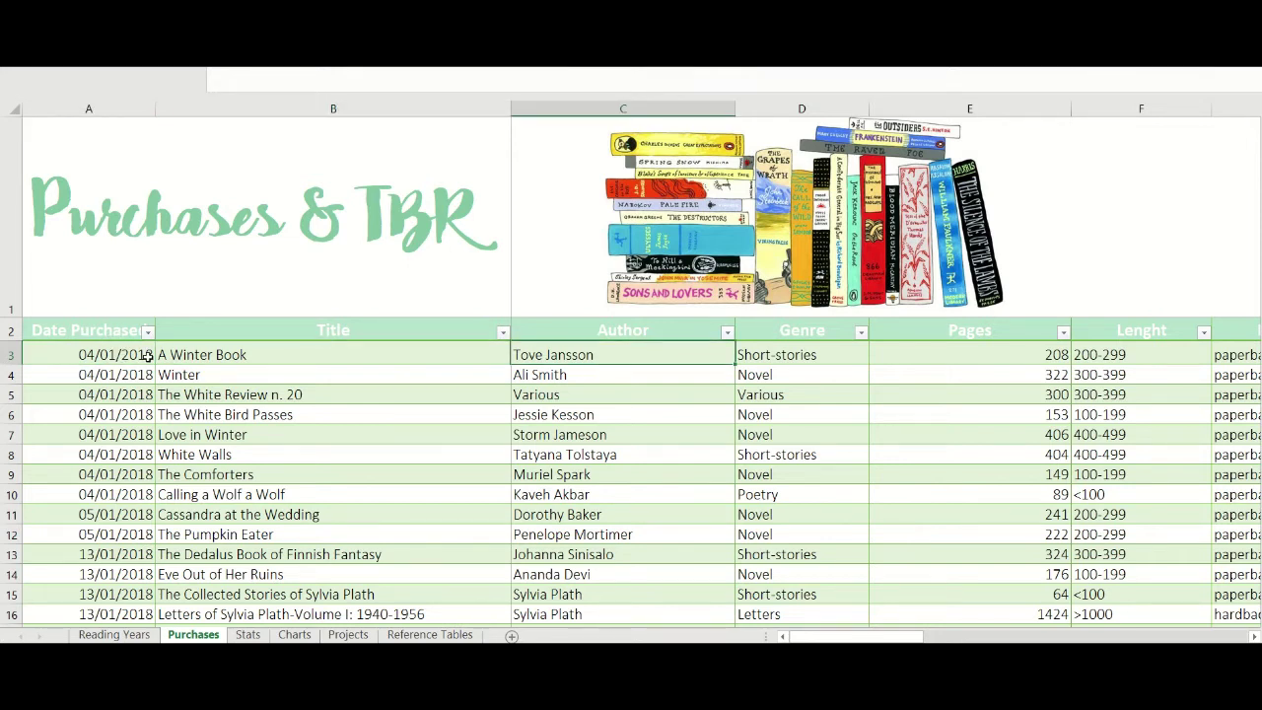
{"action": "key", "text": "Tab"}
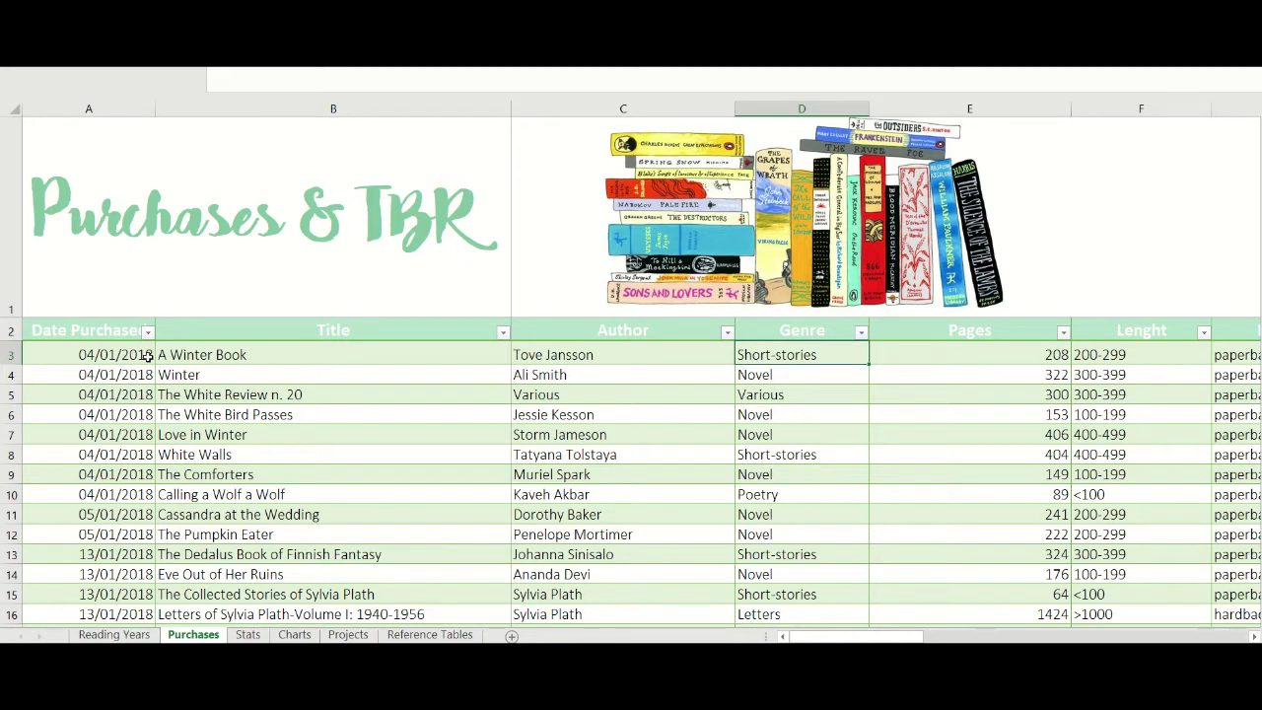
{"action": "key", "text": "Right"}
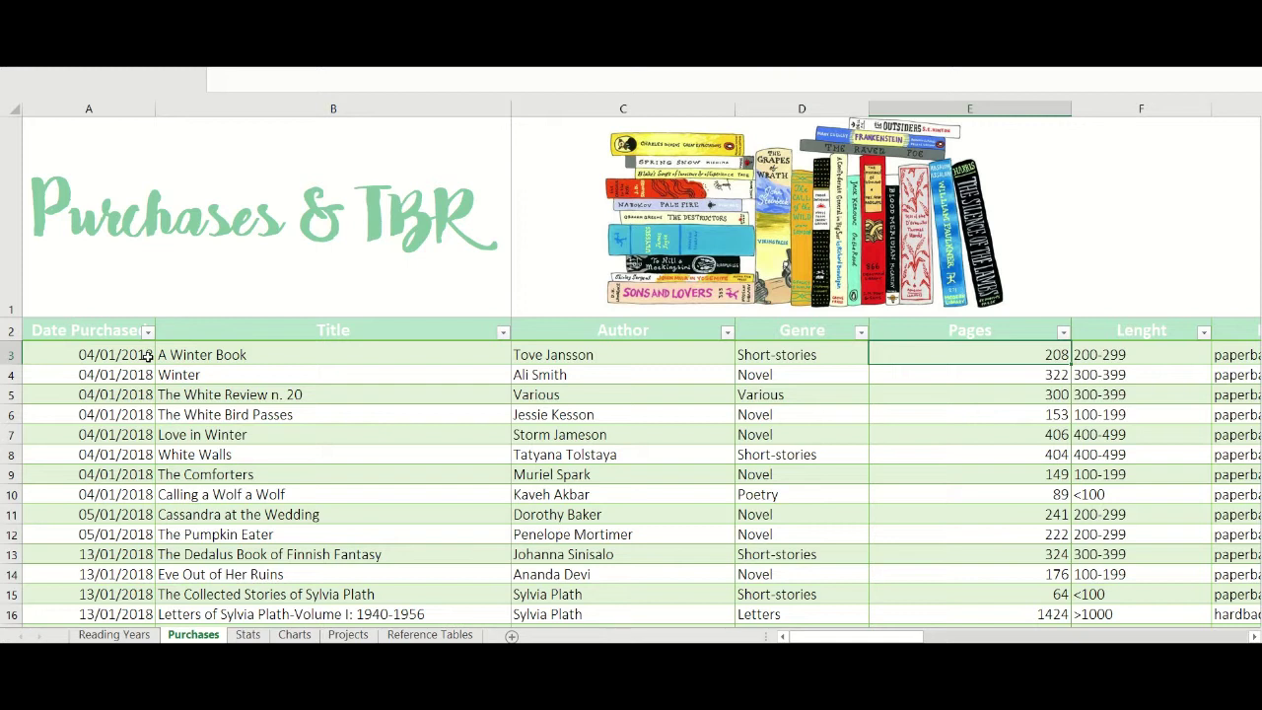
- Review the filter choices of the Format column on the Purchases sheet without changing the filter
{"action": "key", "text": "Right"}
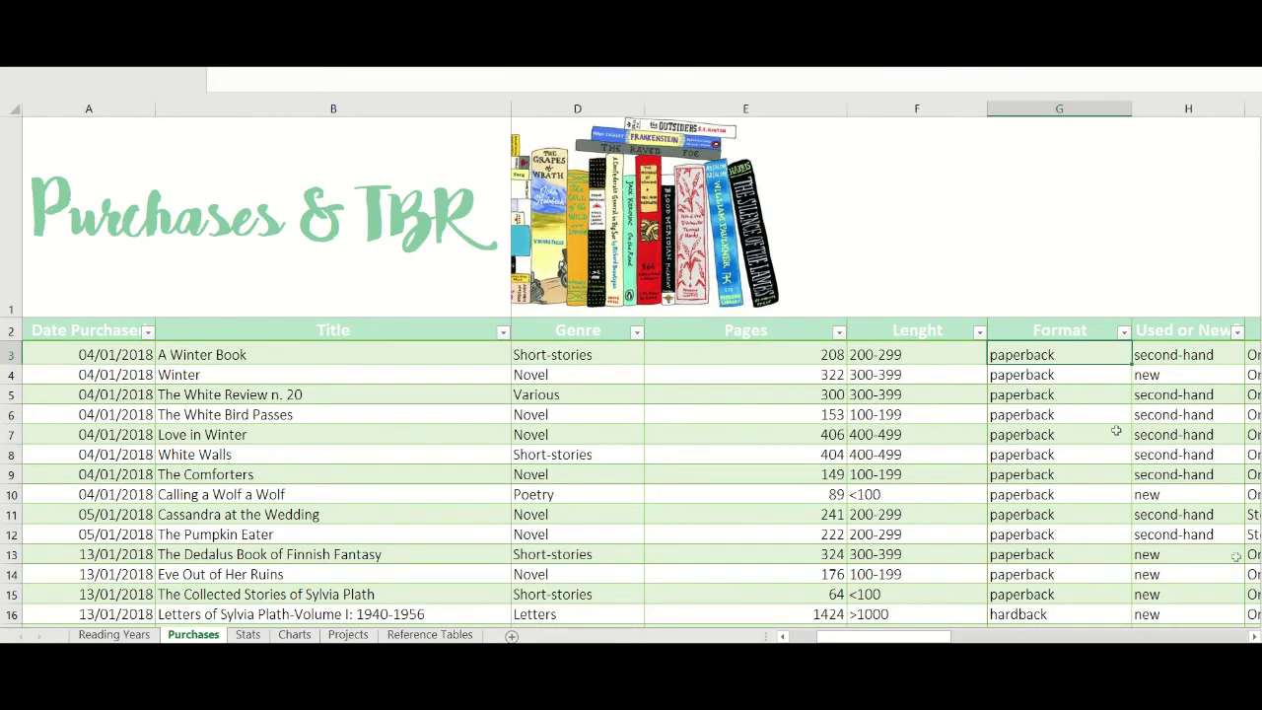
{"action": "left_click", "coordinate": [1124, 333]}
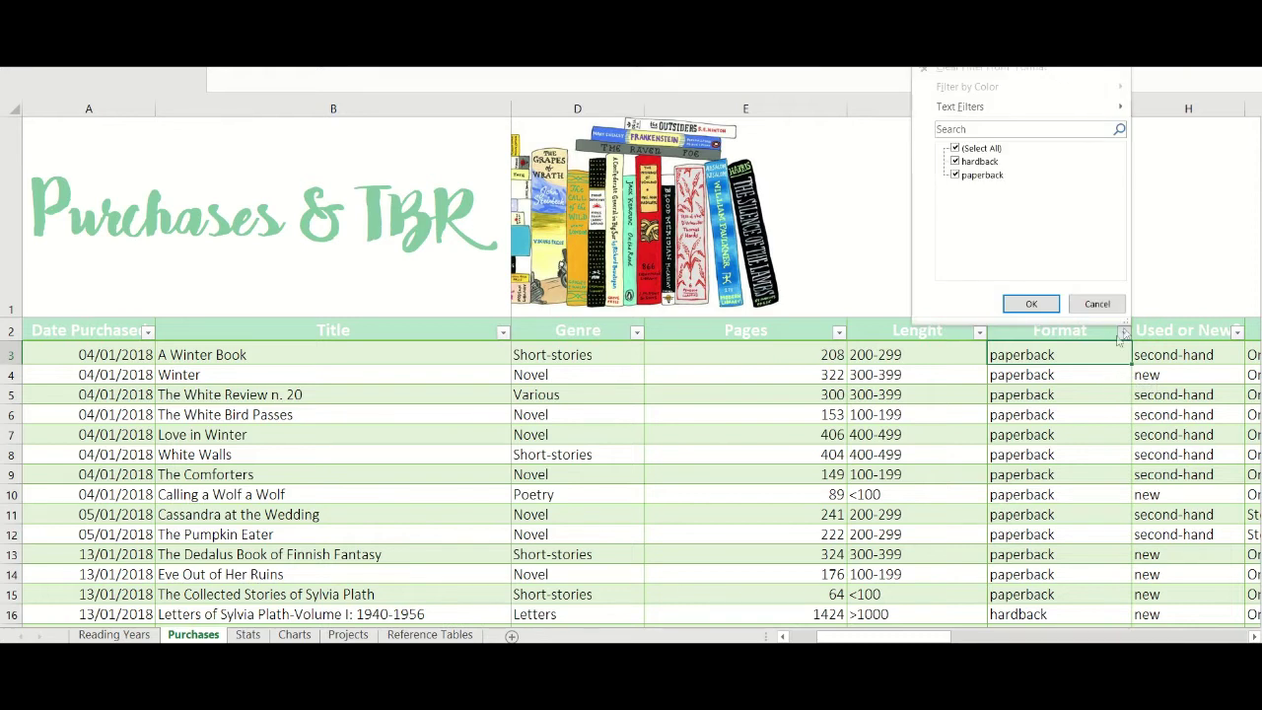
{"action": "left_click", "coordinate": [1105, 353]}
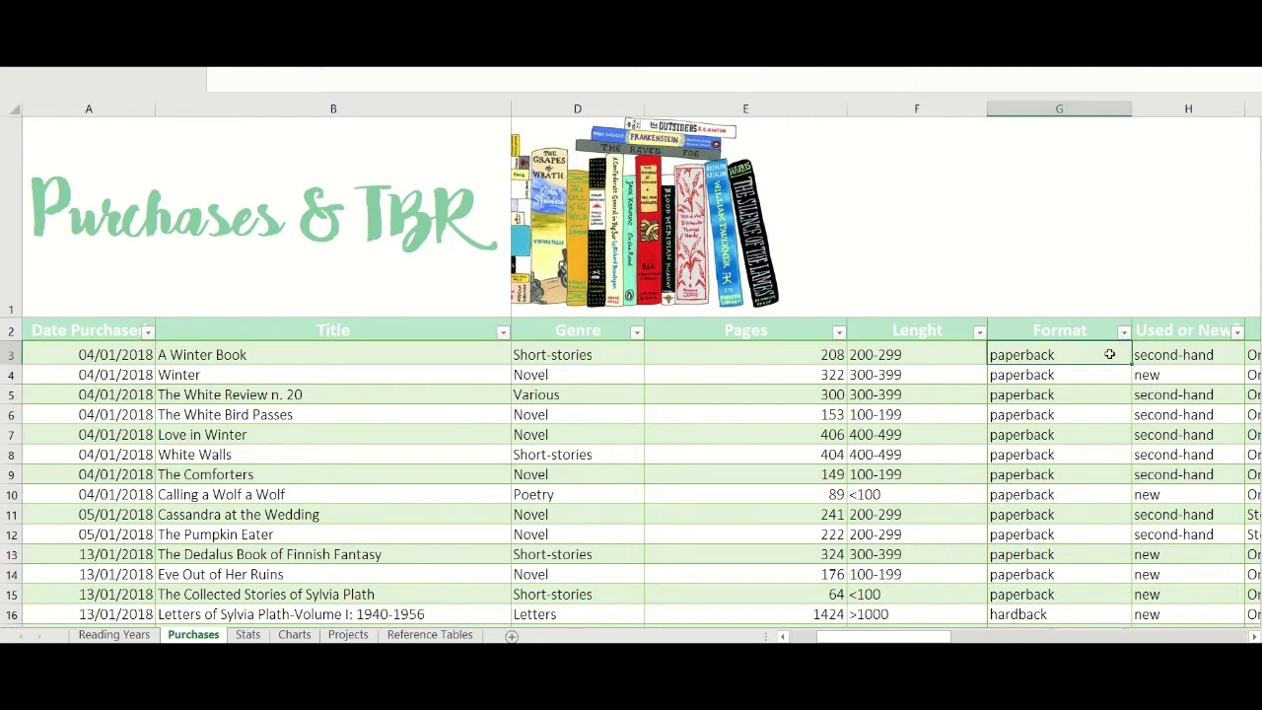
- Examine the Used or New, Source, Cost and Date read cells of A Winter Book
{"action": "key", "text": "Right"}
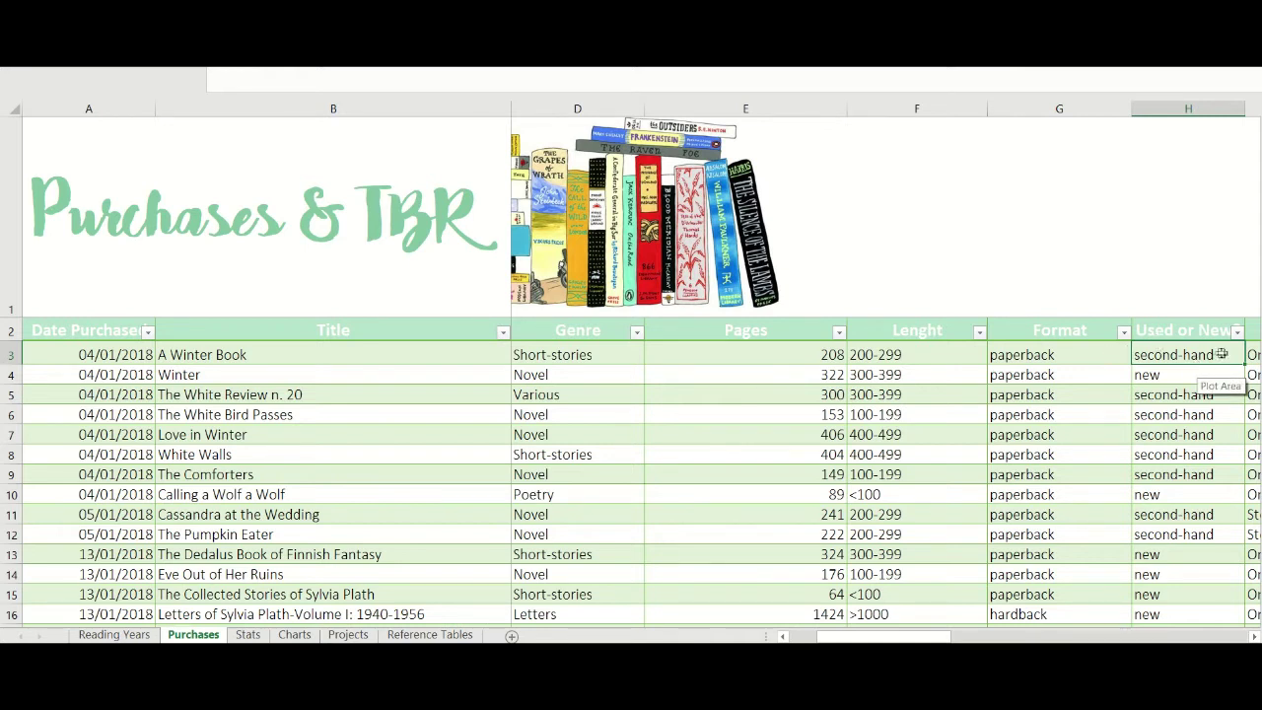
{"action": "key", "text": "Right"}
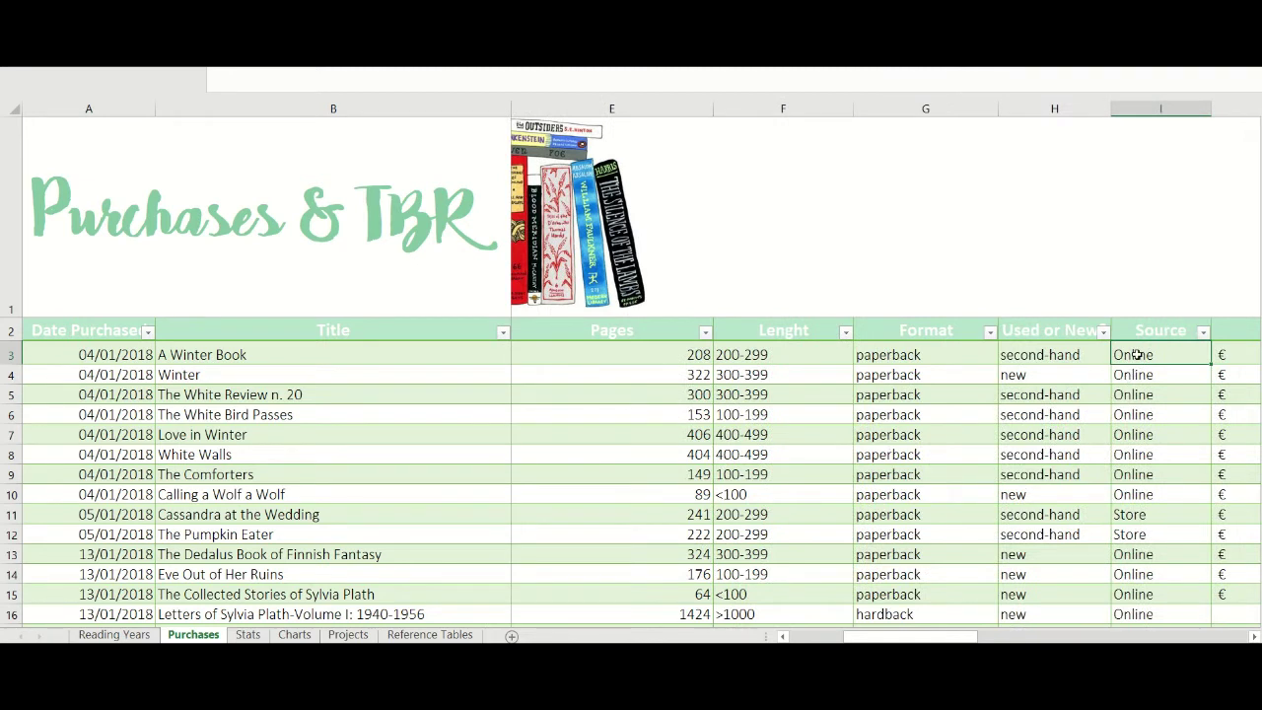
{"action": "key", "text": "Right"}
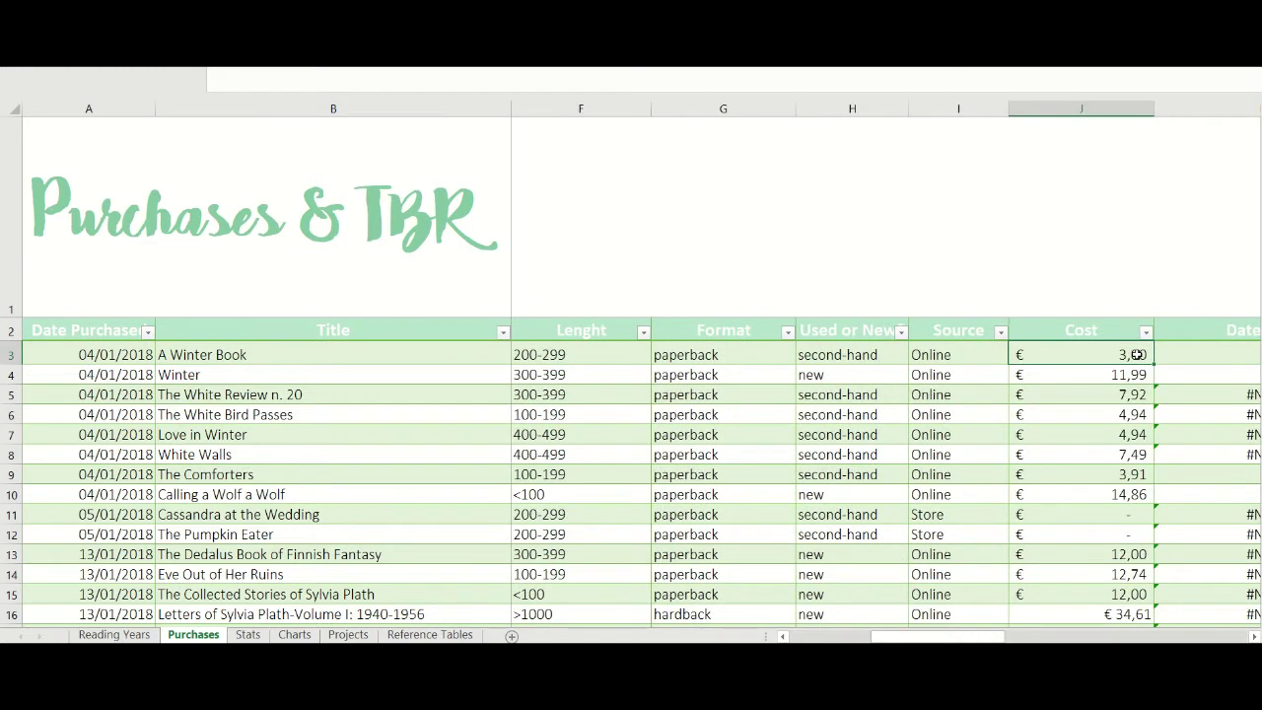
{"action": "key", "text": "Right"}
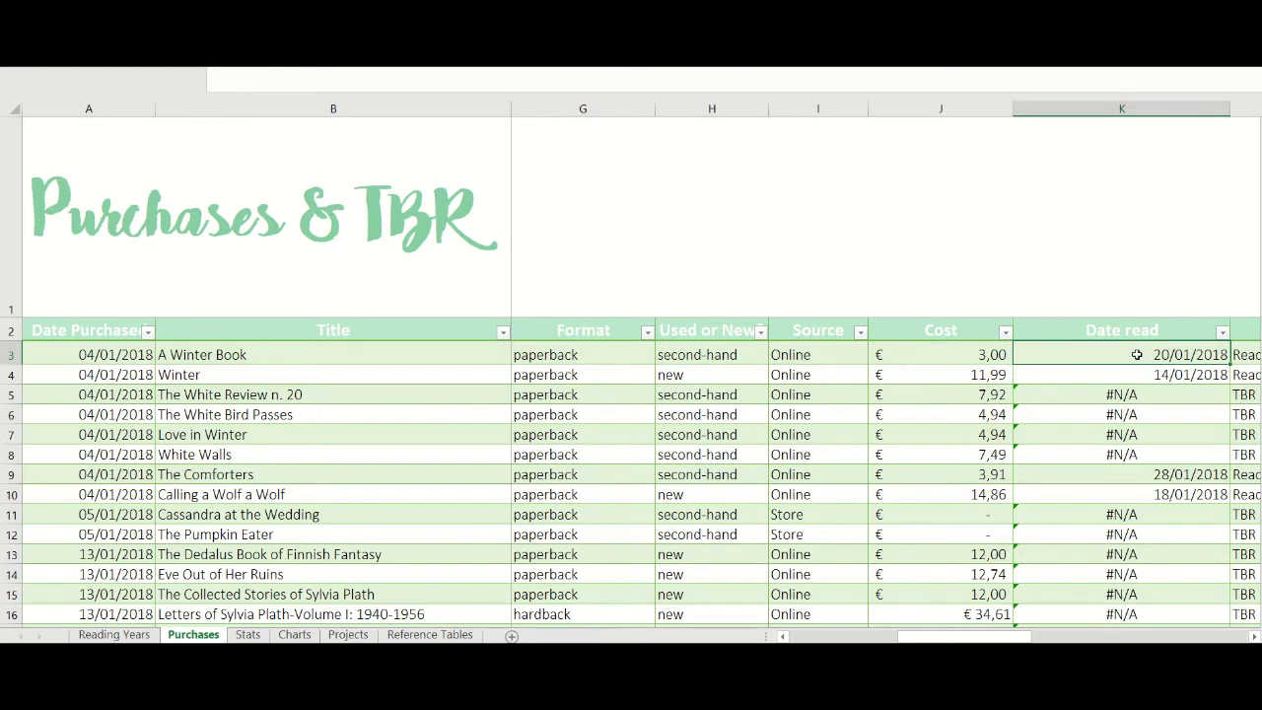
- Examine the Status, Years since purchase, Time Frame since Purchase and Years until read cells of A Winter Book
{"action": "key", "text": "Right"}
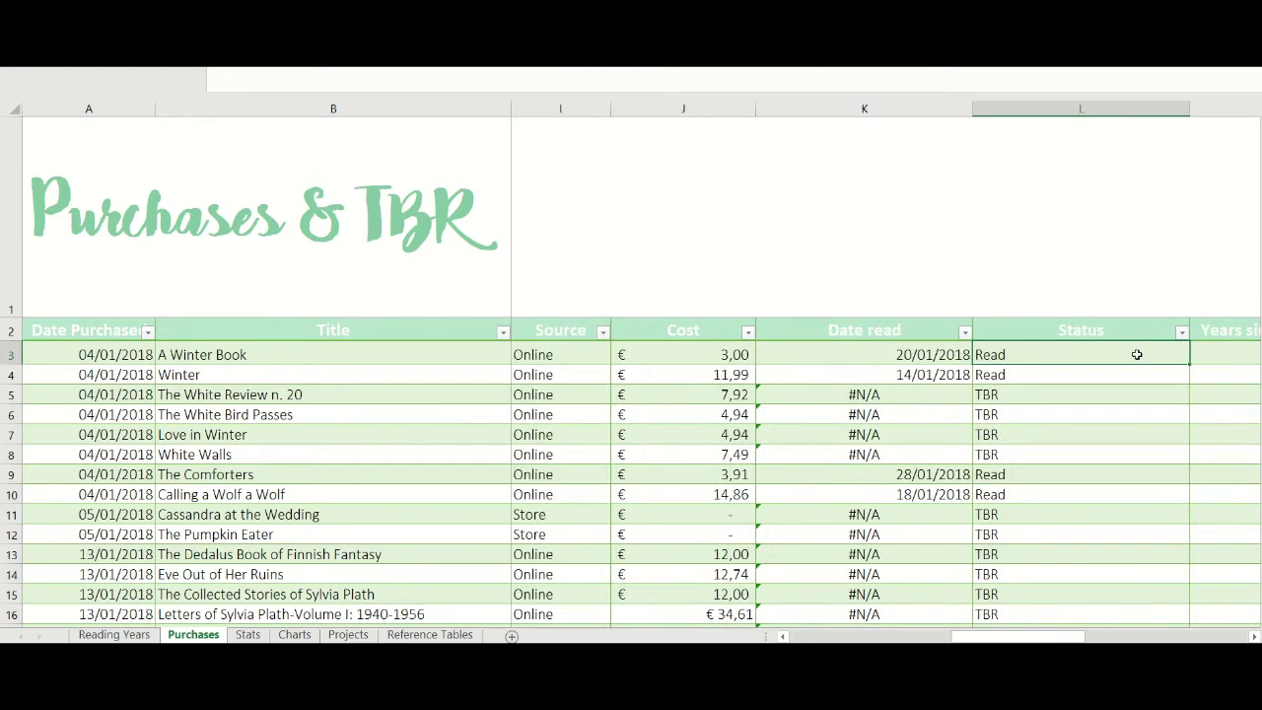
{"action": "key", "text": "Right"}
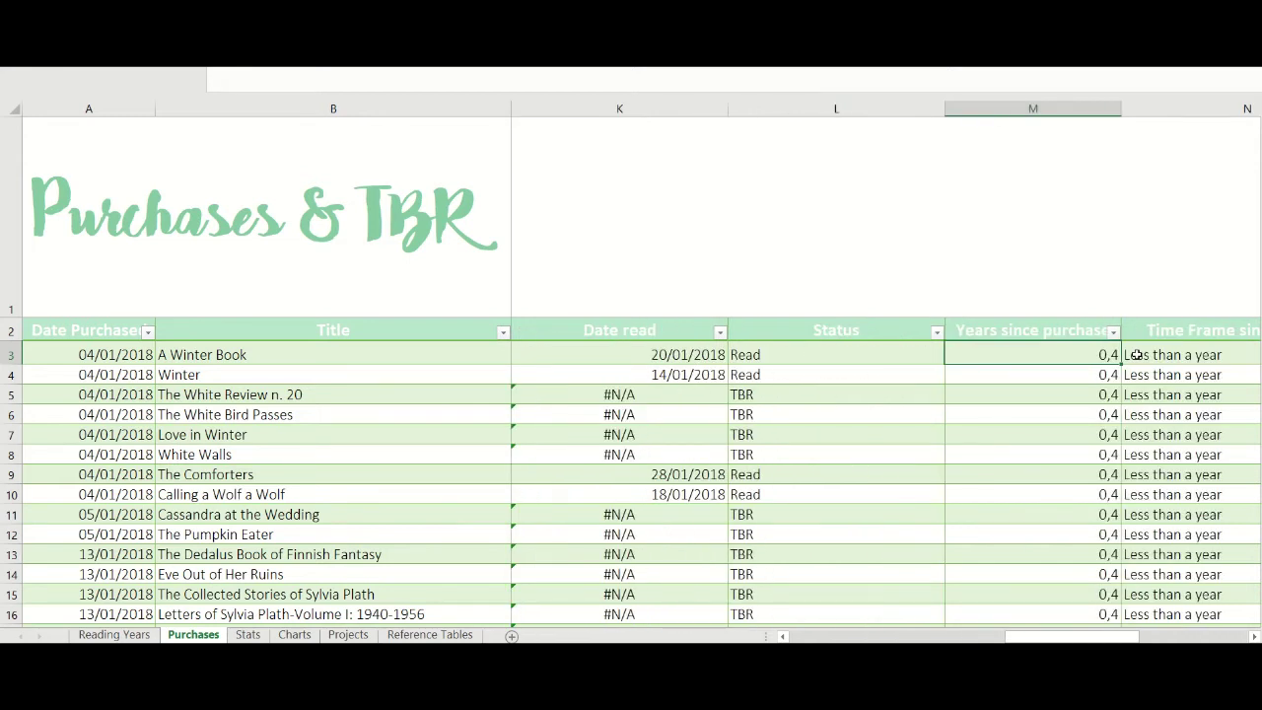
{"action": "key", "text": "Right"}
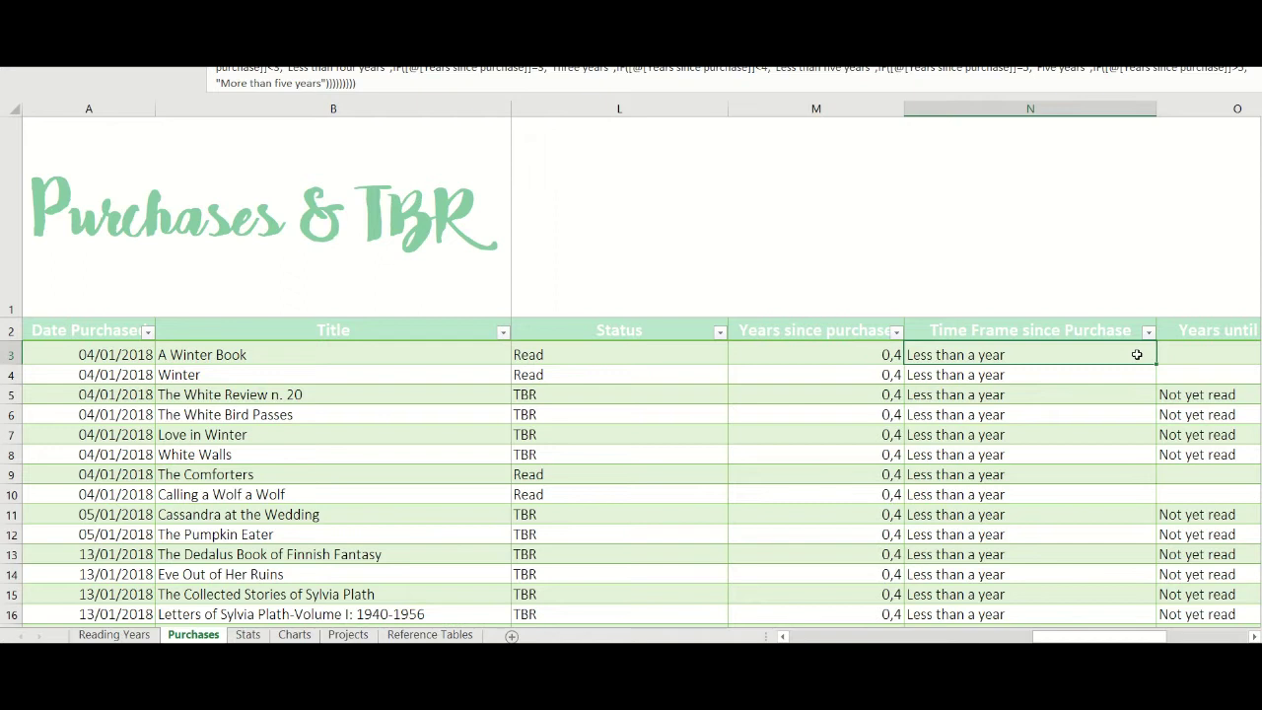
{"action": "key", "text": "Right"}
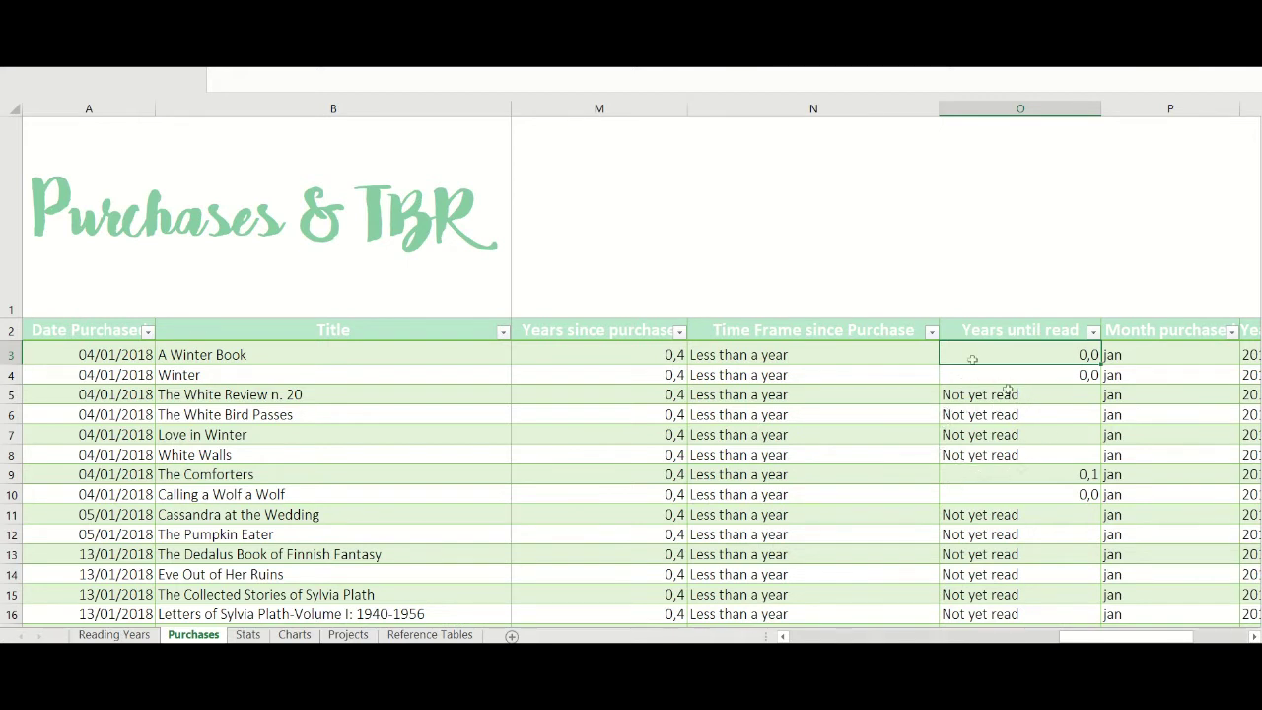
- Examine the month purchased, year purchased, Year Read and Number of Books cells of A Winter Book
{"action": "key", "text": "Right"}
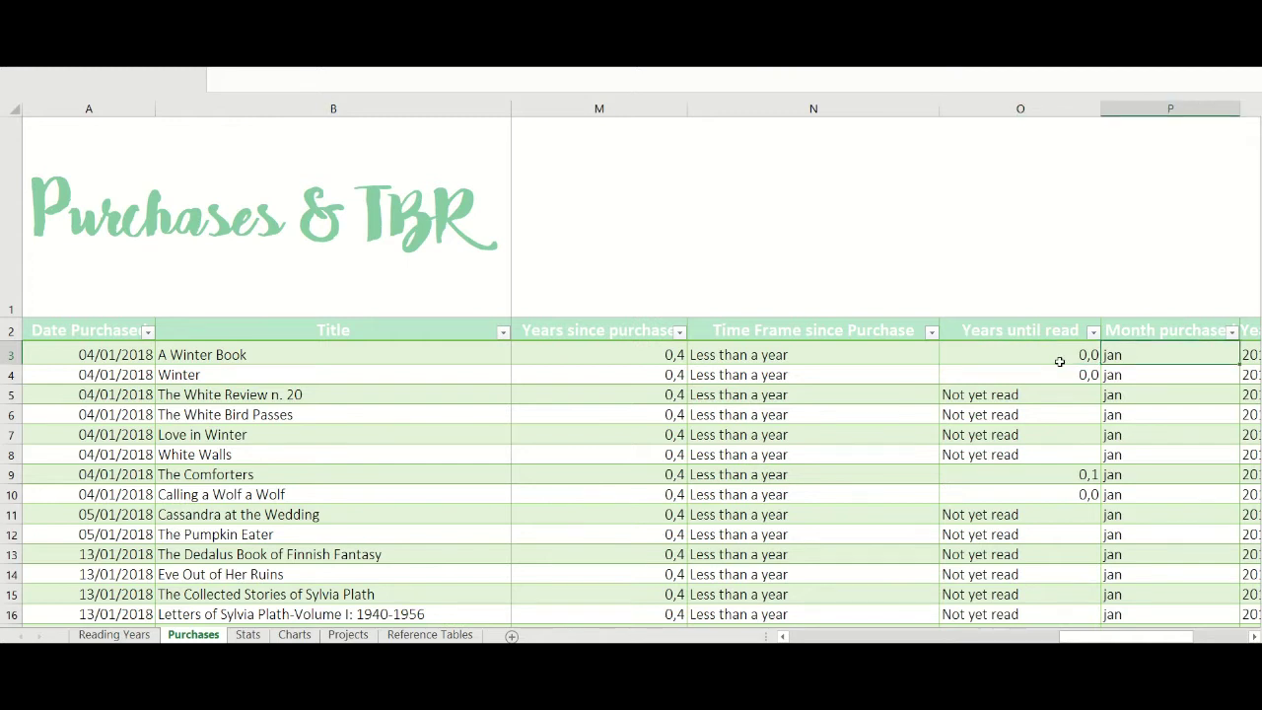
{"action": "key", "text": "Right"}
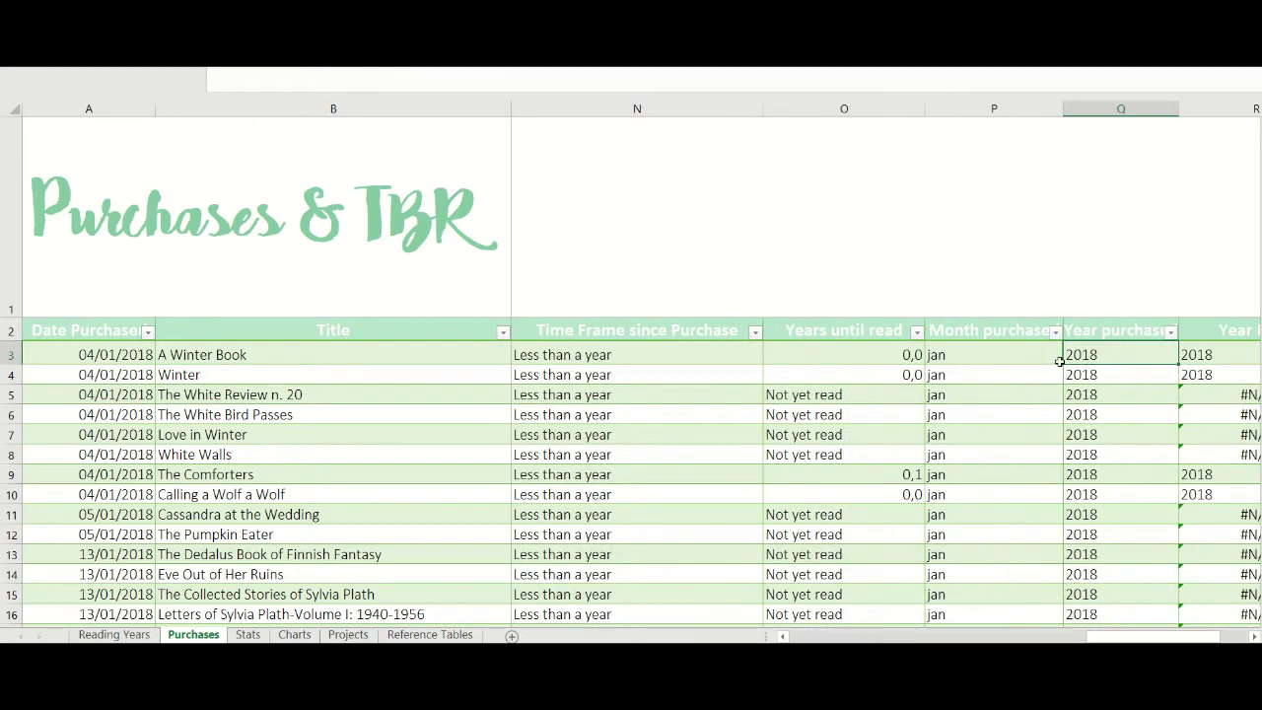
{"action": "key", "text": "Right"}
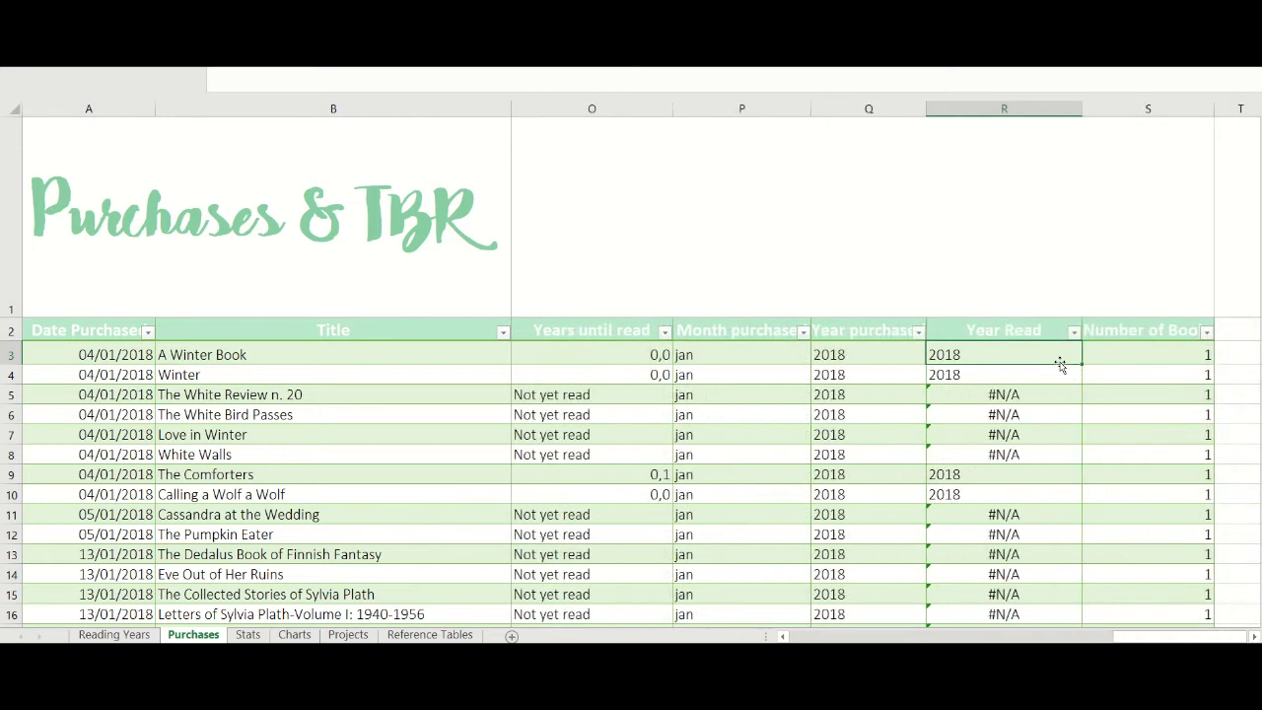
{"action": "key", "text": "Right"}
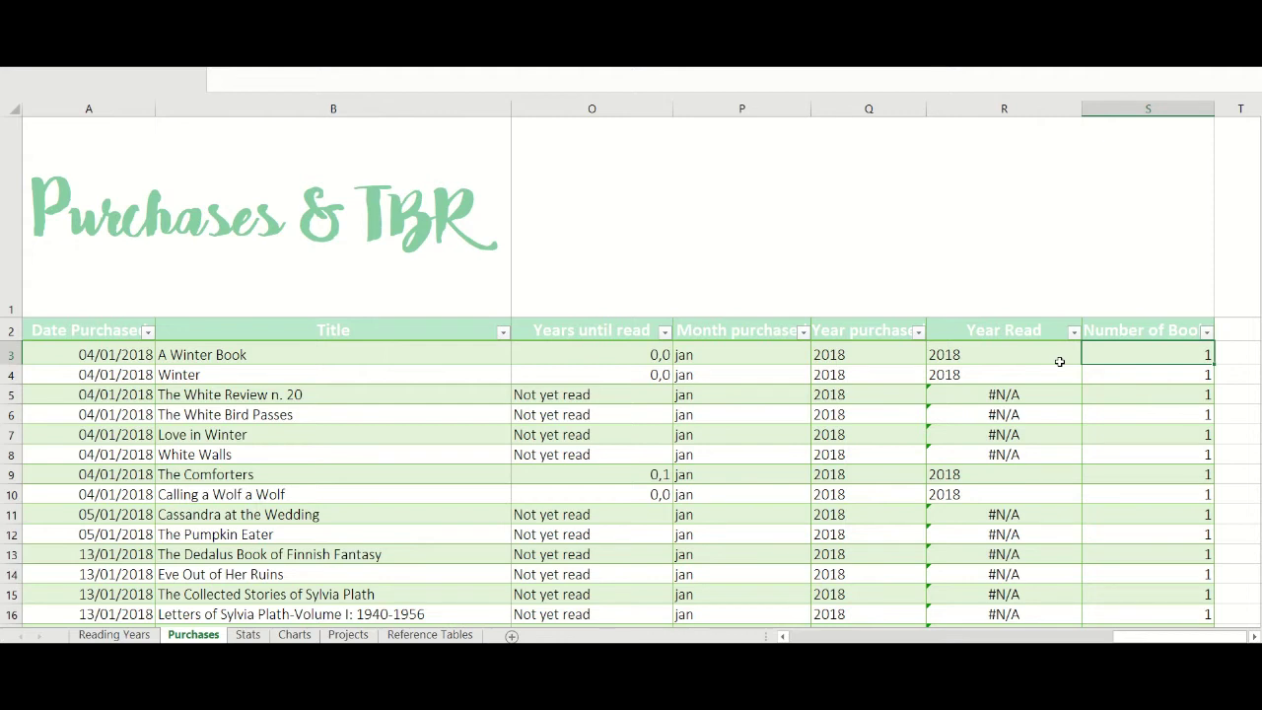
- Open the Stats sheet, glance back at the Reading Years source data, and examine the Author table's yearly book counts and grand totals
{"action": "left_click", "coordinate": [248, 634]}
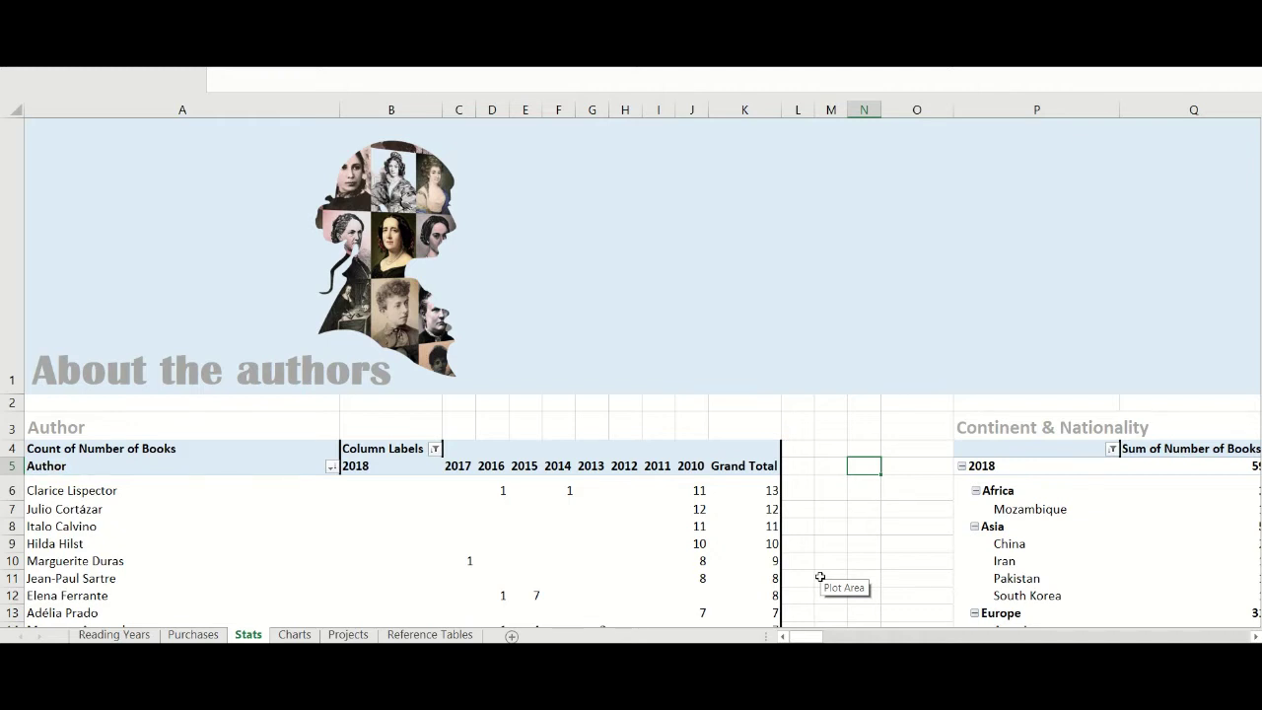
{"action": "left_click", "coordinate": [114, 634]}
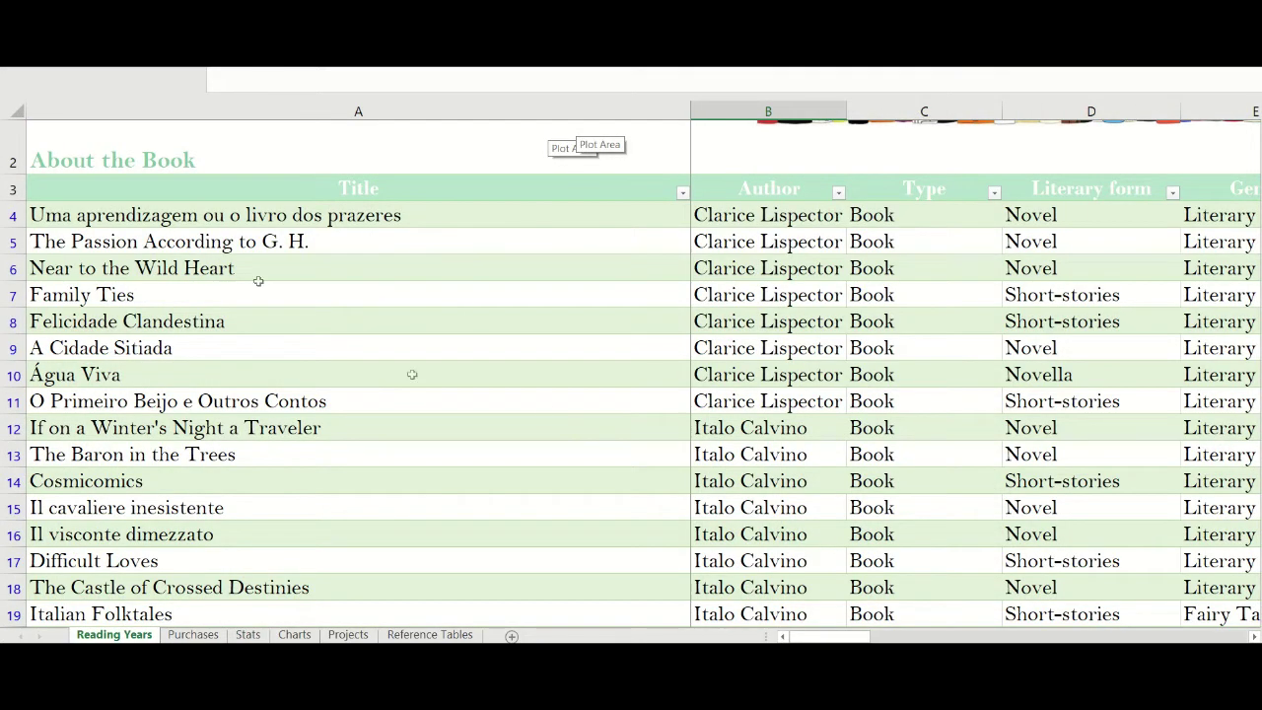
{"action": "left_click", "coordinate": [242, 636]}
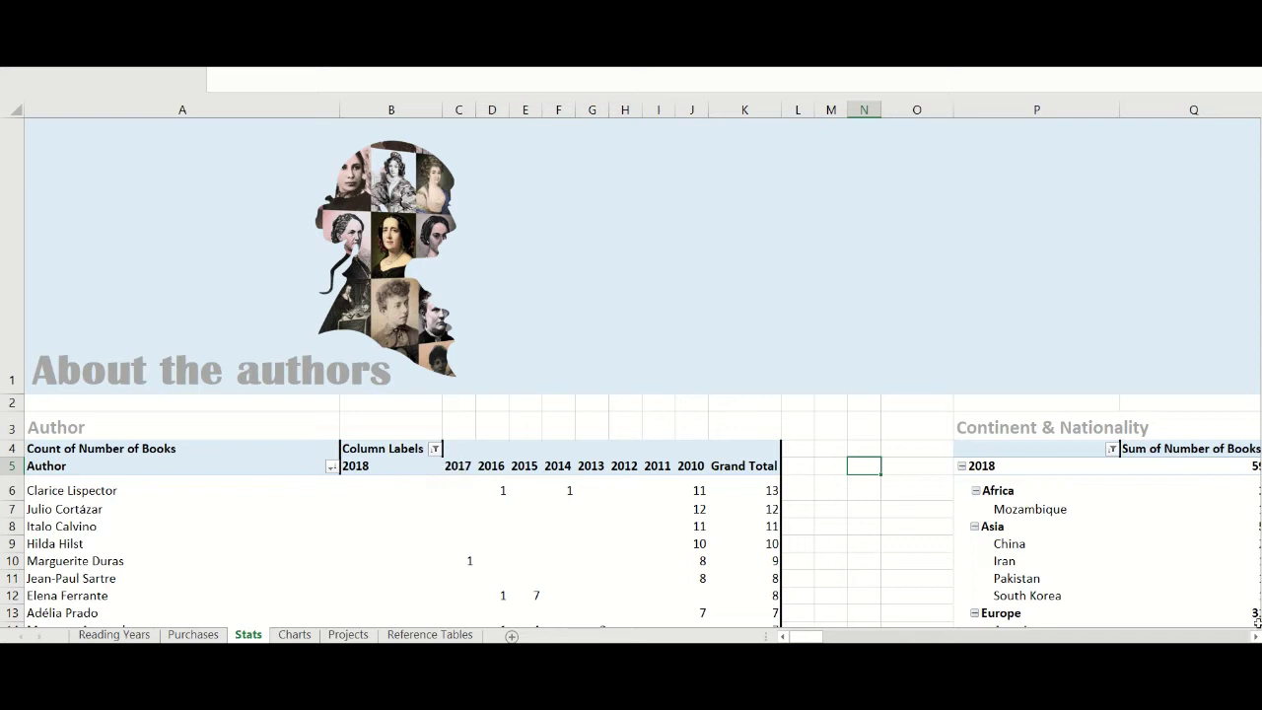
{"action": "scroll", "coordinate": [630, 395], "scroll_direction": "down", "scroll_amount": 1}
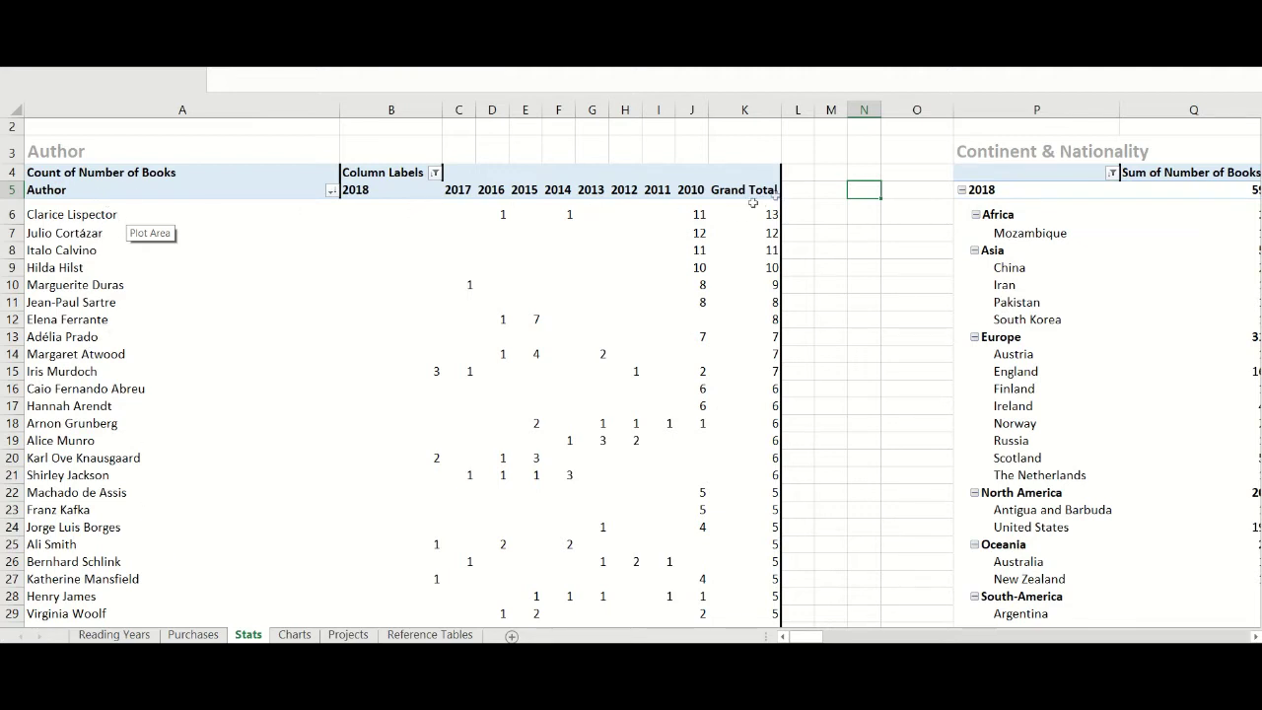
{"action": "mouse_move", "coordinate": [760, 208]}
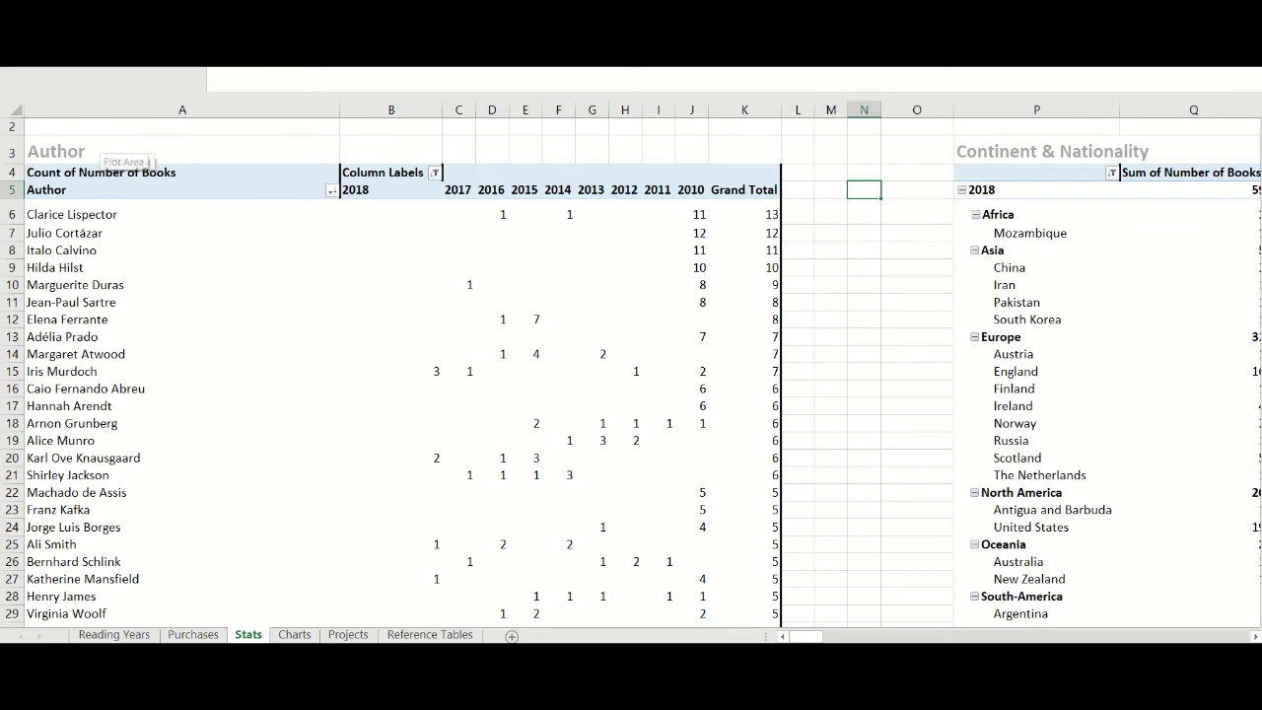
- Collapse the years 2016 through 2010 in the Continent & Nationality pivot table on the Stats sheet
{"action": "left_click", "coordinate": [1253, 636]}
{"action": "left_click", "coordinate": [1252, 637]}
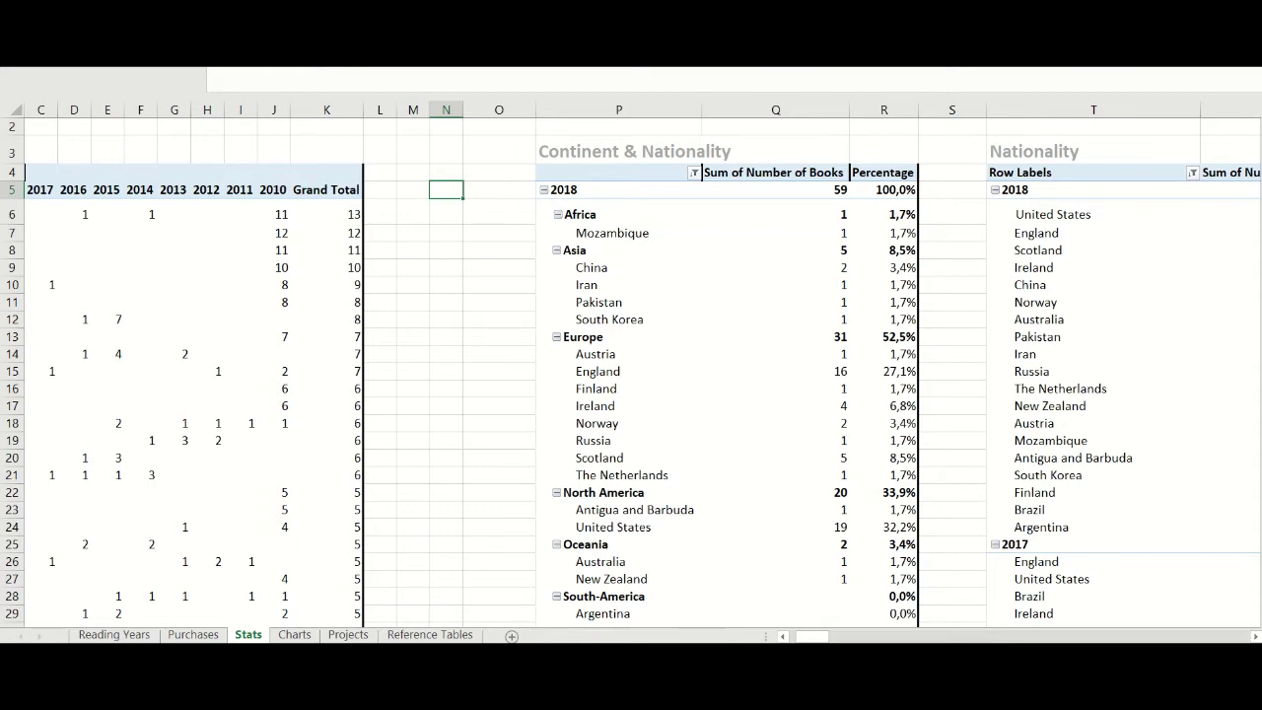
{"action": "scroll", "coordinate": [701, 519], "scroll_direction": "down", "scroll_amount": 2}
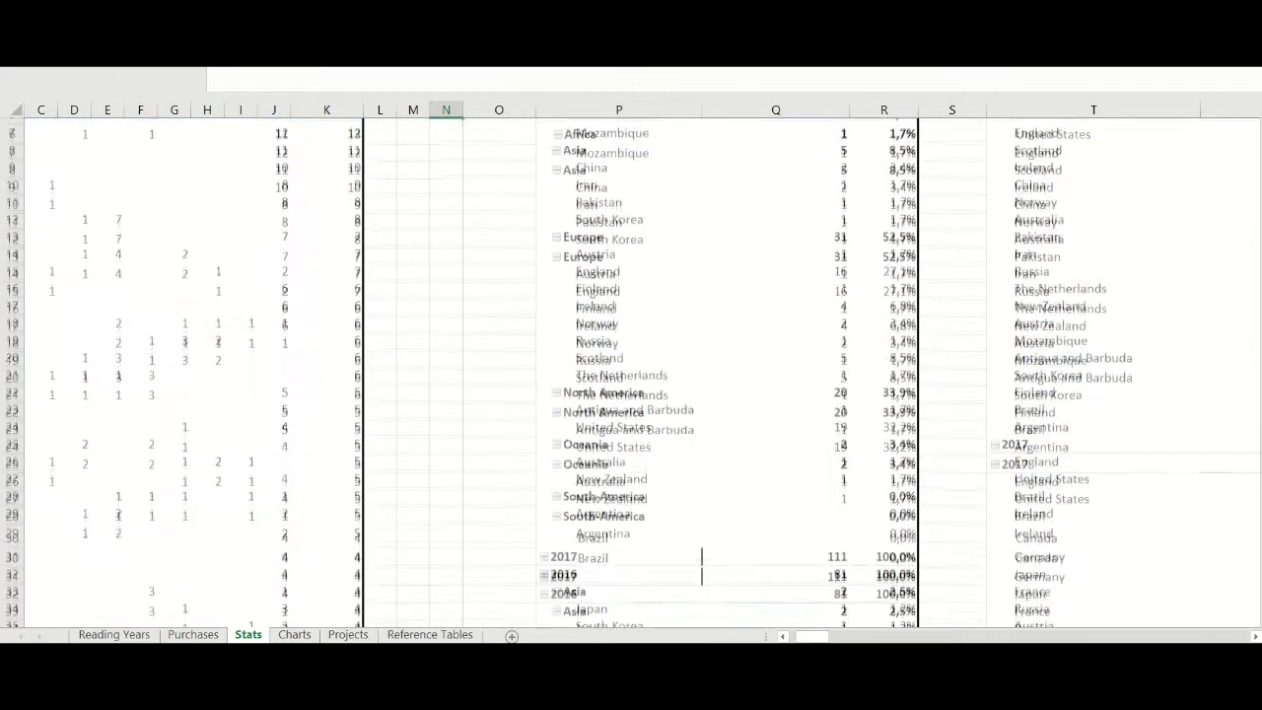
{"action": "scroll", "coordinate": [714, 538], "scroll_direction": "down", "scroll_amount": 1}
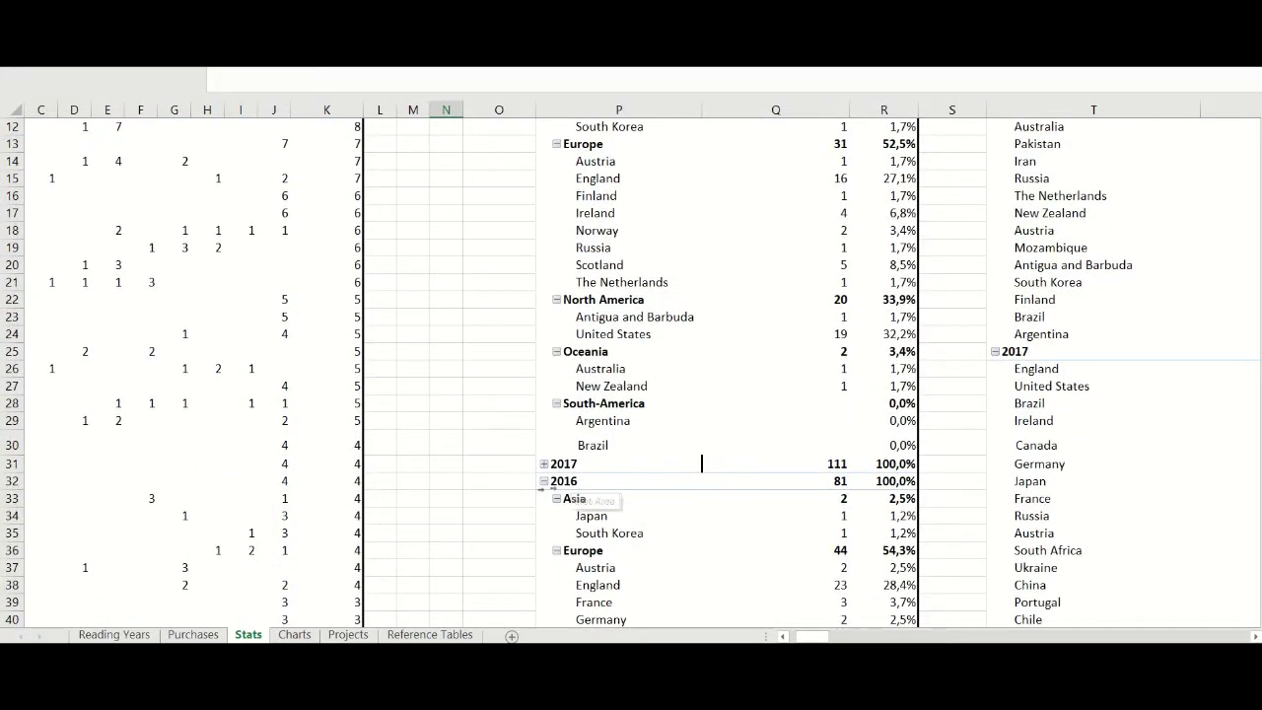
{"action": "left_click", "coordinate": [543, 481]}
{"action": "left_click", "coordinate": [543, 498]}
{"action": "left_click", "coordinate": [543, 516]}
{"action": "left_click", "coordinate": [543, 532]}
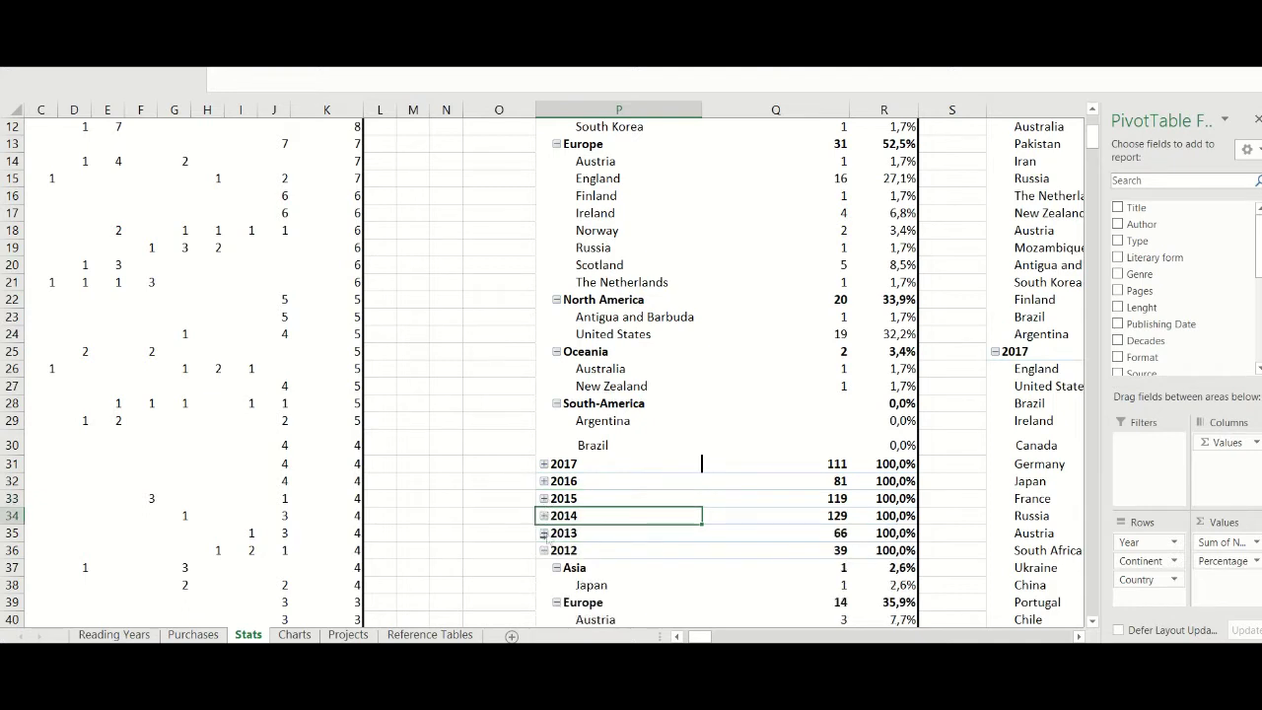
{"action": "left_click", "coordinate": [543, 550]}
{"action": "left_click", "coordinate": [543, 566]}
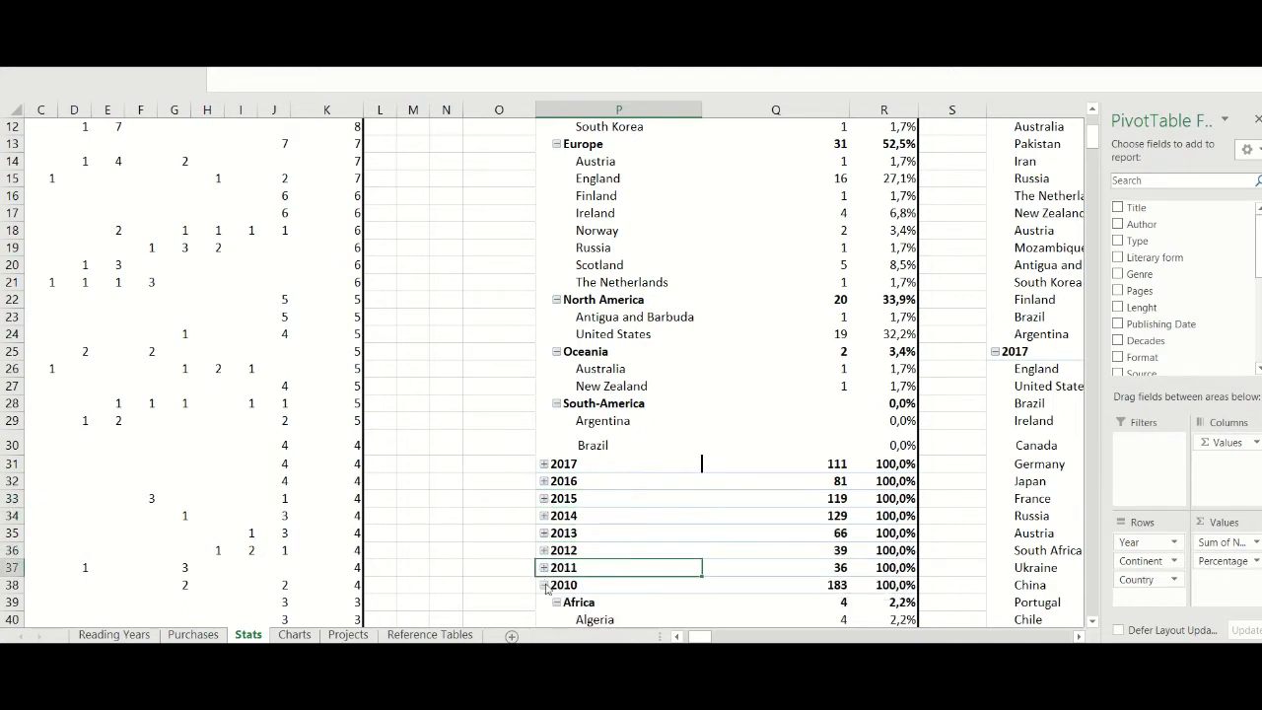
{"action": "left_click", "coordinate": [543, 585]}
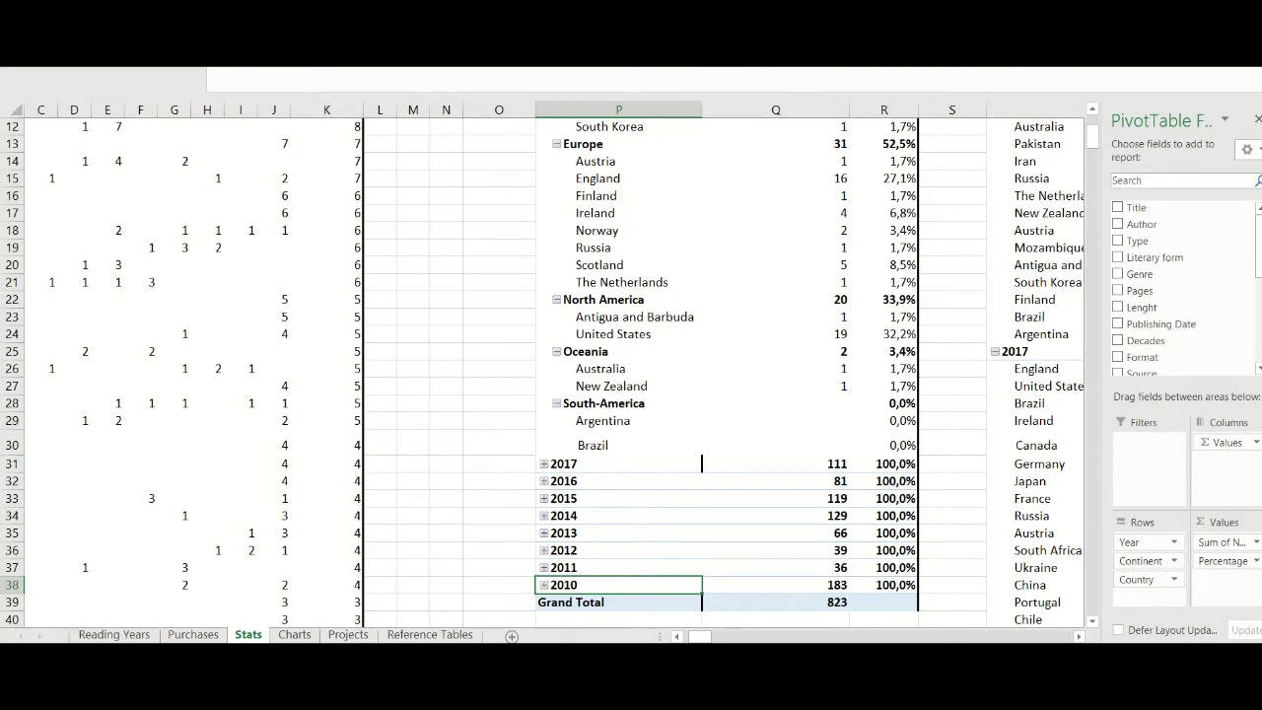
- Examine the 2018 continents, countries, book counts and percentages in the Continent & Nationality table
{"action": "scroll", "coordinate": [550, 373], "scroll_direction": "up", "scroll_amount": 1}
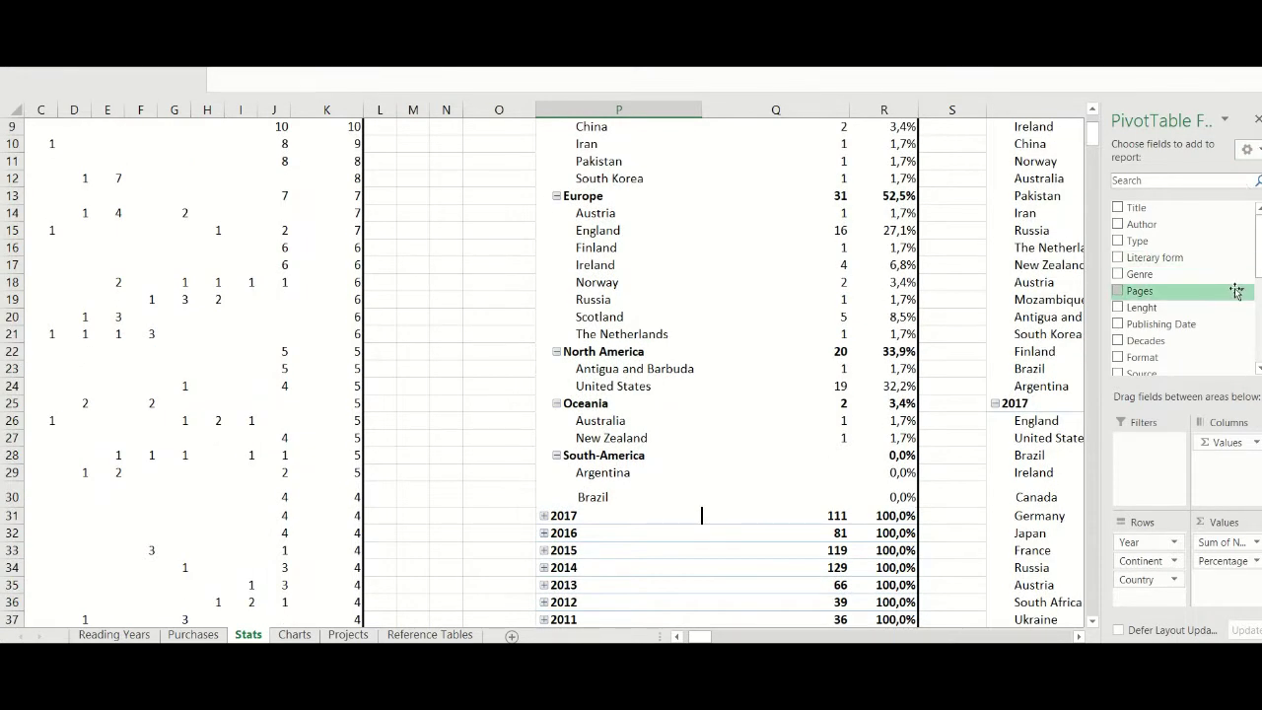
{"action": "key", "text": "Up"}
{"action": "key", "text": "Up"}
{"action": "key", "text": "Up"}
{"action": "key", "text": "Up"}
{"action": "key", "text": "Up"}
{"action": "key", "text": "Up"}
{"action": "key", "text": "Up"}
{"action": "key", "text": "Up"}
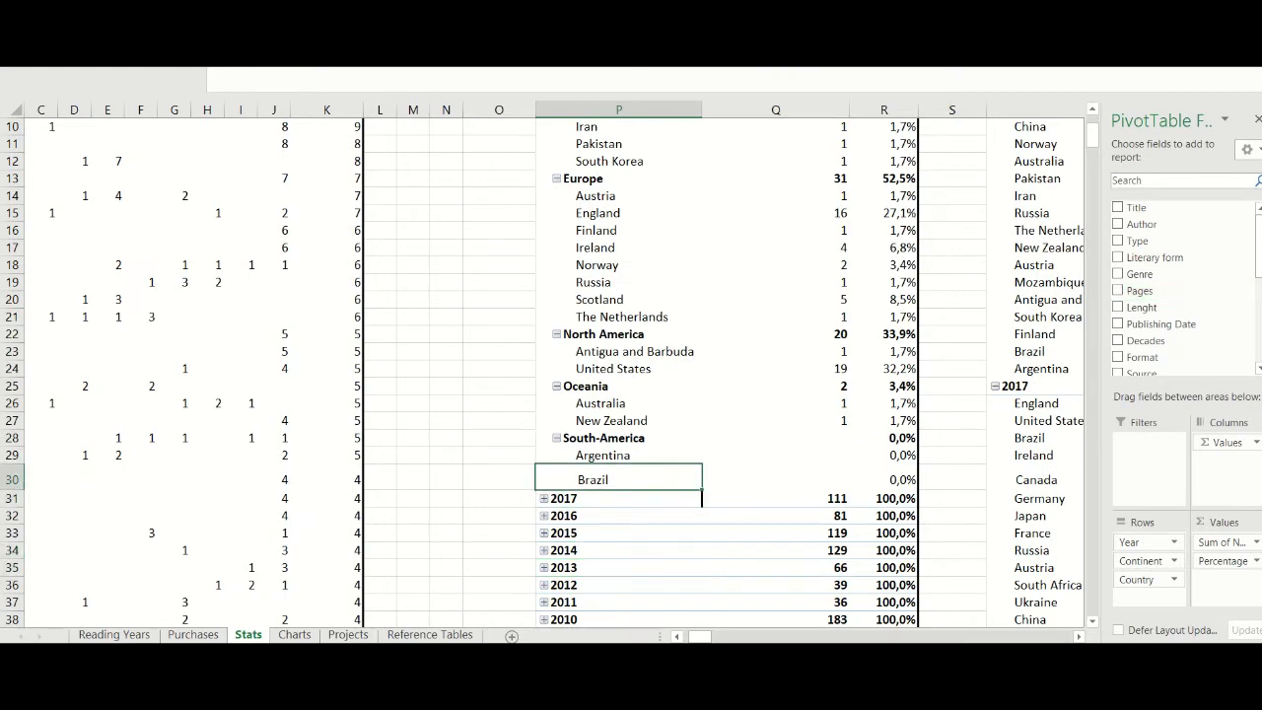
{"action": "scroll", "coordinate": [542, 373], "scroll_direction": "up", "scroll_amount": 3}
{"action": "scroll", "coordinate": [543, 372], "scroll_direction": "down", "scroll_amount": 3}
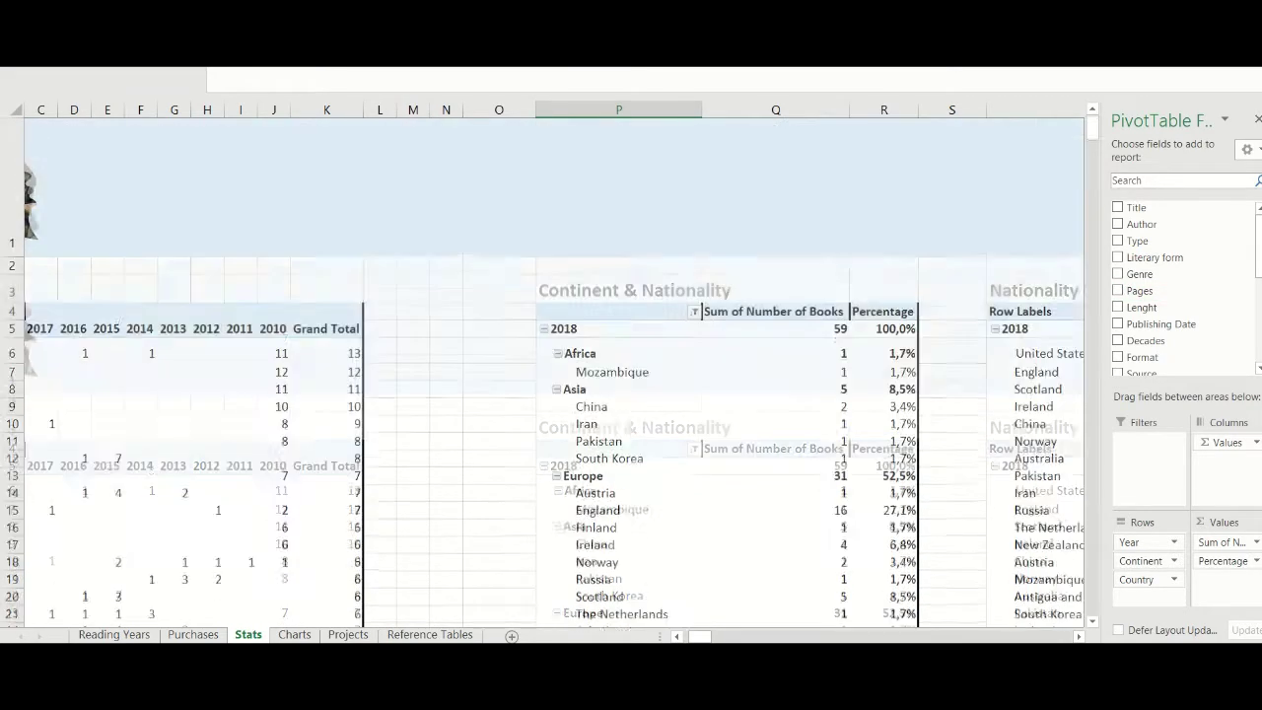
{"action": "scroll", "coordinate": [542, 372], "scroll_direction": "up", "scroll_amount": 3}
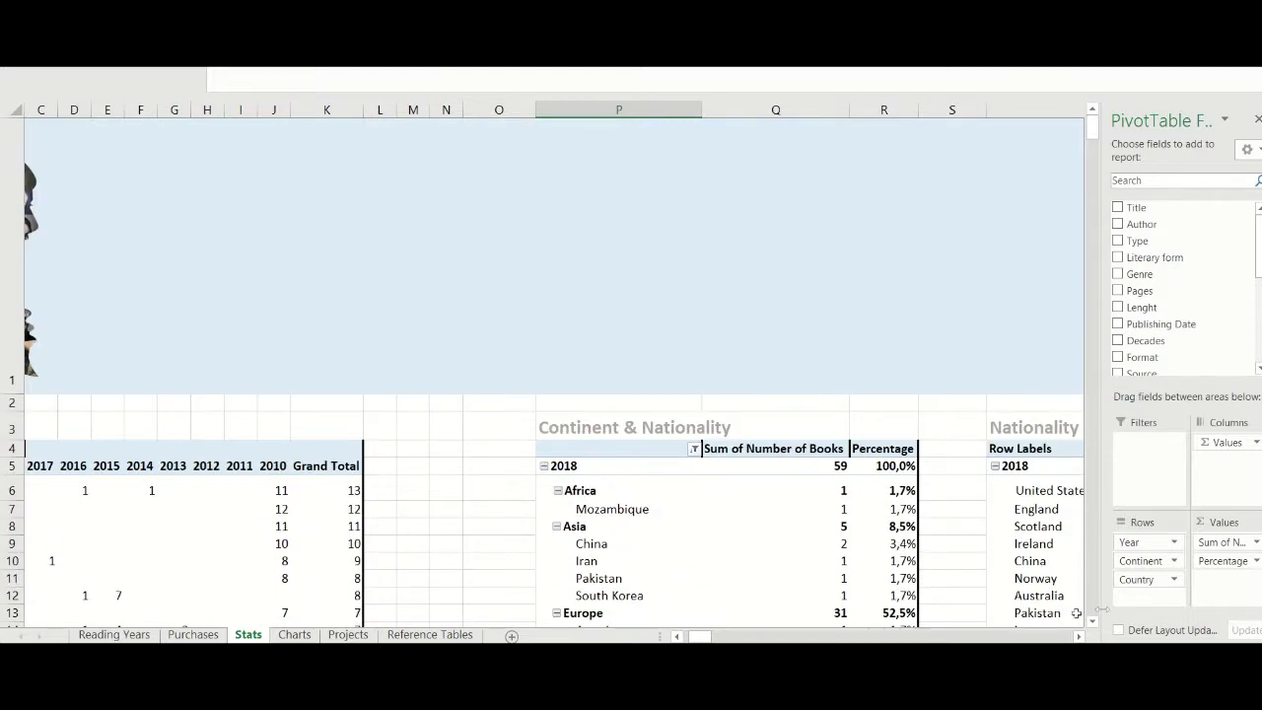
{"action": "left_click", "coordinate": [952, 525]}
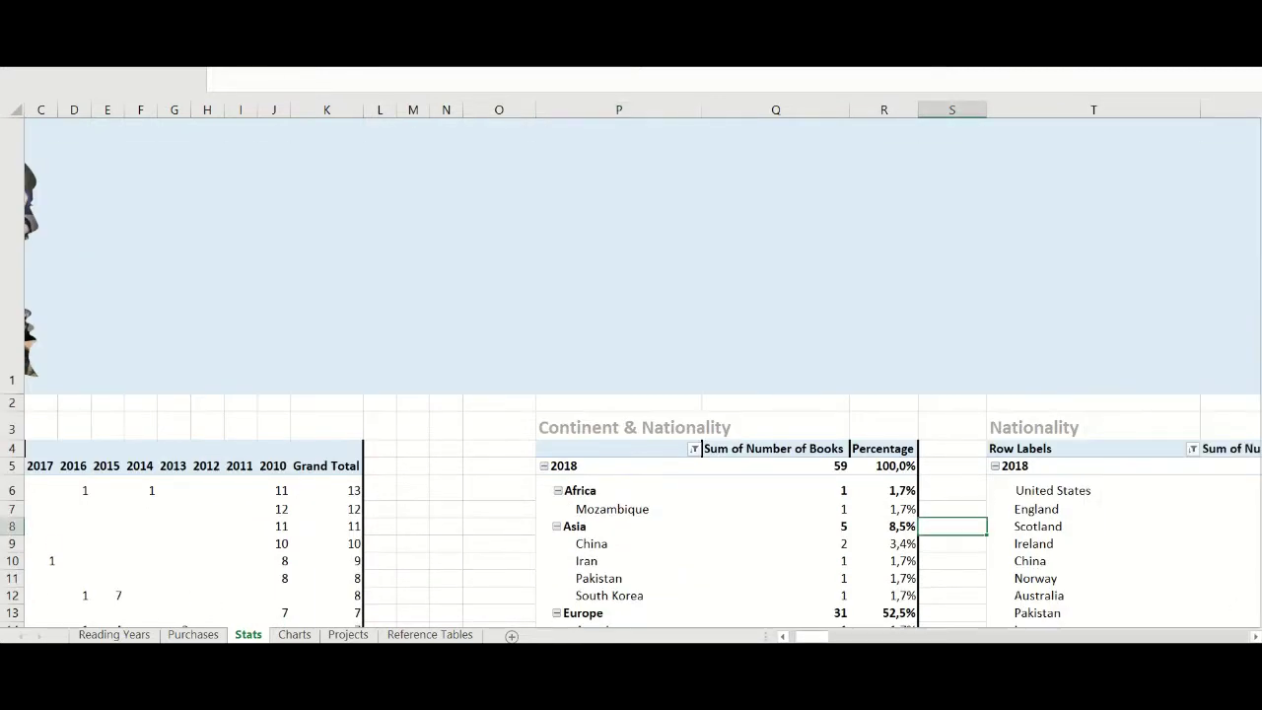
{"action": "scroll", "coordinate": [542, 373], "scroll_direction": "down", "scroll_amount": 1}
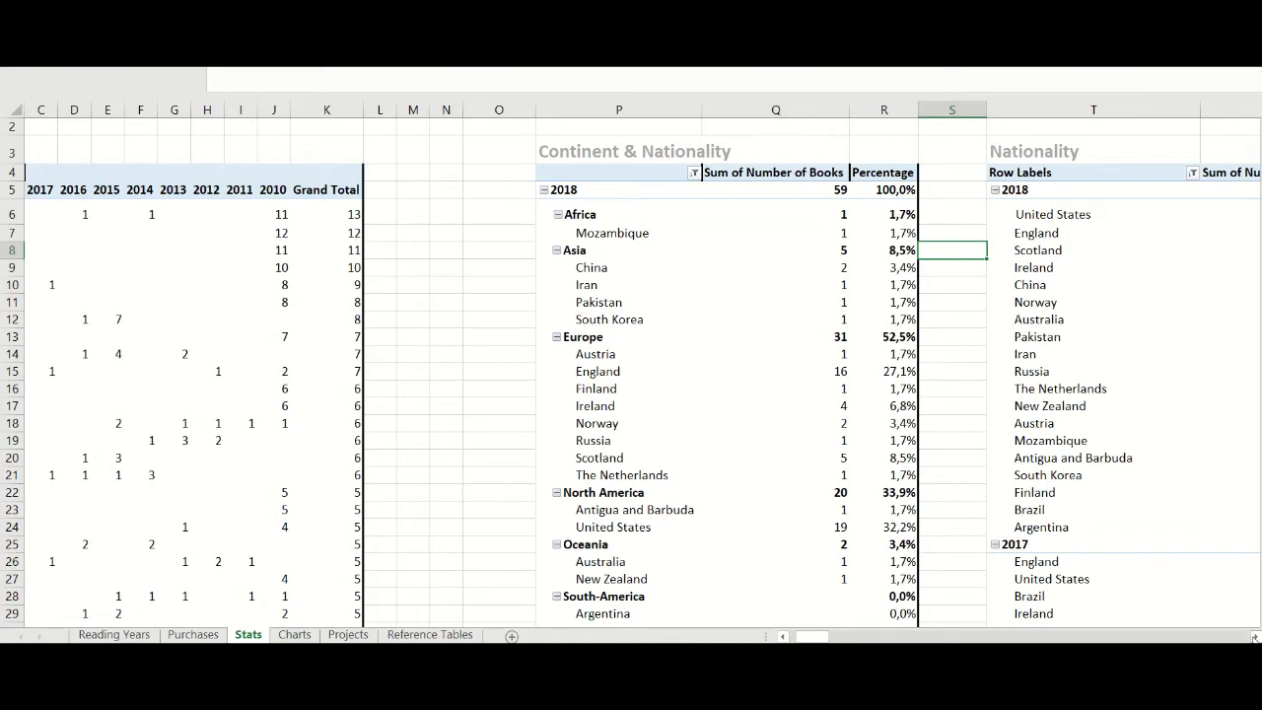
- Examine the Nationality pivot table's countries by year and the fields it is built from
{"action": "scroll", "coordinate": [1254, 638], "scroll_direction": "right", "scroll_amount": 5}
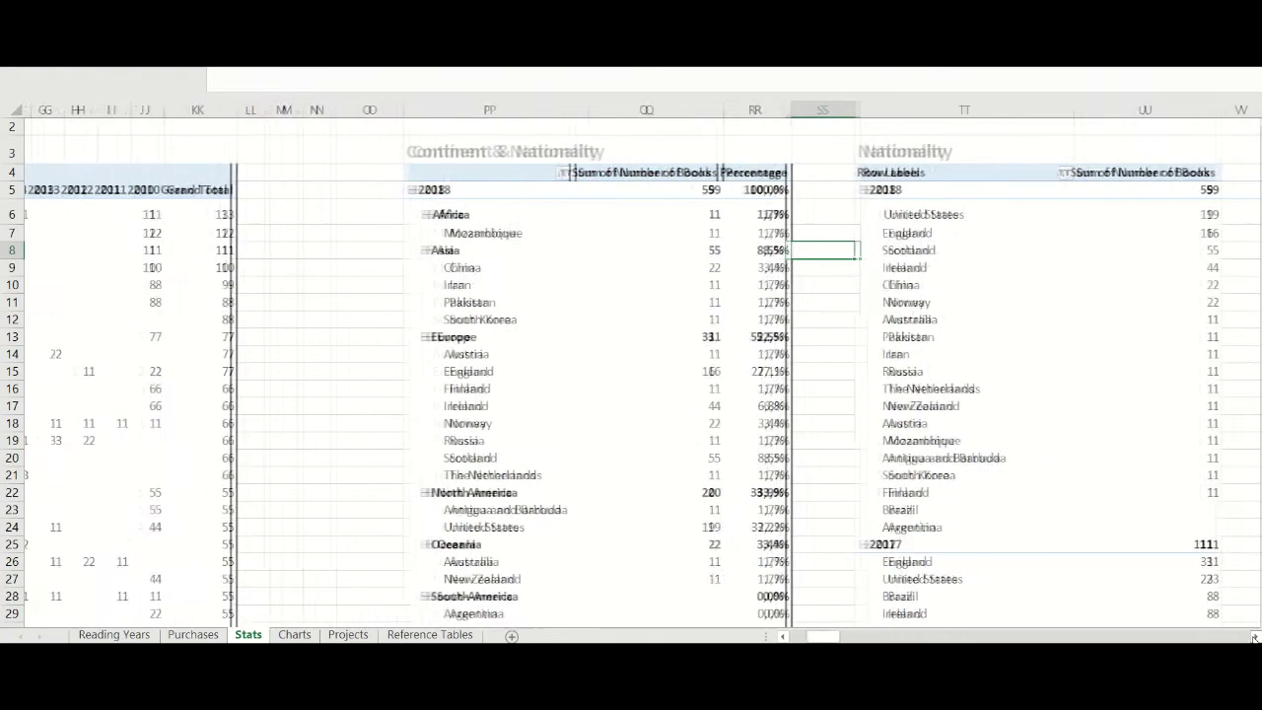
{"action": "scroll", "coordinate": [1254, 638], "scroll_direction": "right", "scroll_amount": 2}
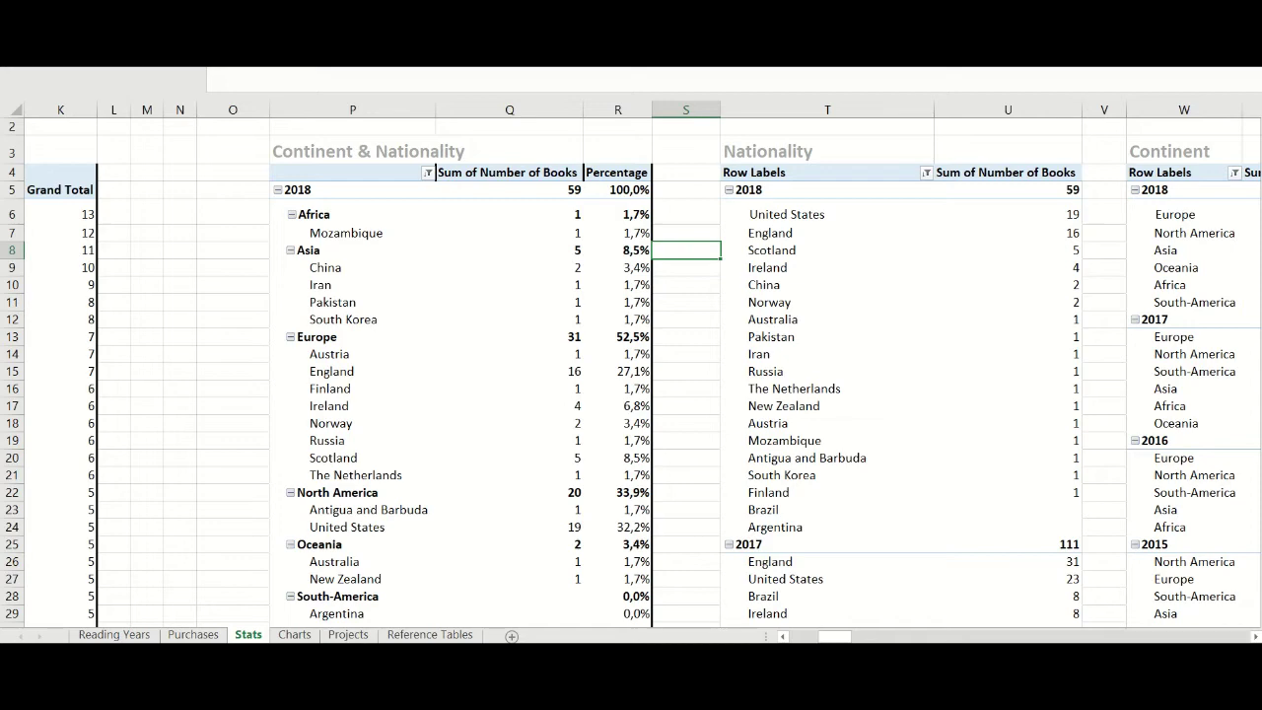
{"action": "scroll", "coordinate": [1255, 638], "scroll_direction": "right", "scroll_amount": 3}
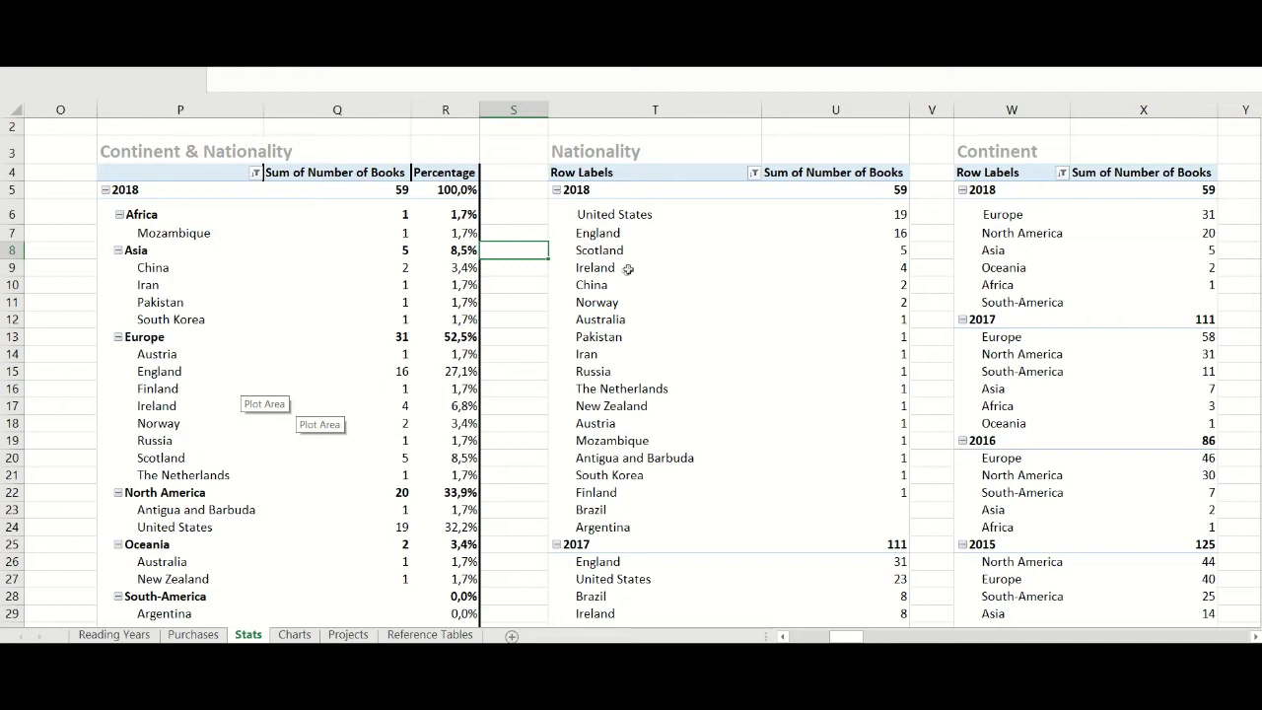
{"action": "left_click", "coordinate": [625, 174]}
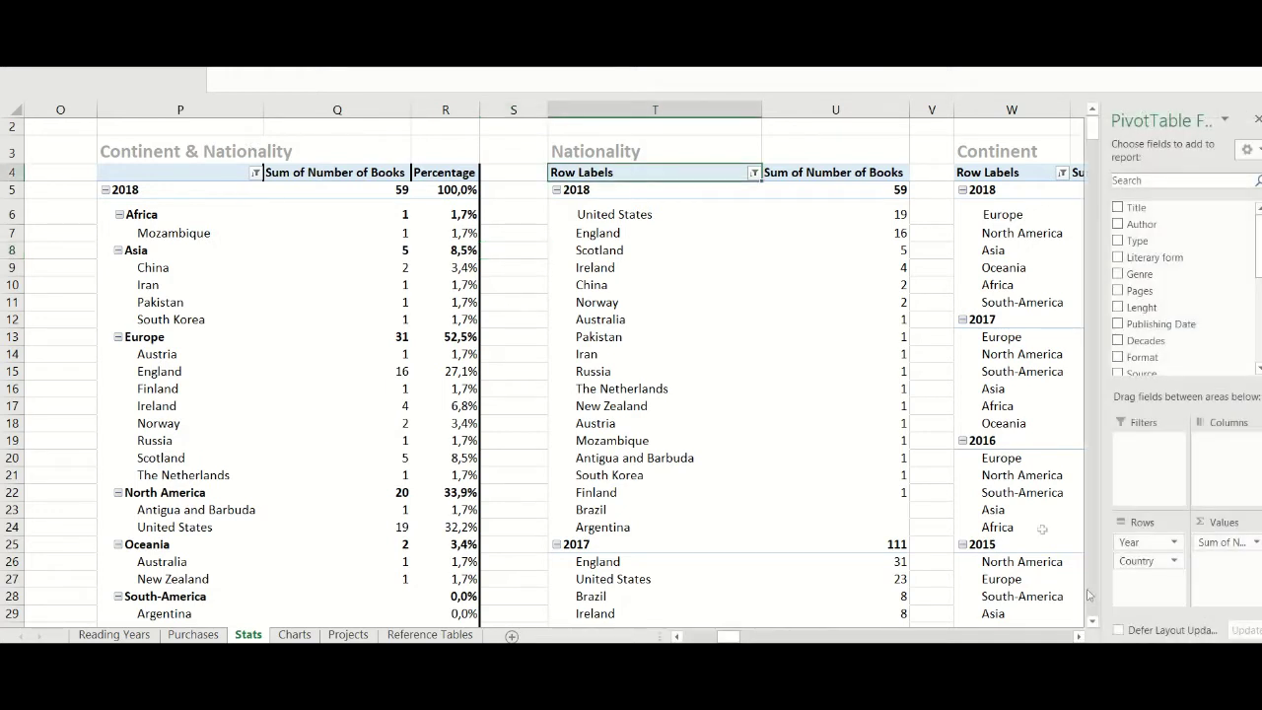
{"action": "left_click", "coordinate": [917, 359]}
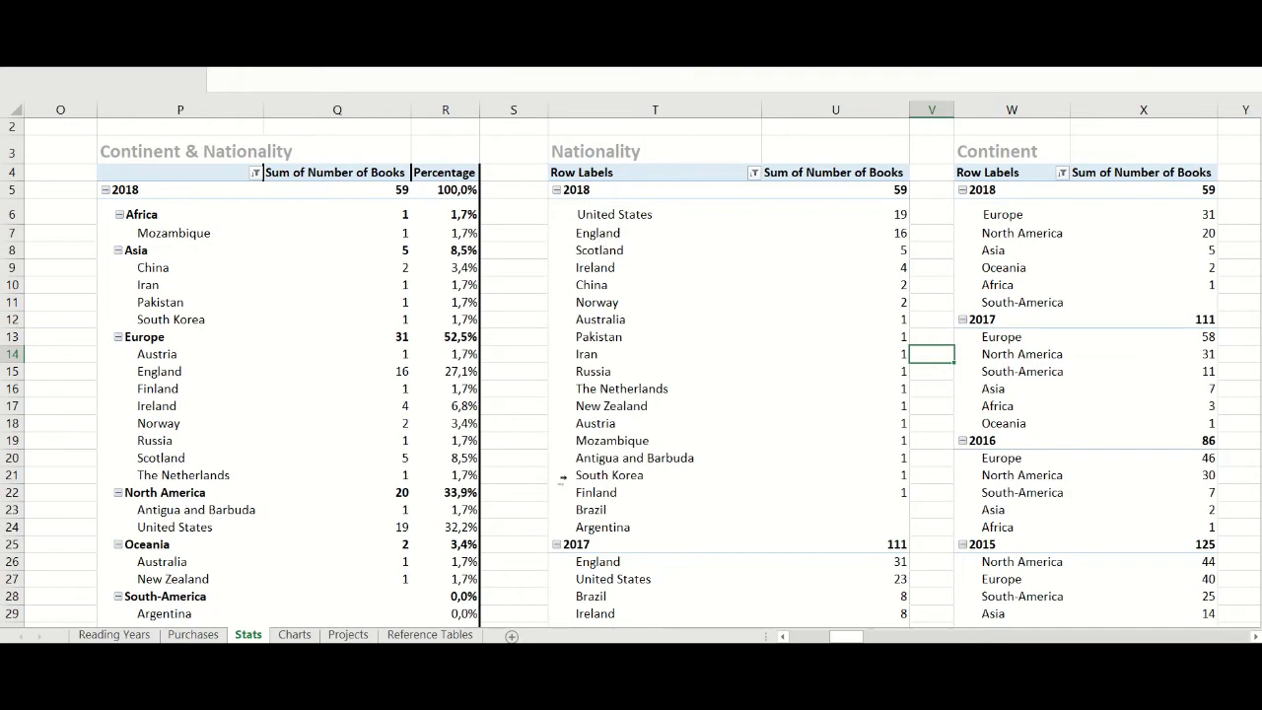
- Examine the Continent table and the Most Read Countries table on the Stats sheet
{"action": "left_click", "coordinate": [1255, 636]}
{"action": "left_click", "coordinate": [1255, 636]}
{"action": "left_click", "coordinate": [1256, 636]}
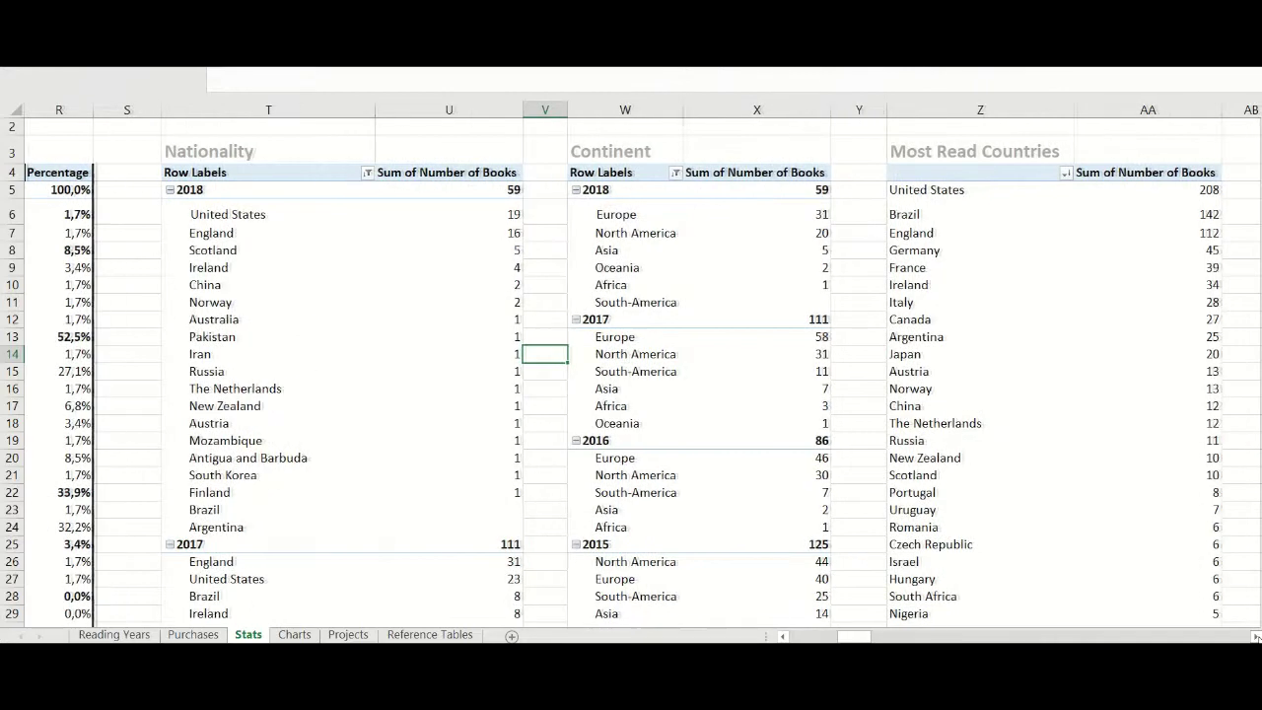
{"action": "scroll", "coordinate": [1255, 636], "scroll_direction": "right", "scroll_amount": 4}
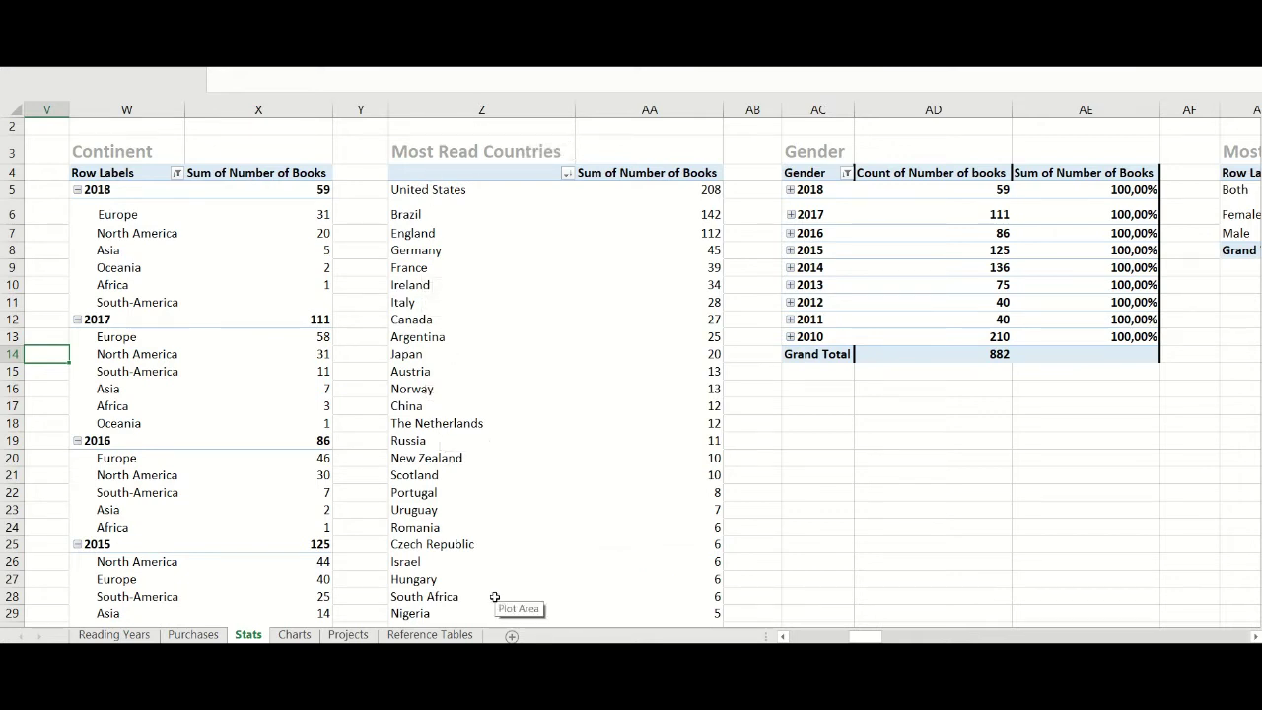
- Expand the years 2018 and 2017 in the Gender pivot table to show their breakdown by author gender
{"action": "scroll", "coordinate": [608, 204], "scroll_direction": "right", "scroll_amount": 2}
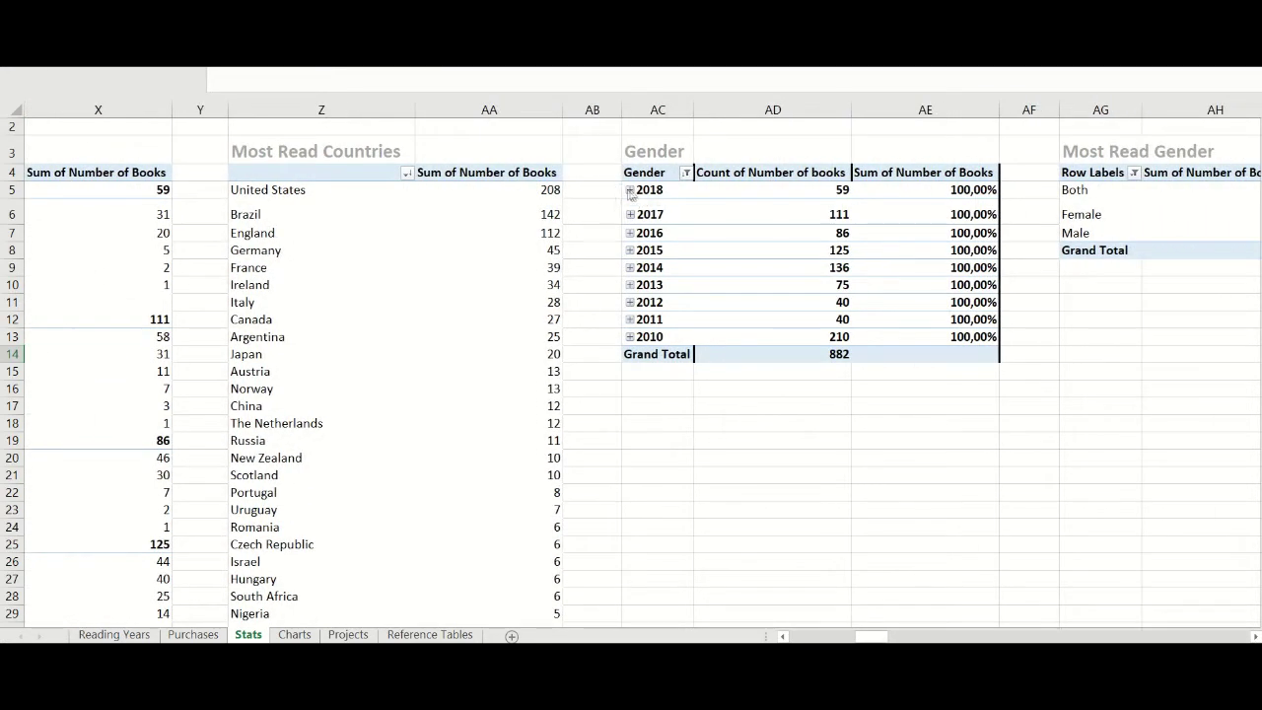
{"action": "left_click", "coordinate": [629, 190]}
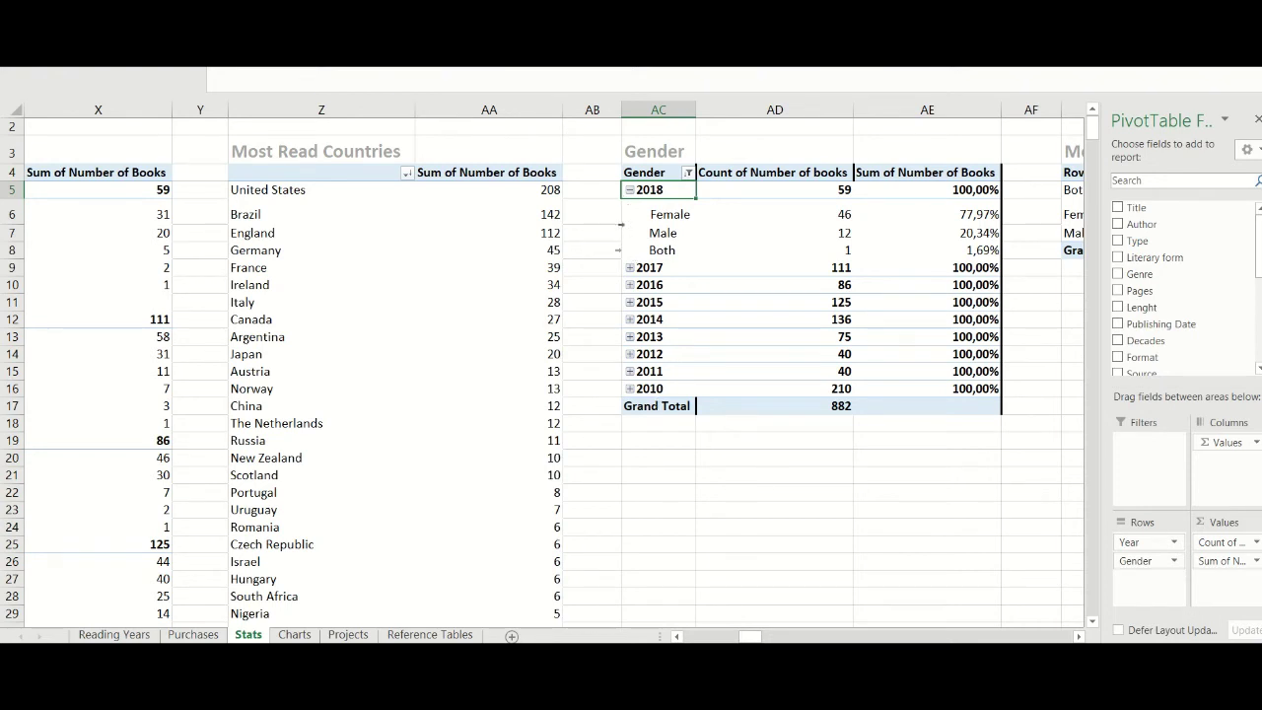
{"action": "left_click", "coordinate": [629, 269]}
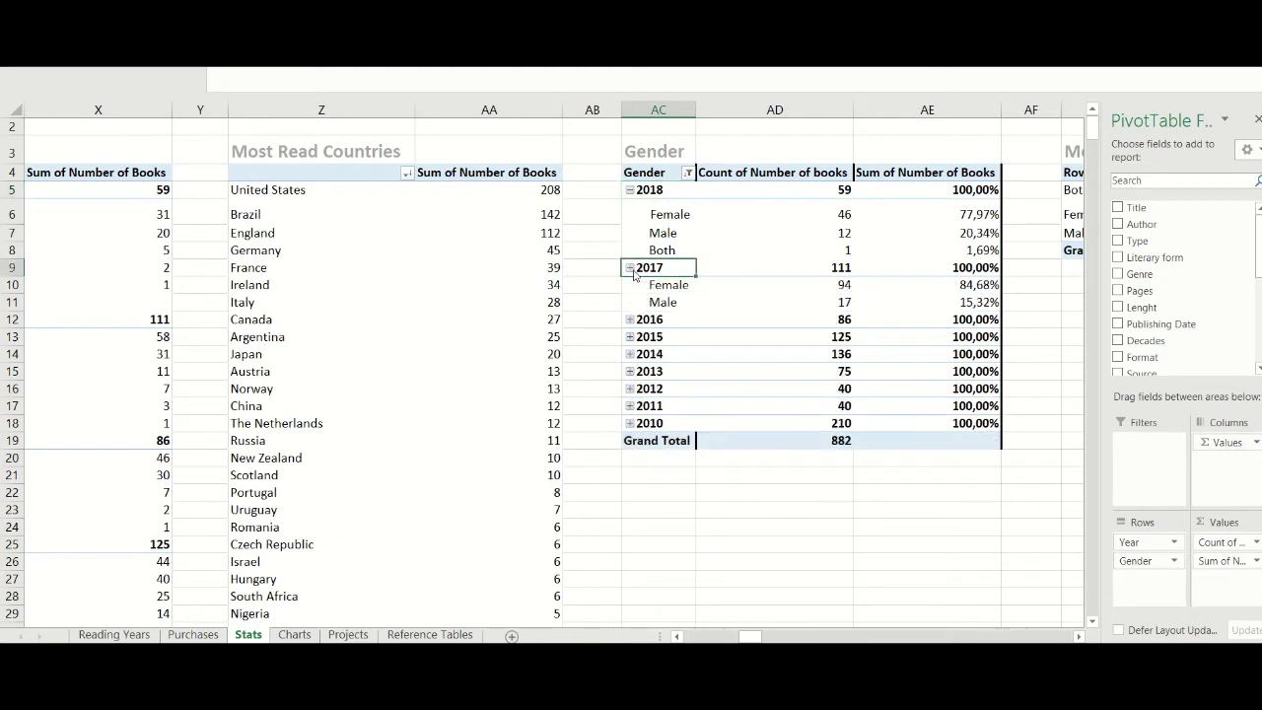
- Collapse the year 2017 in the Gender pivot table and bring the Most Read Gender table into view
{"action": "left_click", "coordinate": [629, 269]}
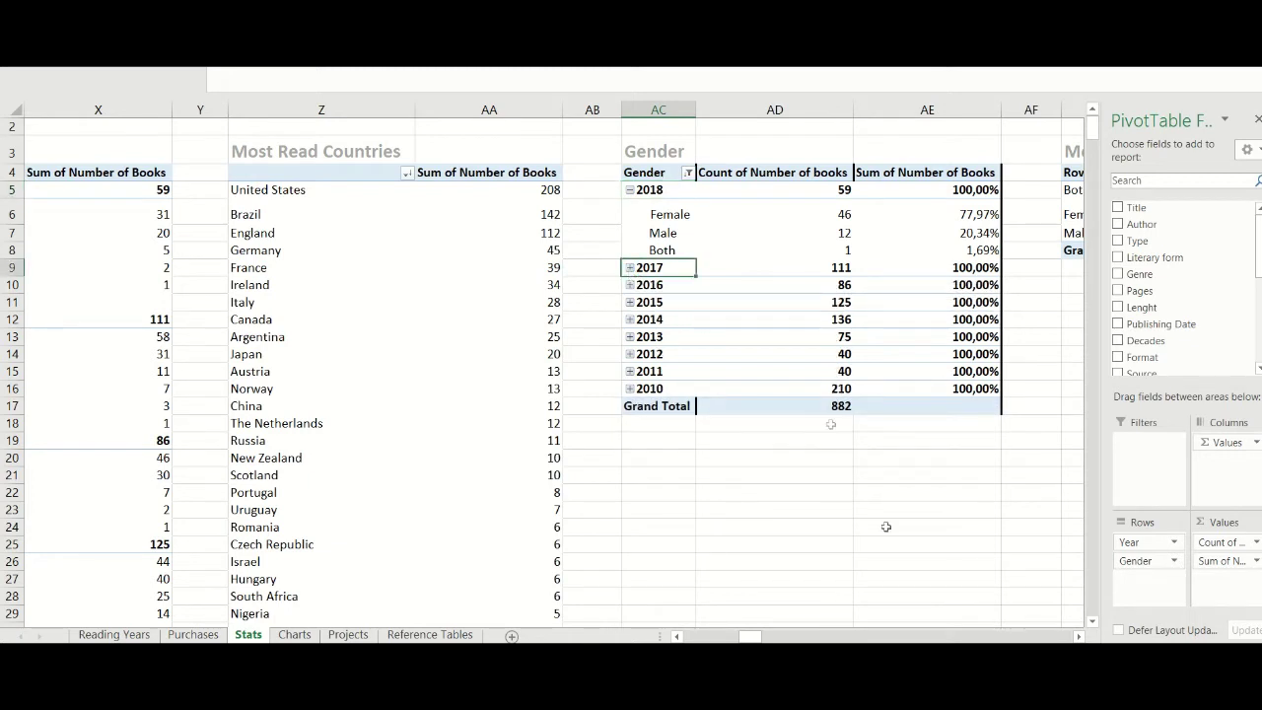
{"action": "left_click", "coordinate": [1078, 636]}
{"action": "left_click", "coordinate": [1078, 636]}
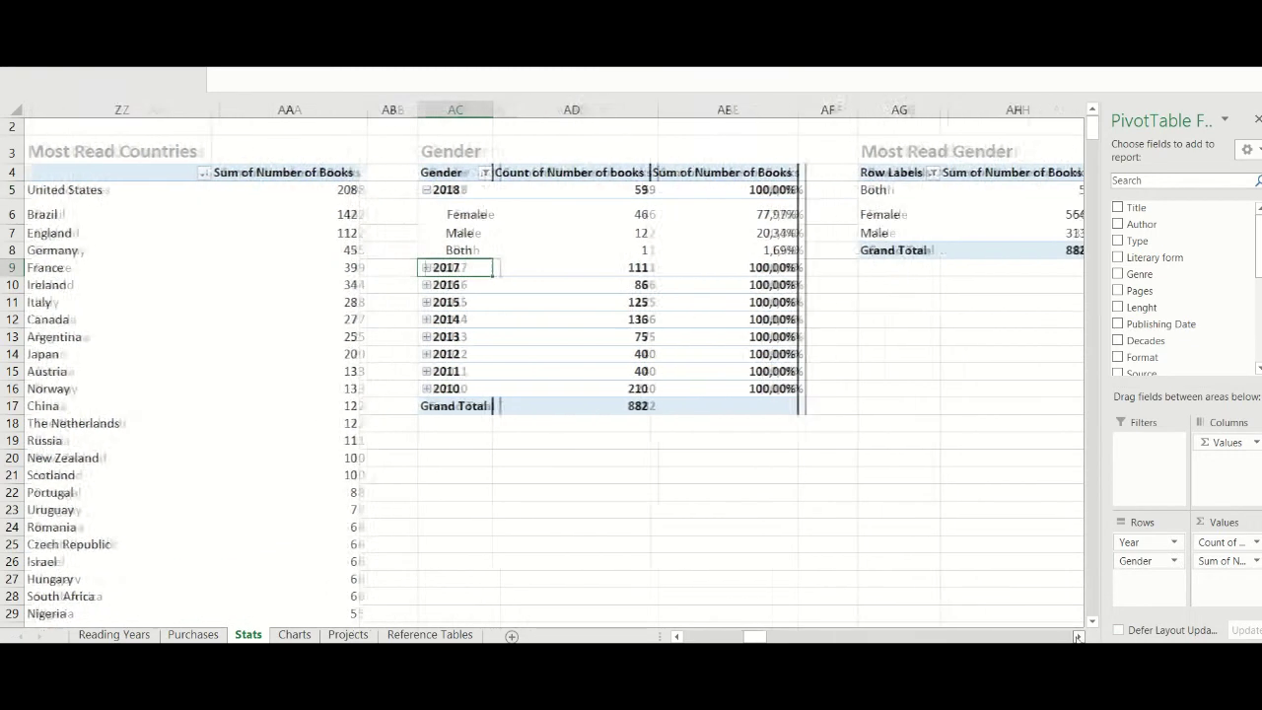
{"action": "left_click", "coordinate": [1079, 635]}
{"action": "left_click", "coordinate": [1079, 636]}
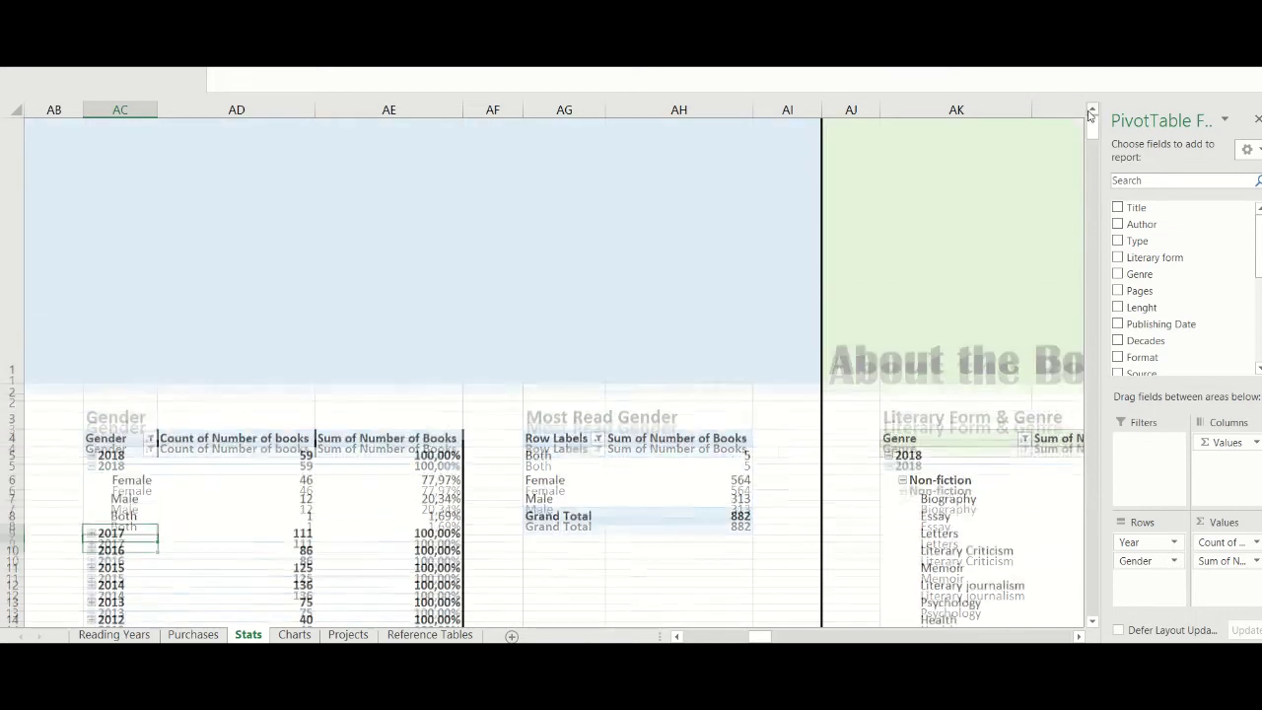
- Collapse the year 2017 in the Literary Form & Genre pivot table of the About the Books section
{"action": "left_click", "coordinate": [1092, 109]}
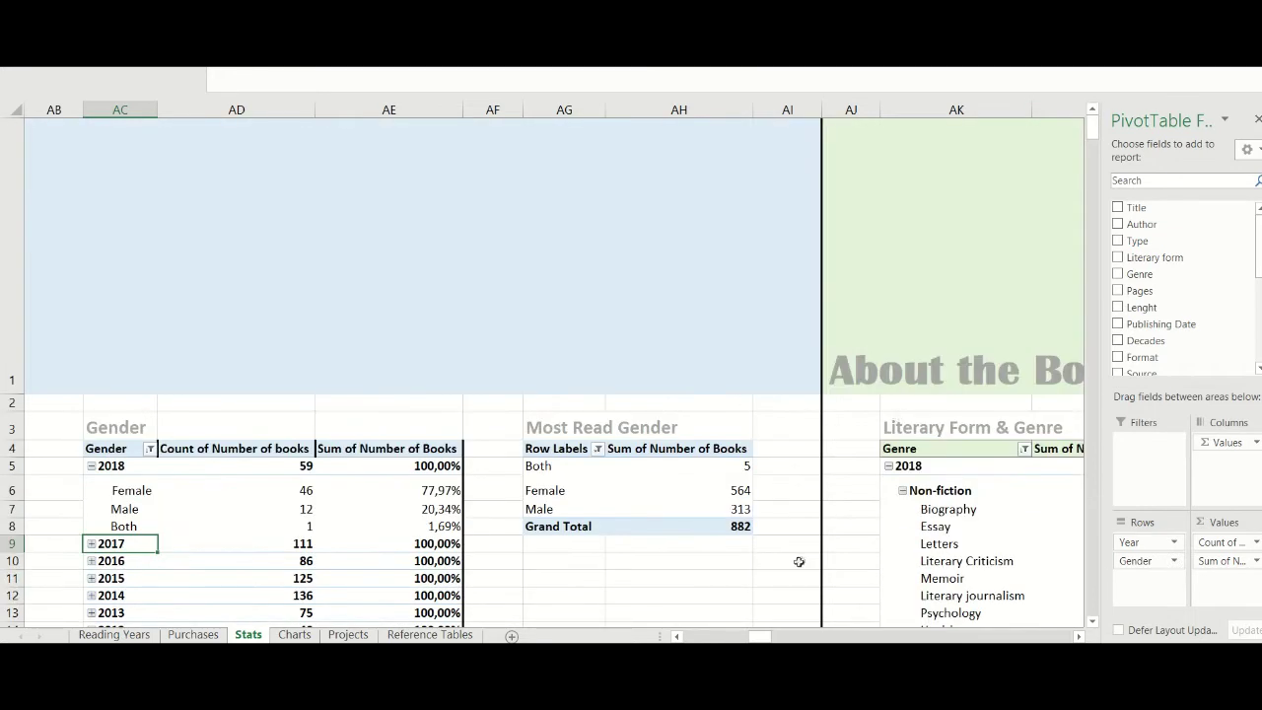
{"action": "left_click", "coordinate": [796, 444]}
{"action": "left_click", "coordinate": [1255, 637]}
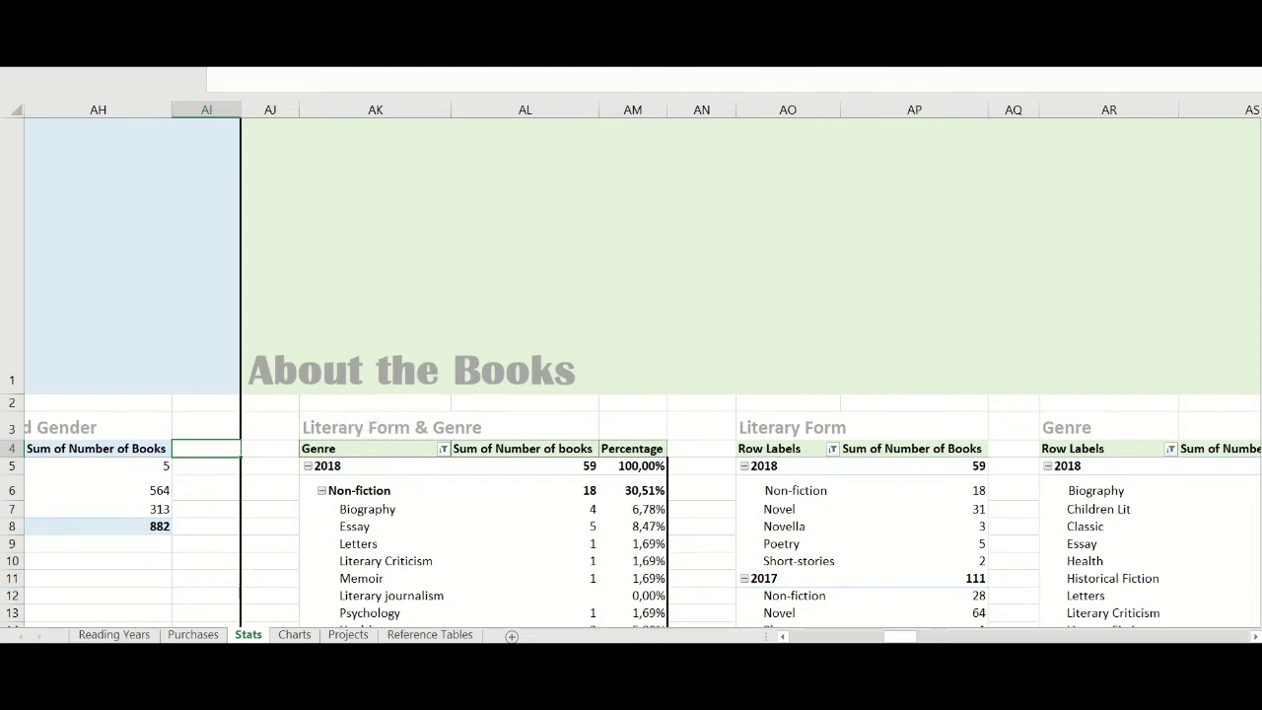
{"action": "scroll", "coordinate": [631, 373], "scroll_direction": "down", "scroll_amount": 1}
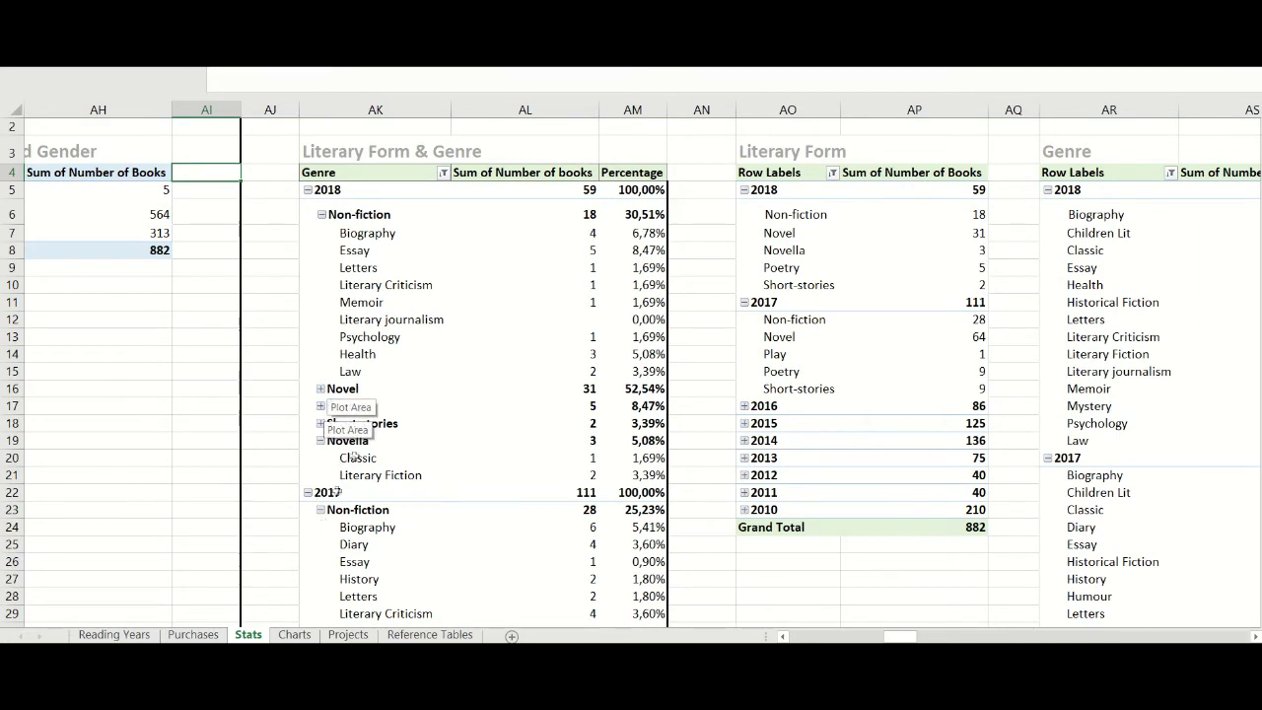
{"action": "left_click", "coordinate": [307, 493]}
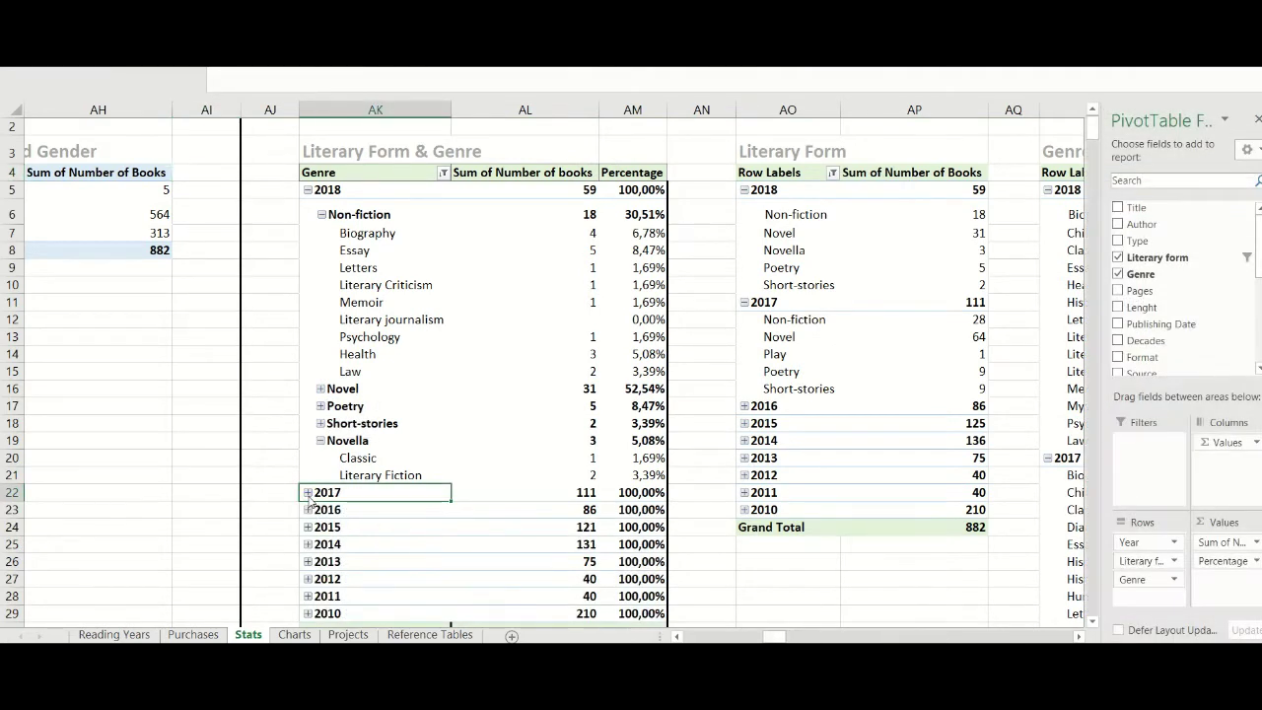
- Check the years 2016 and 2015 in the Literary Form & Genre pivot table, collapsing each one again
{"action": "left_click", "coordinate": [307, 510]}
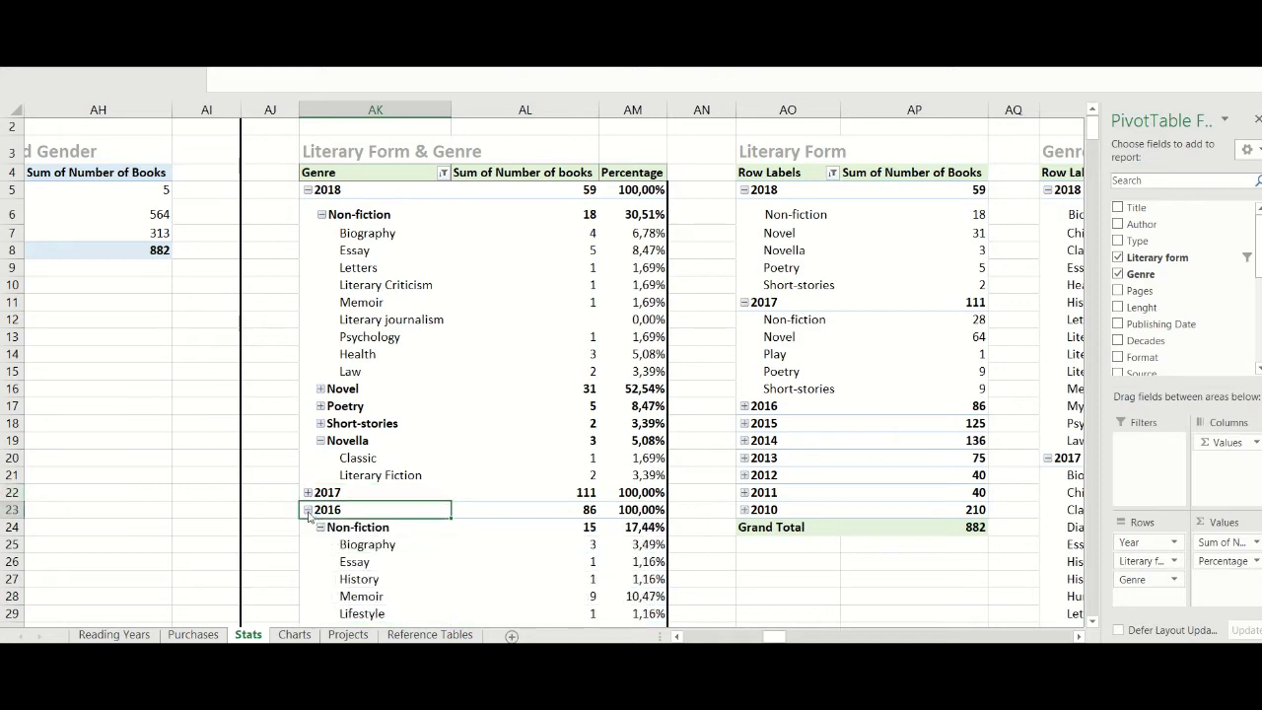
{"action": "left_click", "coordinate": [307, 509]}
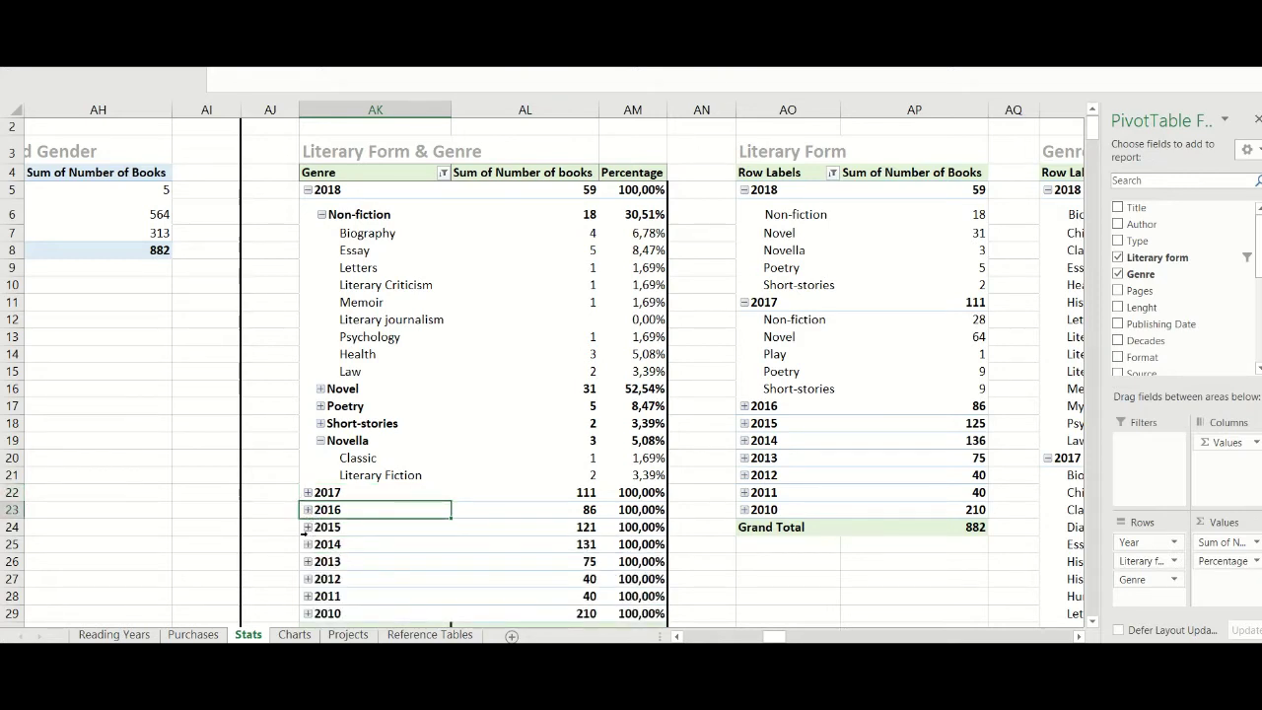
{"action": "left_click", "coordinate": [308, 527]}
{"action": "left_click", "coordinate": [307, 527]}
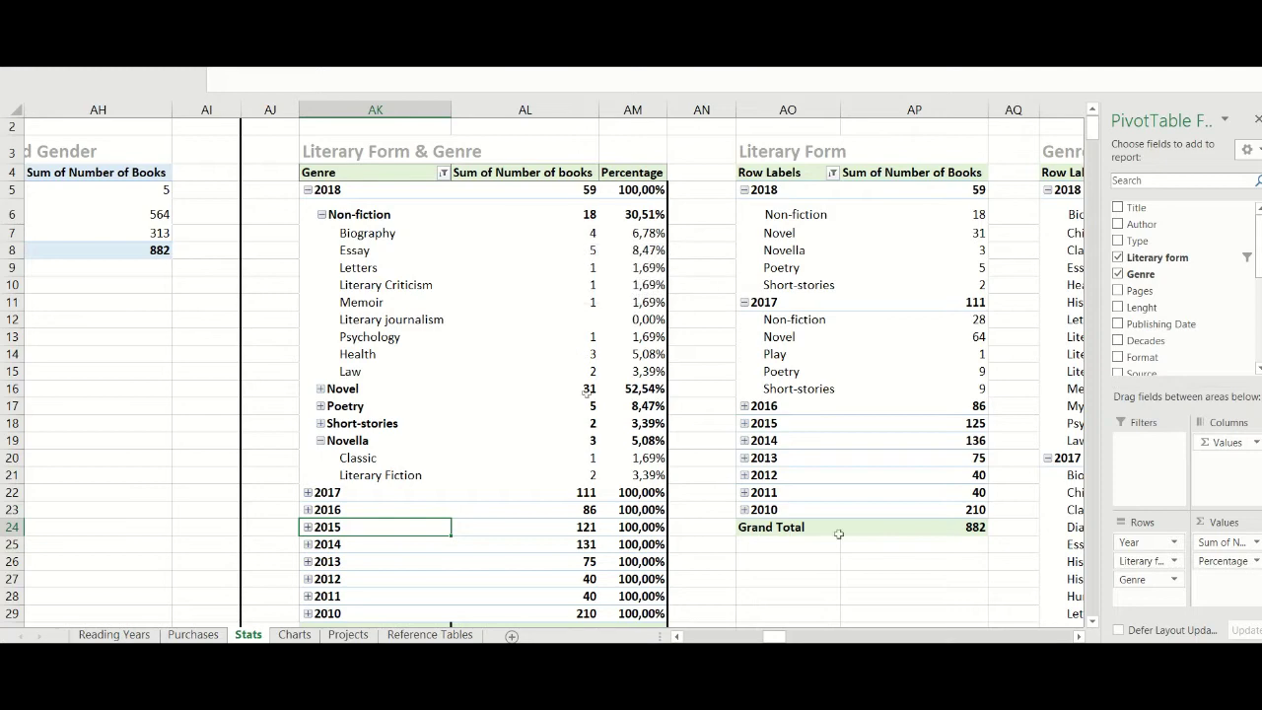
- Examine the Literary Form and Genre tables with their yearly book counts
{"action": "left_click", "coordinate": [1078, 637]}
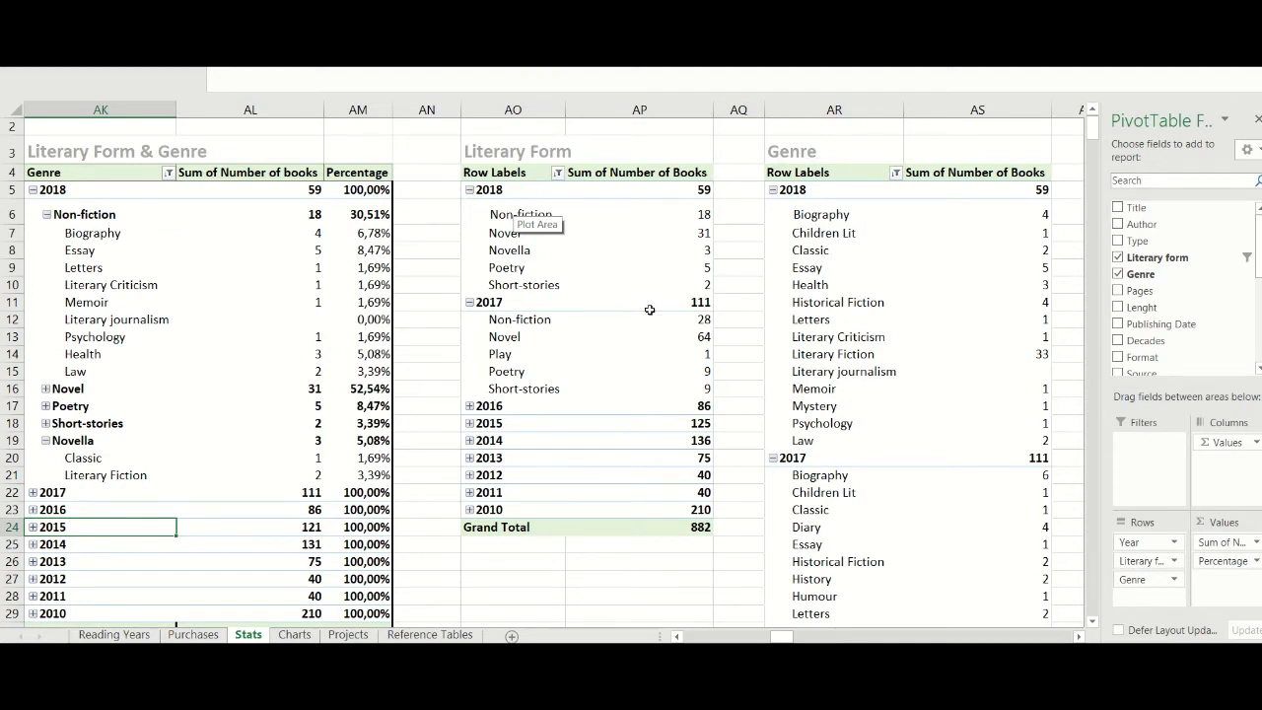
{"action": "mouse_move", "coordinate": [650, 308]}
{"action": "scroll", "coordinate": [554, 365], "scroll_direction": "right", "scroll_amount": 5}
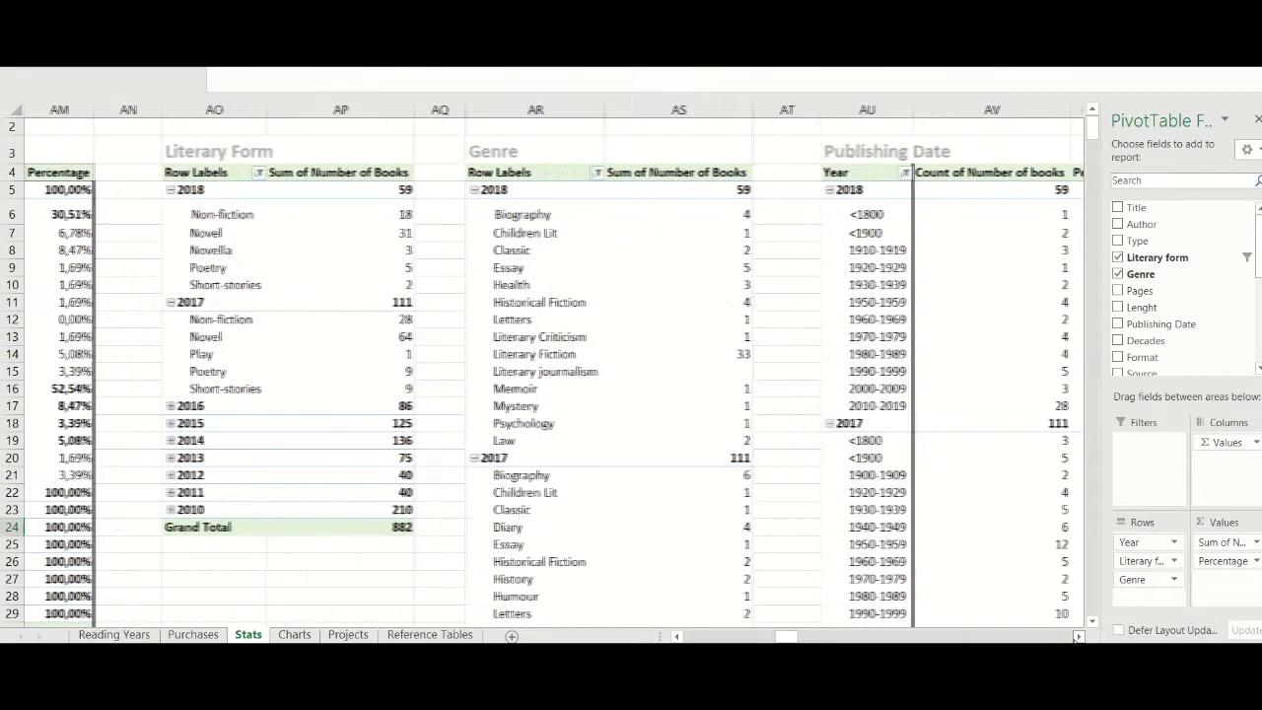
{"action": "left_click", "coordinate": [1077, 636]}
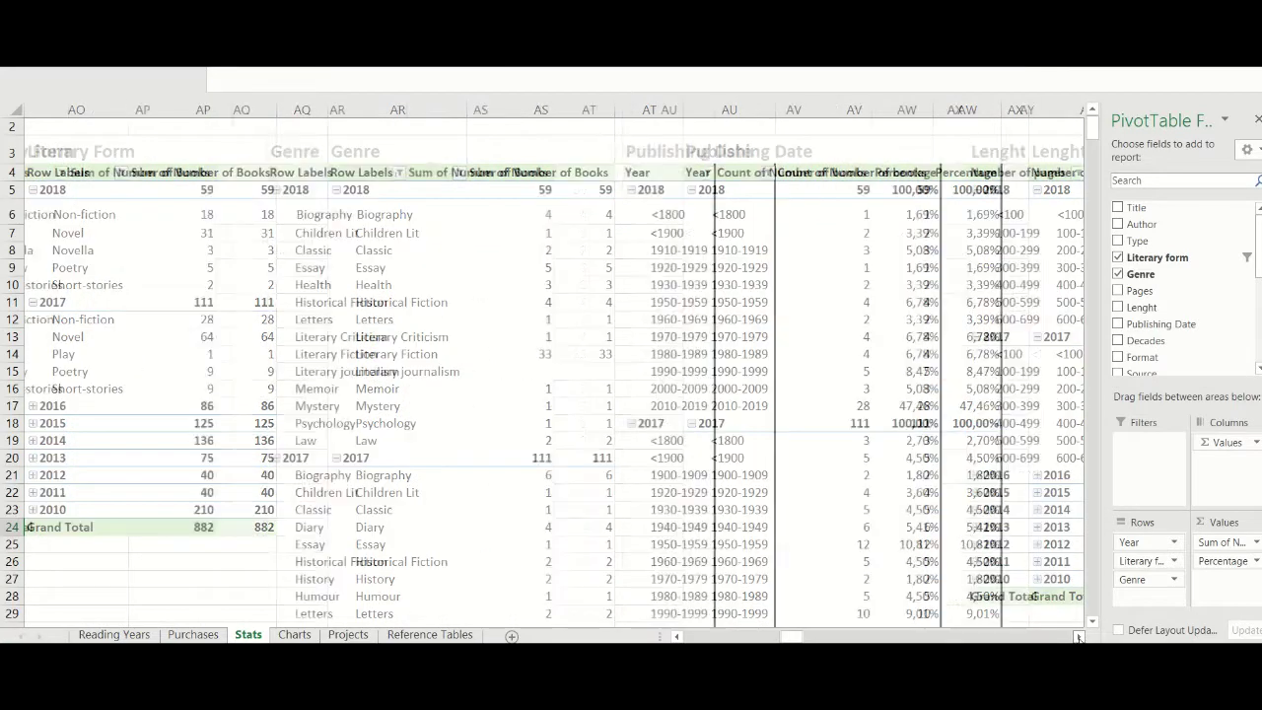
{"action": "left_click", "coordinate": [1077, 636]}
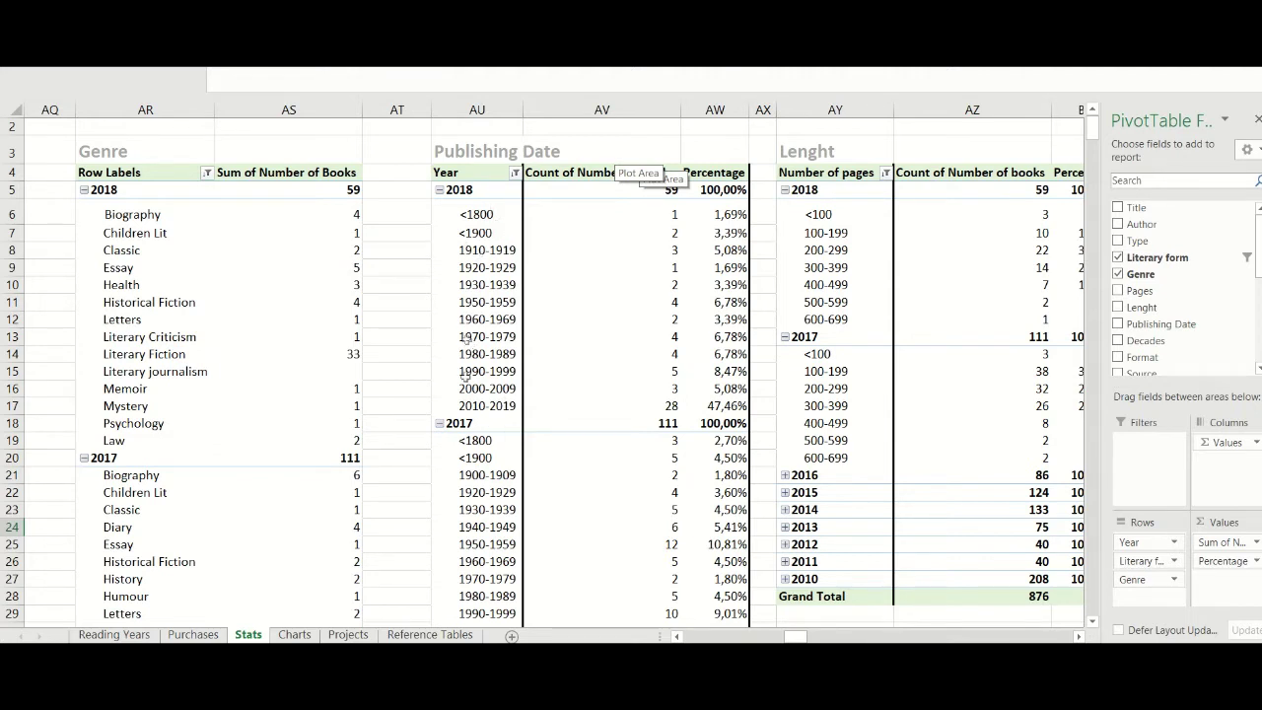
- Collapse the year 2017 in the Publishing Date pivot table and check 2016 and 2015, leaving both collapsed
{"action": "left_click", "coordinate": [439, 423]}
{"action": "left_click", "coordinate": [440, 440]}
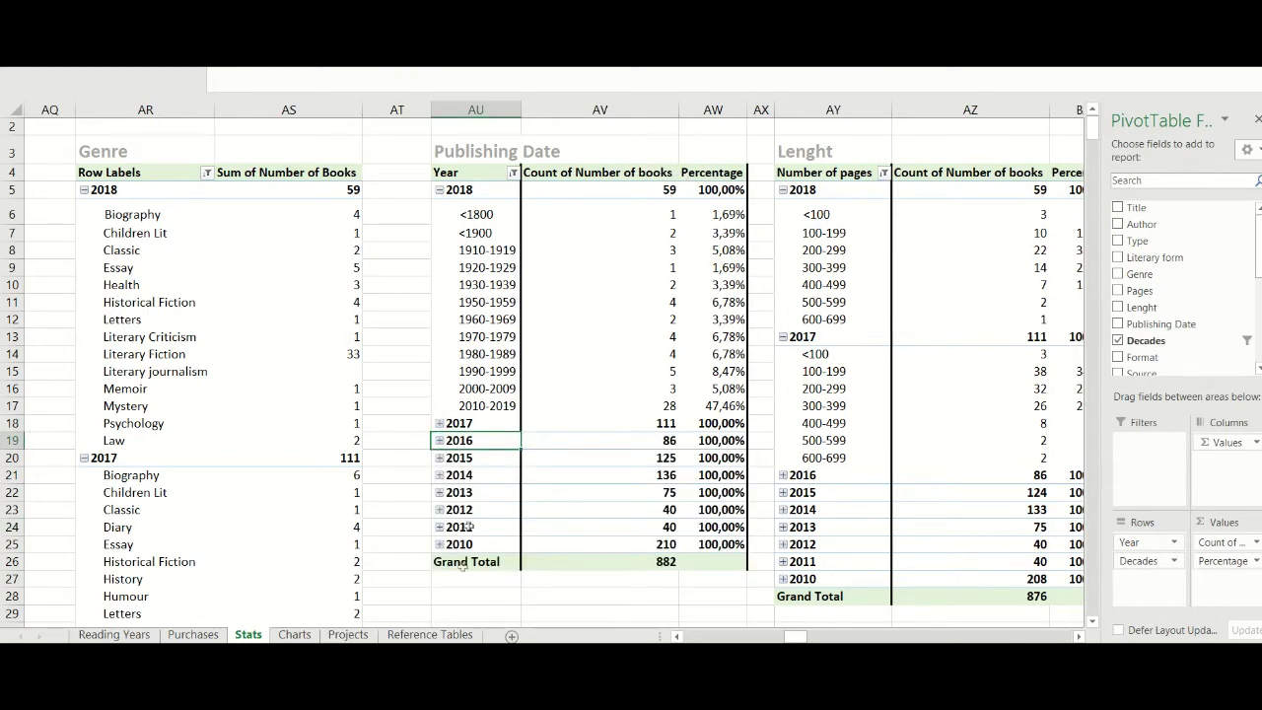
{"action": "left_click", "coordinate": [439, 458]}
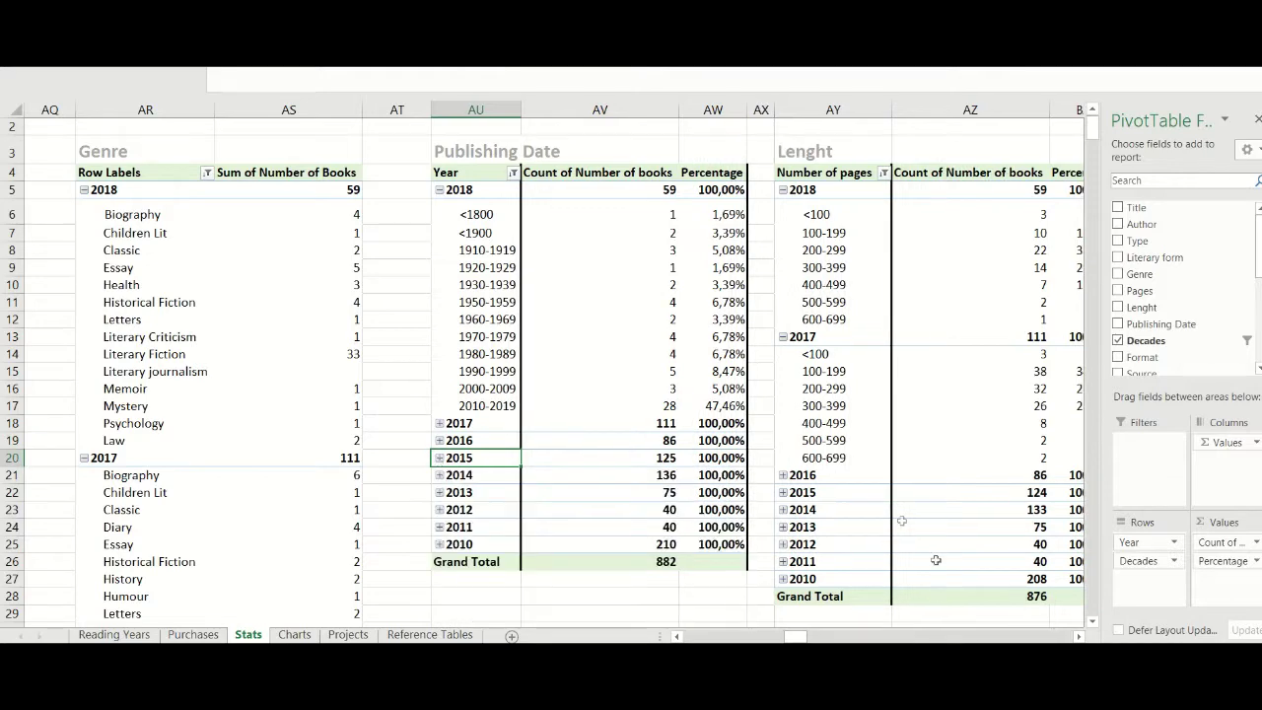
- Examine the Lenght, Format and Source tables with their book counts and percentages per year
{"action": "left_click", "coordinate": [1076, 637]}
{"action": "left_click", "coordinate": [1076, 636]}
{"action": "left_click", "coordinate": [1076, 636]}
{"action": "left_click", "coordinate": [1076, 636]}
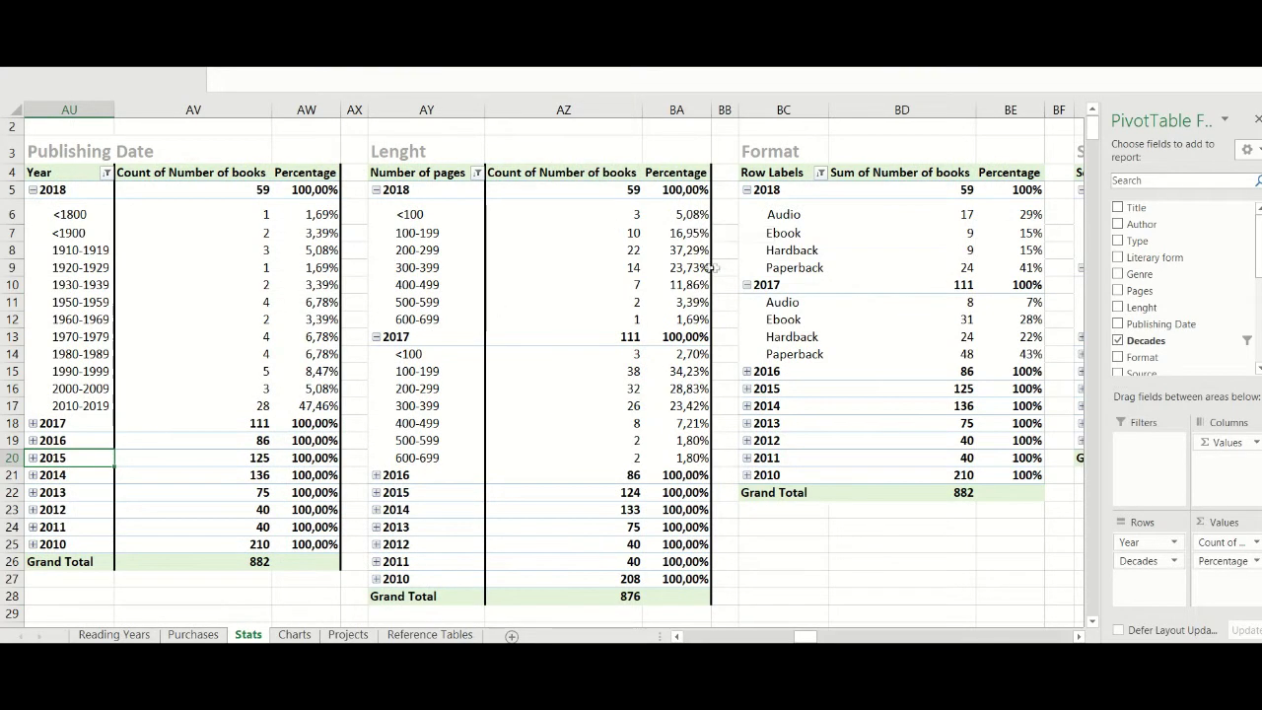
{"action": "left_click", "coordinate": [1077, 636]}
{"action": "left_click", "coordinate": [1077, 636]}
{"action": "left_click", "coordinate": [1077, 635]}
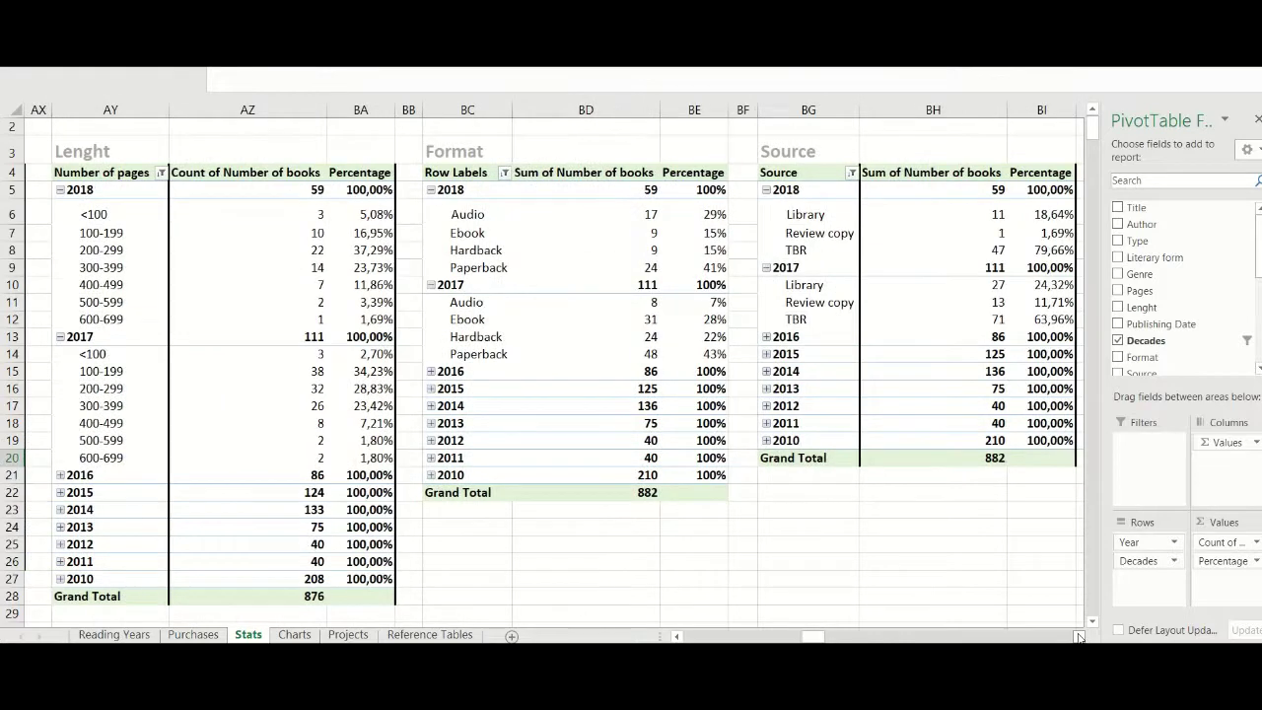
{"action": "left_click", "coordinate": [1077, 636]}
{"action": "left_click", "coordinate": [1078, 636]}
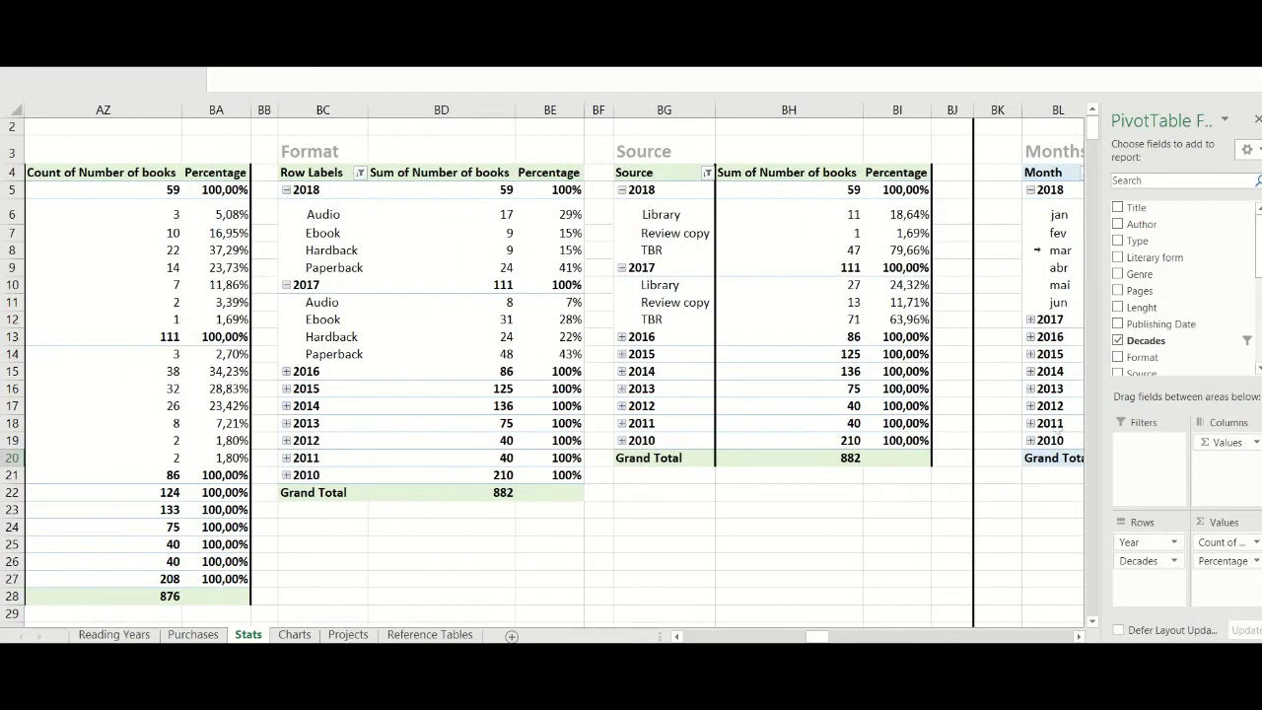
- Examine the Months at a glance table in the About my Reading section, including its page statistics
{"action": "left_click", "coordinate": [1092, 114]}
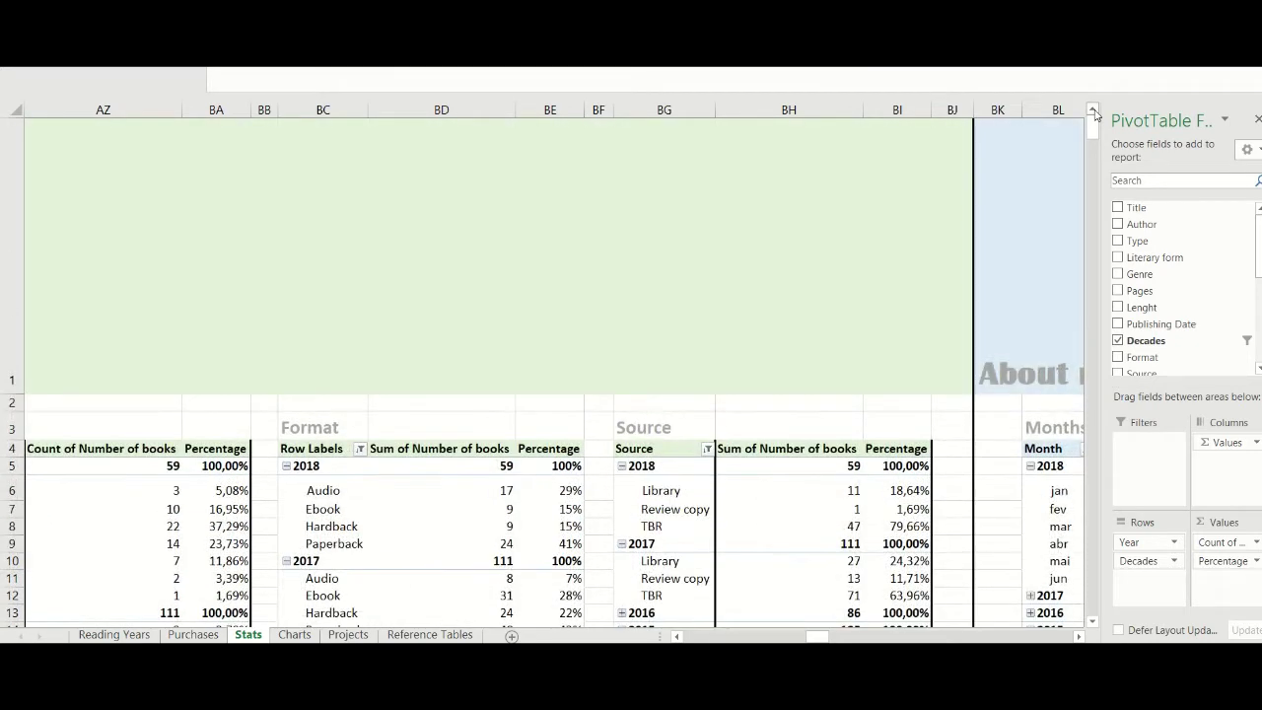
{"action": "left_click", "coordinate": [1078, 636]}
{"action": "left_click_drag", "start_coordinate": [1078, 636], "coordinate": [1078, 635]}
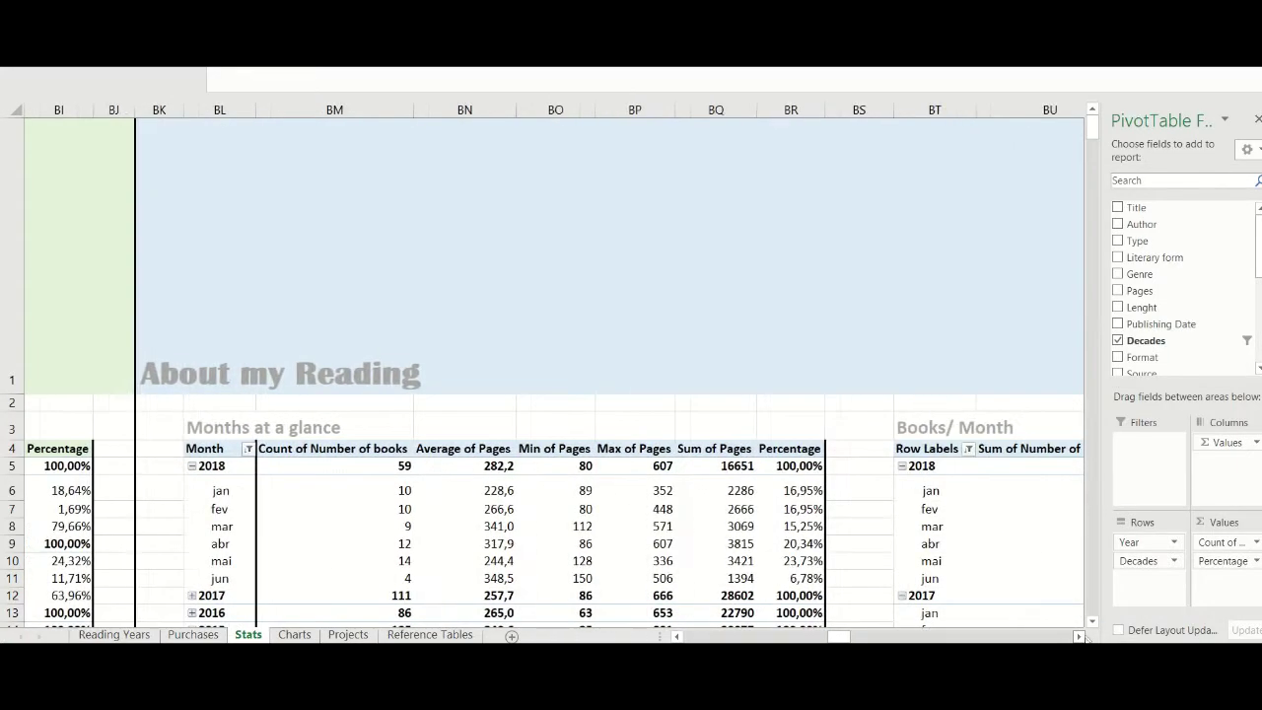
{"action": "left_click", "coordinate": [1091, 623]}
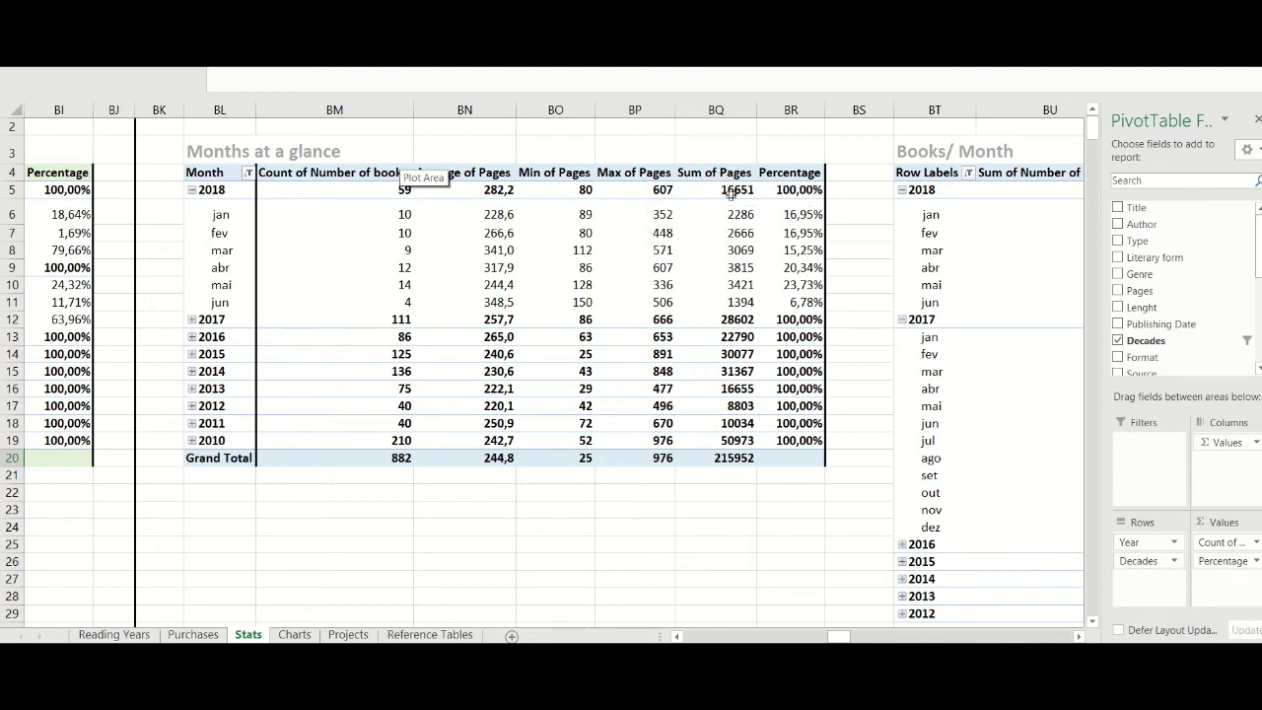
- Check the monthly breakdowns of 2017 and 2016 in the Months at a glance pivot table, collapsing each year again
{"action": "left_click", "coordinate": [192, 320]}
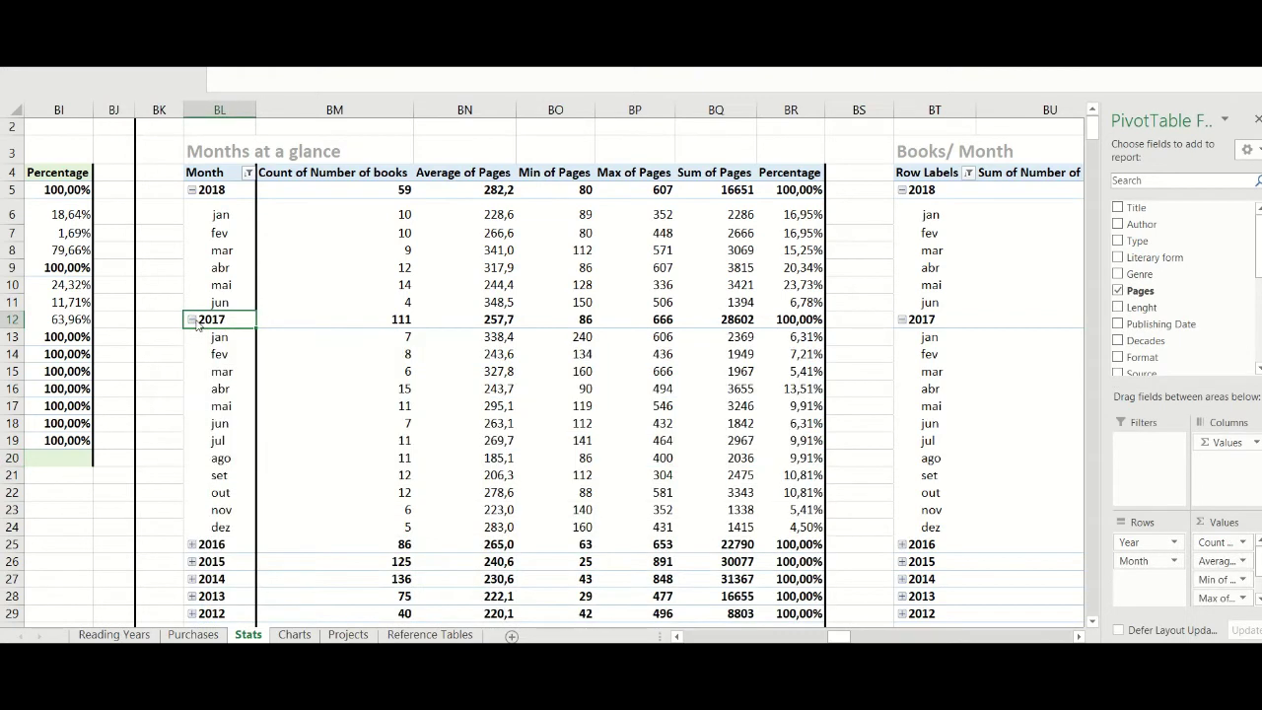
{"action": "left_click", "coordinate": [192, 320]}
{"action": "left_click", "coordinate": [191, 337]}
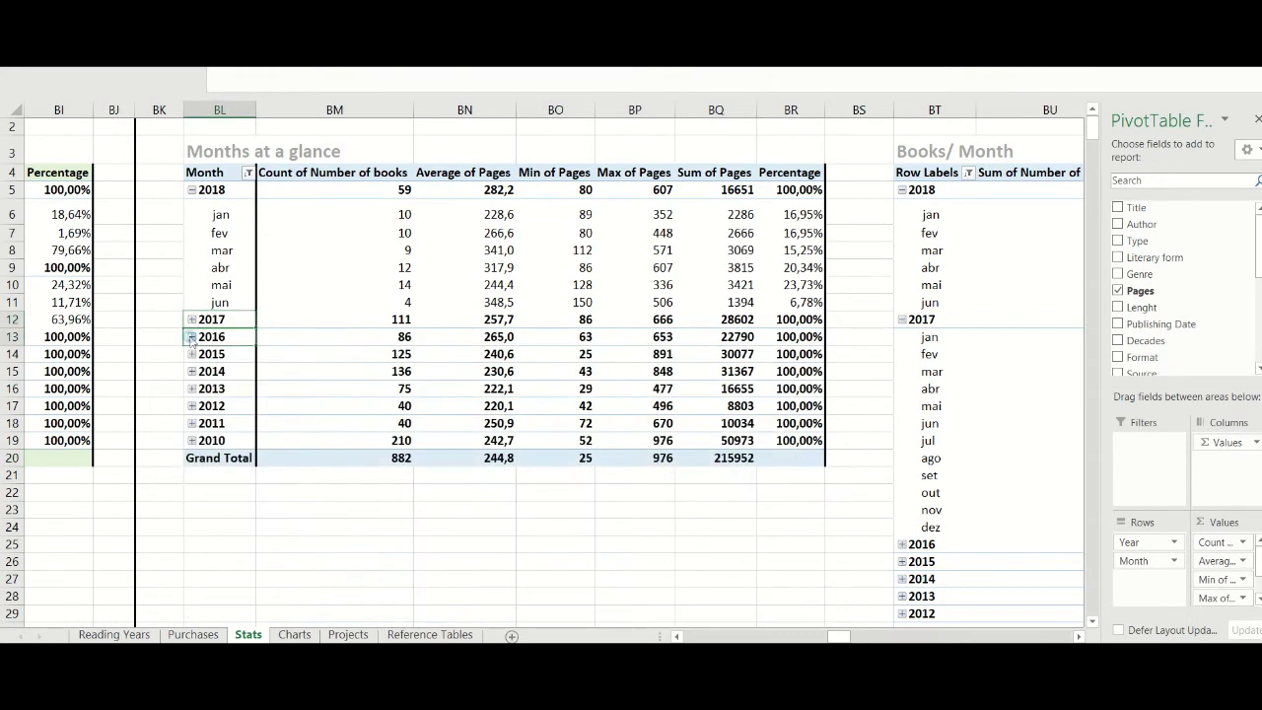
{"action": "left_click", "coordinate": [192, 337]}
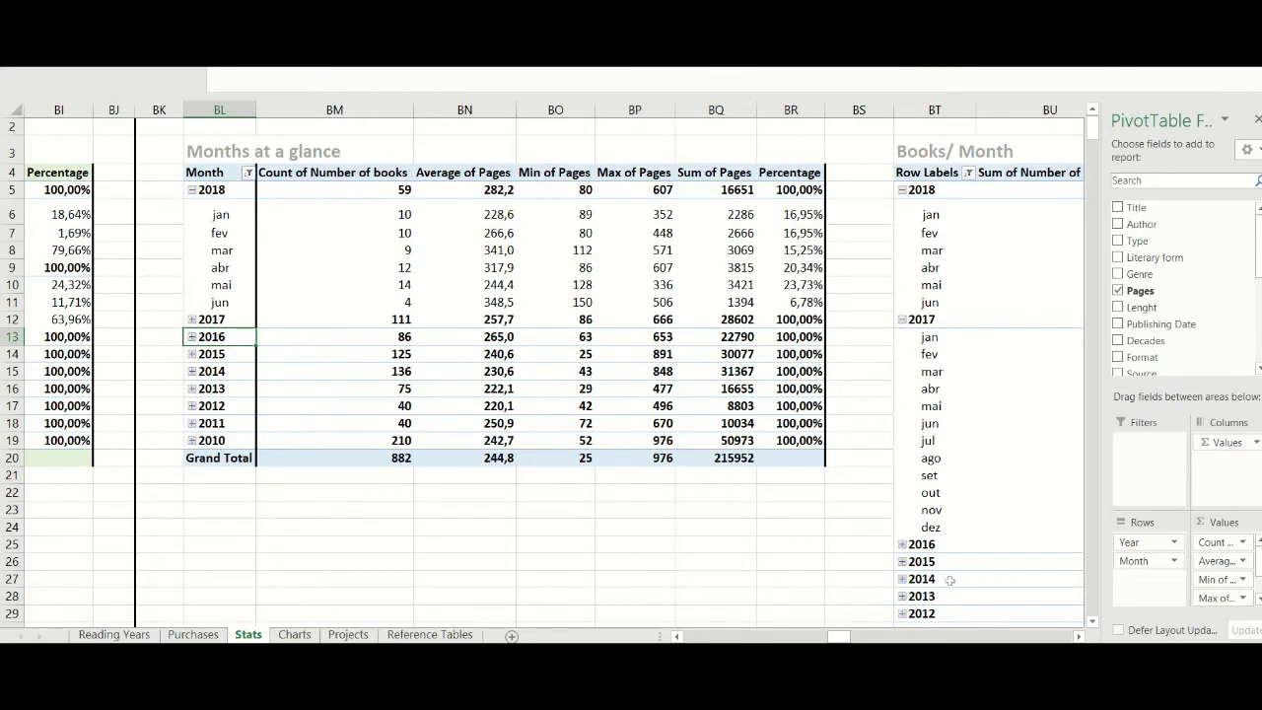
- Examine the Books/Month and Pages/Month tables and the monthly ratings in the Rating table
{"action": "left_click", "coordinate": [1078, 636]}
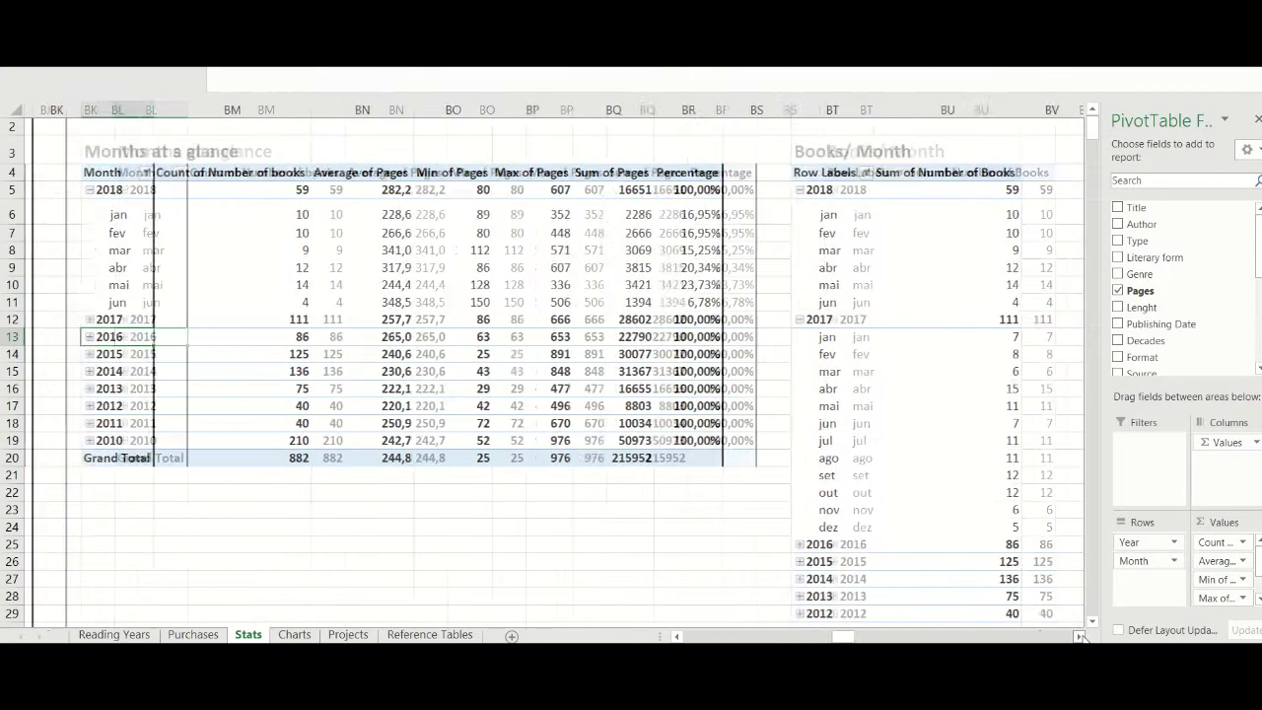
{"action": "left_click", "coordinate": [1078, 636]}
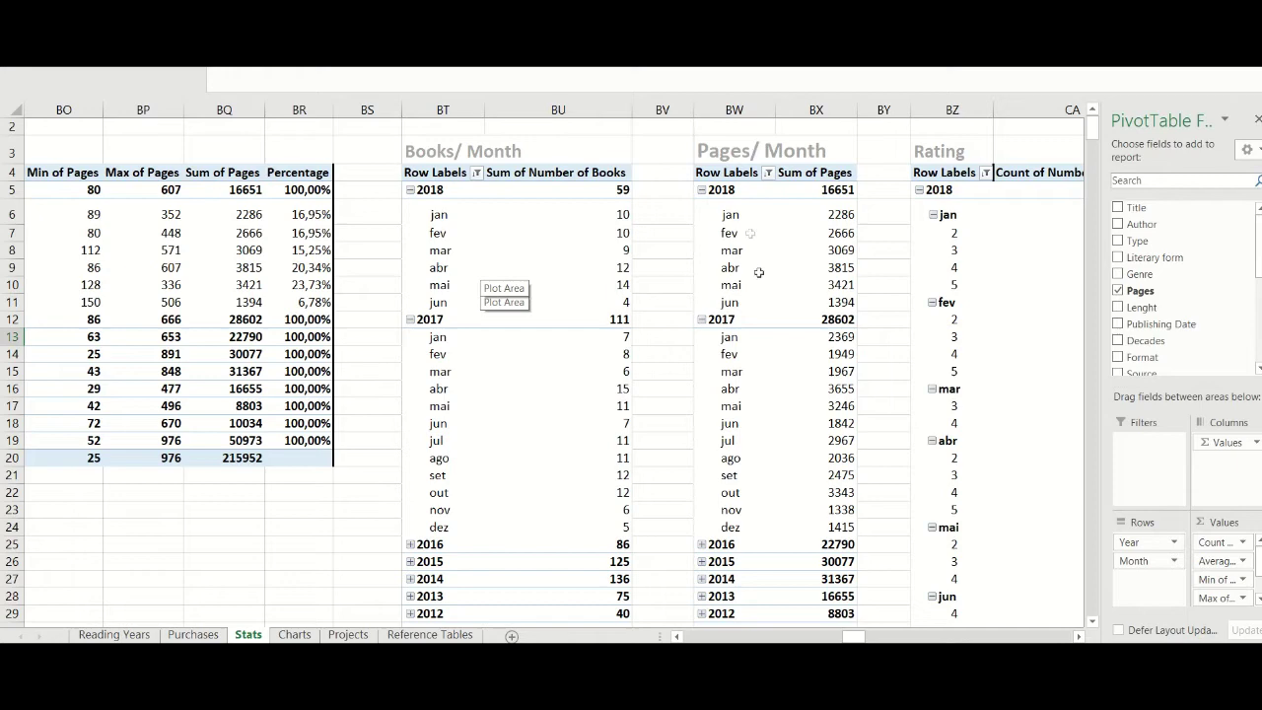
{"action": "left_click", "coordinate": [1079, 637]}
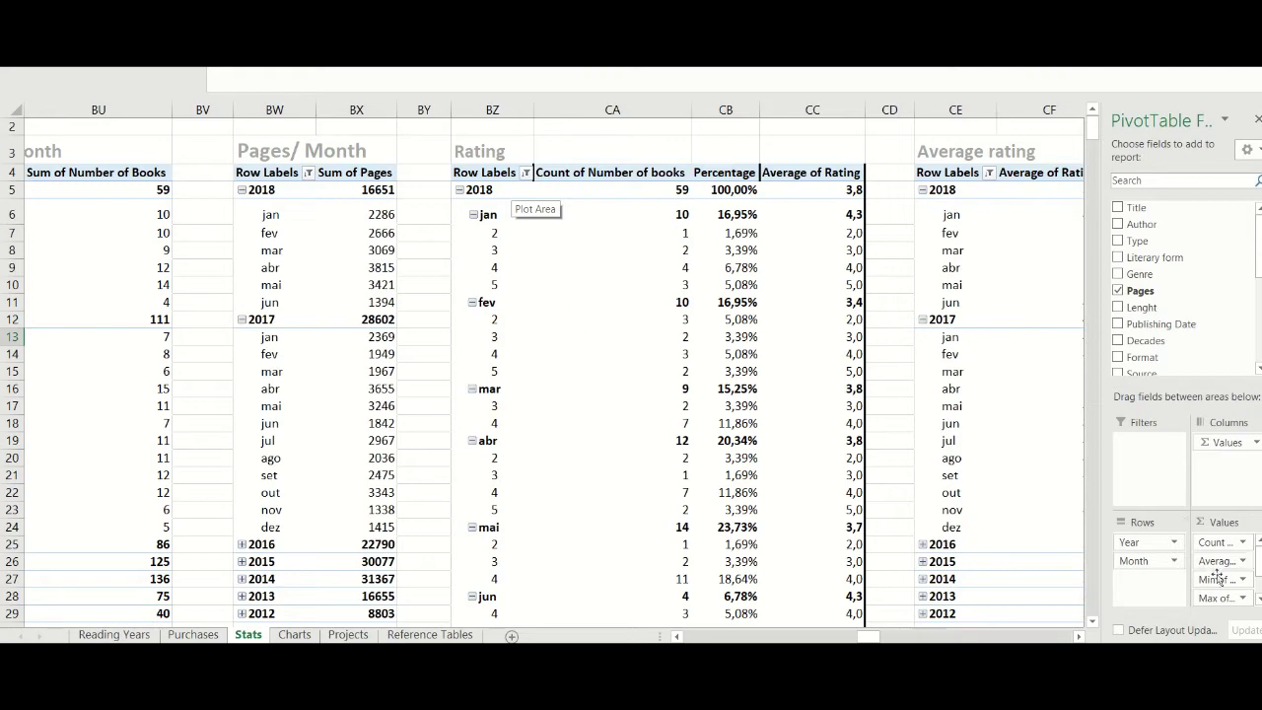
{"action": "left_click", "coordinate": [1092, 622]}
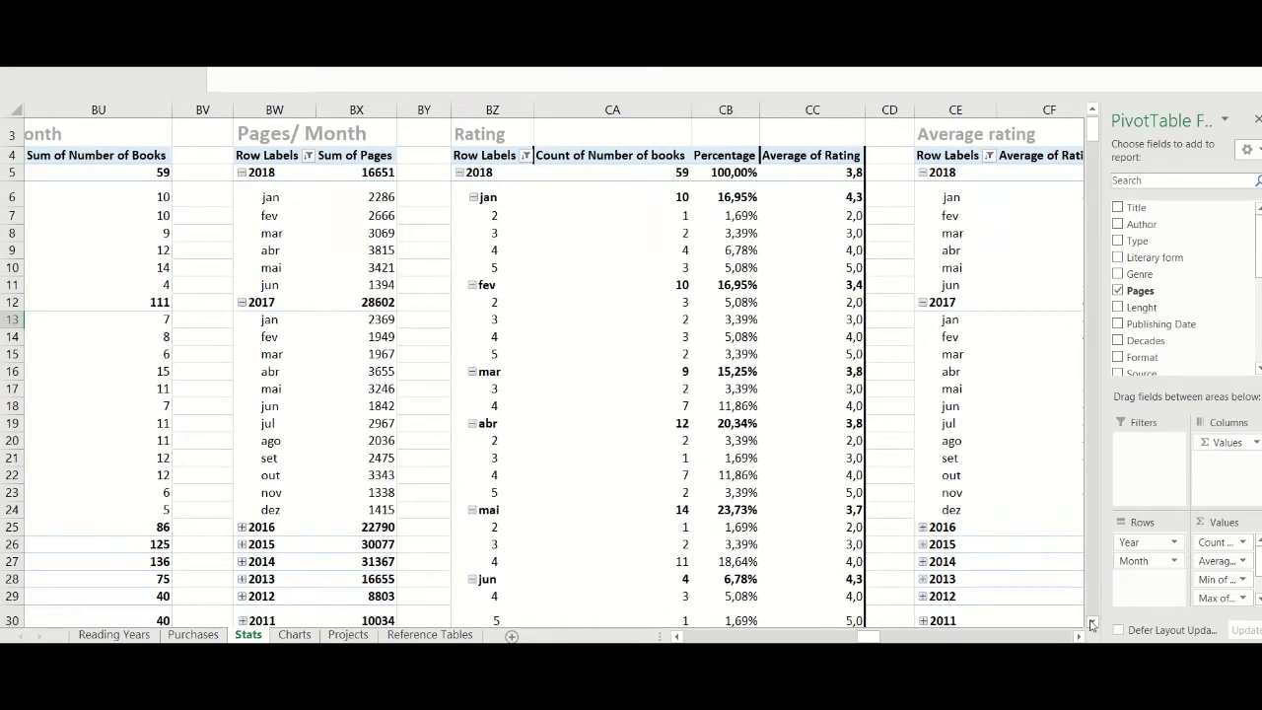
{"action": "scroll", "coordinate": [1091, 622], "scroll_direction": "down", "scroll_amount": 2}
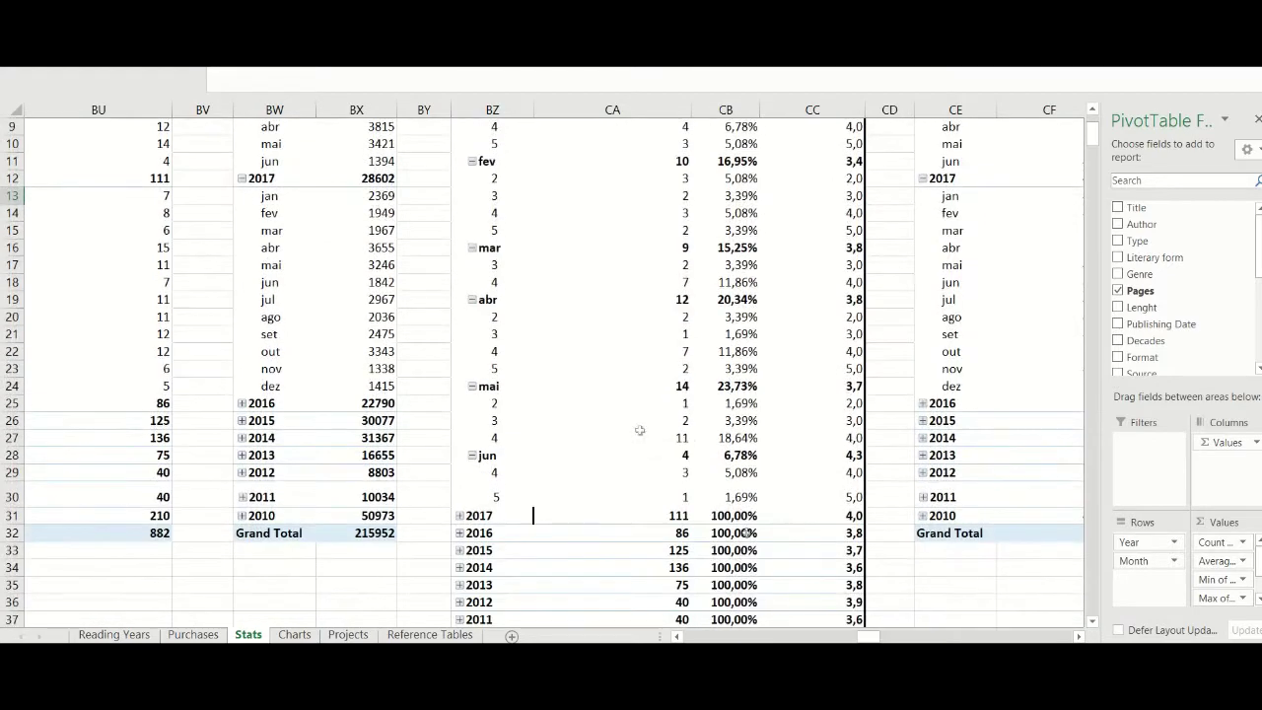
{"action": "scroll", "coordinate": [1092, 110], "scroll_direction": "up", "scroll_amount": 2}
{"action": "scroll", "coordinate": [1091, 110], "scroll_direction": "up", "scroll_amount": 1}
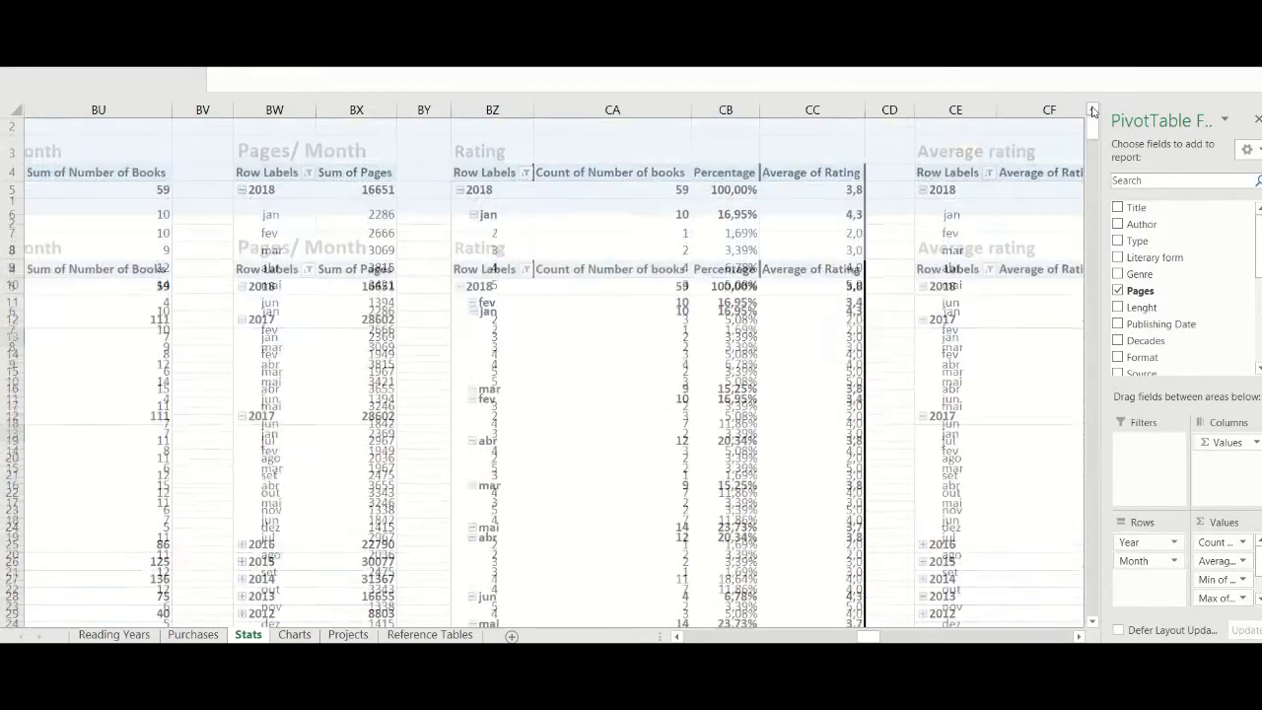
- Examine the Average rating table and the Rereads/DNFs table of first-time reads and re-reads
{"action": "scroll", "coordinate": [1078, 637], "scroll_direction": "right", "scroll_amount": 3}
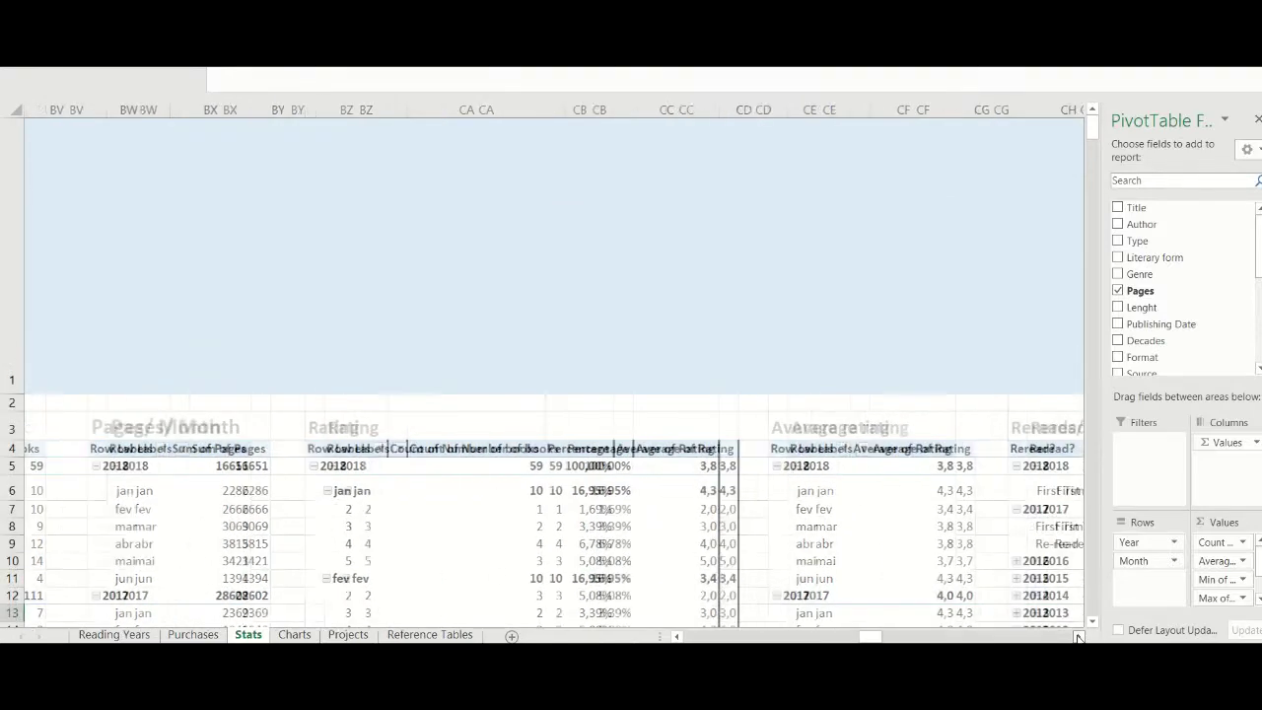
{"action": "left_click", "coordinate": [1091, 623]}
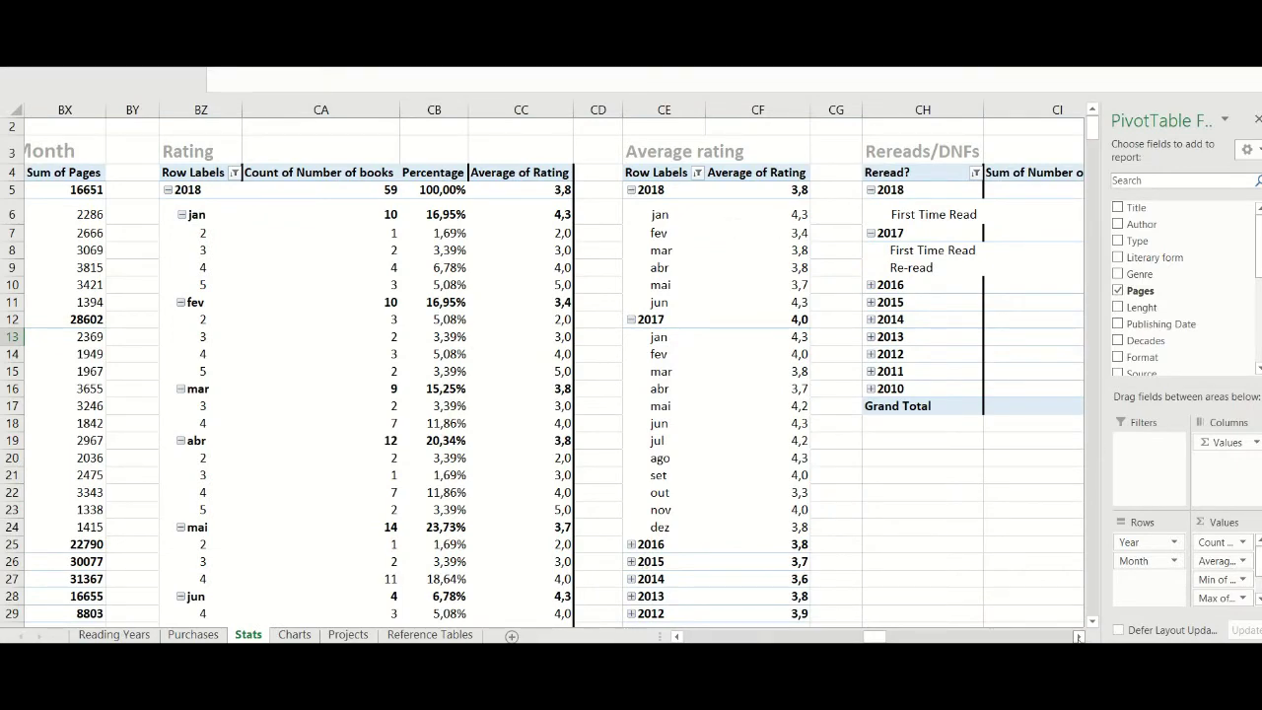
{"action": "scroll", "coordinate": [1078, 636], "scroll_direction": "right", "scroll_amount": 3}
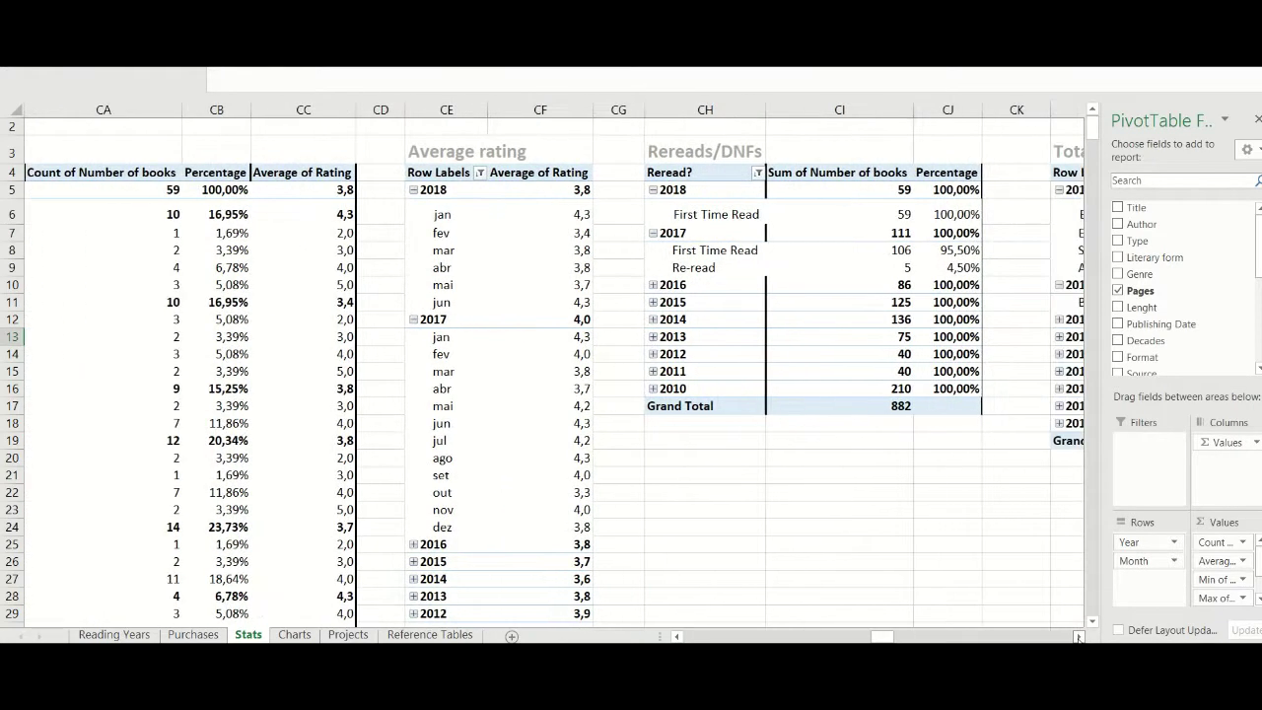
{"action": "left_click", "coordinate": [1078, 637]}
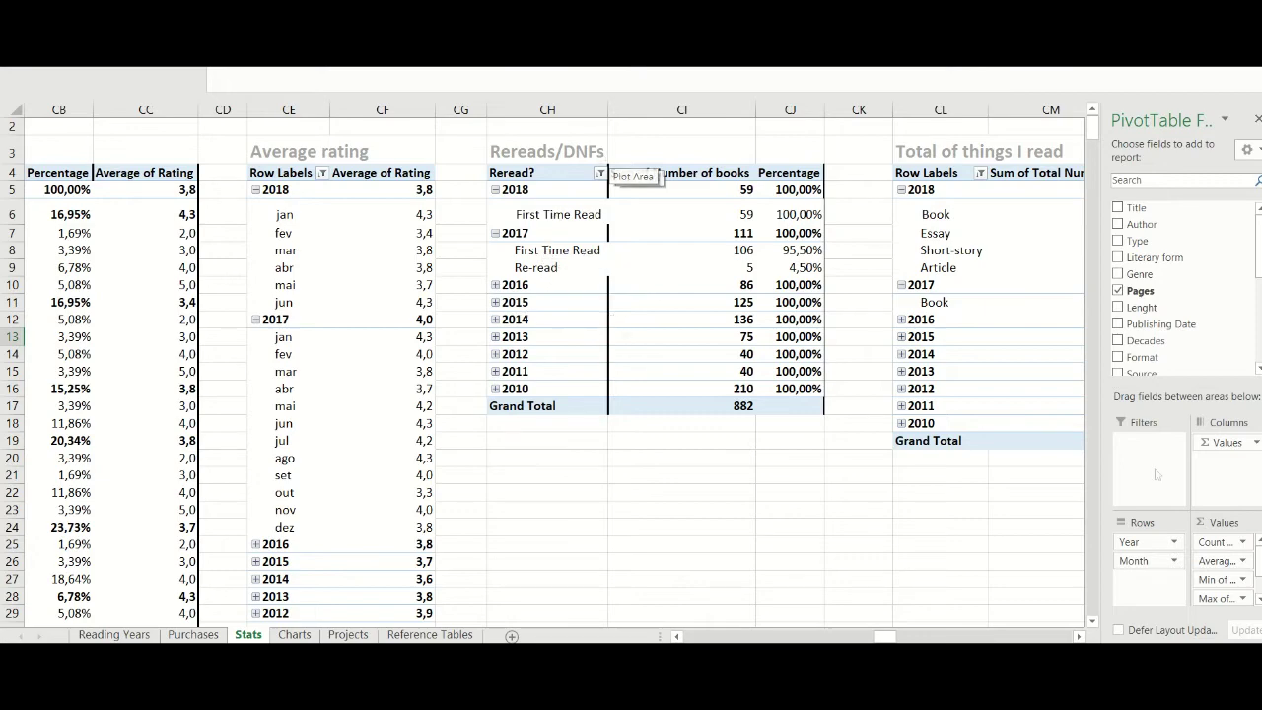
- Examine the Total of things I read table with its yearly breakdown by books, essays, short stories and articles
{"action": "left_click", "coordinate": [1079, 637]}
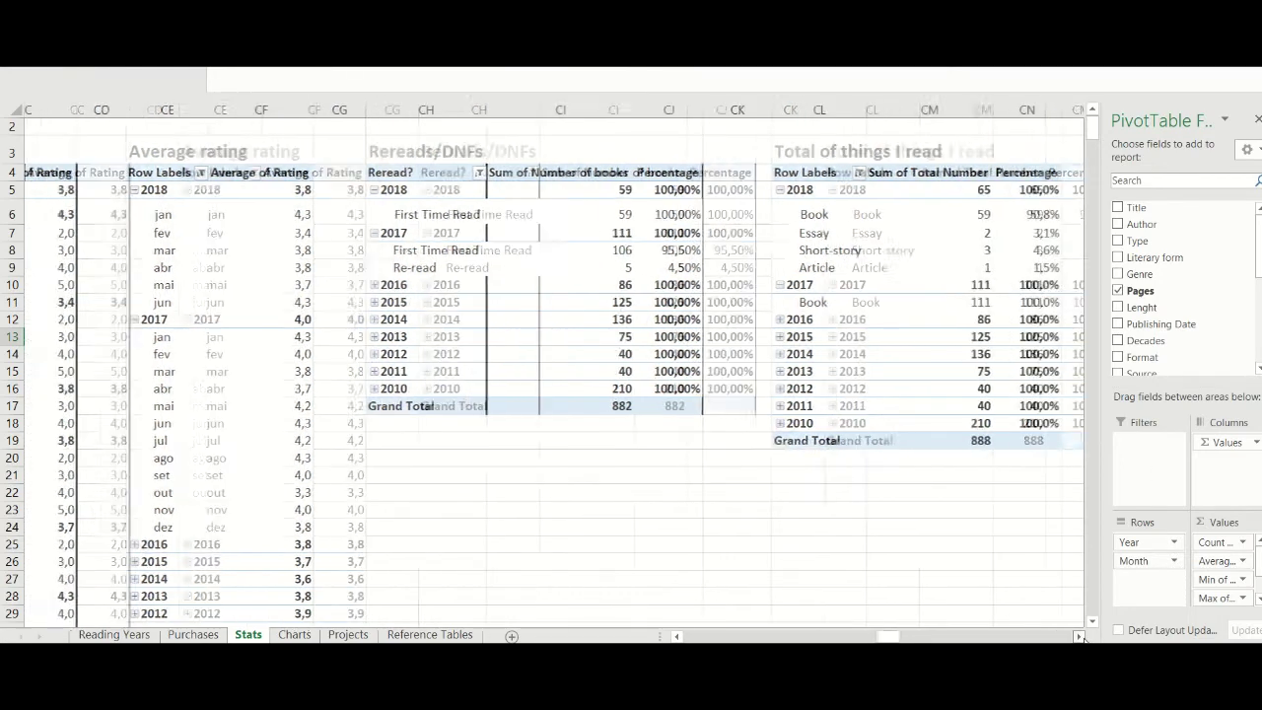
{"action": "left_click", "coordinate": [1080, 637]}
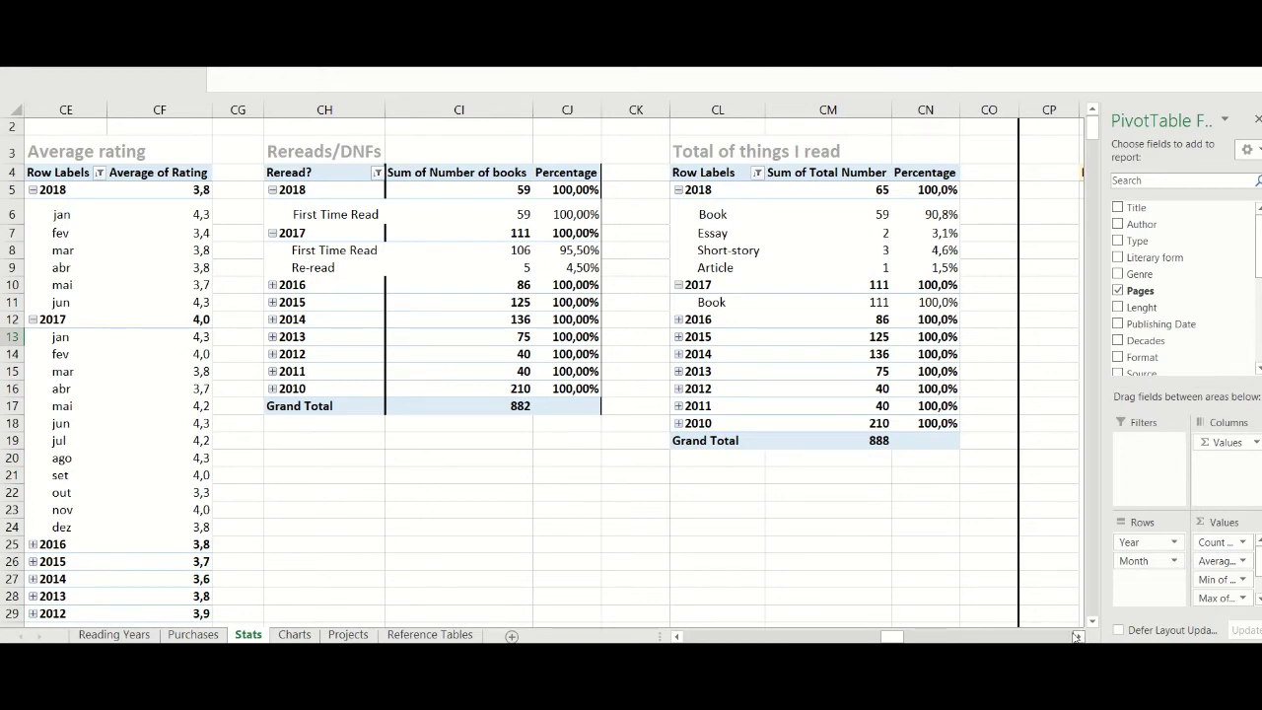
{"action": "scroll", "coordinate": [1077, 636], "scroll_direction": "right", "scroll_amount": 3}
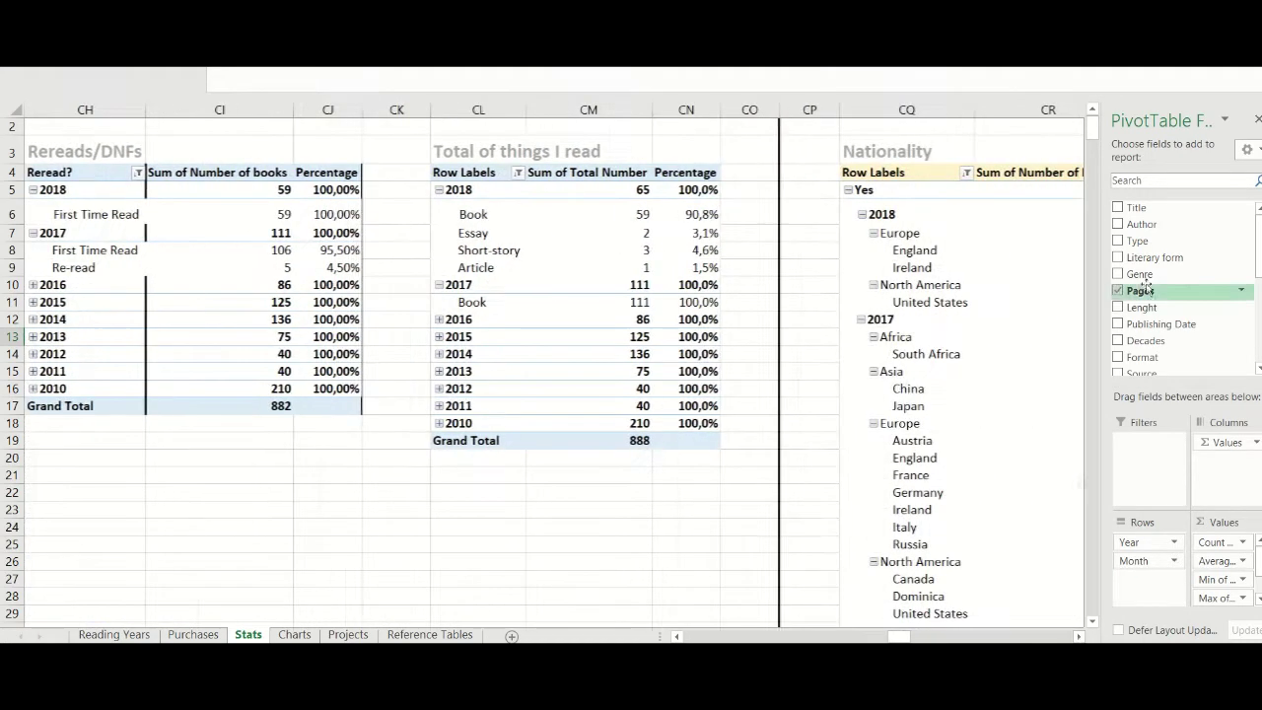
- Examine the Nationality and Total Countries tables in the About my Reviews section
{"action": "scroll", "coordinate": [1094, 116], "scroll_direction": "up", "scroll_amount": 1}
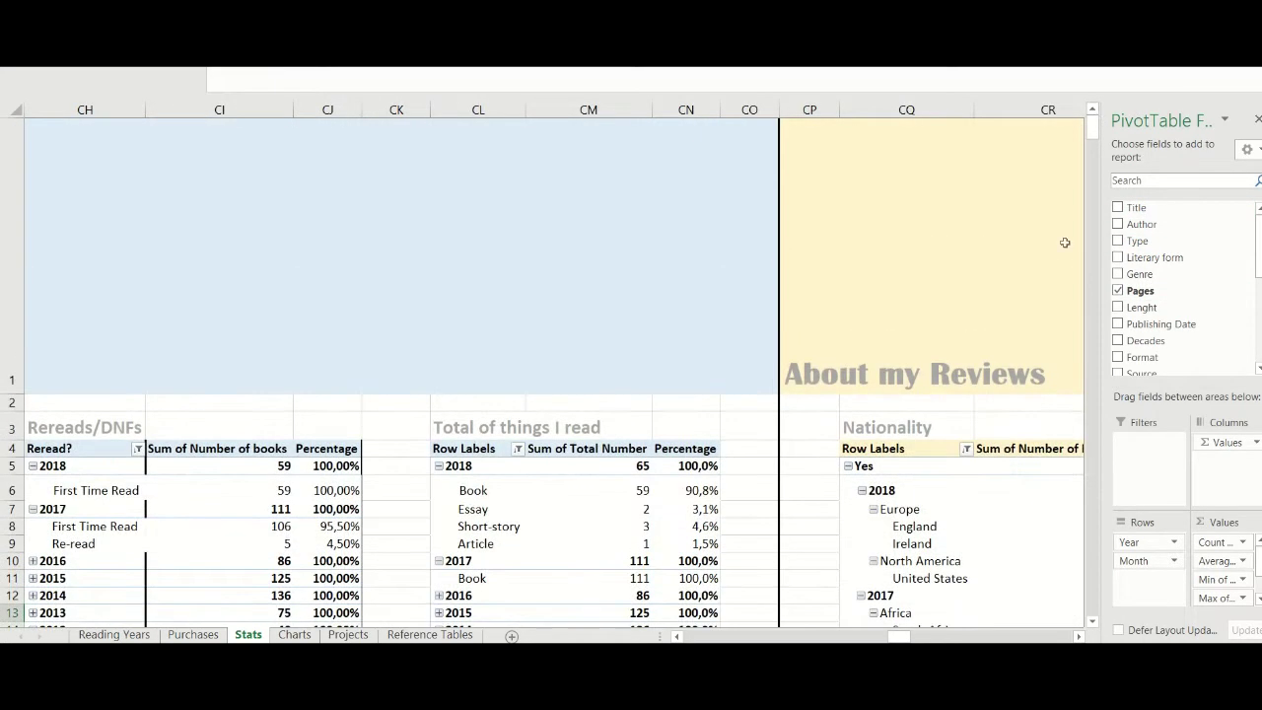
{"action": "scroll", "coordinate": [1078, 636], "scroll_direction": "right", "scroll_amount": 4}
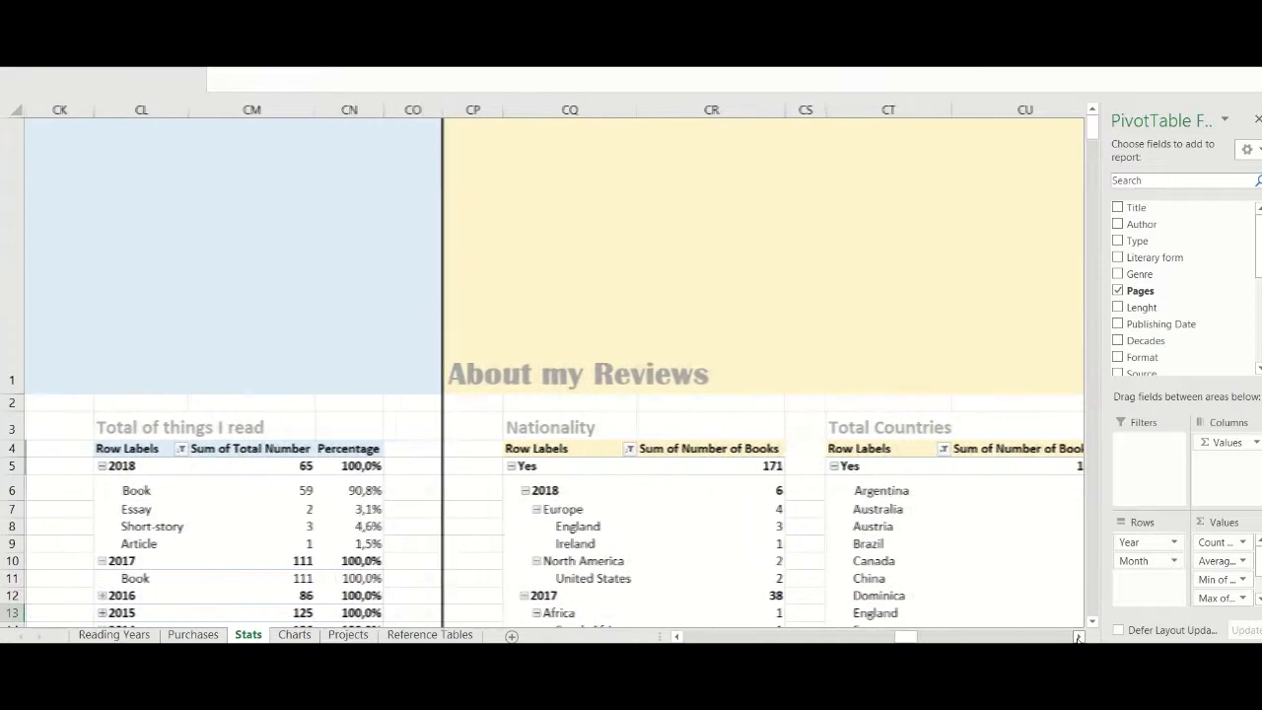
{"action": "scroll", "coordinate": [1077, 636], "scroll_direction": "right", "scroll_amount": 1}
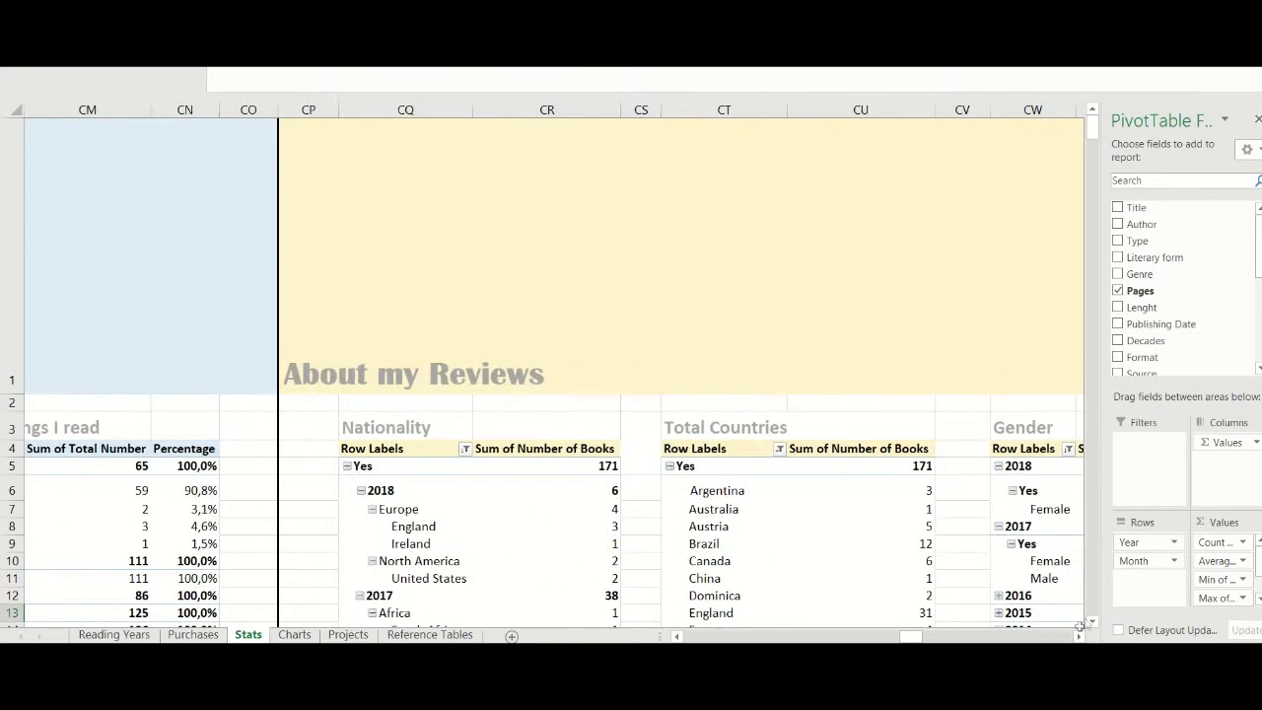
{"action": "left_click", "coordinate": [1094, 623]}
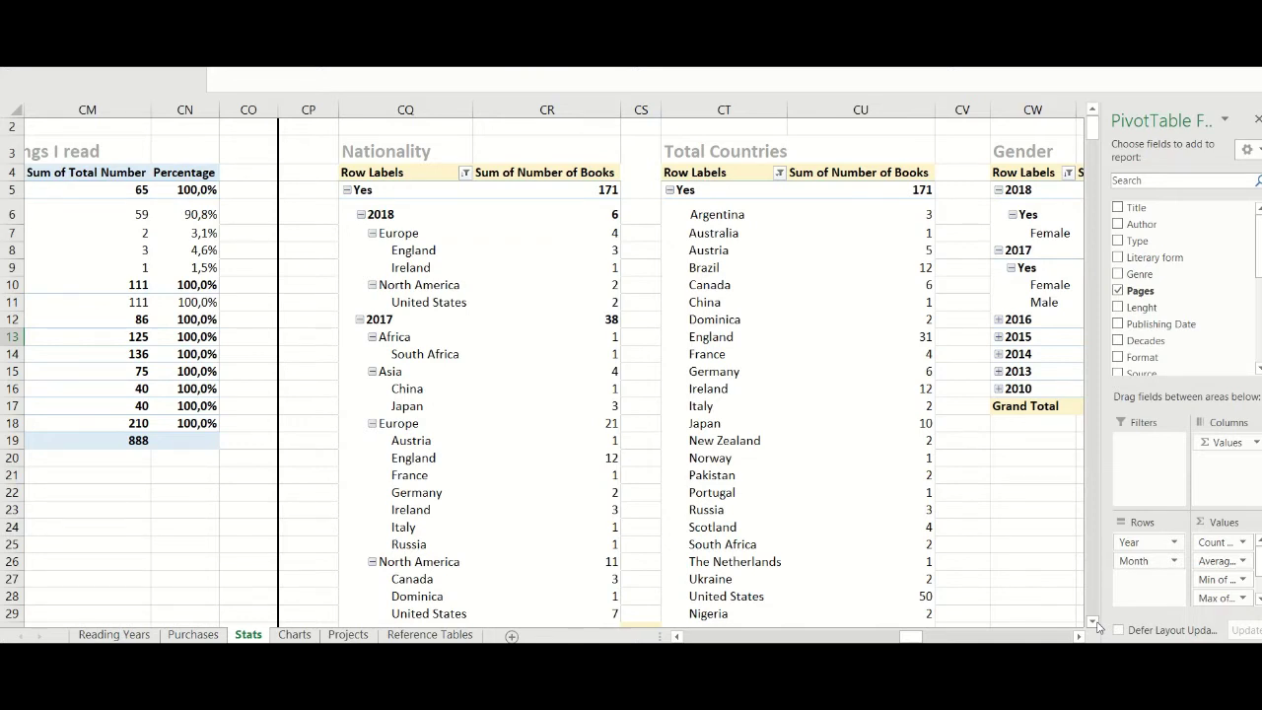
{"action": "left_click", "coordinate": [1094, 623]}
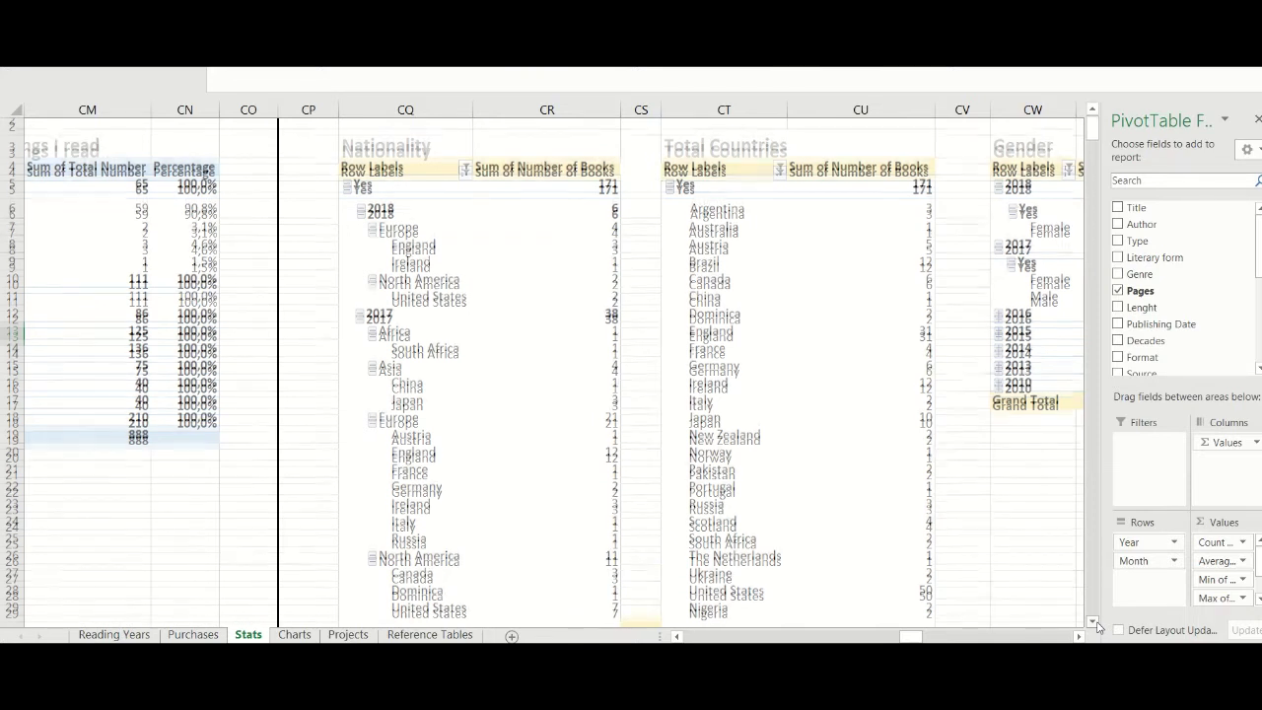
{"action": "left_click", "coordinate": [1094, 623]}
{"action": "left_click", "coordinate": [1094, 623]}
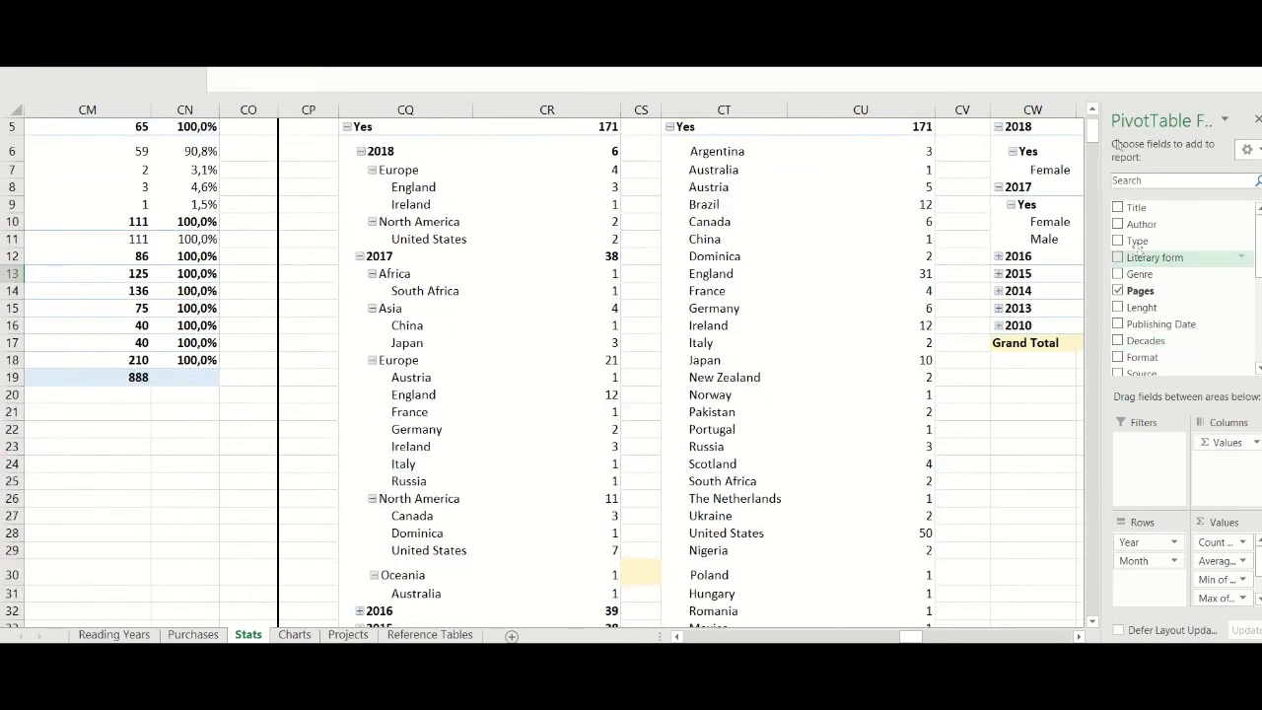
{"action": "left_click", "coordinate": [1094, 110]}
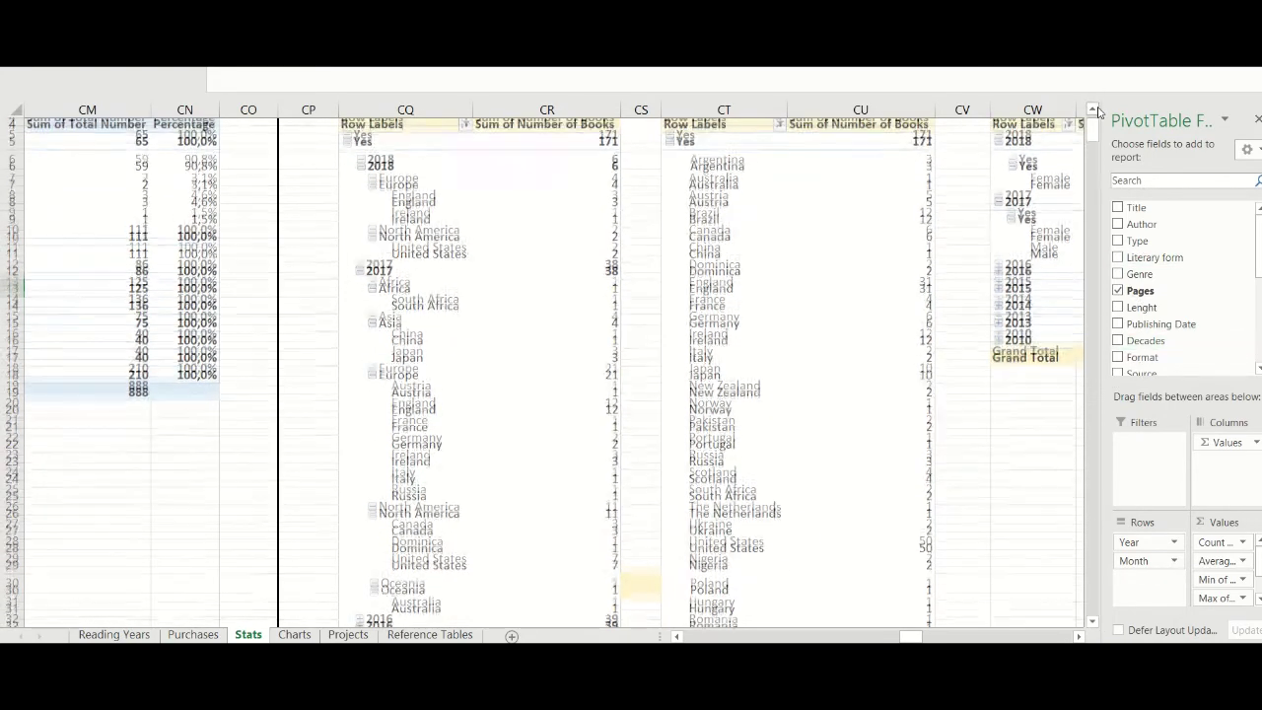
{"action": "left_click", "coordinate": [1094, 110]}
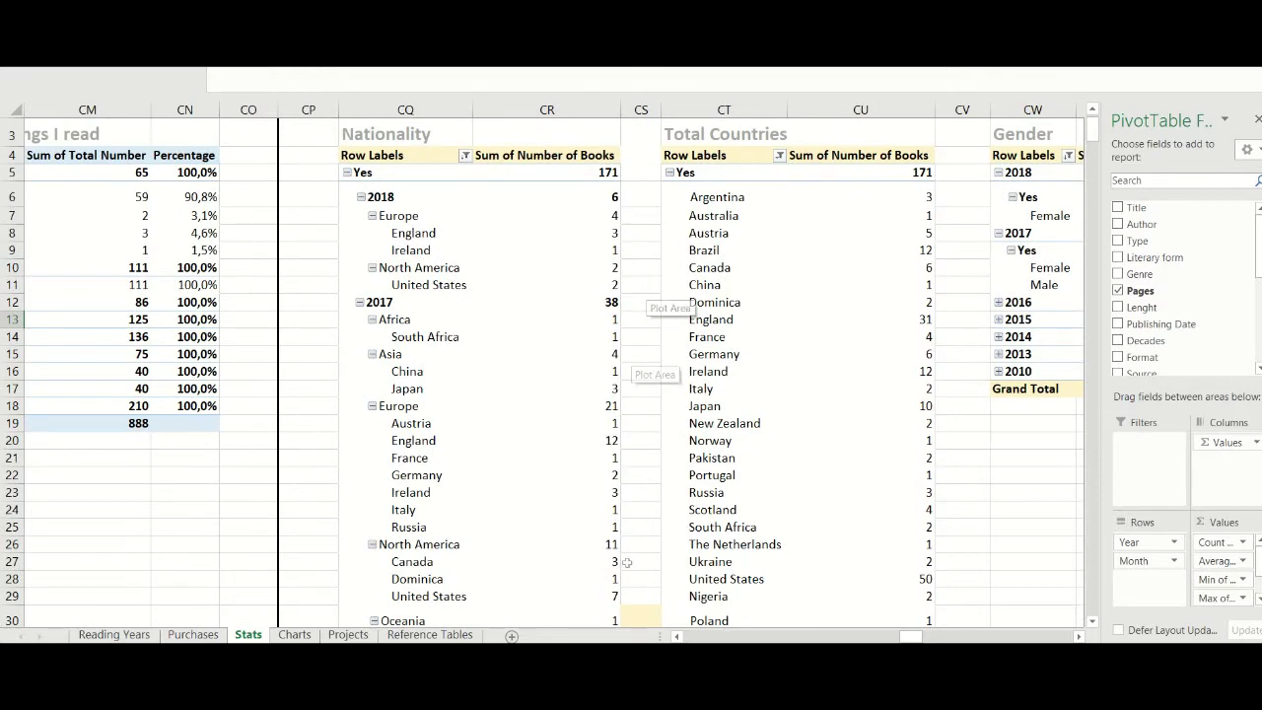
- Examine the Gender table of reviewed books in the About my Reviews section
{"action": "left_click", "coordinate": [1081, 637]}
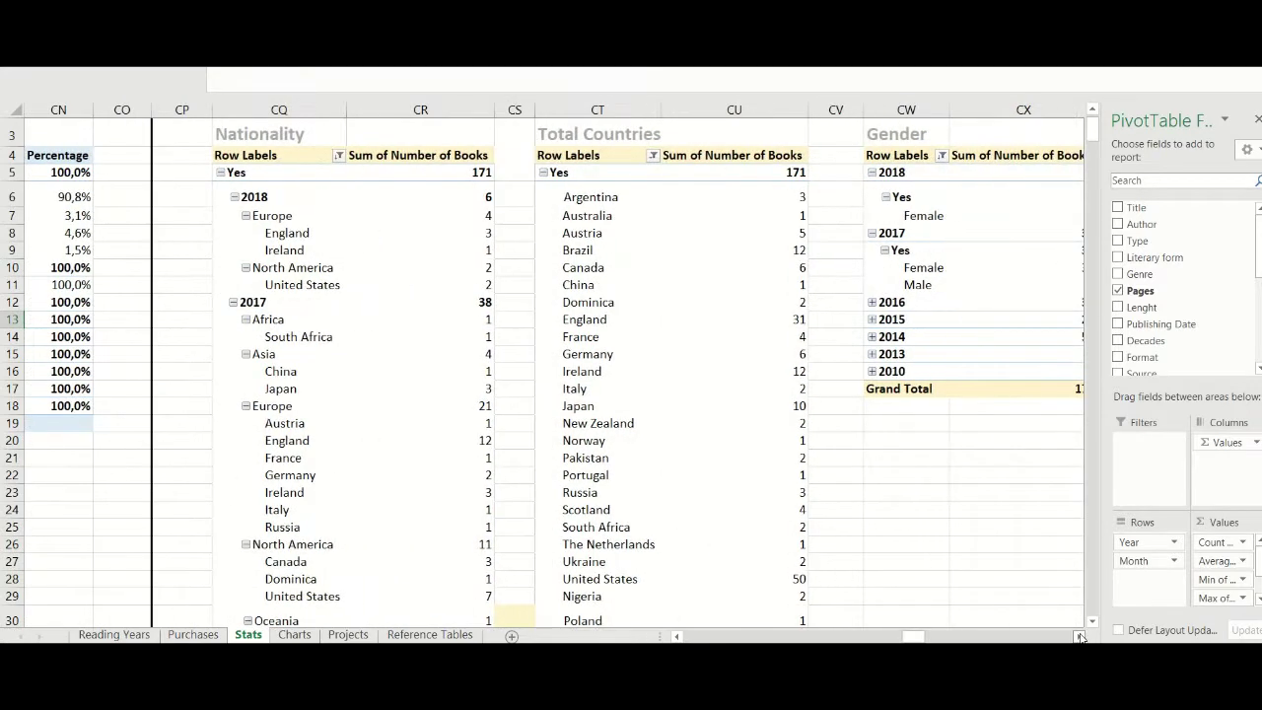
{"action": "left_click", "coordinate": [1082, 637]}
{"action": "left_click", "coordinate": [1081, 637]}
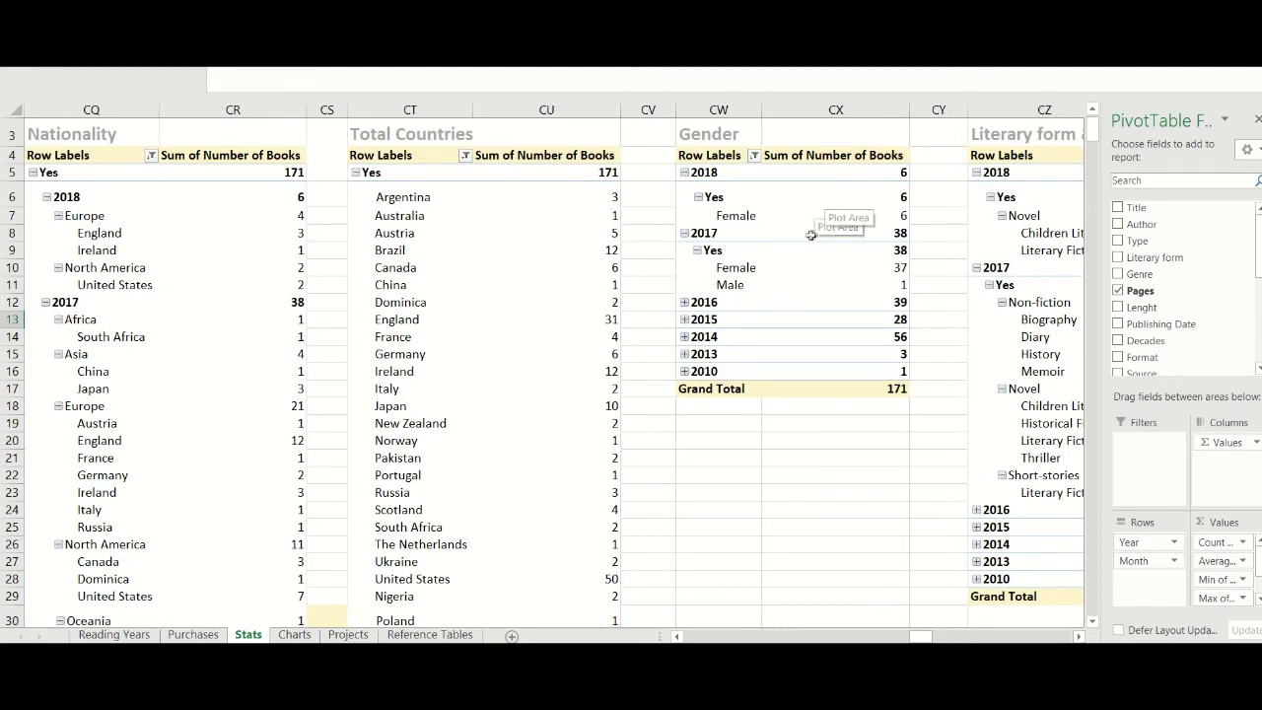
- Examine the Literary form & Genre table and the Total Lit. Form and Total Genre tables for the reviewed books
{"action": "left_click", "coordinate": [1078, 635]}
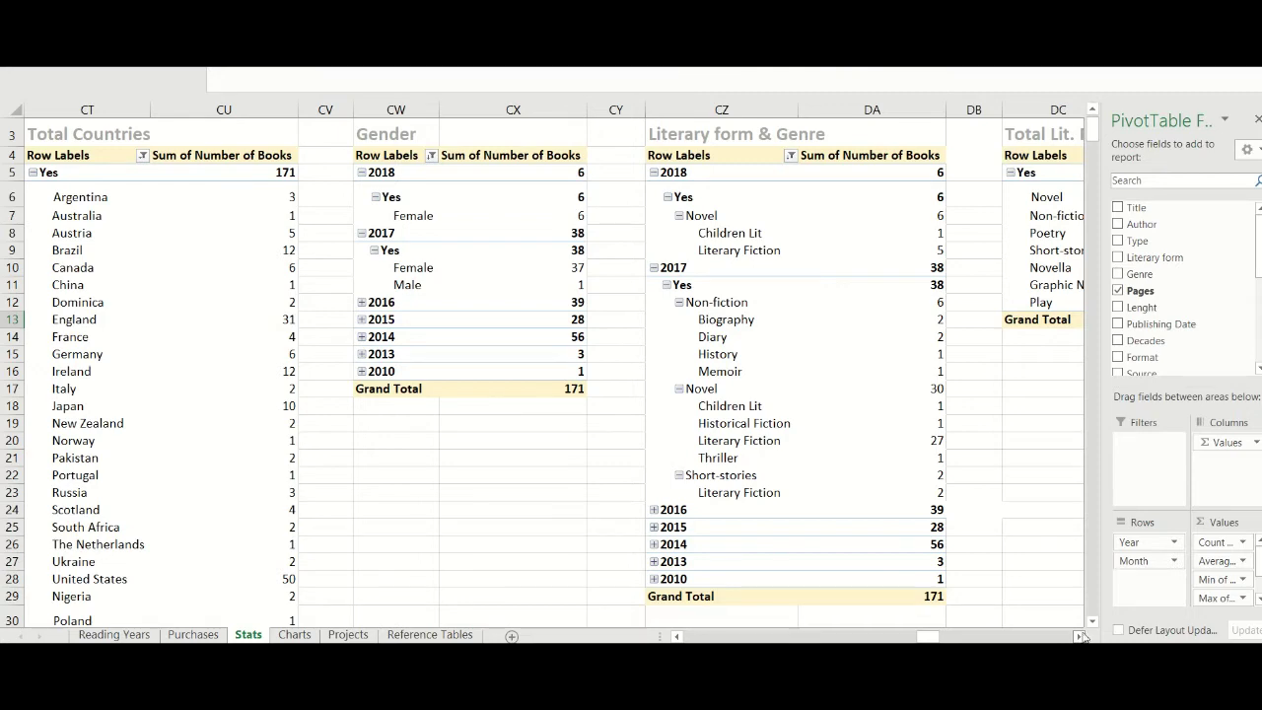
{"action": "left_click", "coordinate": [1081, 636]}
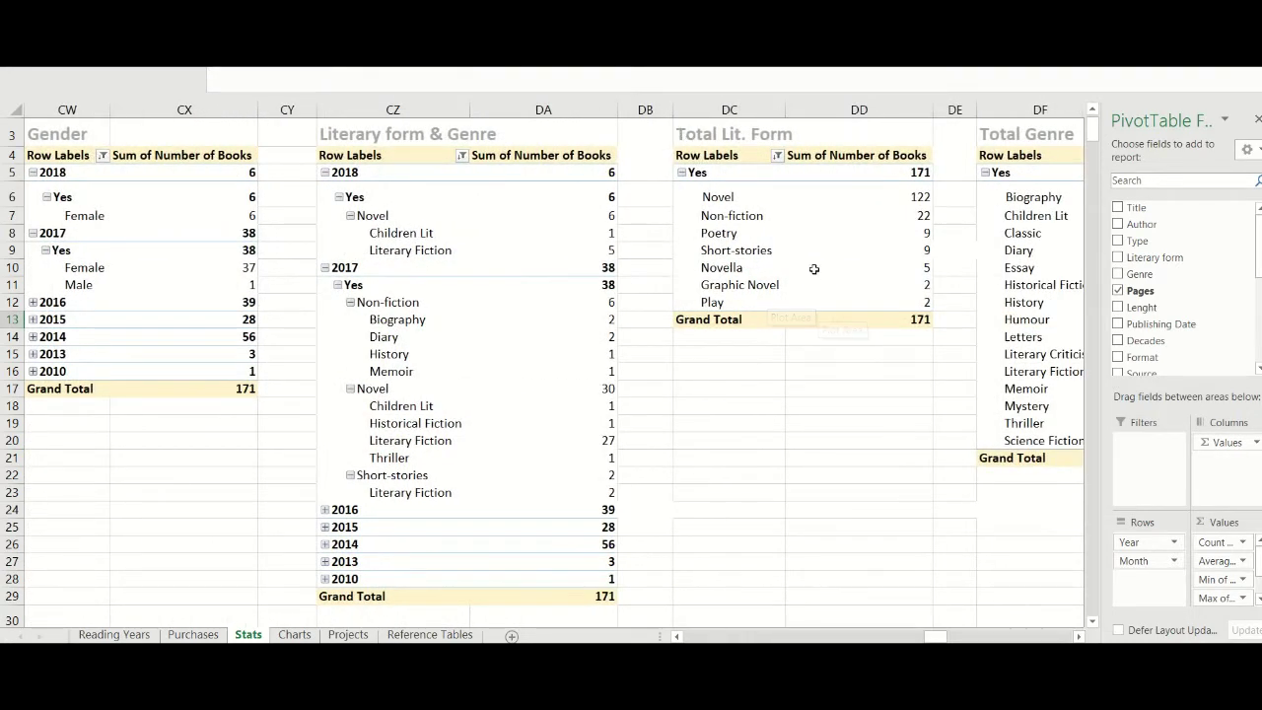
{"action": "left_click", "coordinate": [1078, 635]}
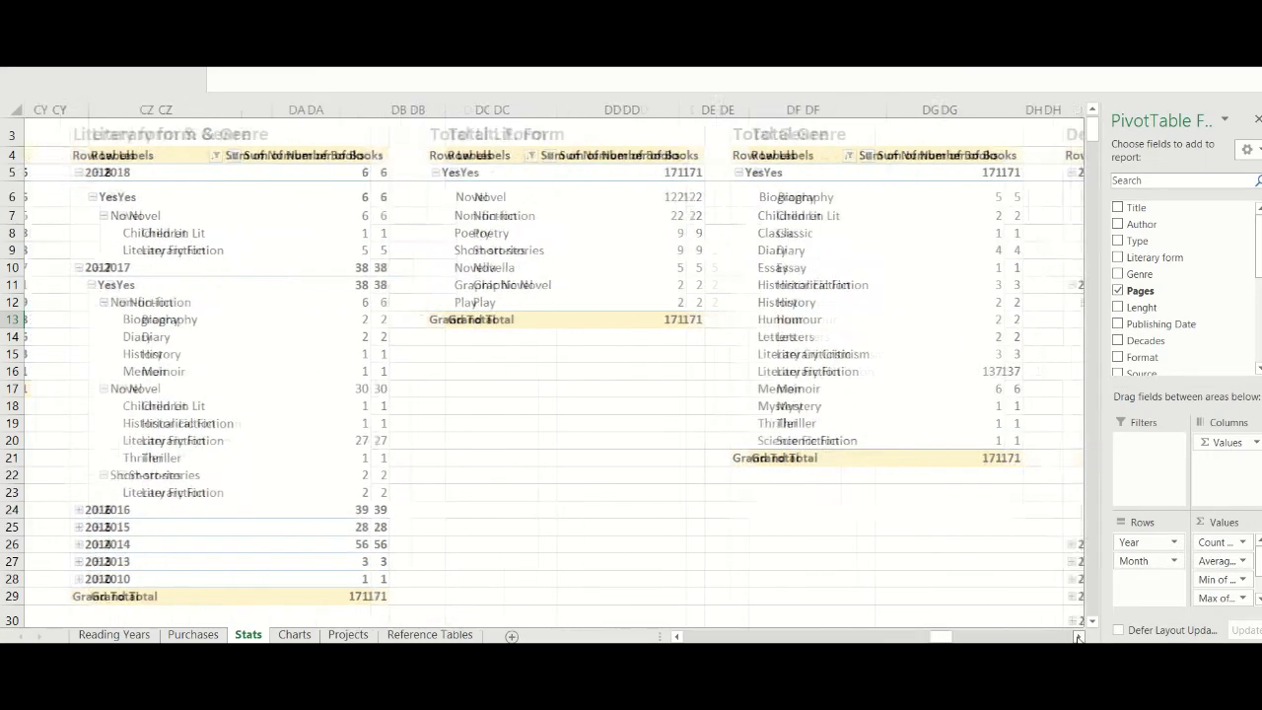
{"action": "left_click", "coordinate": [1078, 635]}
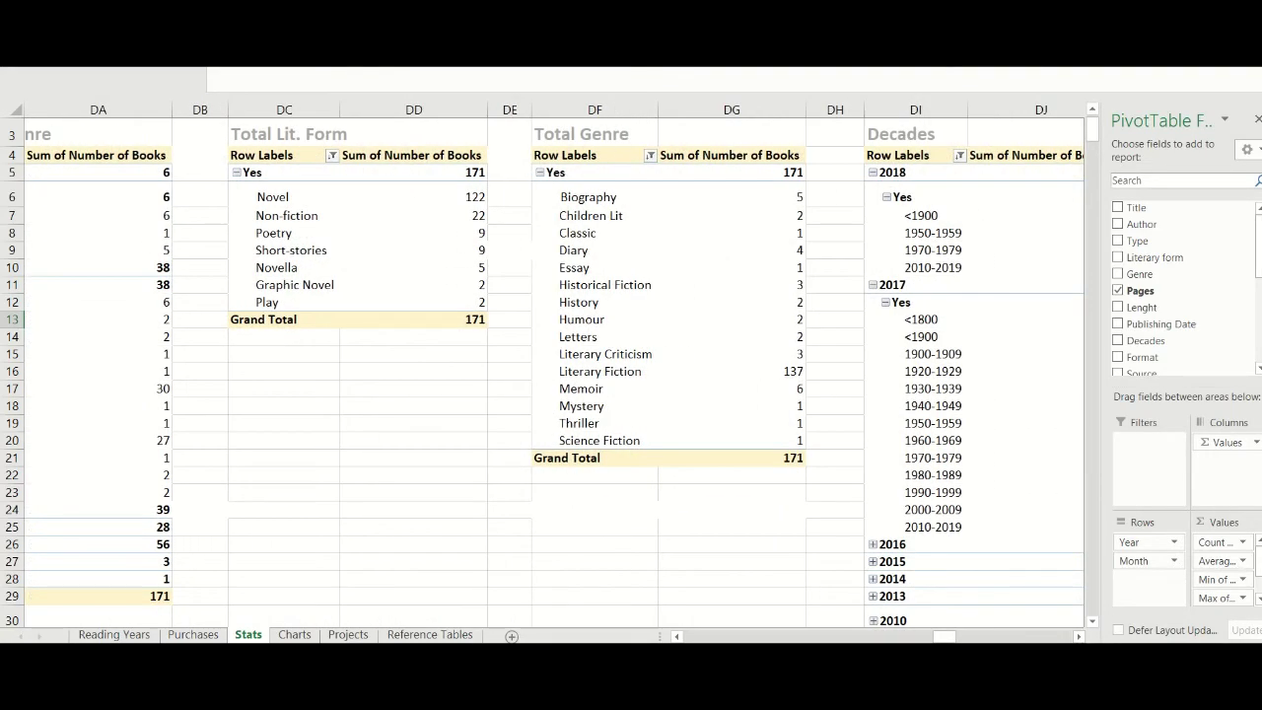
- Examine the Decades and Total Decades tables for the reviewed books
{"action": "left_click", "coordinate": [1078, 636]}
{"action": "left_click", "coordinate": [1078, 636]}
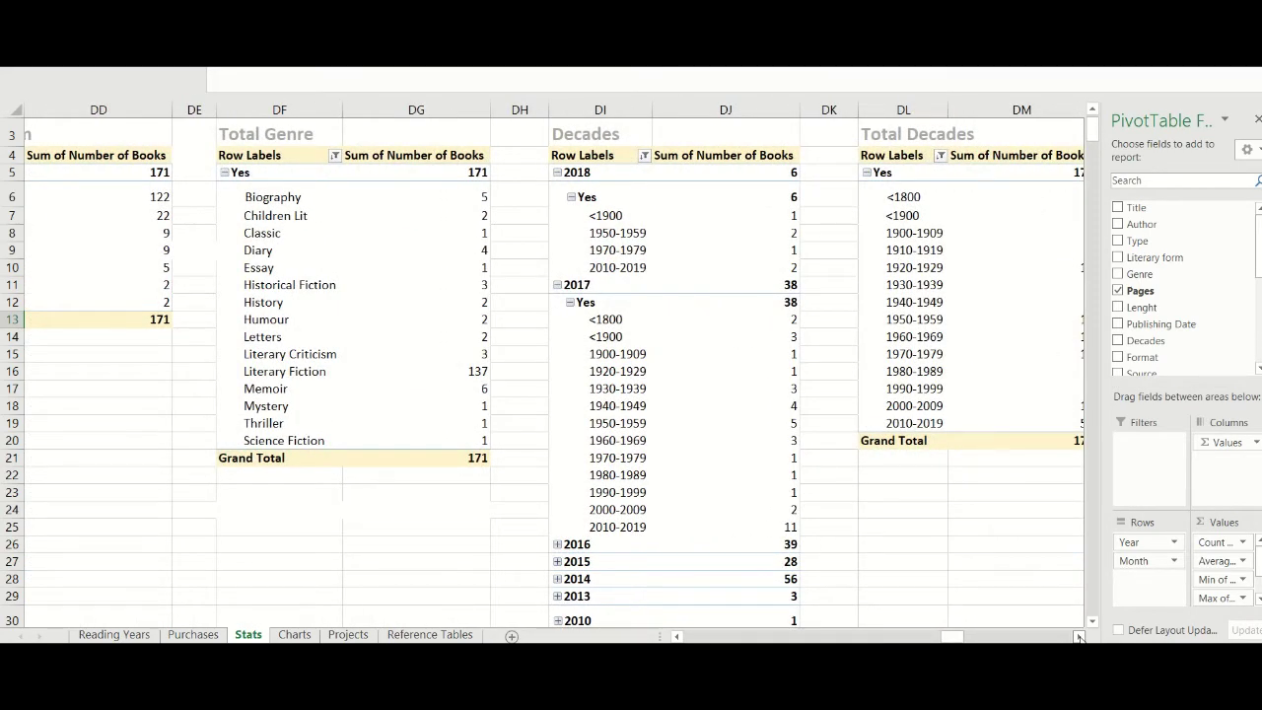
{"action": "left_click", "coordinate": [1079, 636]}
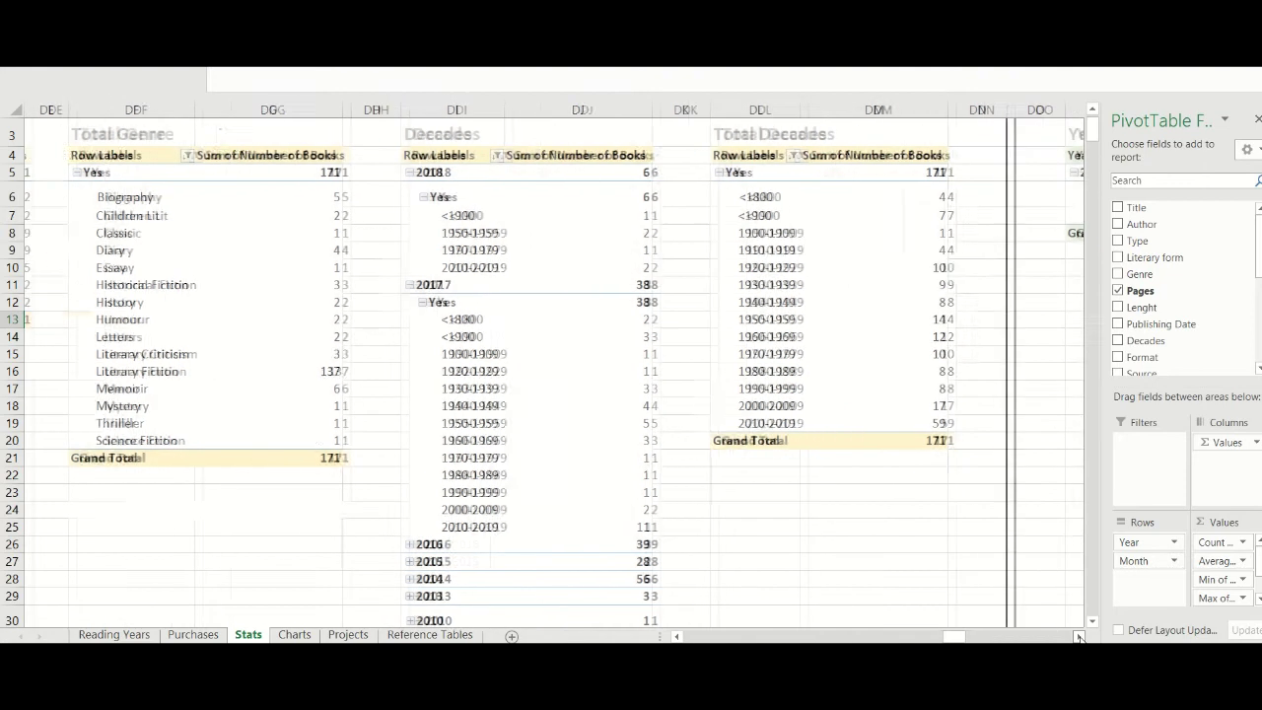
{"action": "left_click", "coordinate": [1079, 636]}
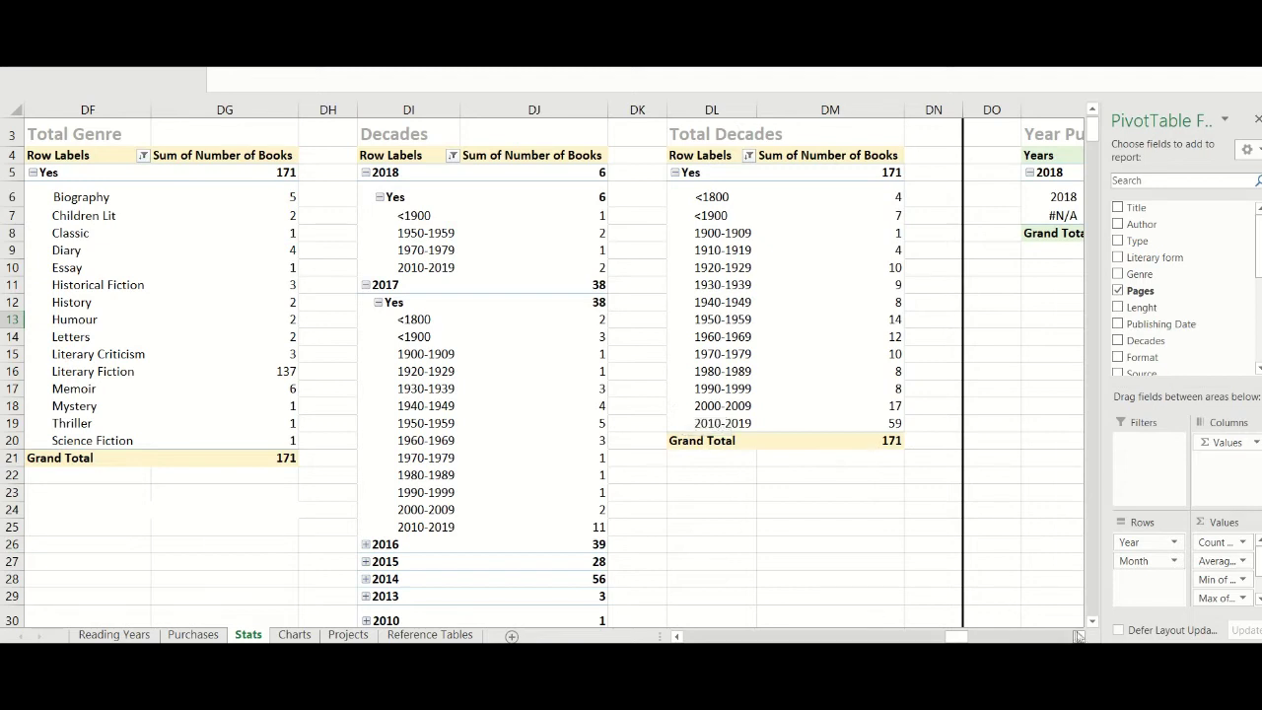
- Examine the Year Purchased / Year Read table in the TBR section, then select the TBR count cell
{"action": "left_click", "coordinate": [1092, 110]}
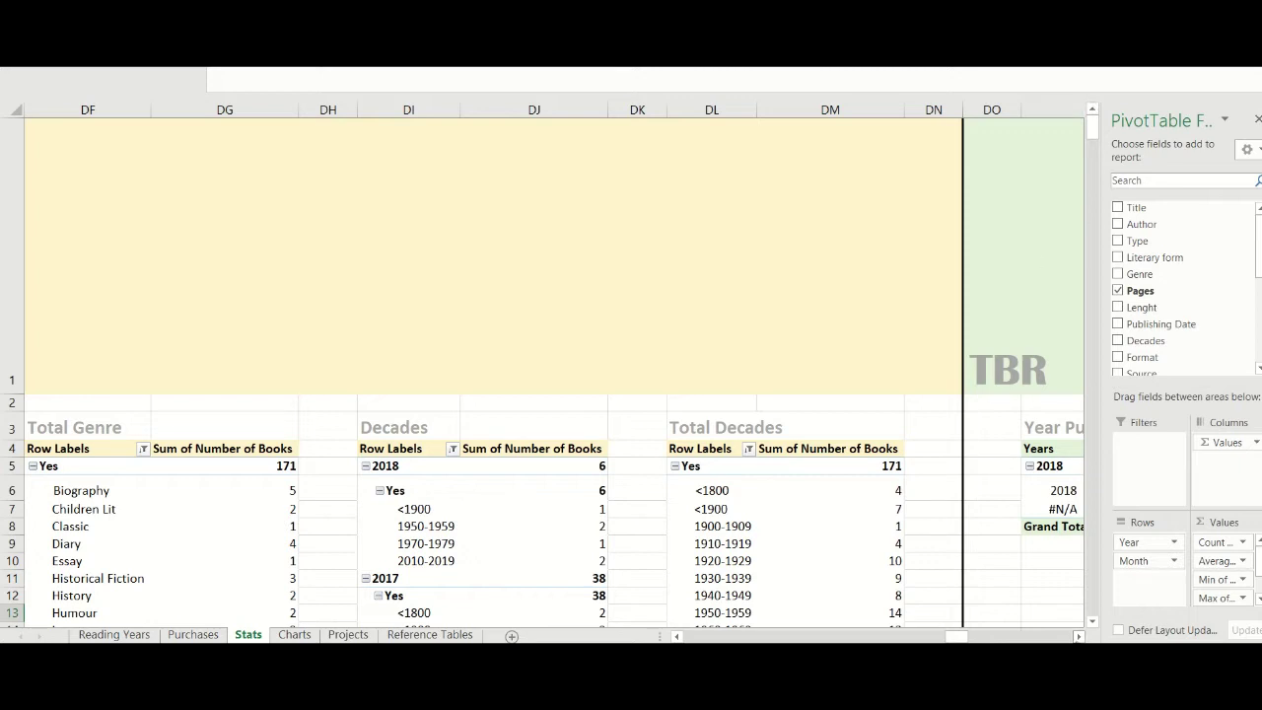
{"action": "scroll", "coordinate": [552, 375], "scroll_direction": "right", "scroll_amount": 4}
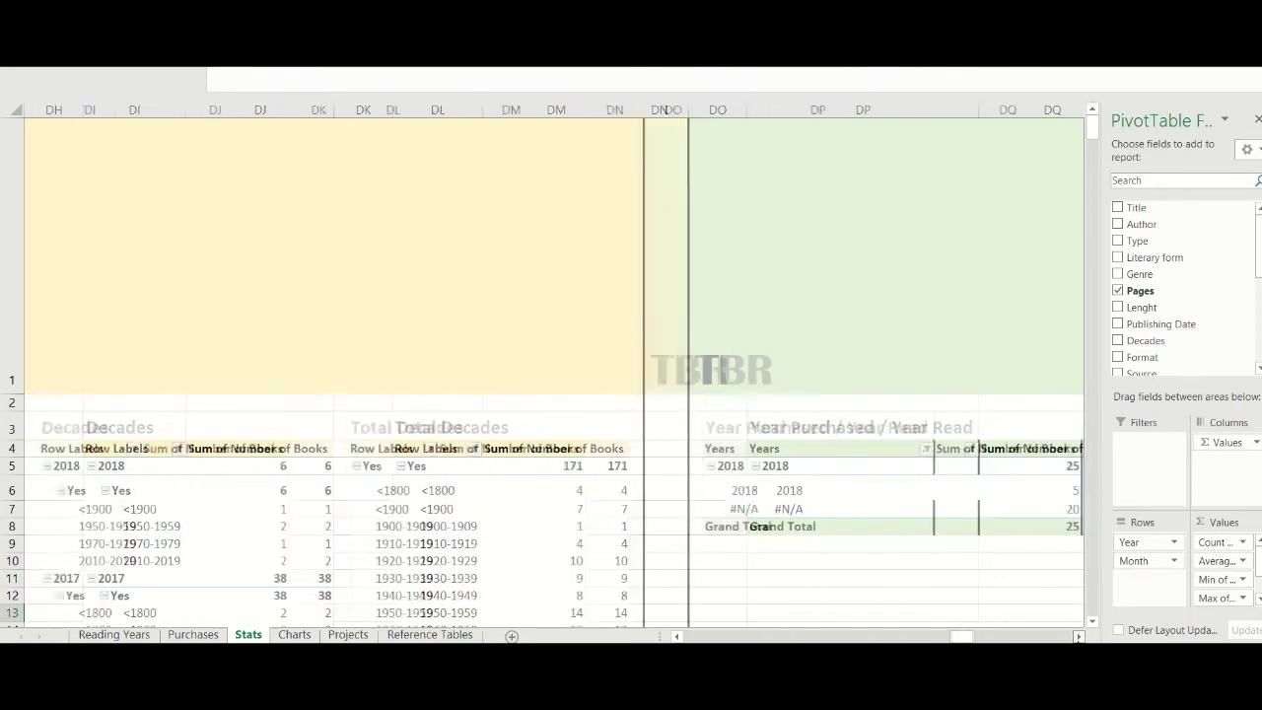
{"action": "scroll", "coordinate": [552, 375], "scroll_direction": "right", "scroll_amount": 1}
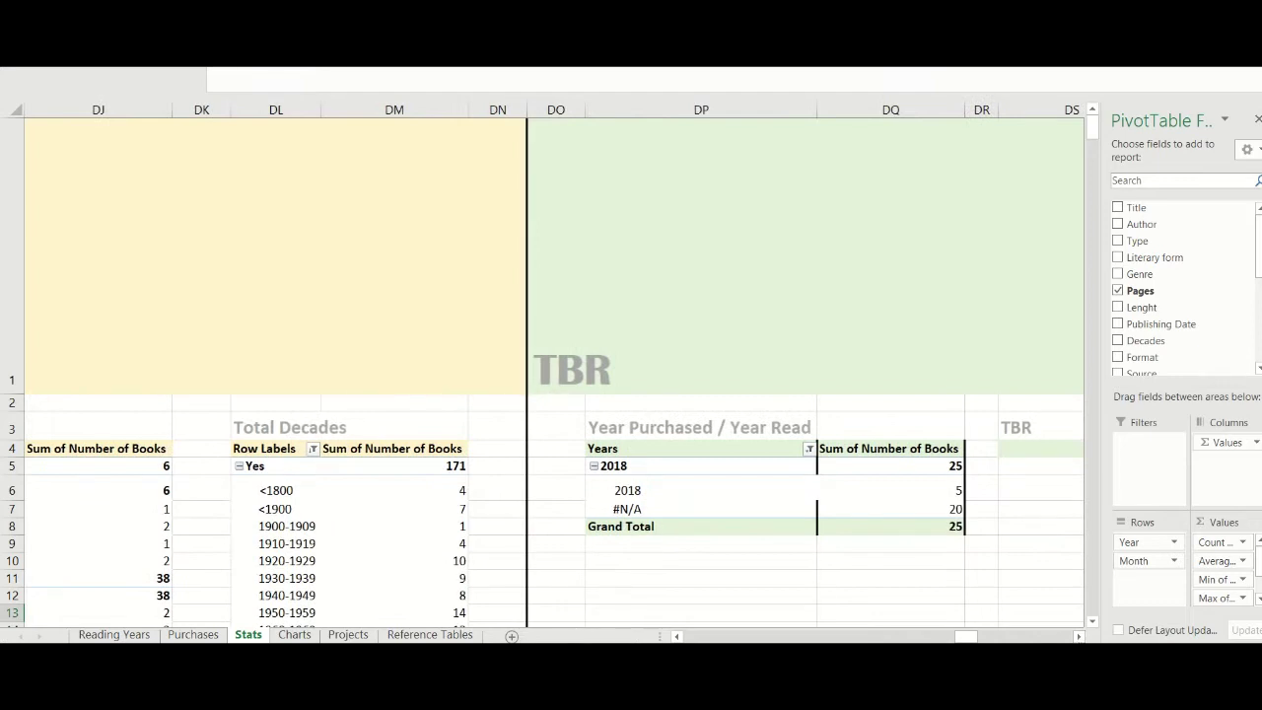
{"action": "left_click", "coordinate": [1078, 636]}
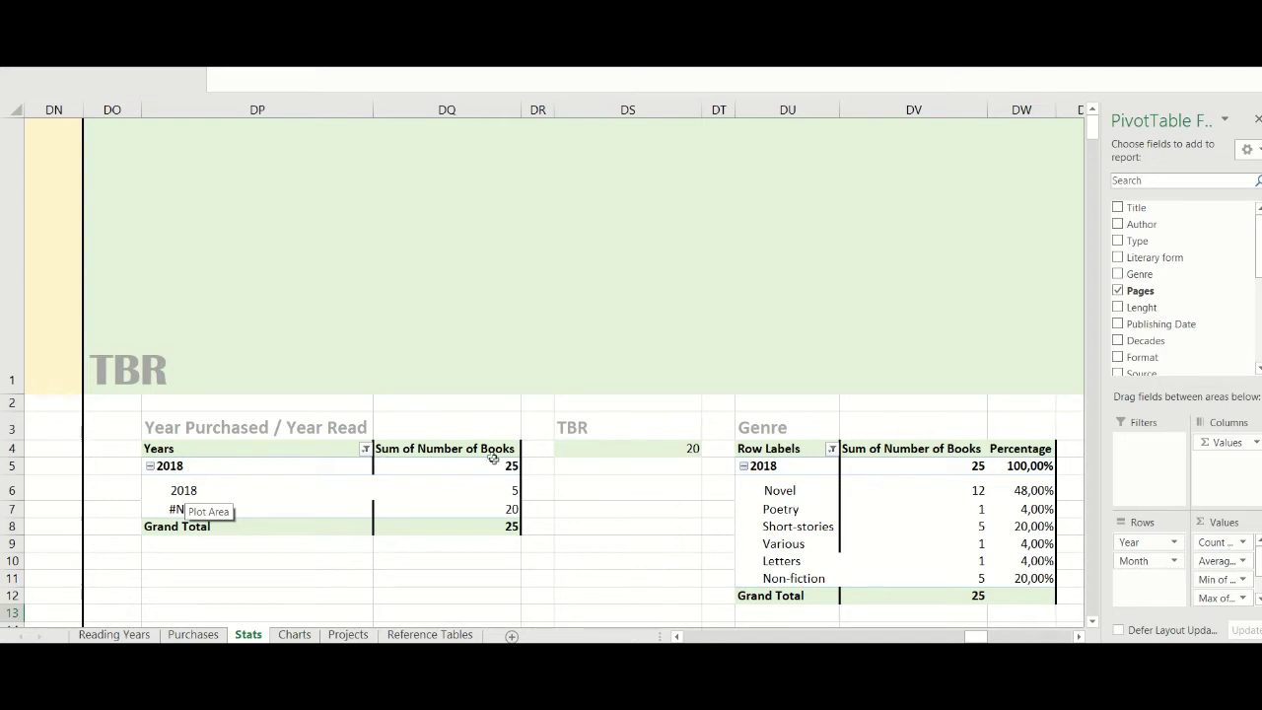
{"action": "mouse_move", "coordinate": [502, 463]}
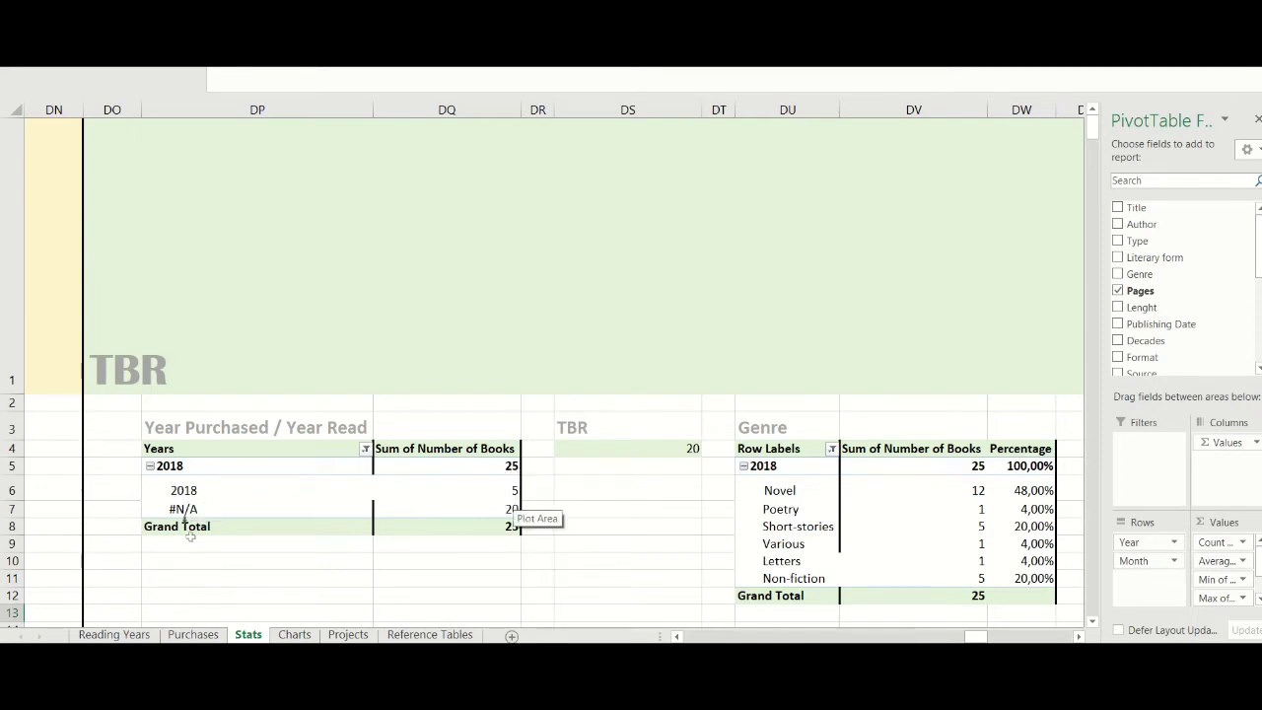
{"action": "mouse_move", "coordinate": [174, 513]}
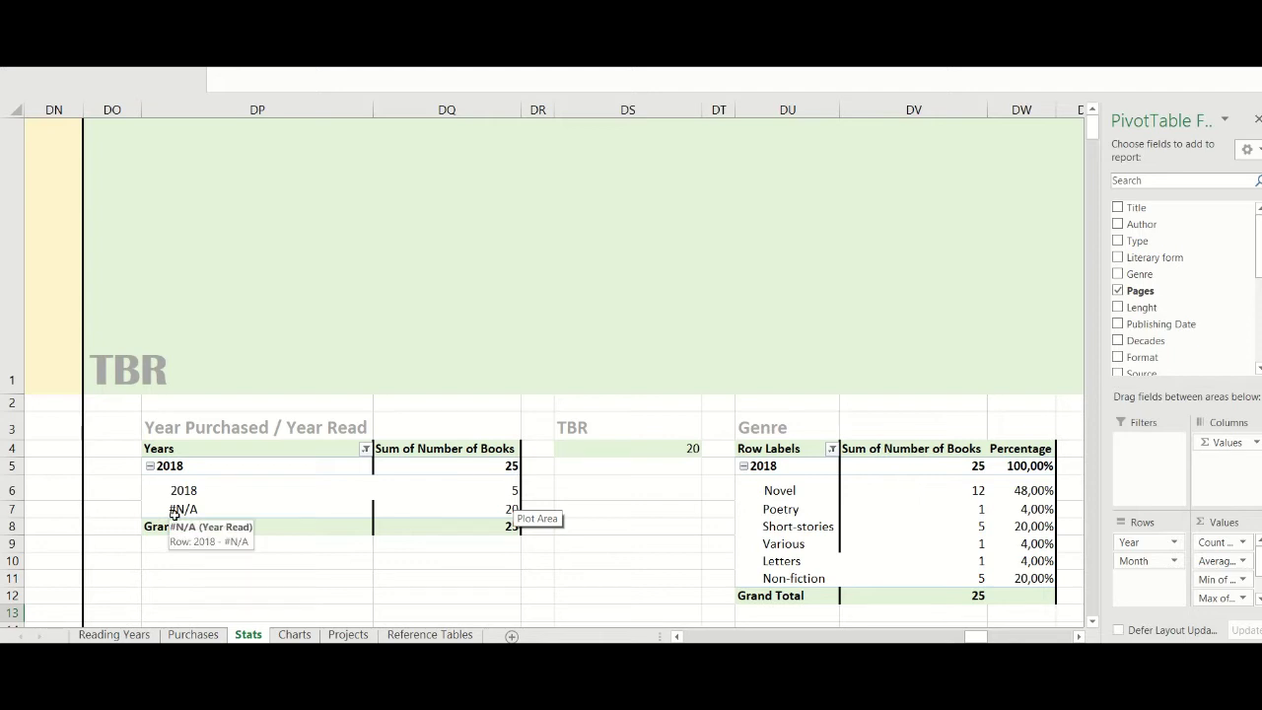
{"action": "left_click", "coordinate": [629, 450]}
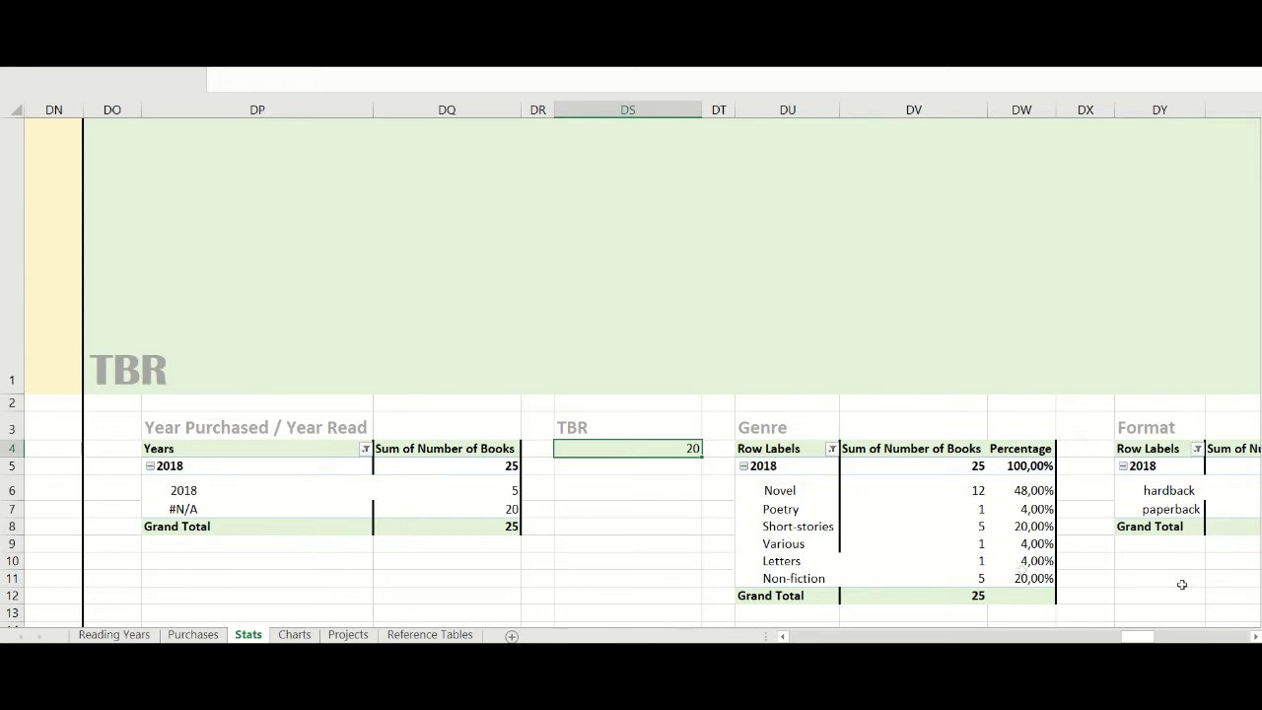
- Examine the Genre, Format, Lenght and Years on the TBR tables in the TBR section
{"action": "scroll", "coordinate": [1253, 636], "scroll_direction": "right", "scroll_amount": 4}
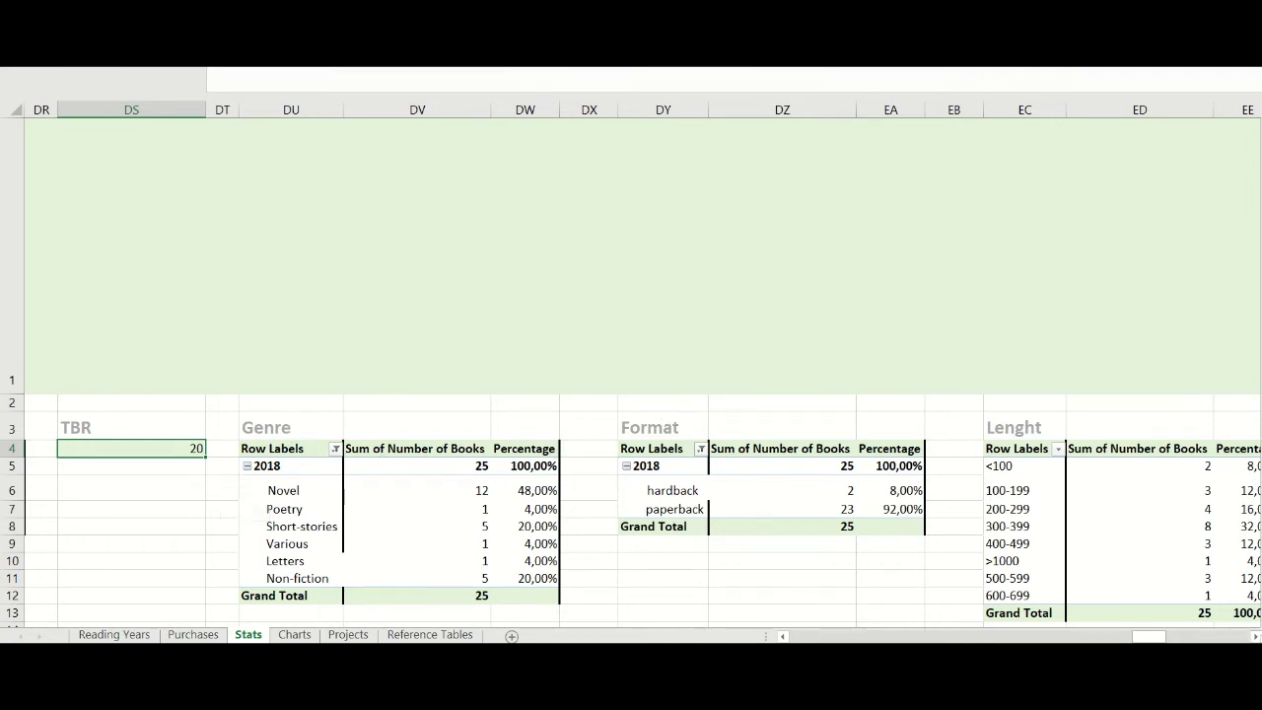
{"action": "scroll", "coordinate": [1255, 637], "scroll_direction": "right", "scroll_amount": 6}
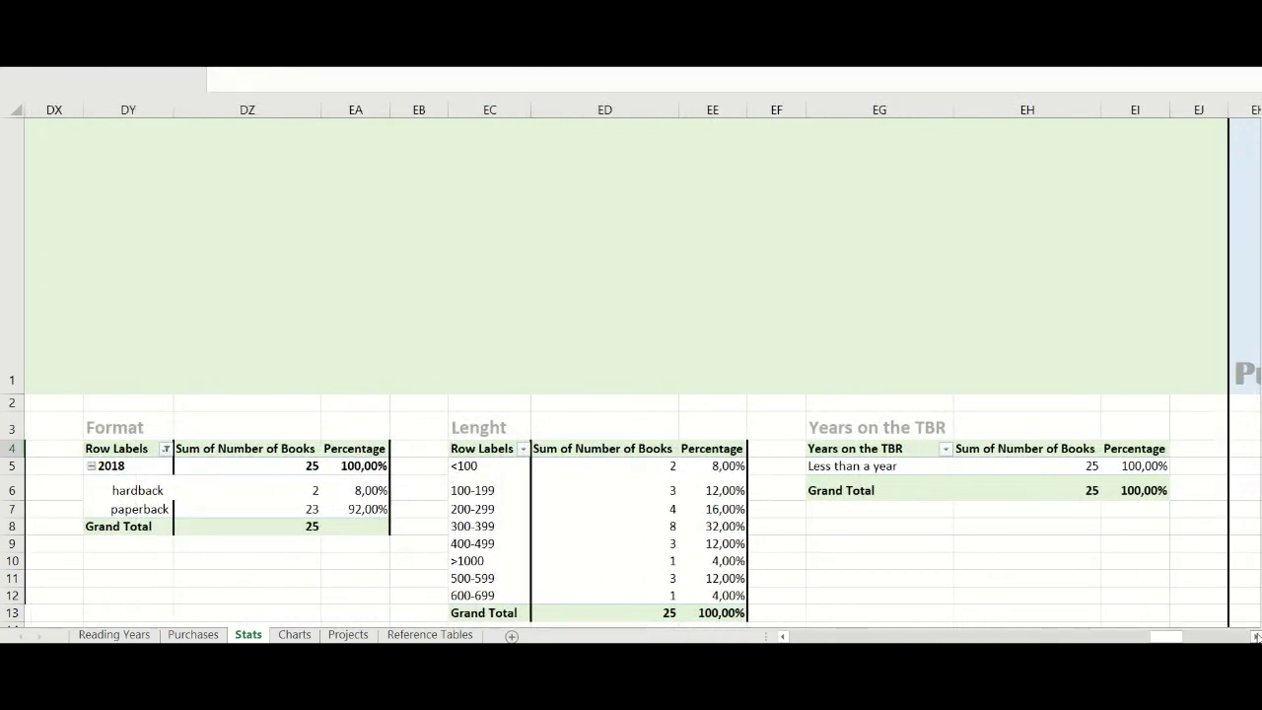
{"action": "scroll", "coordinate": [1255, 637], "scroll_direction": "right", "scroll_amount": 4}
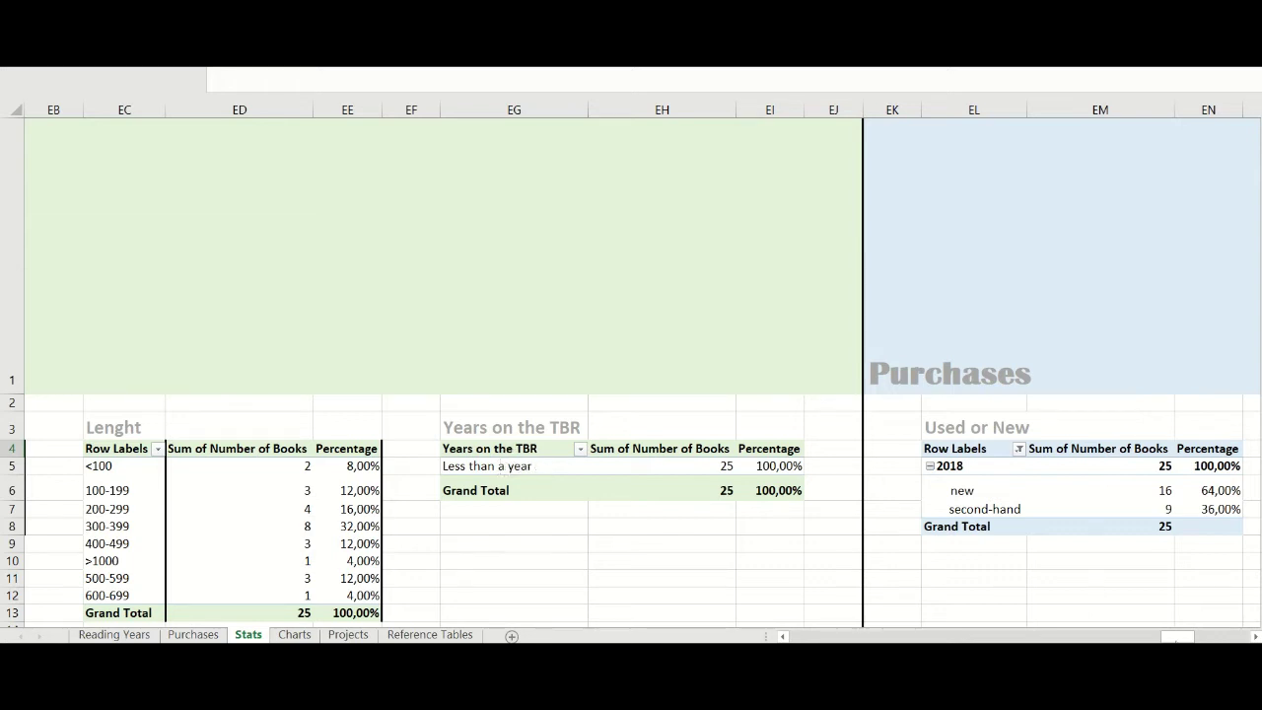
- Examine the Used or New, Source, Cost, Total Cost Read, Total Cost Unread and By Month tables in the Purchases section
{"action": "left_click", "coordinate": [1257, 636]}
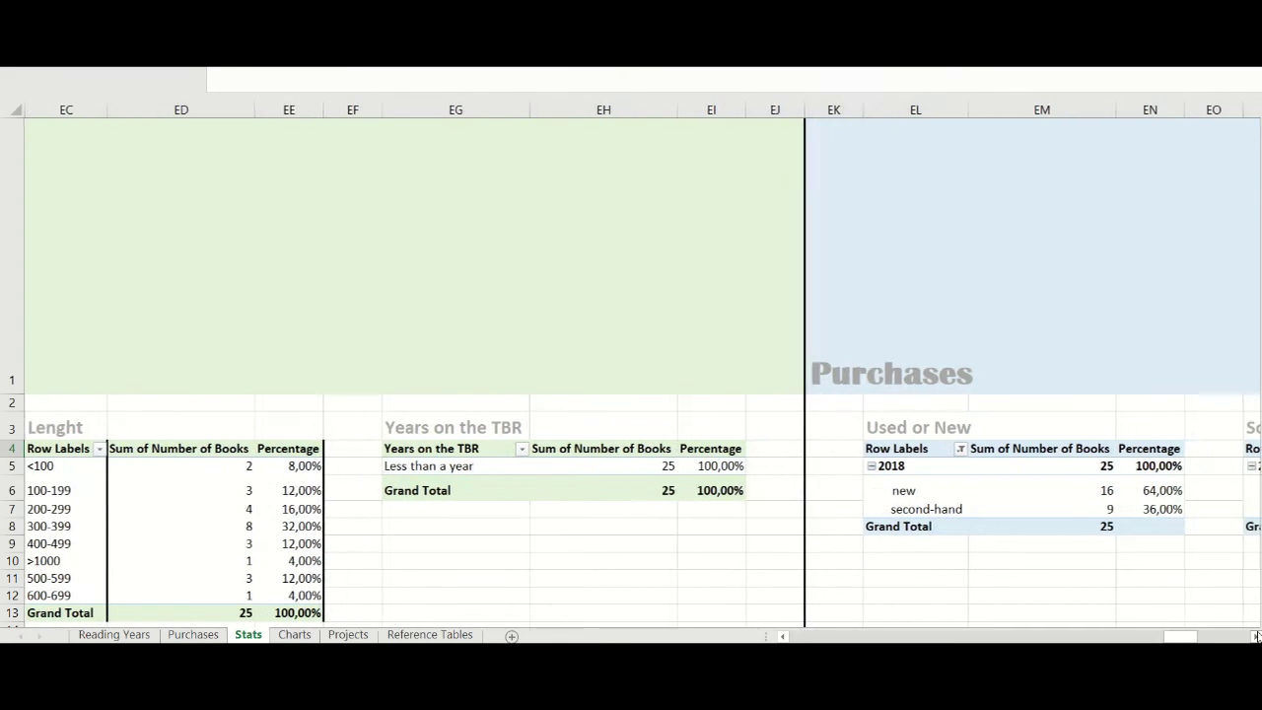
{"action": "left_click", "coordinate": [1257, 635]}
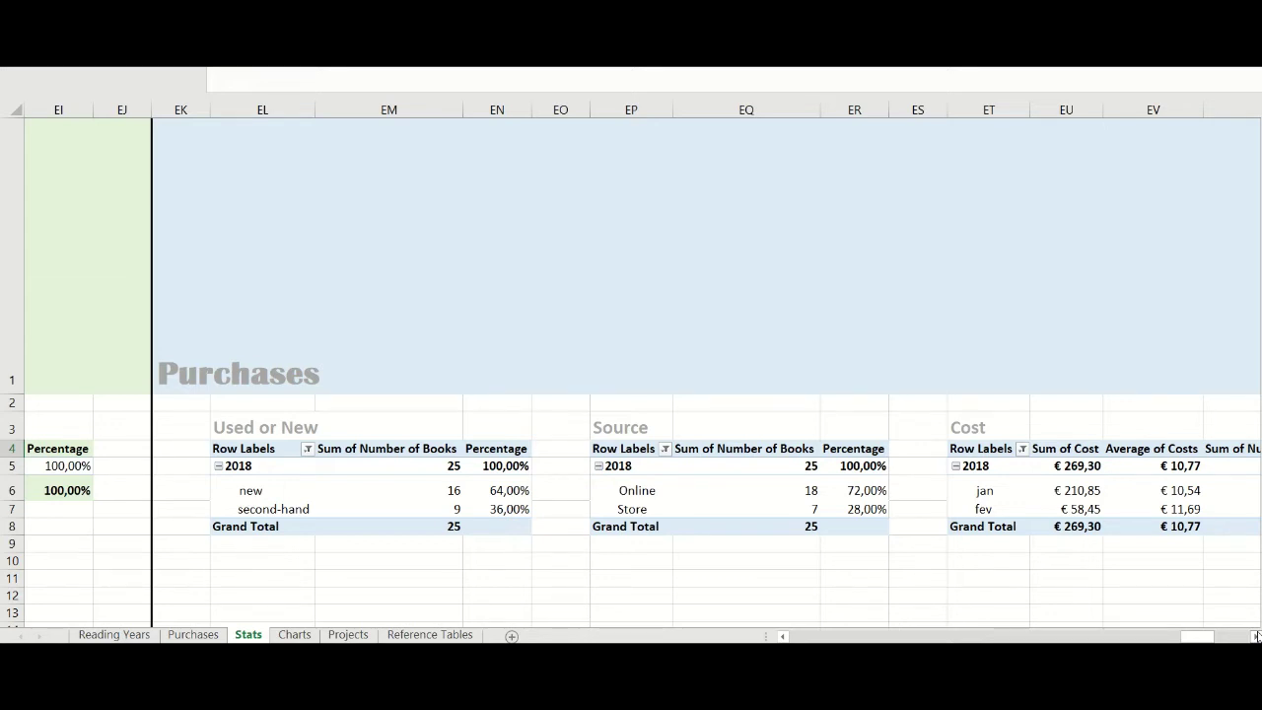
{"action": "left_click", "coordinate": [1257, 636]}
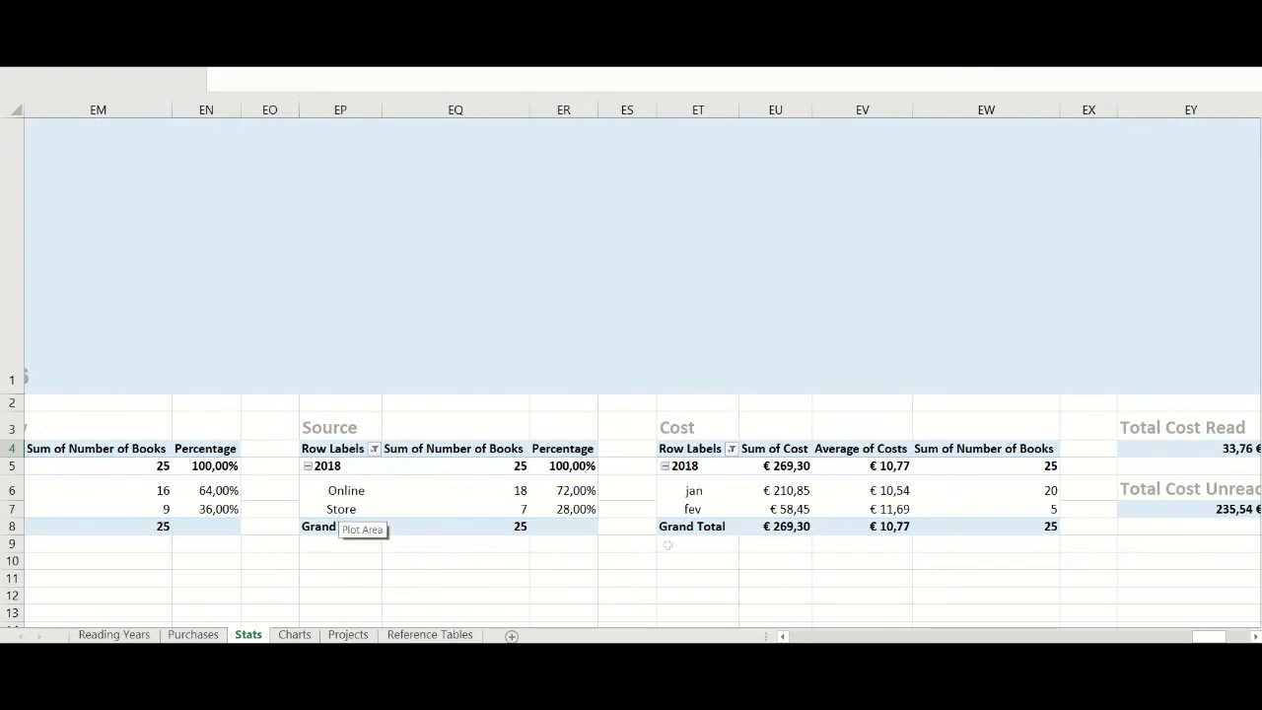
{"action": "left_click", "coordinate": [1257, 636]}
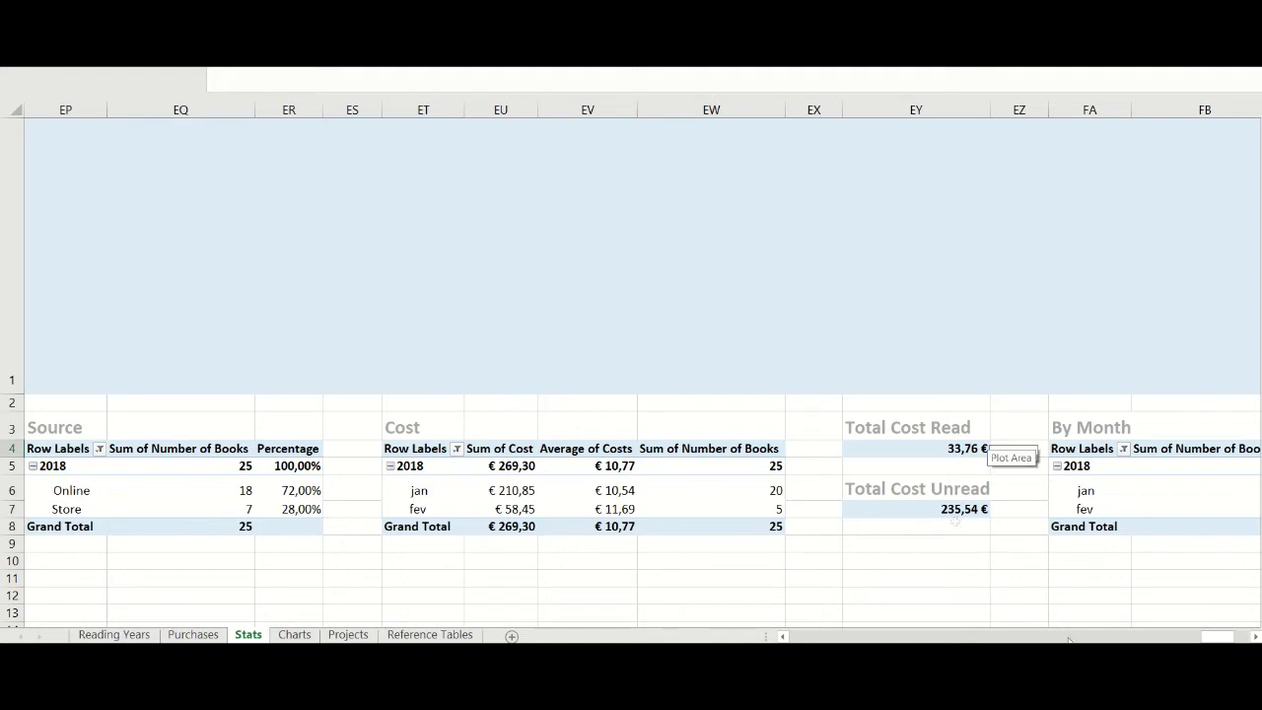
{"action": "left_click", "coordinate": [1254, 638]}
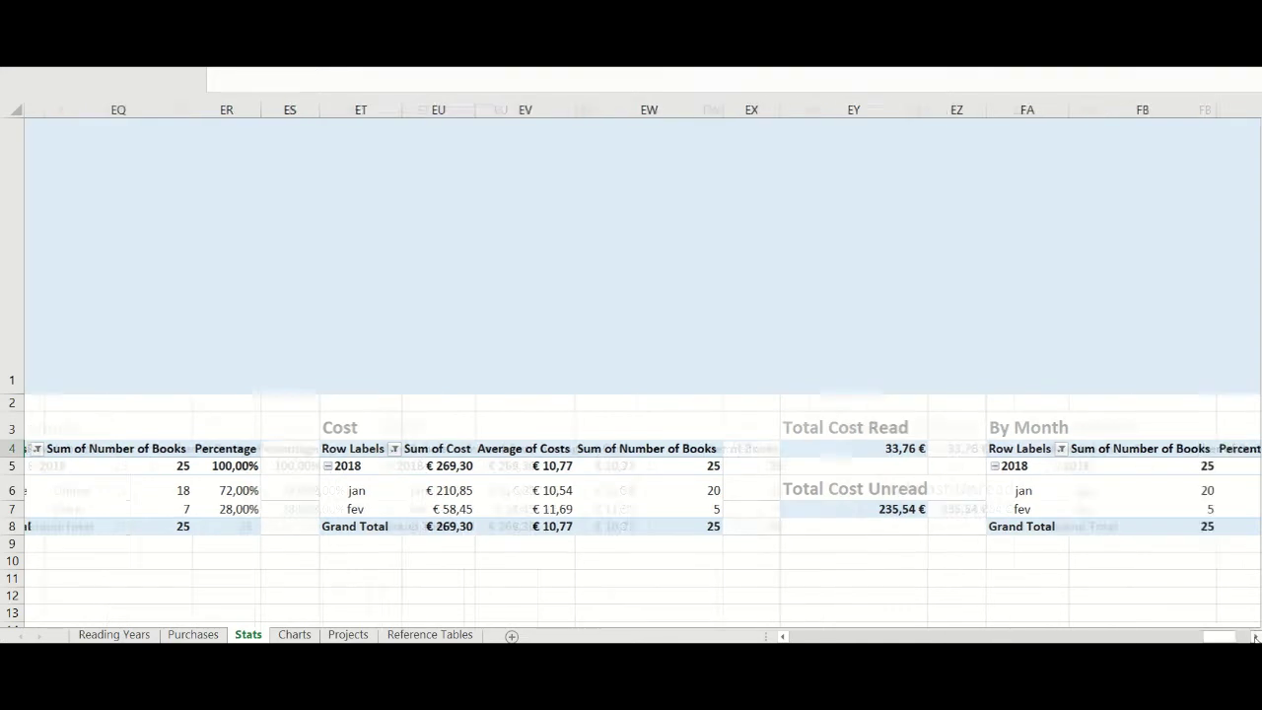
{"action": "left_click", "coordinate": [1254, 638]}
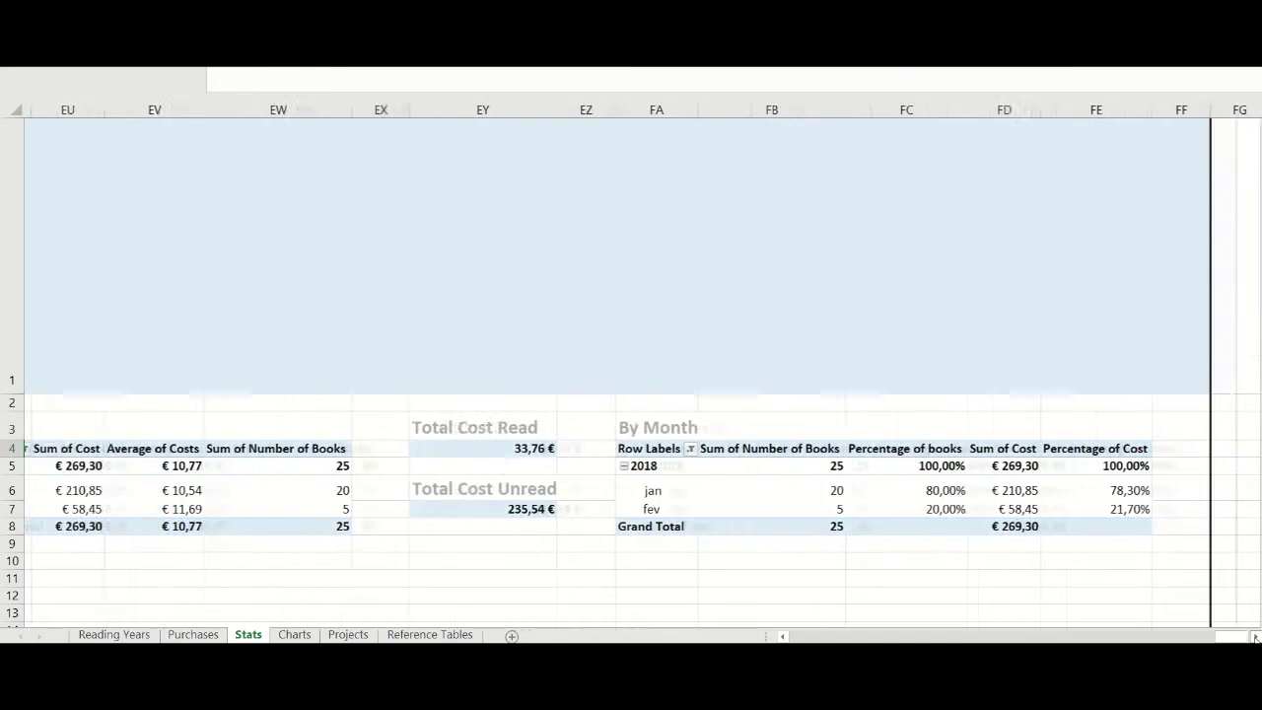
{"action": "left_click", "coordinate": [1255, 638]}
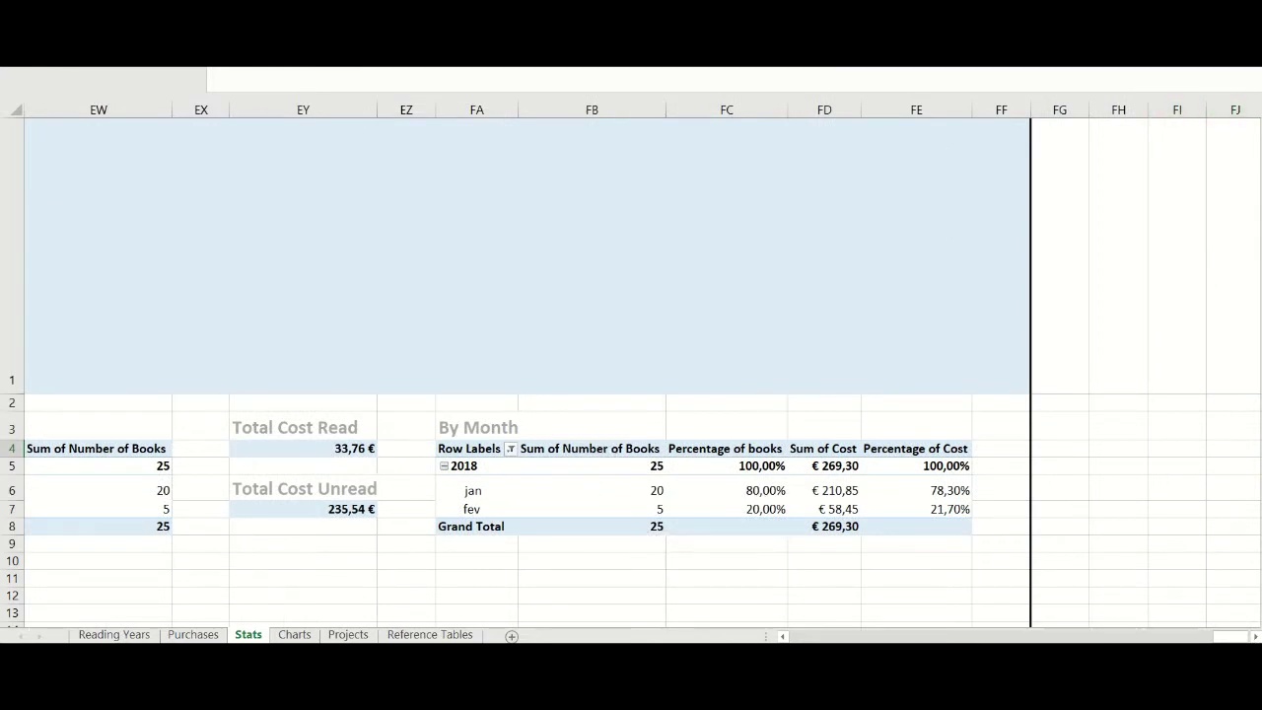
- Go to the Charts sheet and filter the Continent chart to show only the year 2018
{"action": "left_click", "coordinate": [294, 635]}
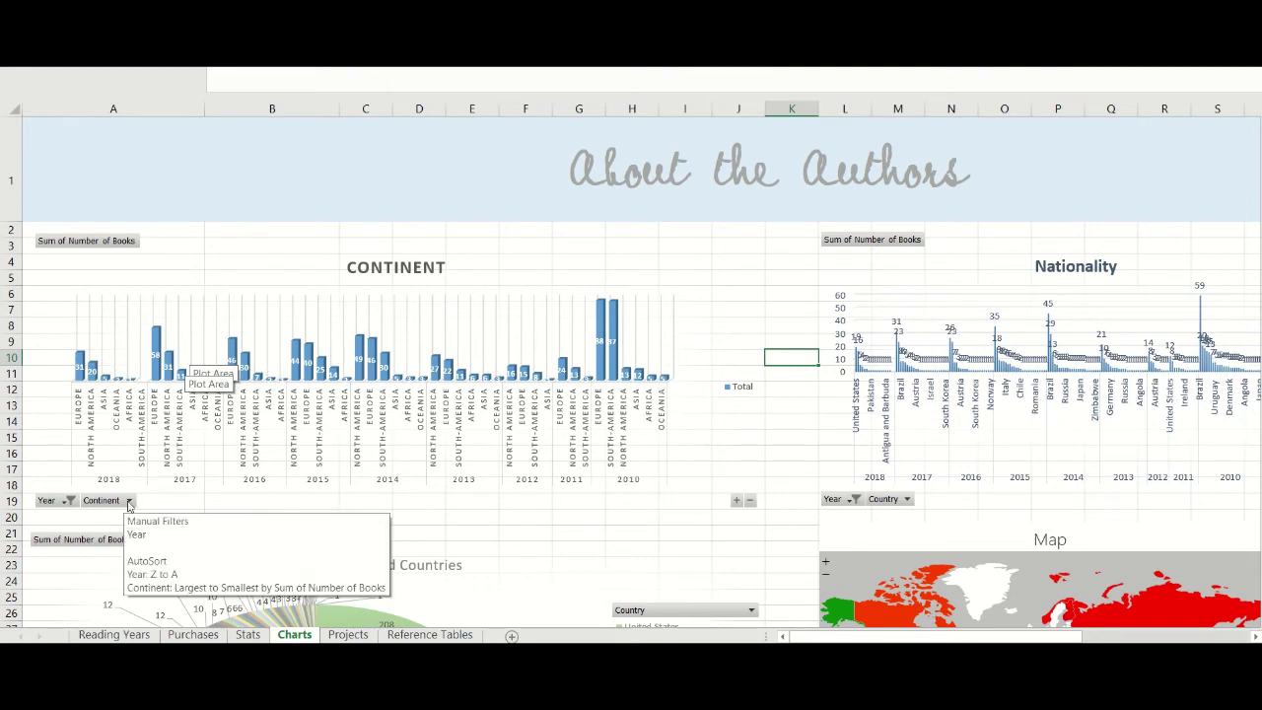
{"action": "left_click", "coordinate": [69, 502]}
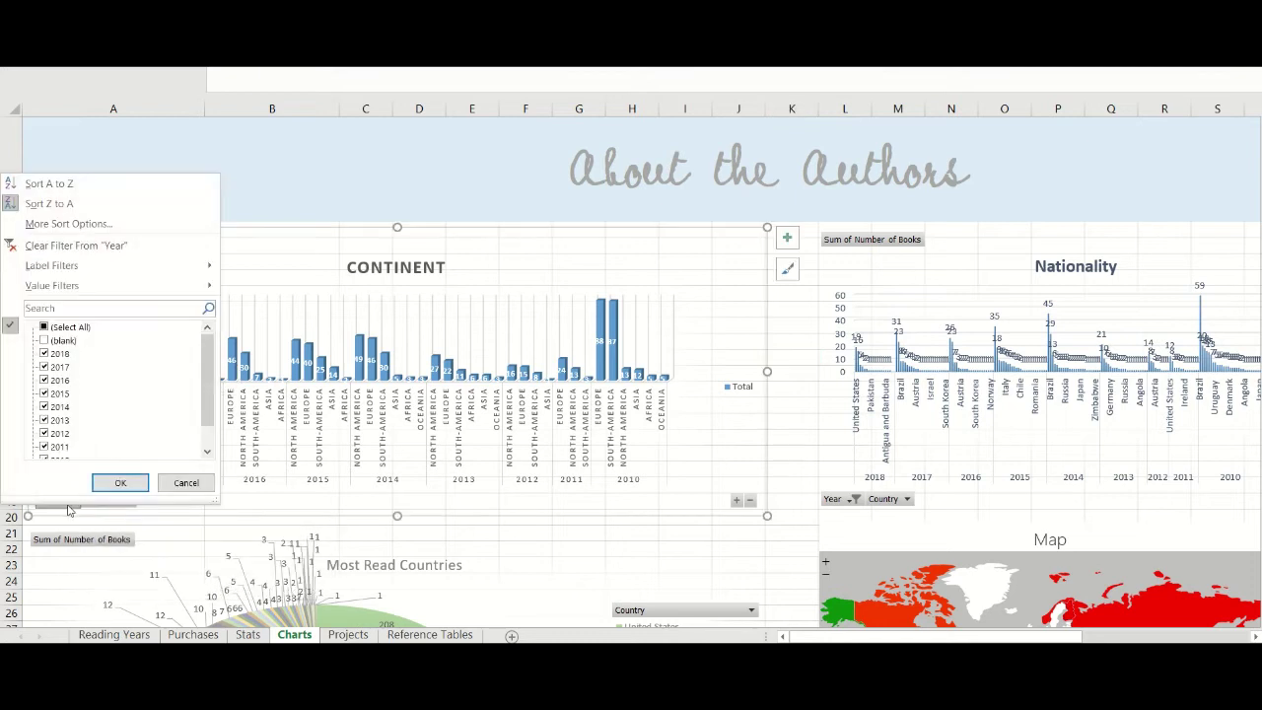
{"action": "left_click", "coordinate": [44, 329]}
{"action": "left_click", "coordinate": [44, 327]}
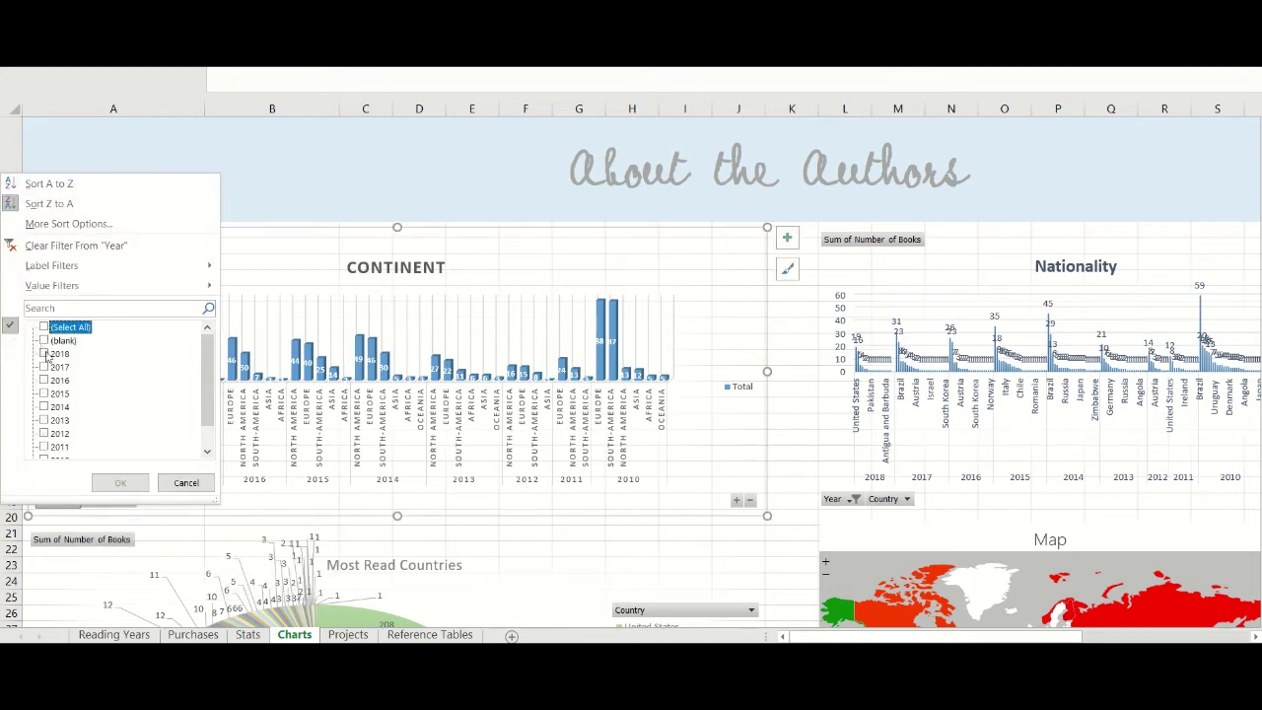
{"action": "left_click", "coordinate": [43, 353]}
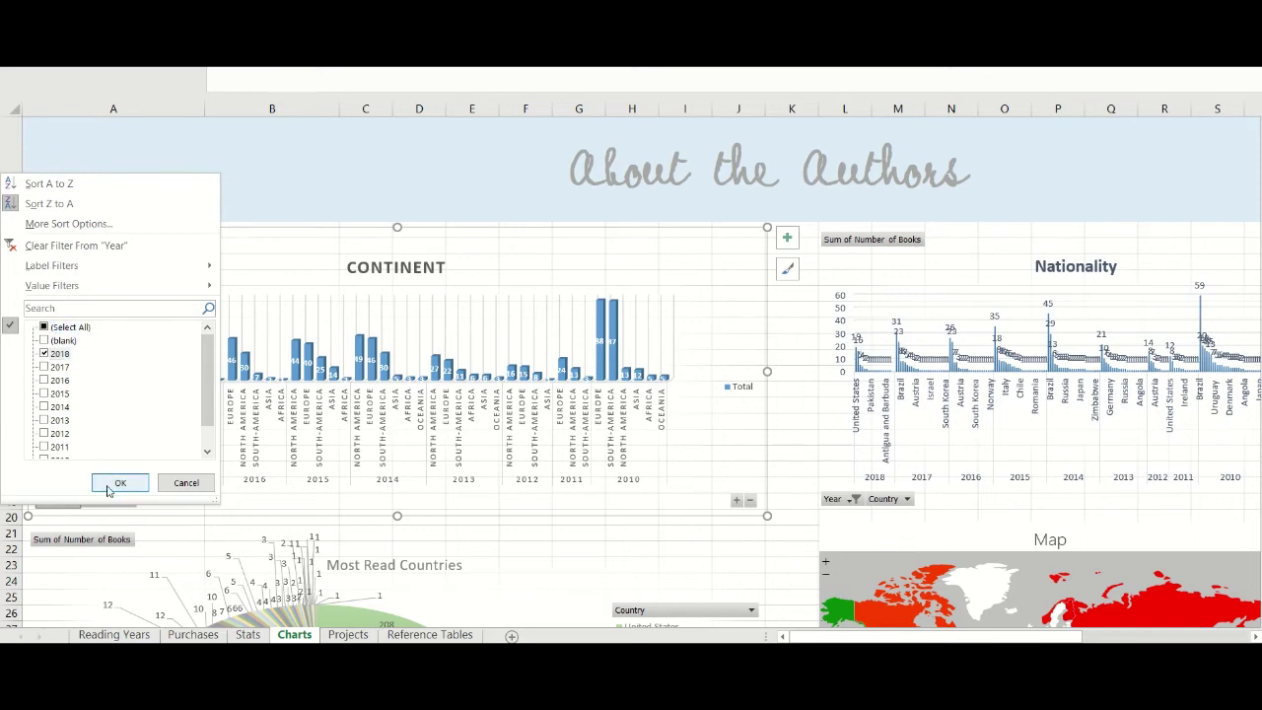
{"action": "left_click", "coordinate": [112, 484]}
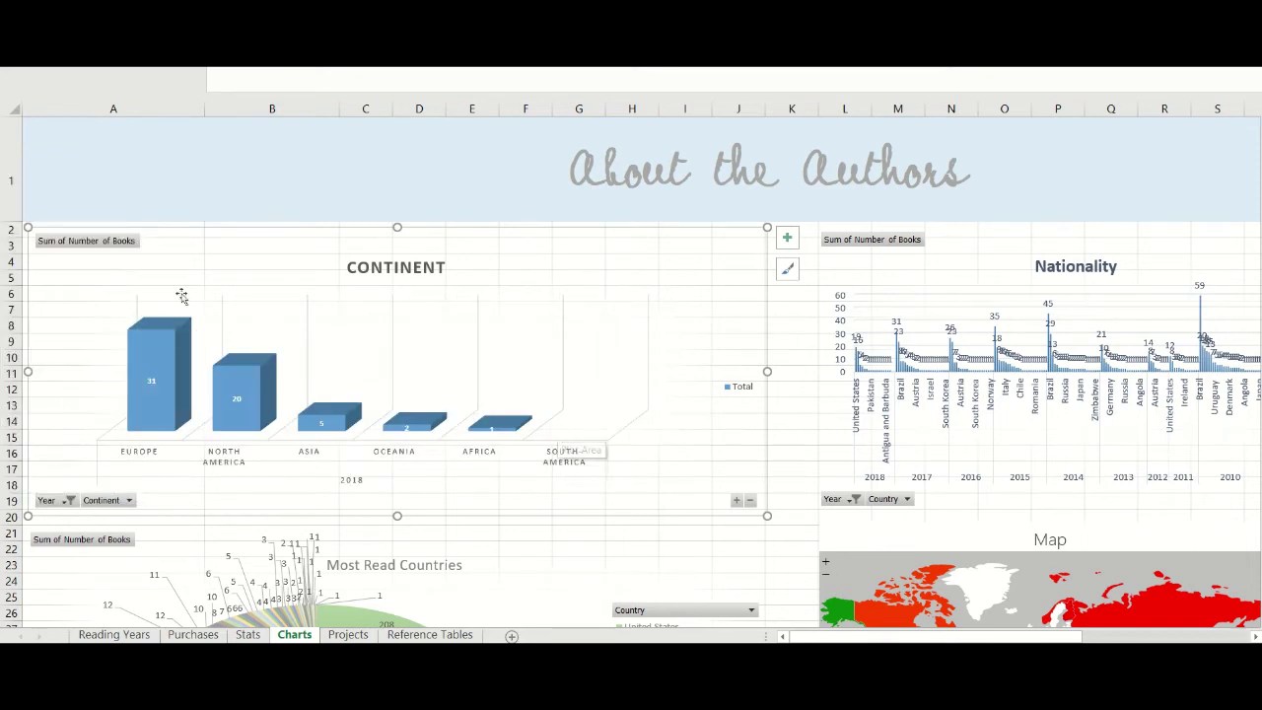
- Add 2017 to the Continent chart's Year filter, then deselect the chart
{"action": "left_click", "coordinate": [68, 502]}
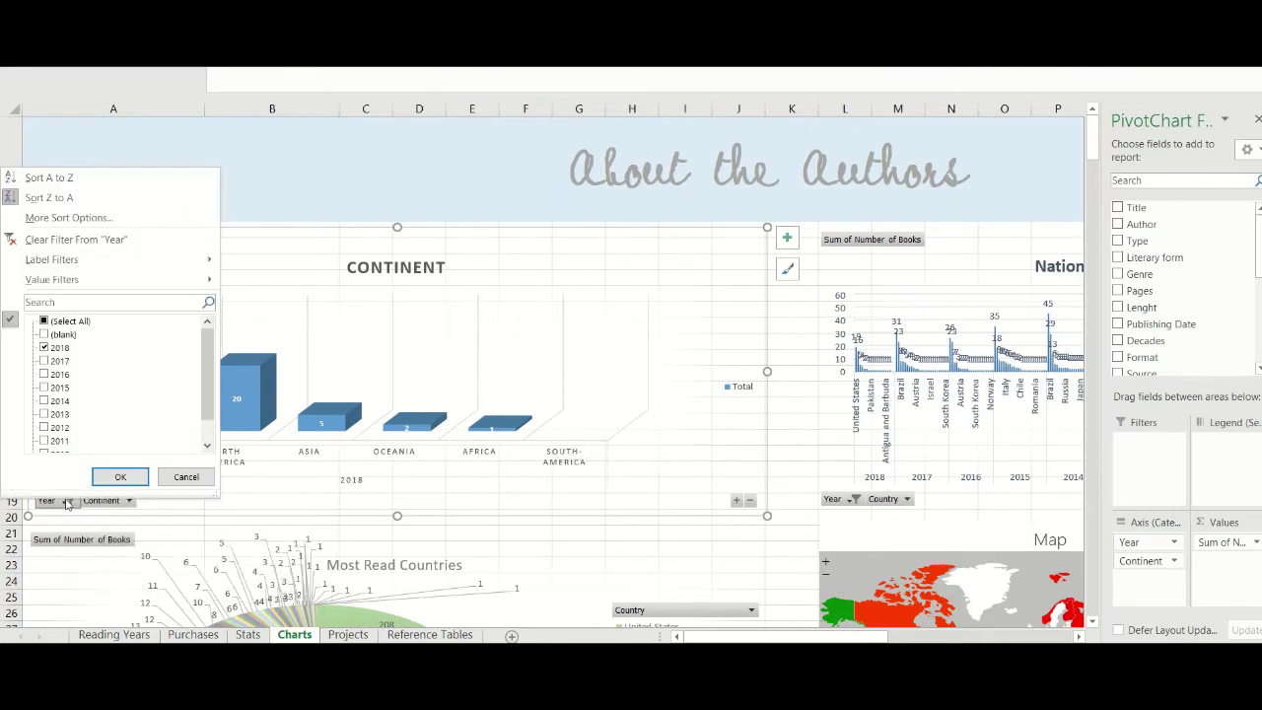
{"action": "left_click", "coordinate": [45, 362]}
{"action": "left_click", "coordinate": [122, 477]}
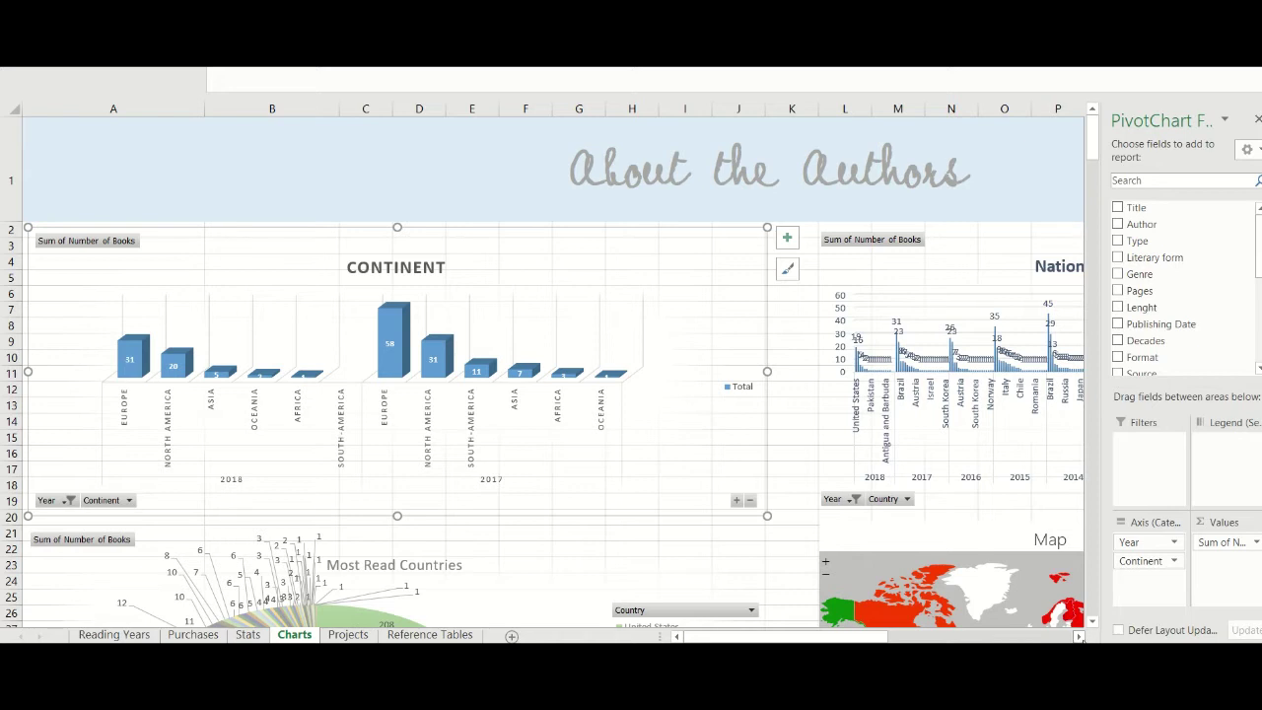
{"action": "left_click", "coordinate": [794, 490]}
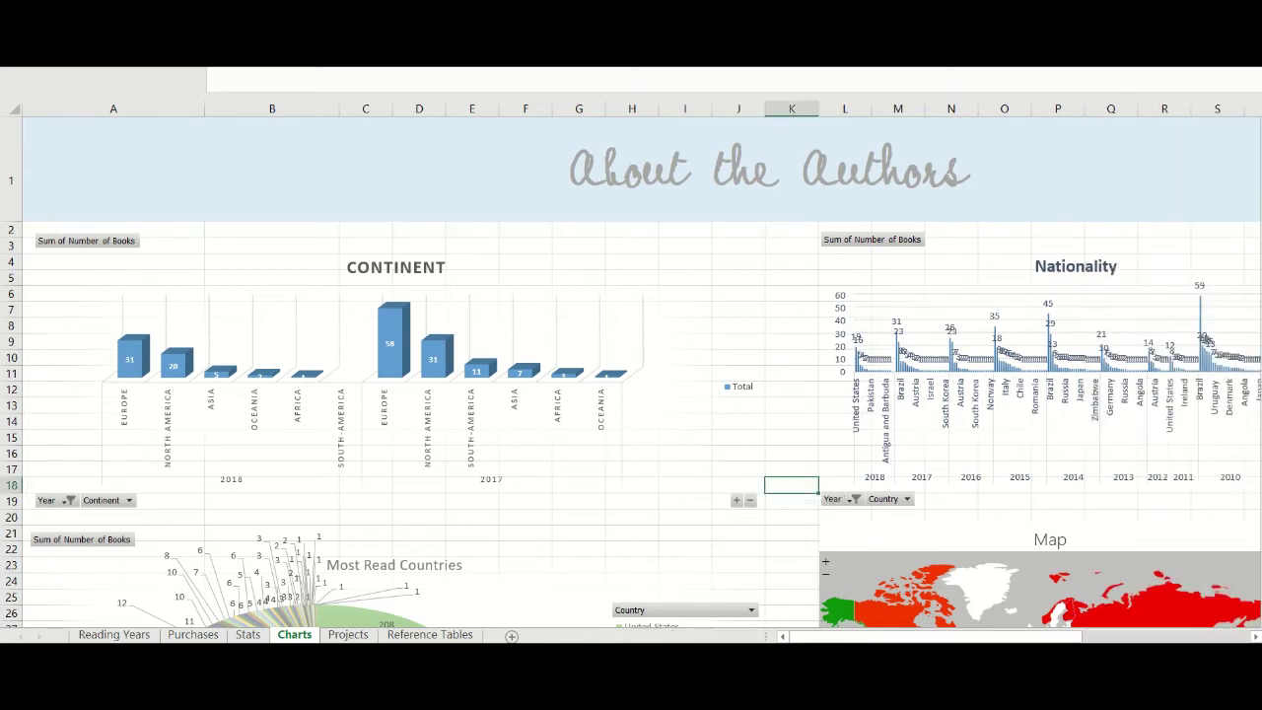
- Filter the Nationality chart to show only the year 2018
{"action": "scroll", "coordinate": [595, 271], "scroll_direction": "right", "scroll_amount": 3}
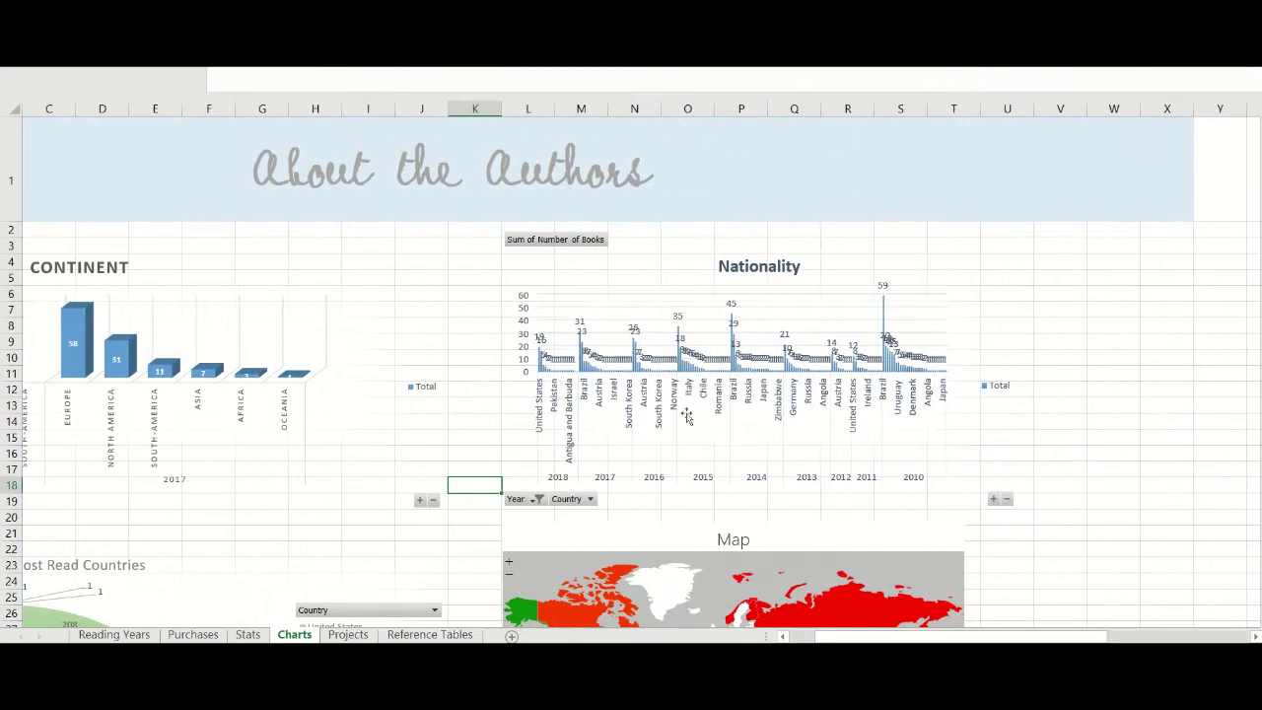
{"action": "left_click", "coordinate": [654, 259]}
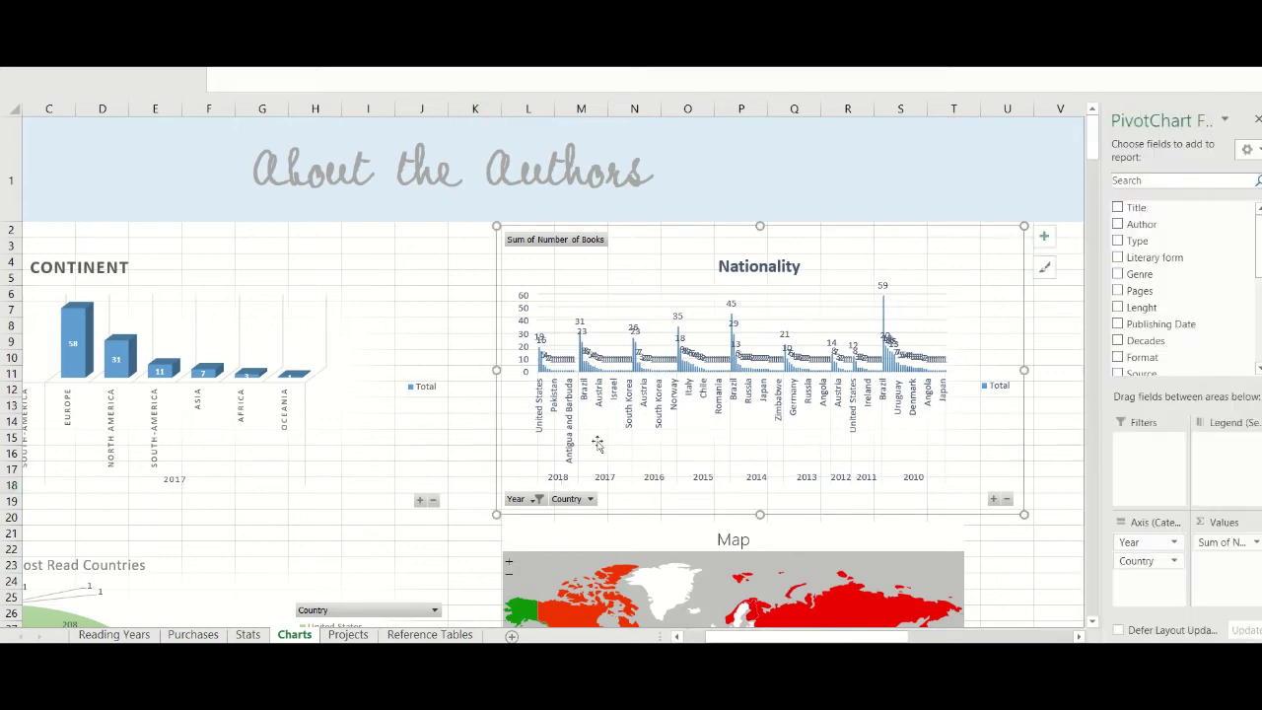
{"action": "left_click", "coordinate": [537, 500]}
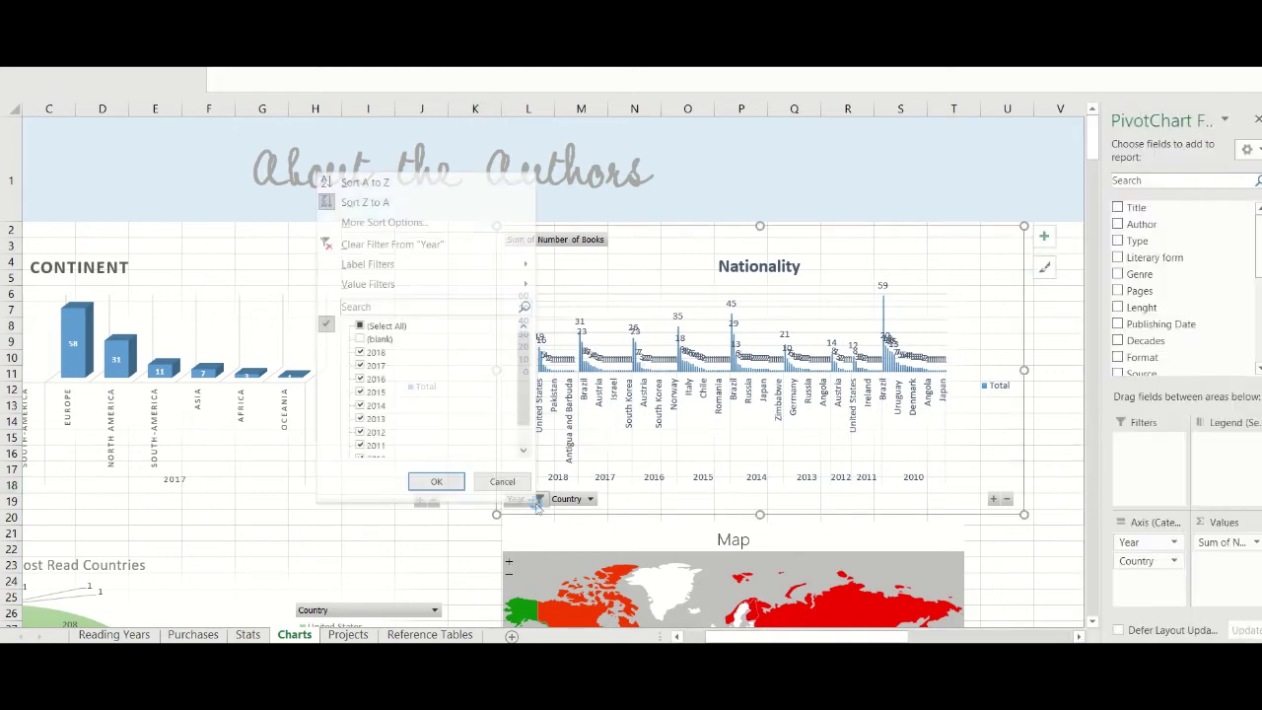
{"action": "left_click", "coordinate": [358, 329]}
{"action": "left_click", "coordinate": [360, 327]}
{"action": "left_click", "coordinate": [361, 352]}
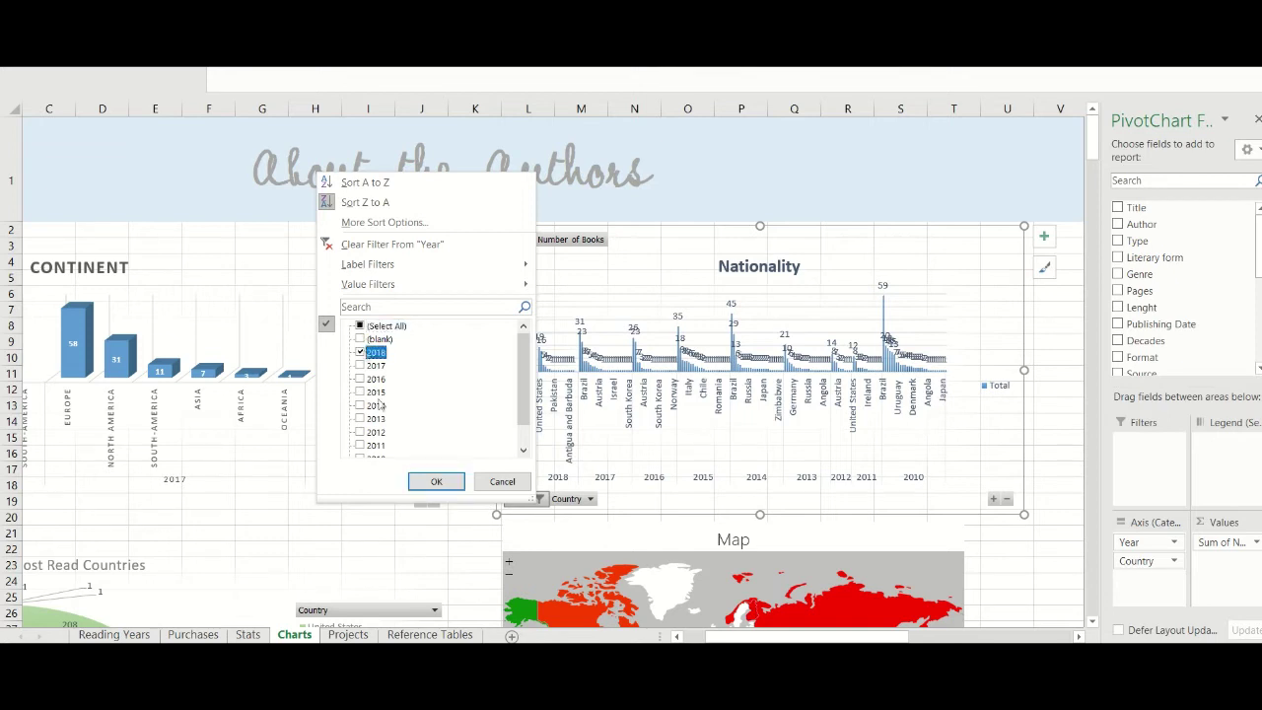
{"action": "left_click", "coordinate": [435, 482]}
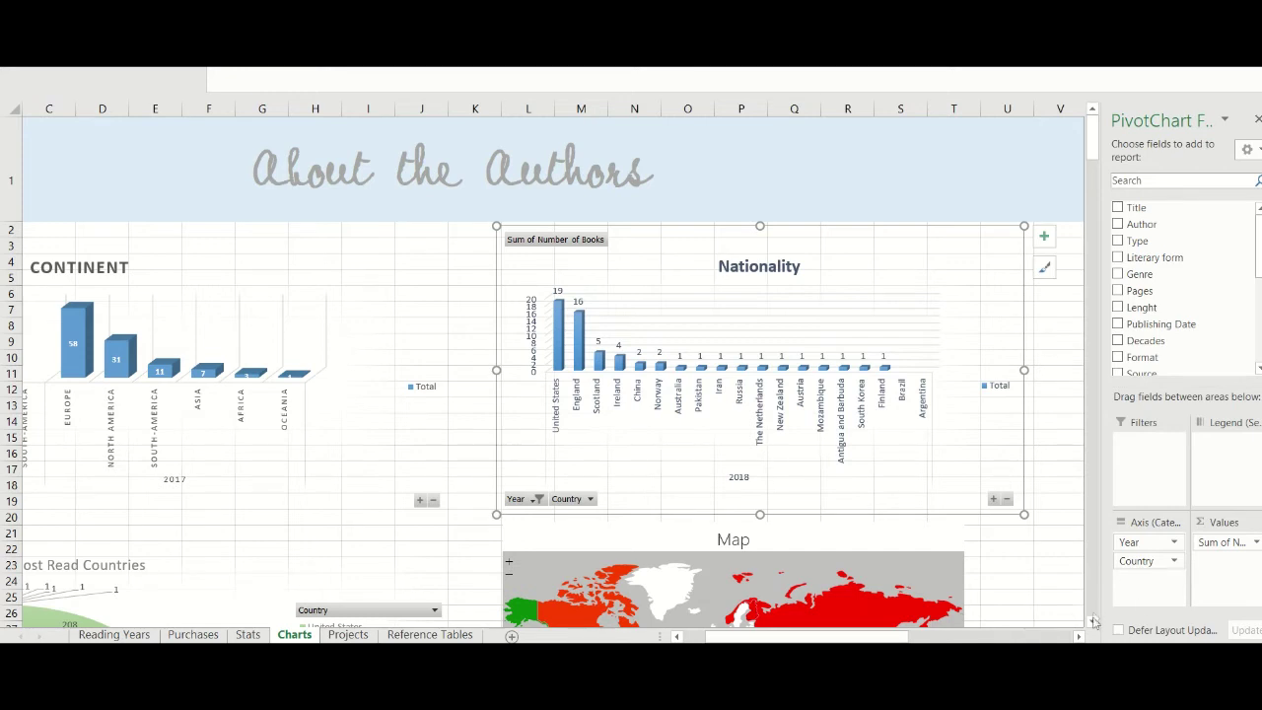
- Examine the Map and the Most Read Countries pie chart in the About the Authors section
{"action": "scroll", "coordinate": [1092, 621], "scroll_direction": "down", "scroll_amount": 3}
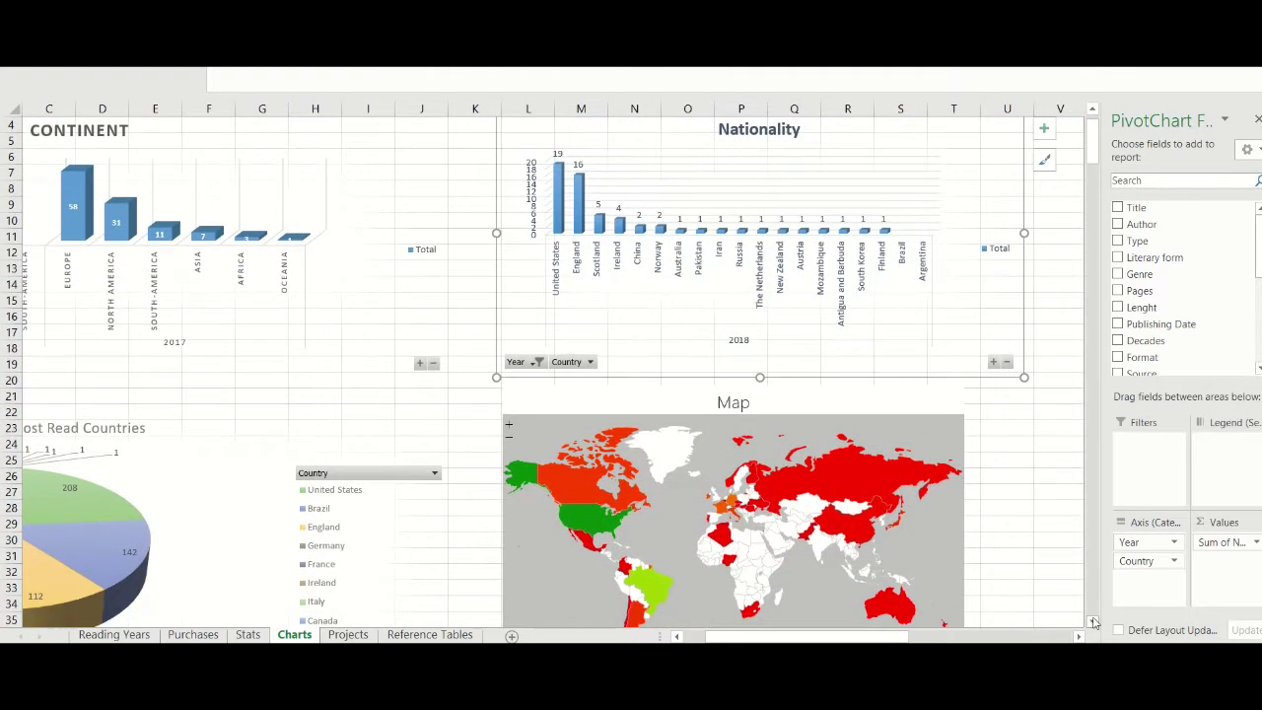
{"action": "scroll", "coordinate": [1092, 623], "scroll_direction": "down", "scroll_amount": 2}
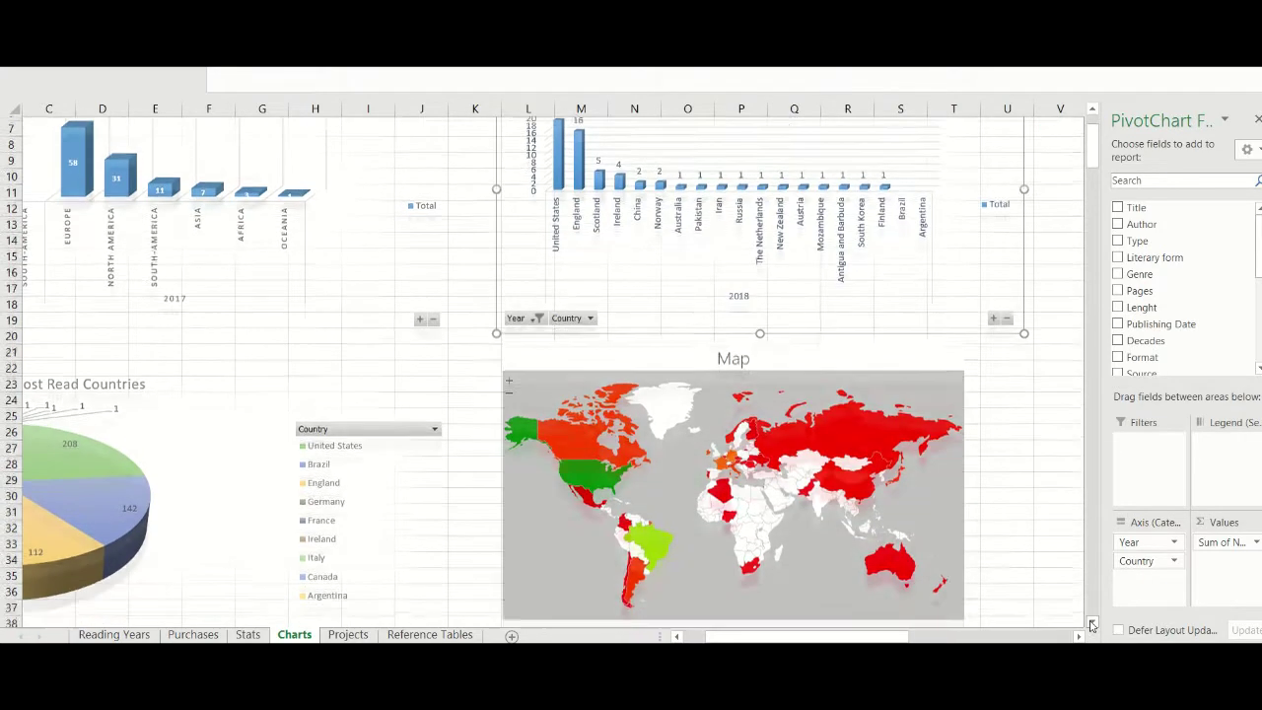
{"action": "left_click_drag", "start_coordinate": [753, 636], "coordinate": [728, 637]}
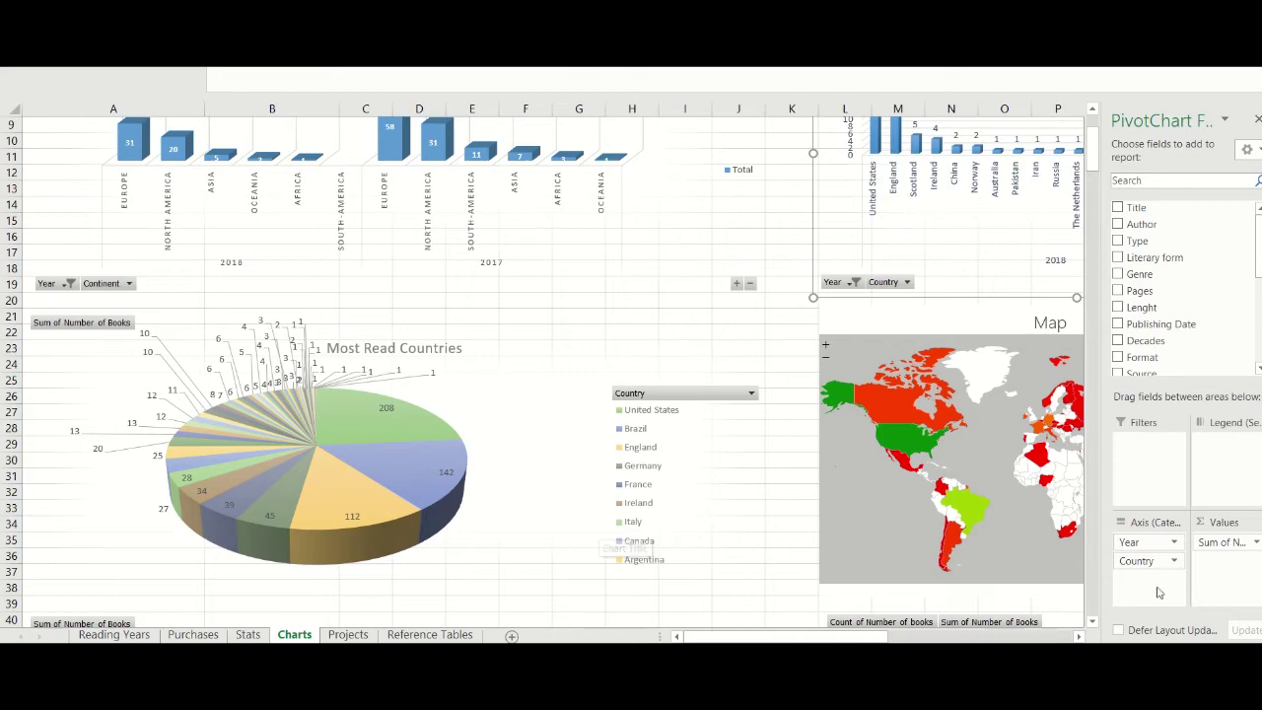
- Examine the Most Read Gender pie chart below the Most Read Countries chart
{"action": "left_click", "coordinate": [1092, 622]}
{"action": "left_click", "coordinate": [1092, 622]}
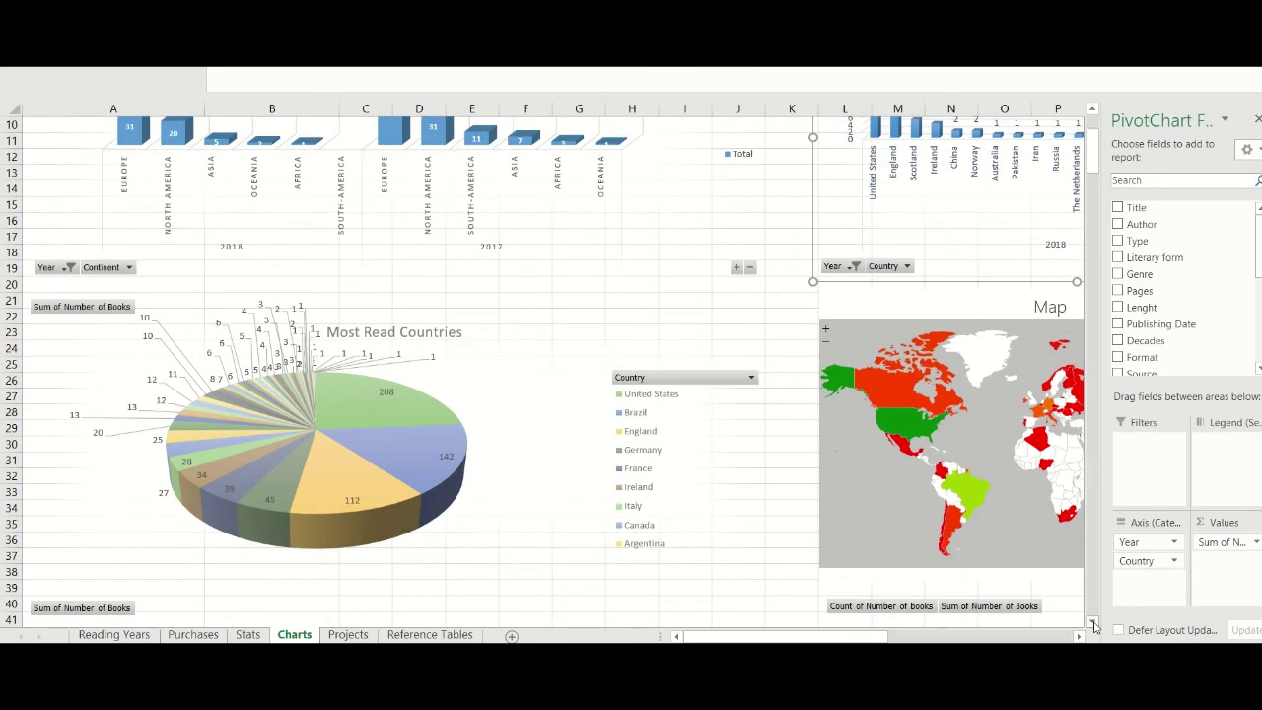
{"action": "left_click", "coordinate": [1092, 622]}
{"action": "left_click", "coordinate": [1092, 622]}
{"action": "left_click", "coordinate": [1092, 622]}
{"action": "left_click", "coordinate": [1092, 622]}
{"action": "left_click", "coordinate": [1092, 622]}
{"action": "left_click", "coordinate": [1092, 622]}
{"action": "left_click", "coordinate": [1092, 622]}
{"action": "left_click", "coordinate": [1092, 622]}
{"action": "left_click", "coordinate": [1092, 622]}
{"action": "left_click", "coordinate": [1092, 622]}
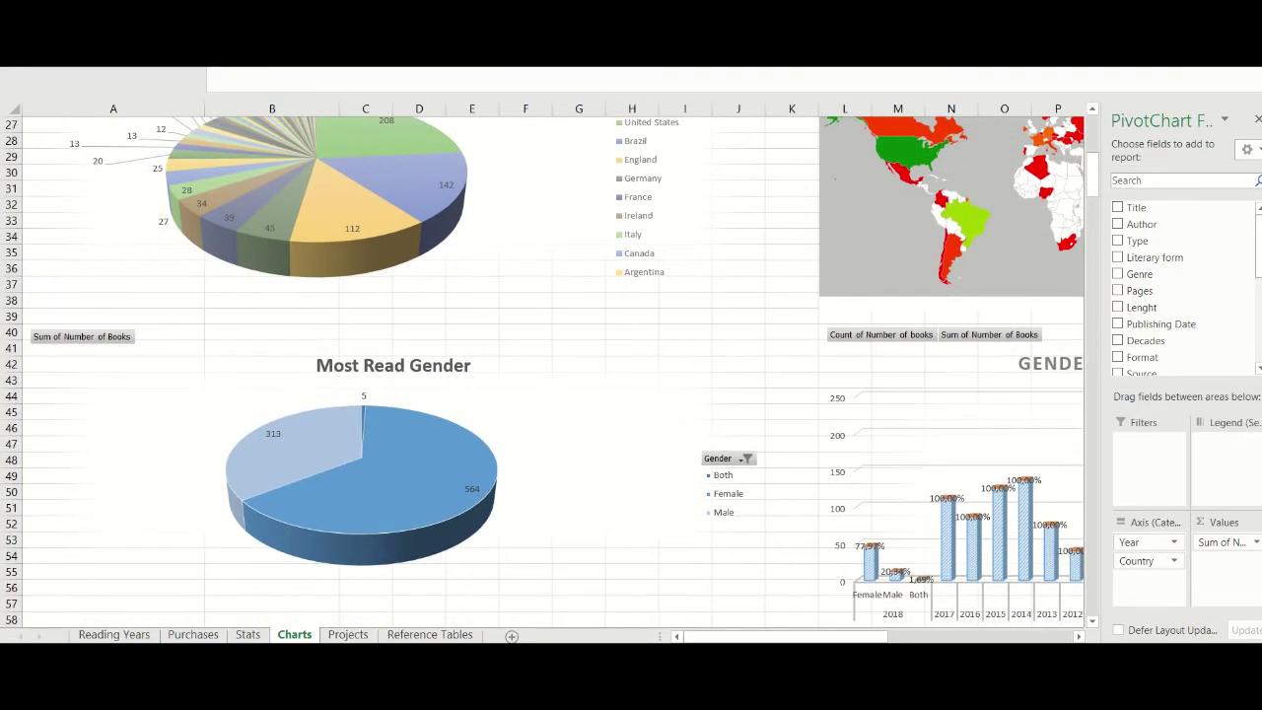
- Filter the Gender column chart to show only the year 2018
{"action": "left_click", "coordinate": [1078, 637]}
{"action": "left_click", "coordinate": [1078, 637]}
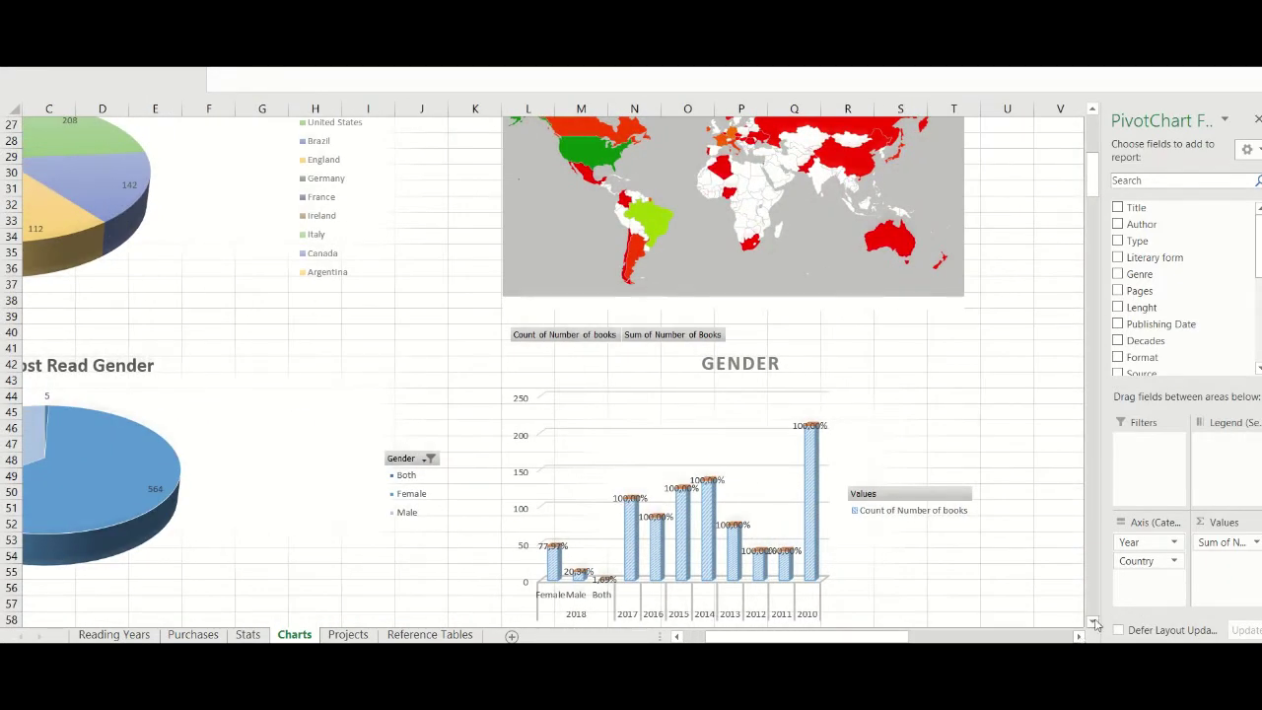
{"action": "left_click", "coordinate": [1092, 622]}
{"action": "left_click", "coordinate": [1093, 622]}
{"action": "left_click", "coordinate": [1092, 622]}
{"action": "left_click", "coordinate": [1092, 622]}
{"action": "left_click", "coordinate": [544, 573]}
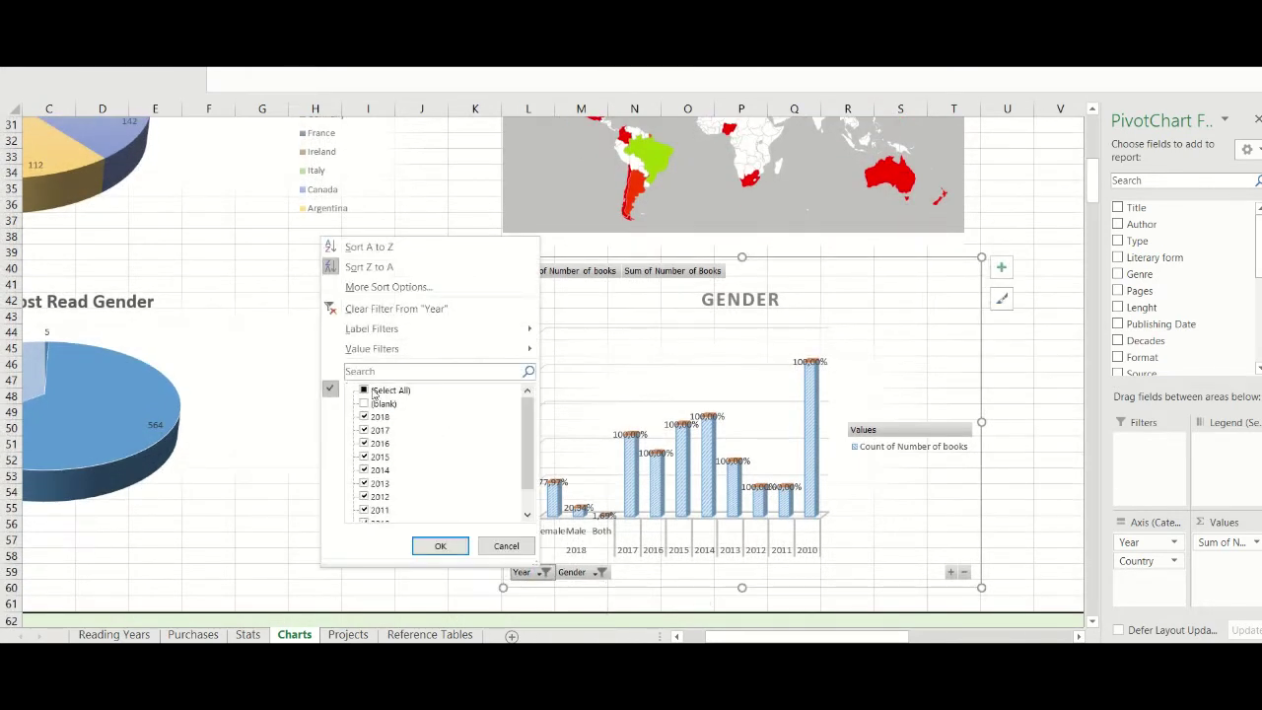
{"action": "left_click", "coordinate": [367, 392]}
{"action": "left_click", "coordinate": [364, 392]}
{"action": "left_click", "coordinate": [364, 417]}
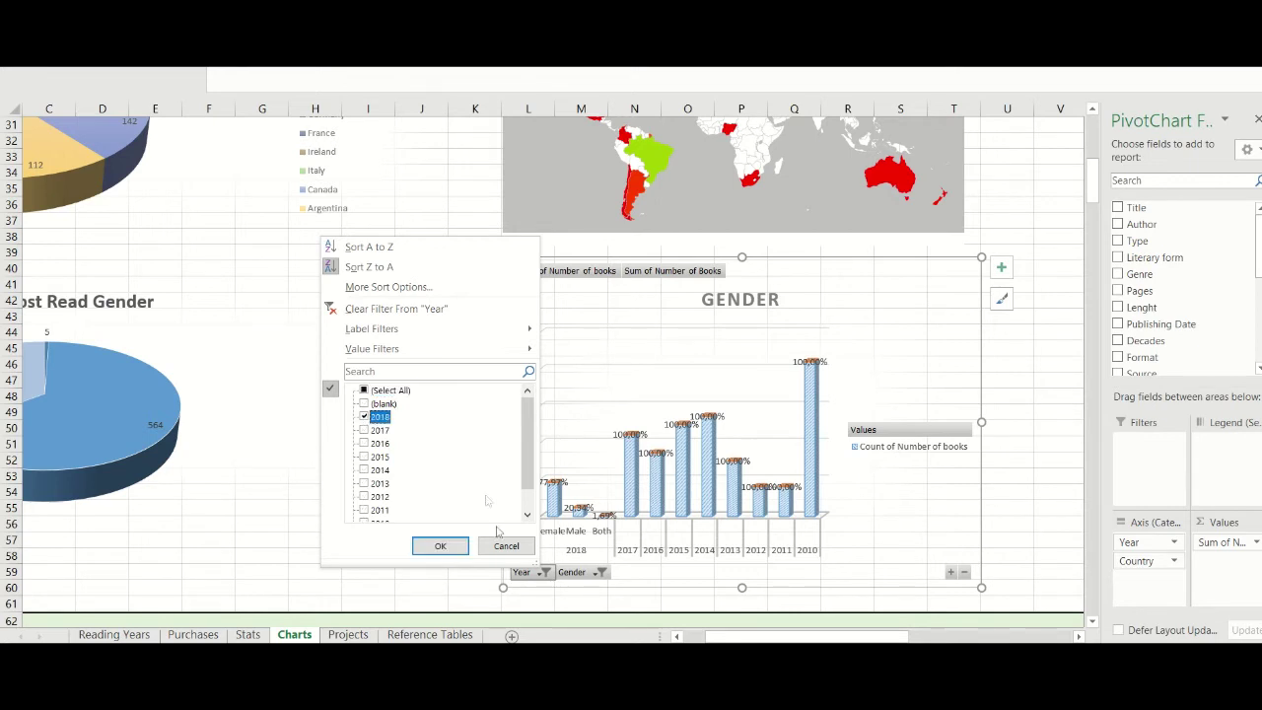
{"action": "left_click", "coordinate": [441, 545]}
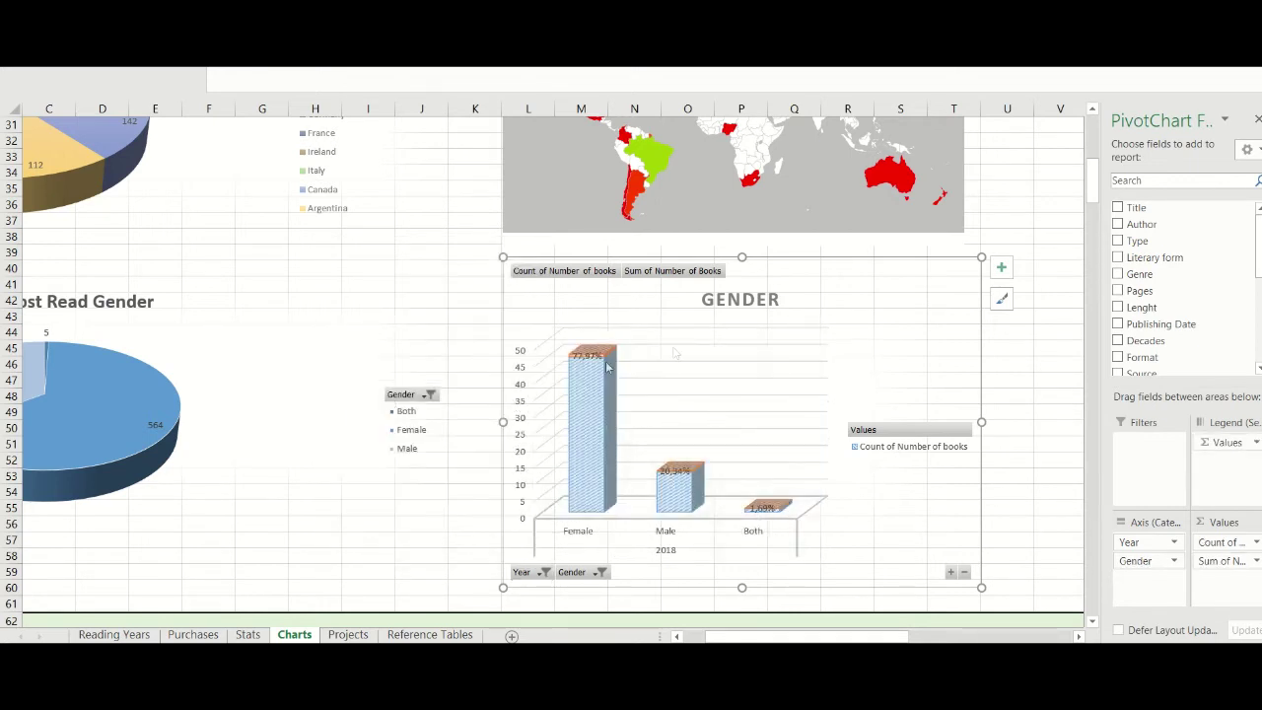
- Filter the Literary Forms chart in the About the Books section to show only the year 2018
{"action": "left_click", "coordinate": [1091, 621]}
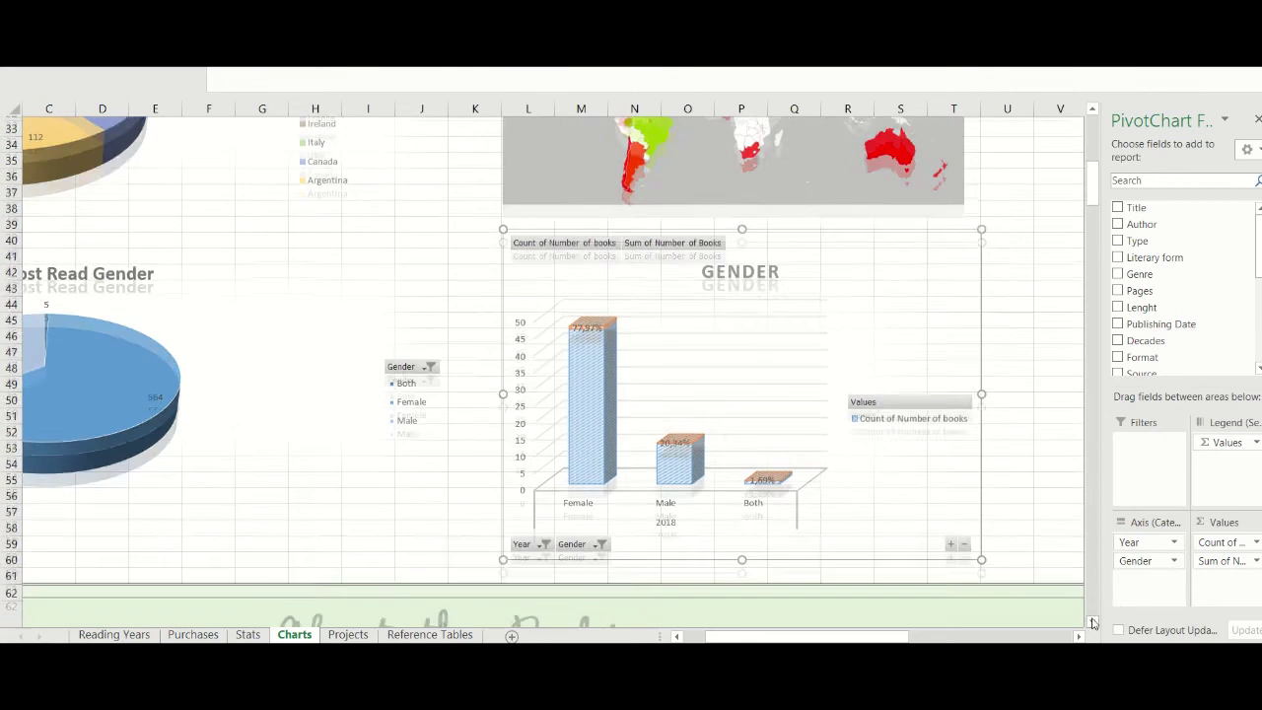
{"action": "left_click", "coordinate": [1091, 621]}
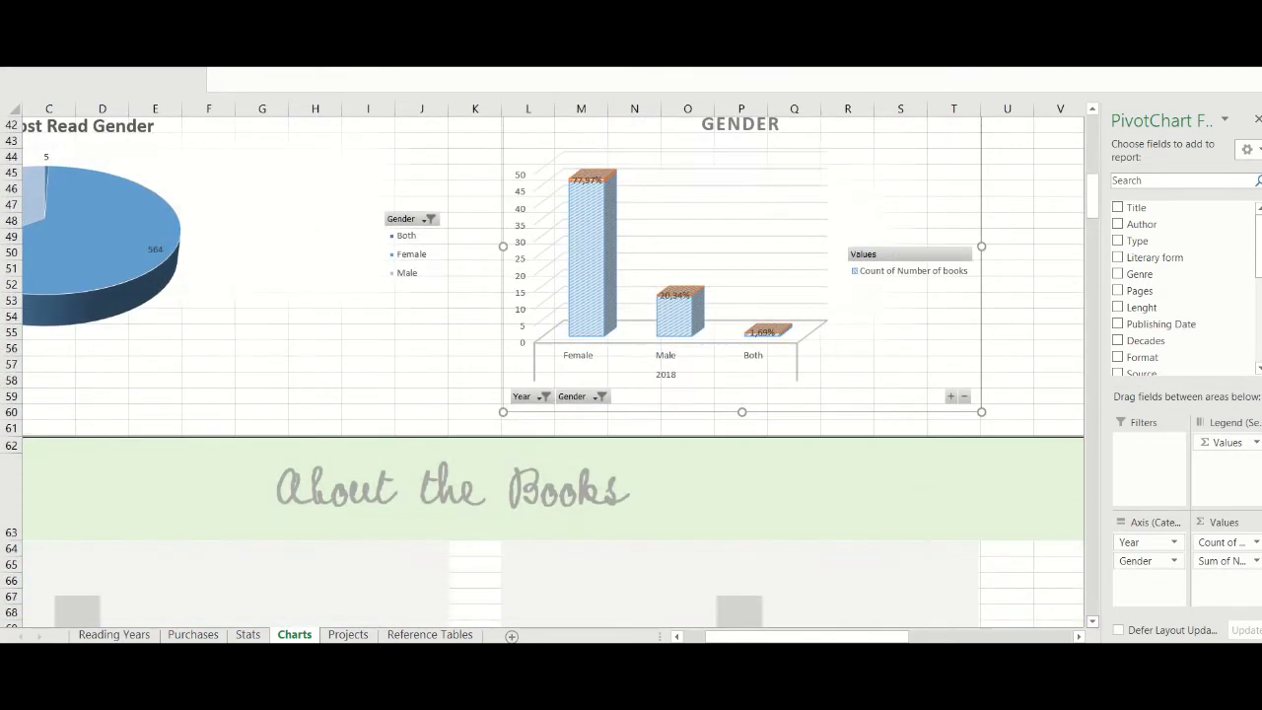
{"action": "left_click_drag", "start_coordinate": [786, 641], "coordinate": [761, 640]}
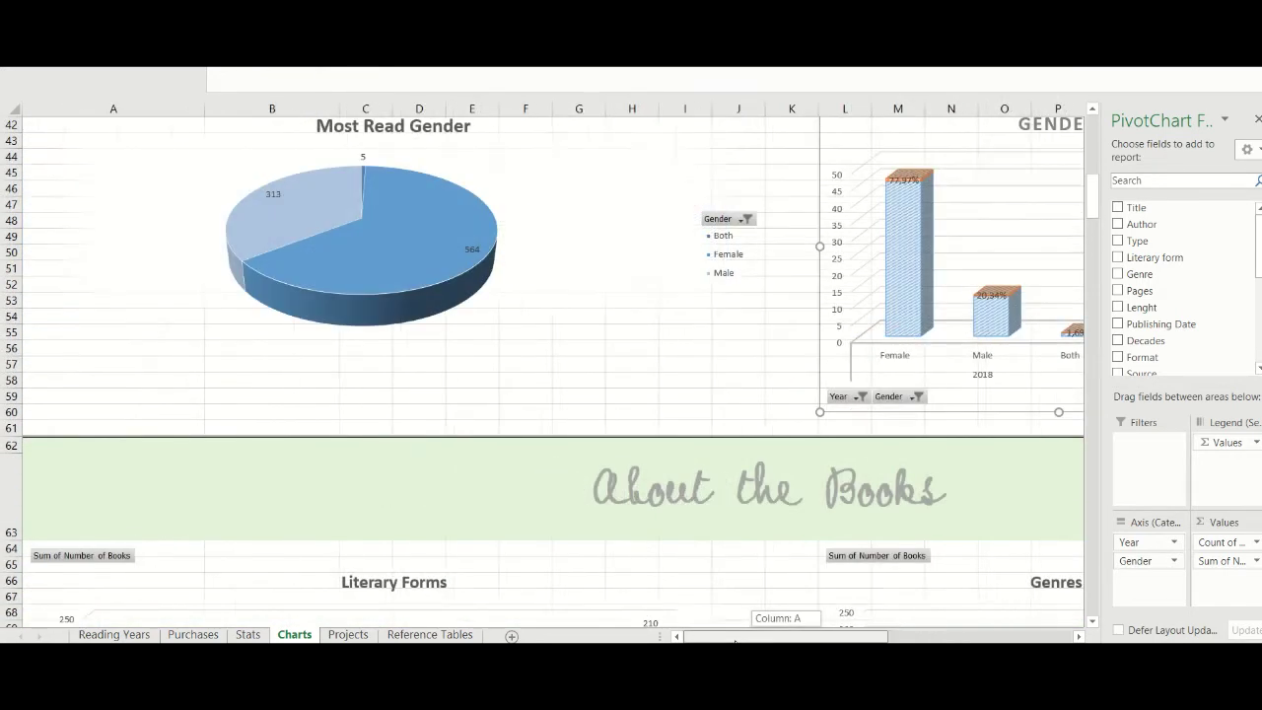
{"action": "left_click", "coordinate": [1091, 621]}
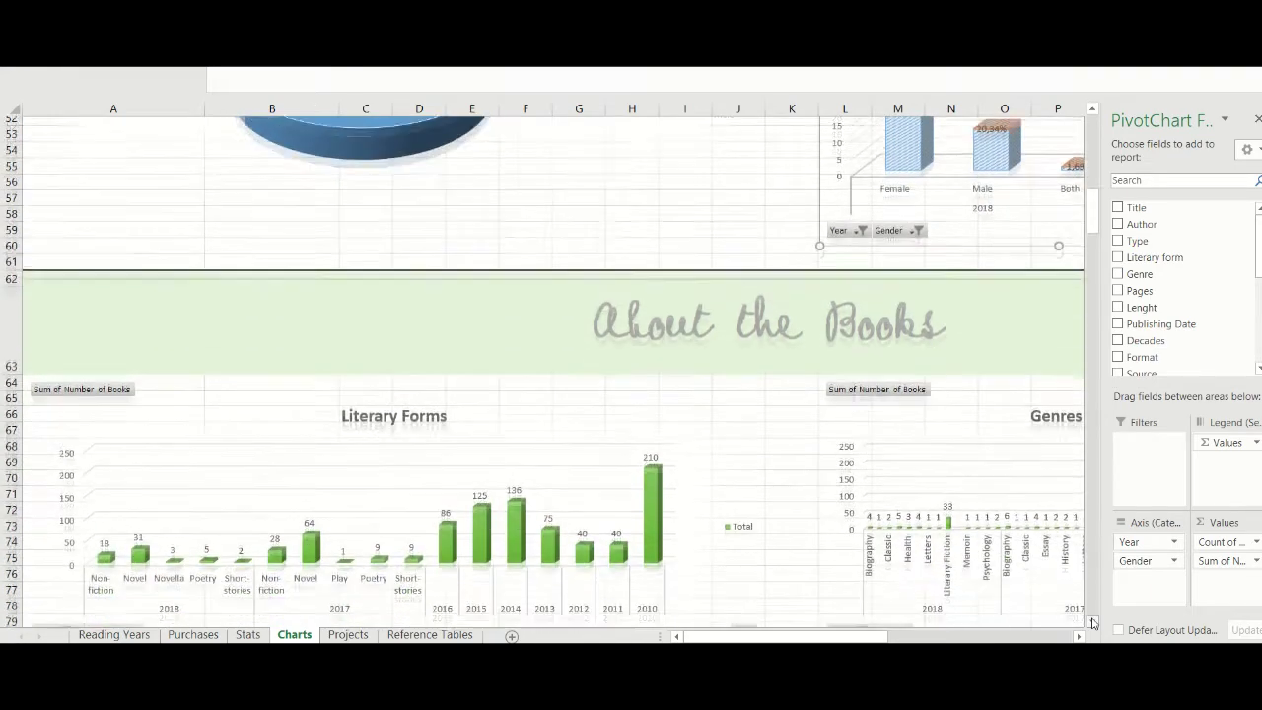
{"action": "left_click", "coordinate": [1091, 621]}
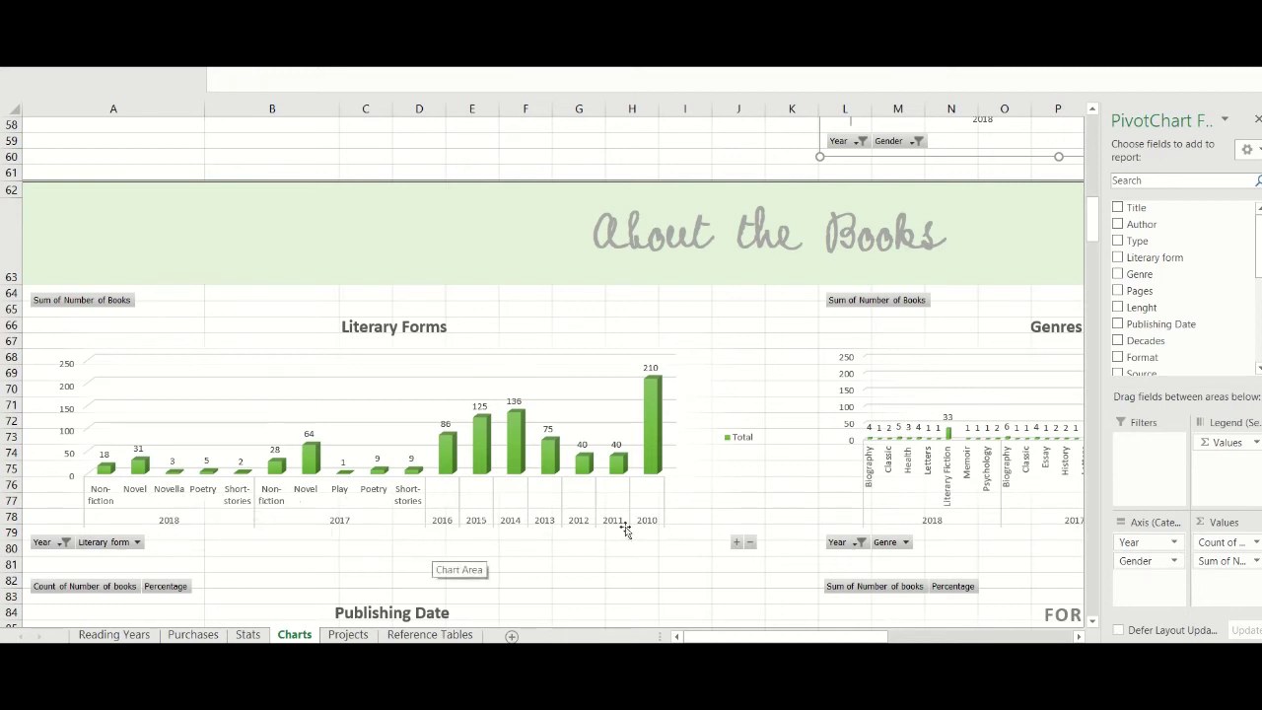
{"action": "left_click", "coordinate": [65, 543]}
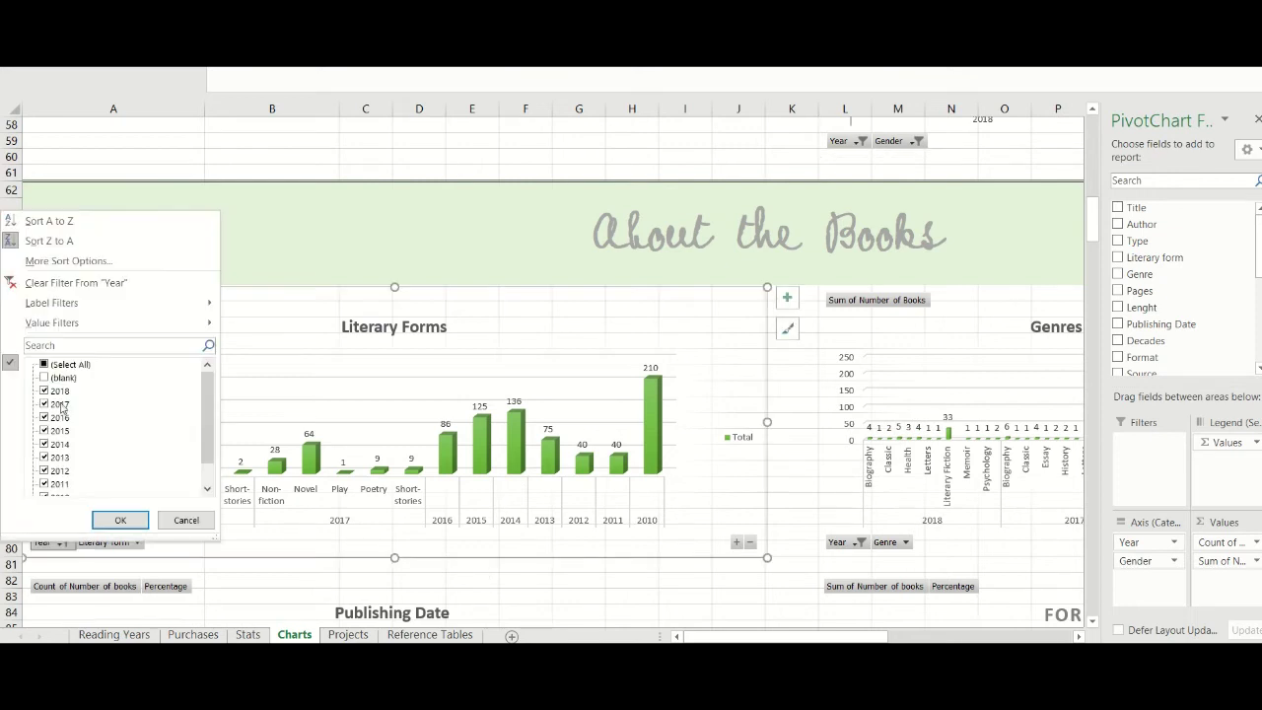
{"action": "left_click", "coordinate": [42, 365]}
{"action": "left_click", "coordinate": [42, 364]}
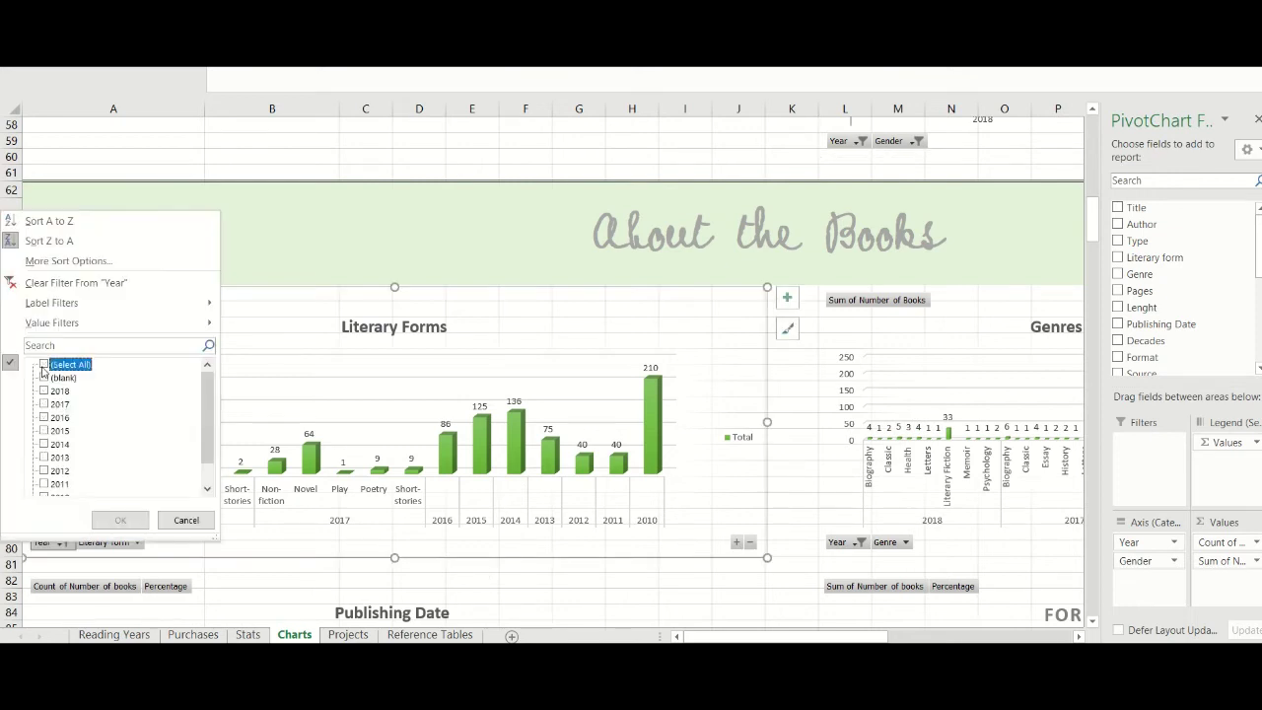
{"action": "left_click", "coordinate": [43, 391]}
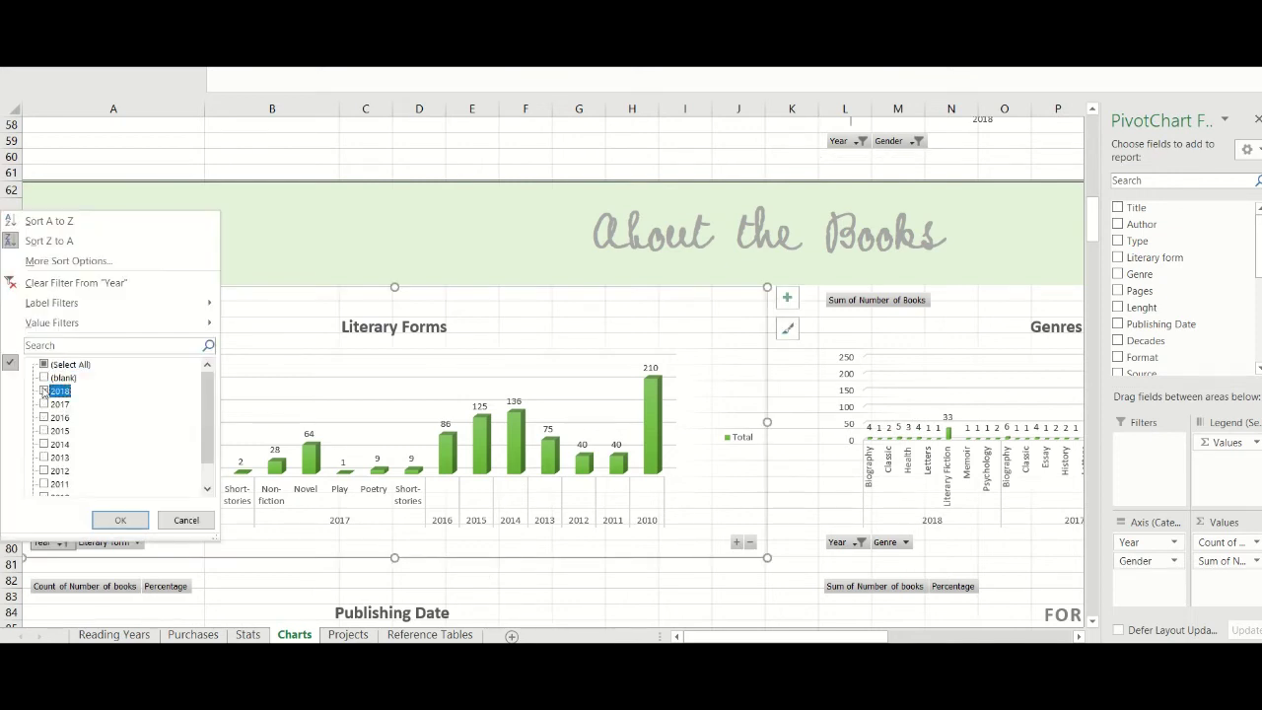
{"action": "left_click", "coordinate": [108, 521]}
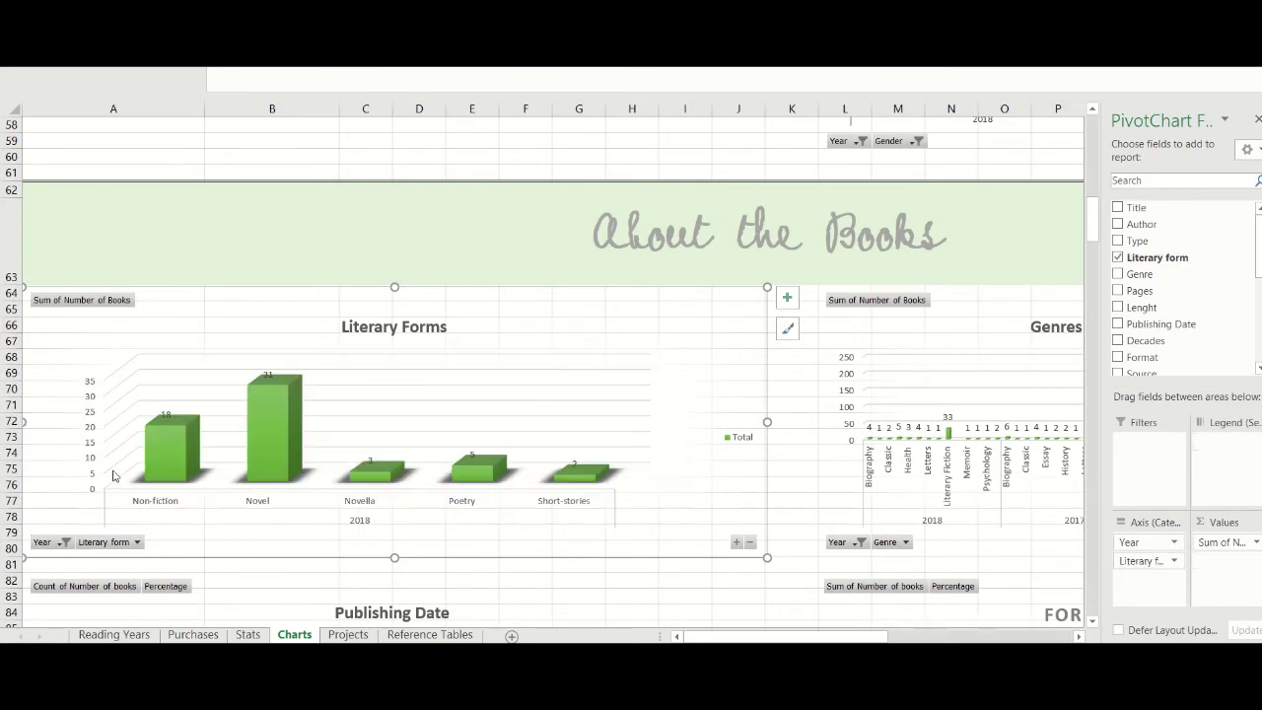
- Filter the Genres chart to show only the years 2018 and 2017
{"action": "left_click", "coordinate": [1079, 636]}
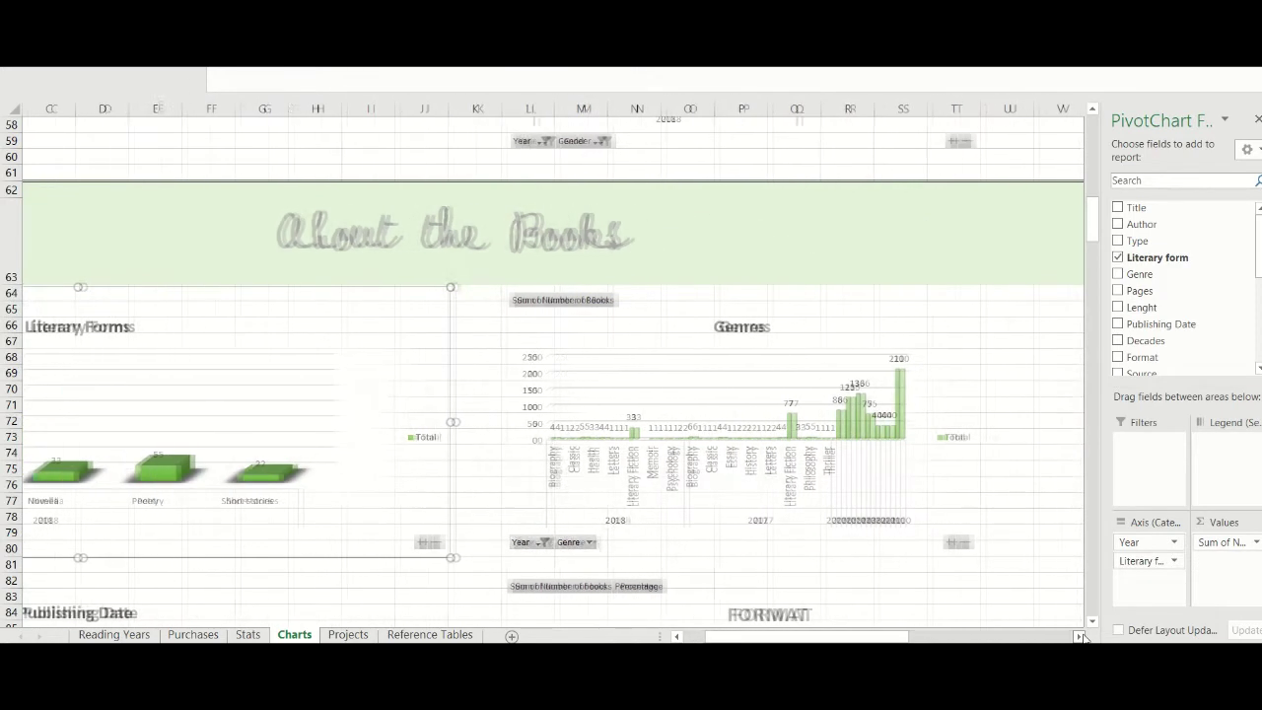
{"action": "left_click", "coordinate": [544, 541]}
{"action": "left_click", "coordinate": [365, 363]}
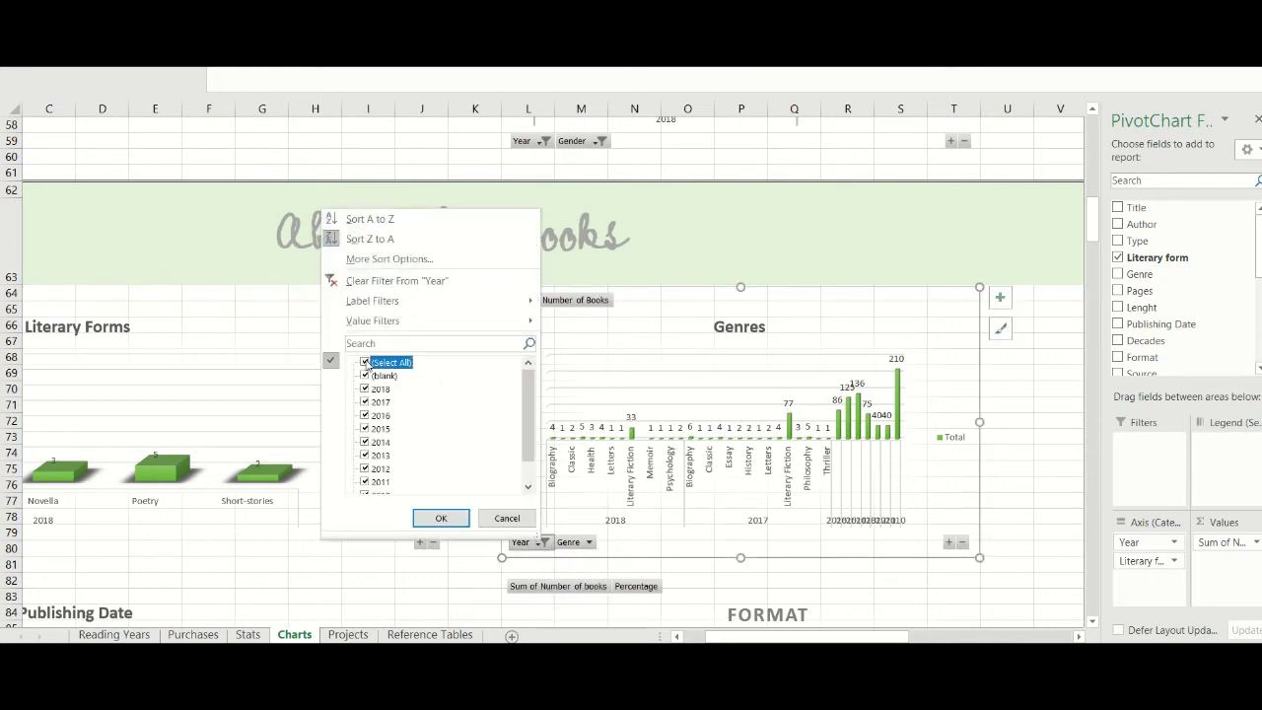
{"action": "left_click", "coordinate": [365, 362]}
{"action": "left_click", "coordinate": [365, 388]}
{"action": "left_click", "coordinate": [364, 401]}
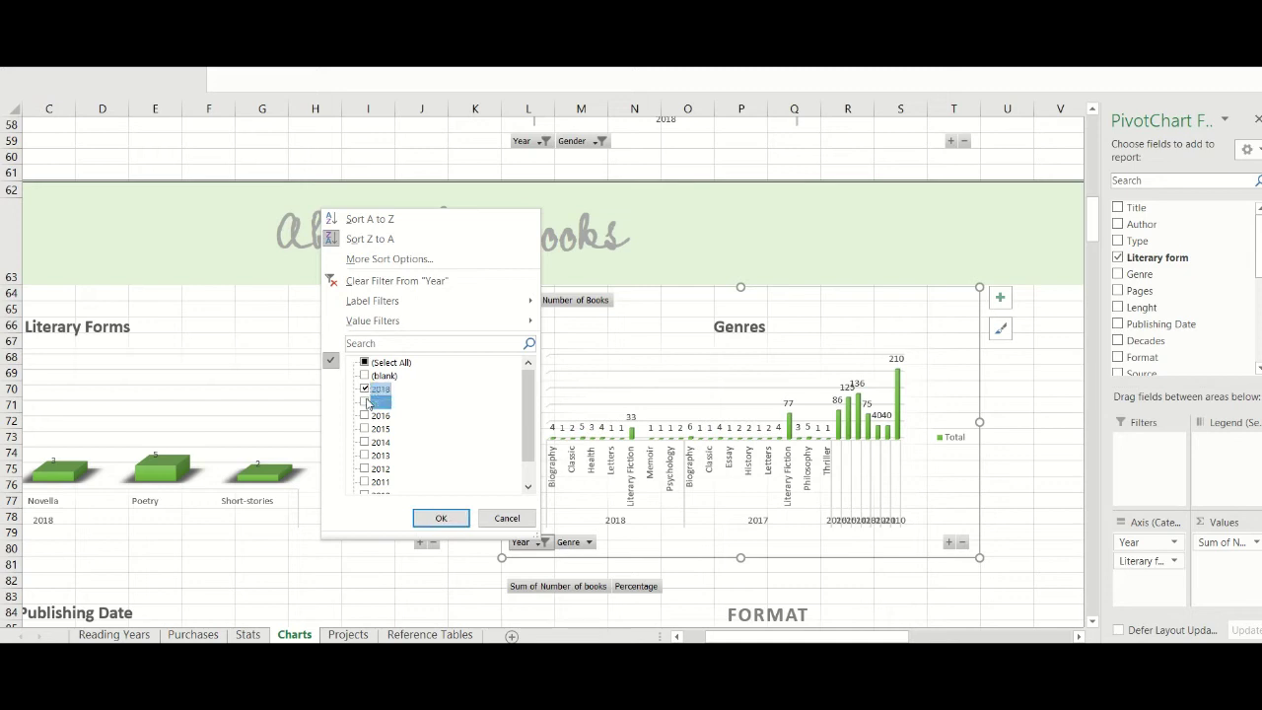
{"action": "left_click", "coordinate": [439, 518]}
{"action": "left_click_drag", "start_coordinate": [1150, 486], "coordinate": [1121, 534]}
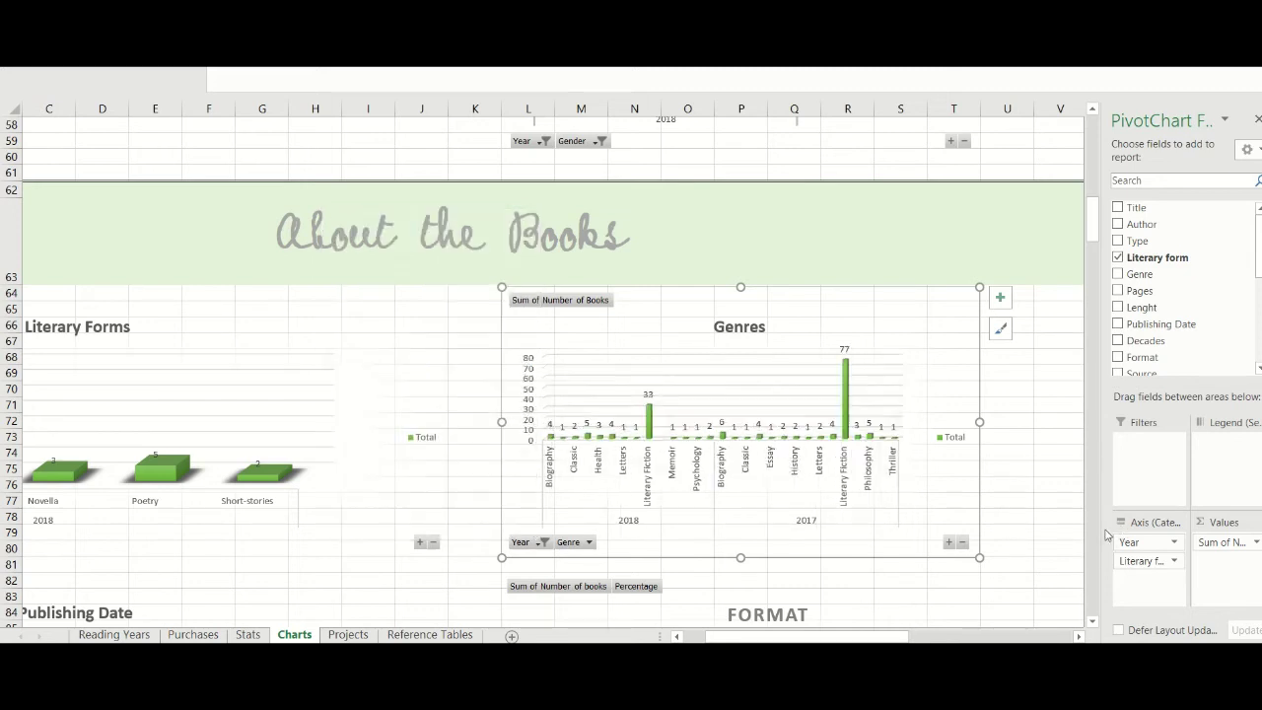
- Filter the Publishing Date chart to show only the year 2018, and dismiss the Dell SupportAssist notification
{"action": "left_click_drag", "start_coordinate": [808, 635], "coordinate": [786, 635]}
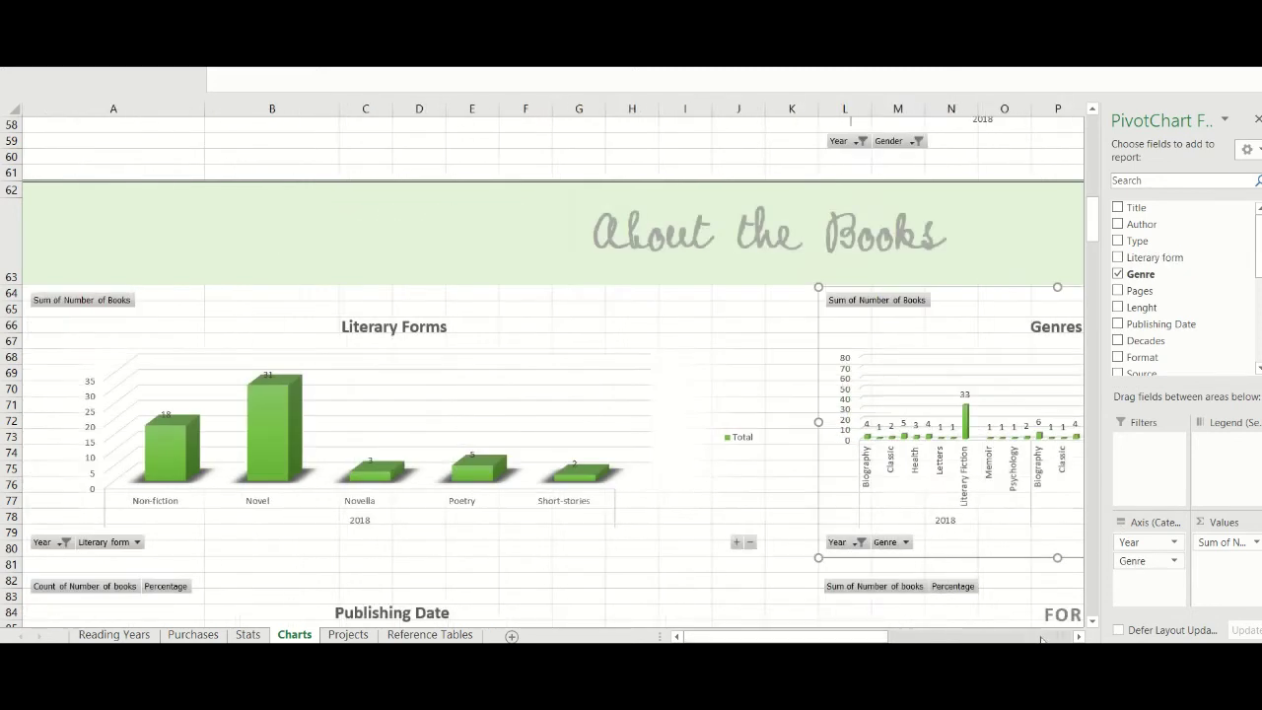
{"action": "scroll", "coordinate": [1091, 622], "scroll_direction": "down", "scroll_amount": 3}
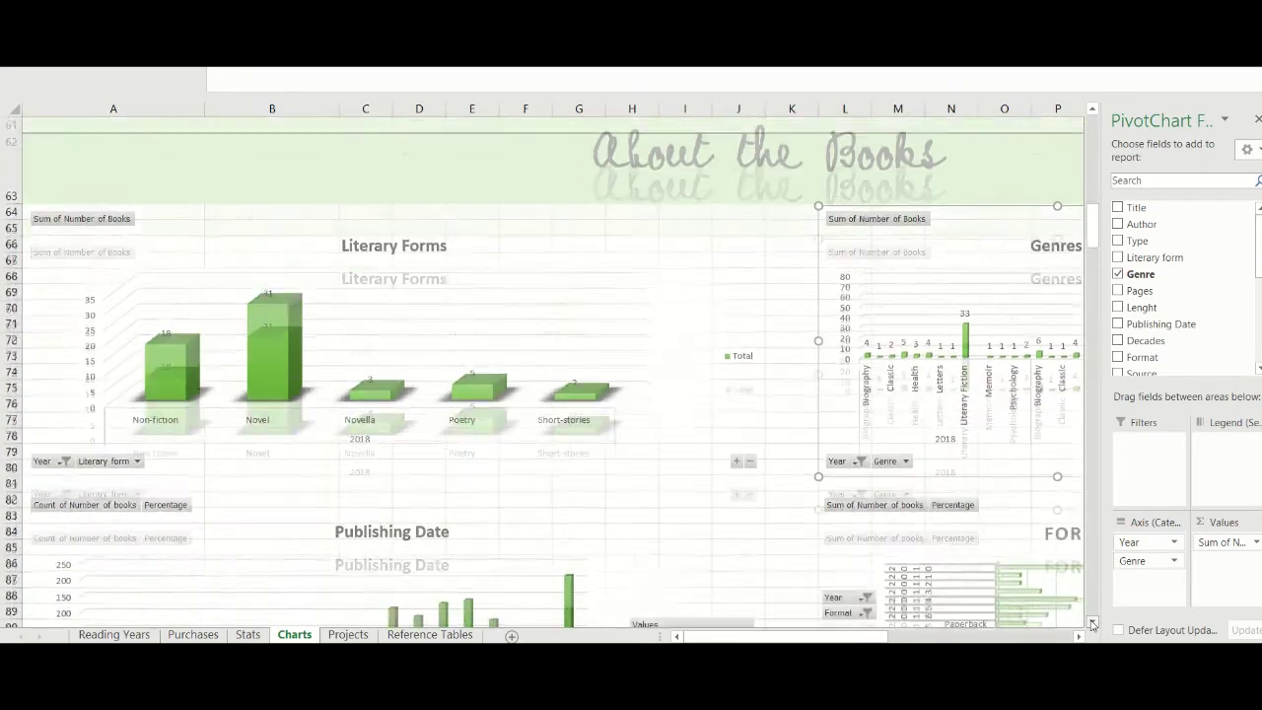
{"action": "scroll", "coordinate": [1091, 623], "scroll_direction": "down", "scroll_amount": 1}
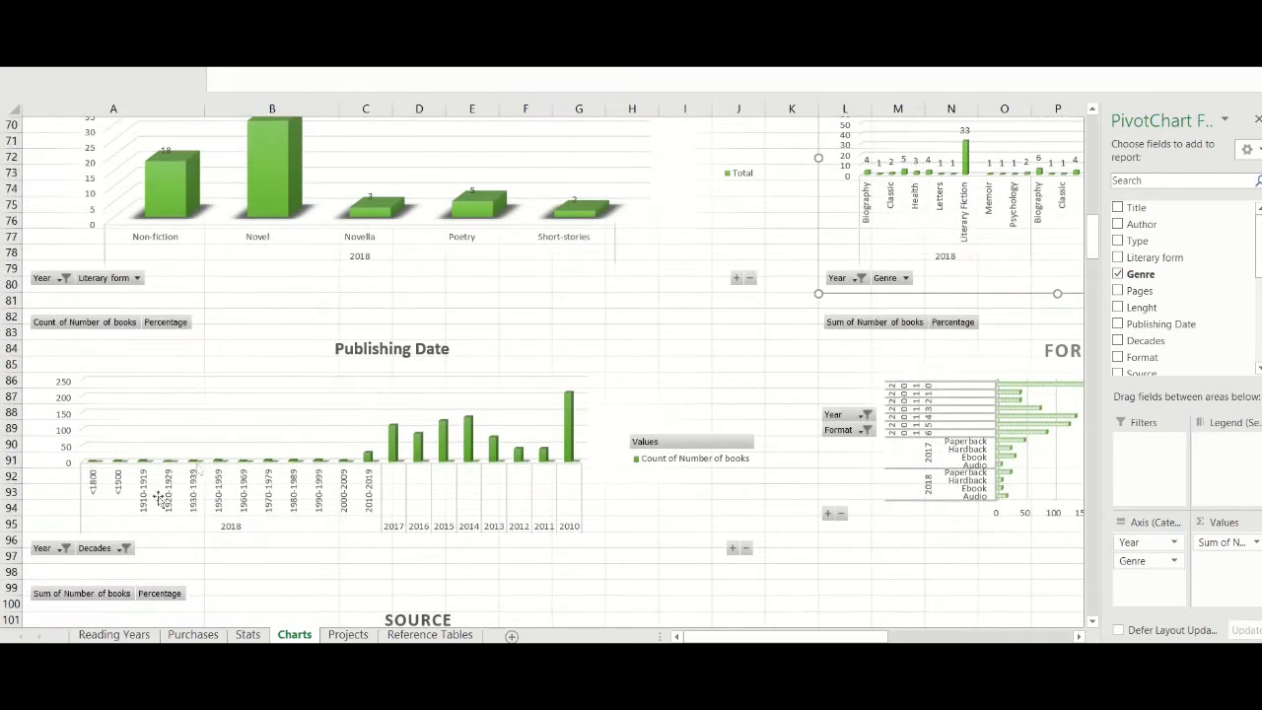
{"action": "left_click", "coordinate": [63, 549]}
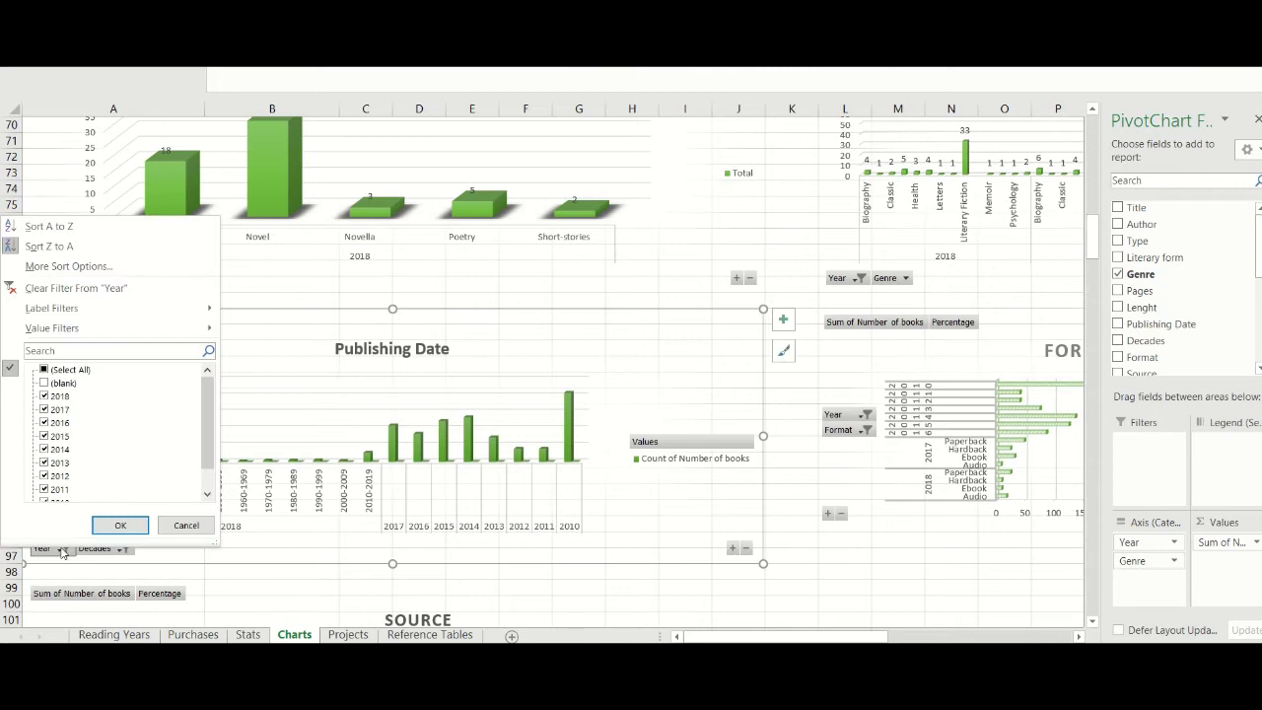
{"action": "left_click", "coordinate": [43, 370]}
{"action": "left_click", "coordinate": [44, 371]}
{"action": "left_click", "coordinate": [44, 396]}
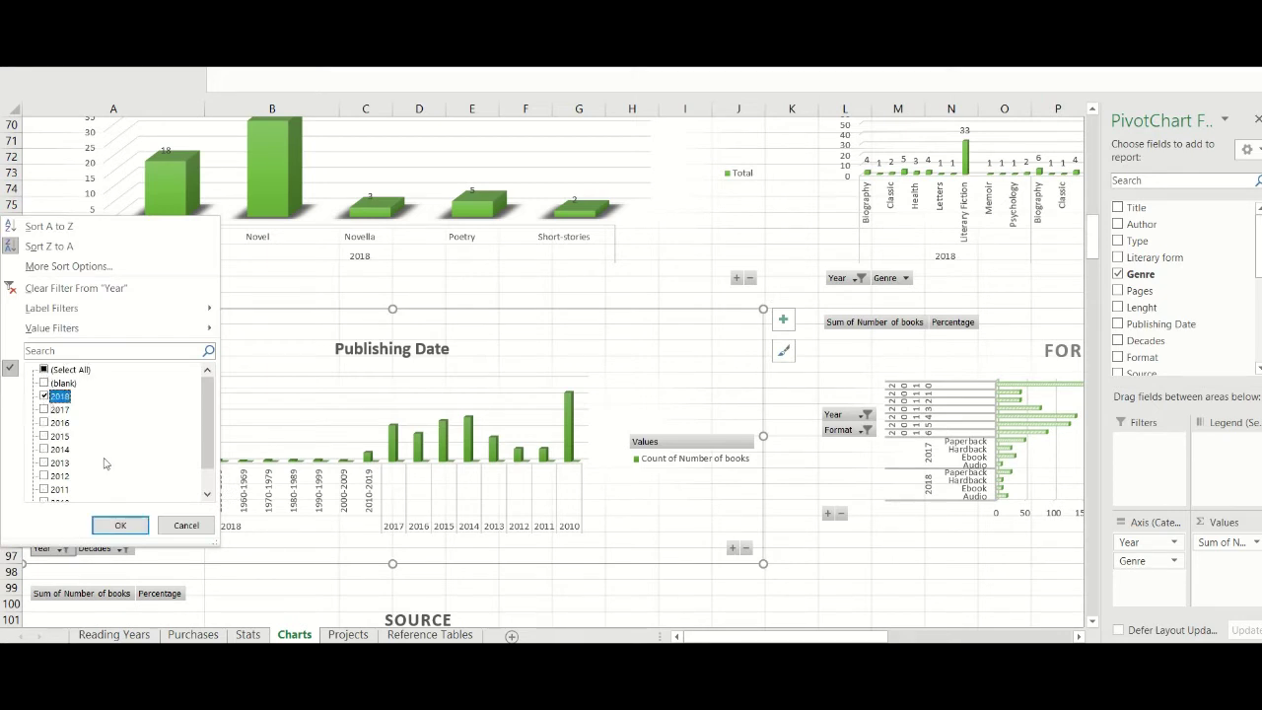
{"action": "left_click", "coordinate": [119, 524]}
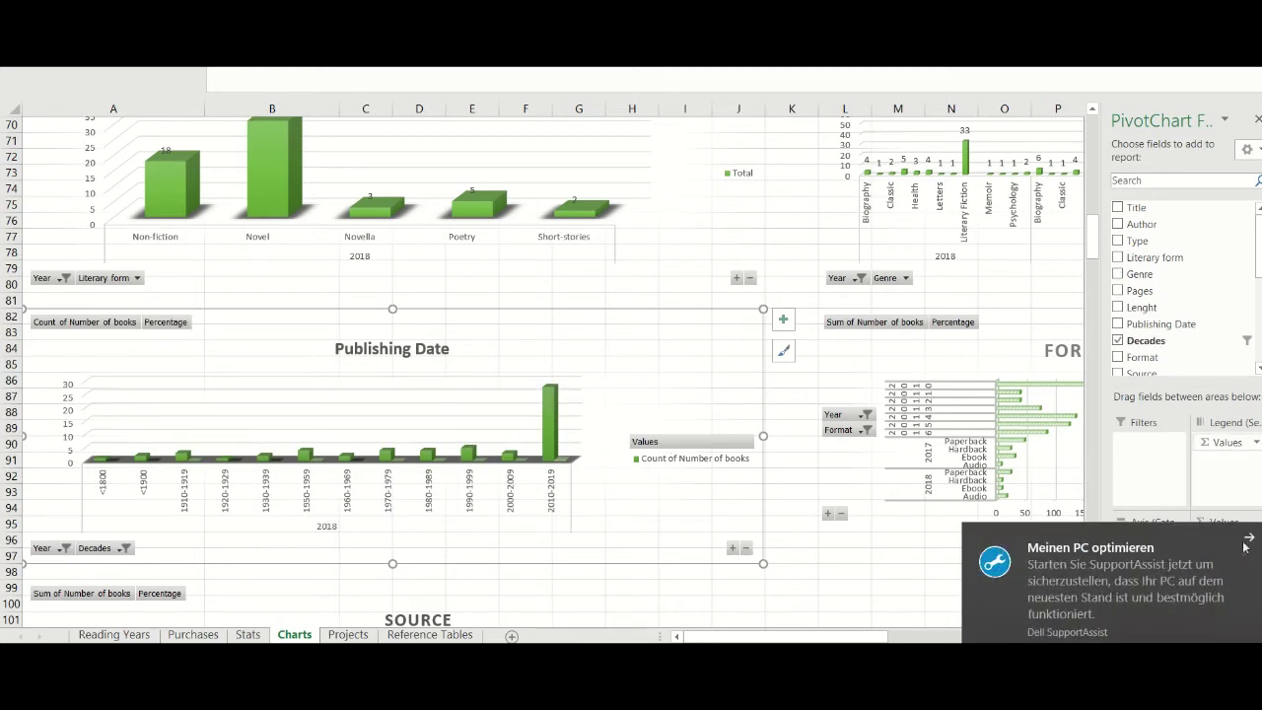
{"action": "left_click", "coordinate": [1247, 541]}
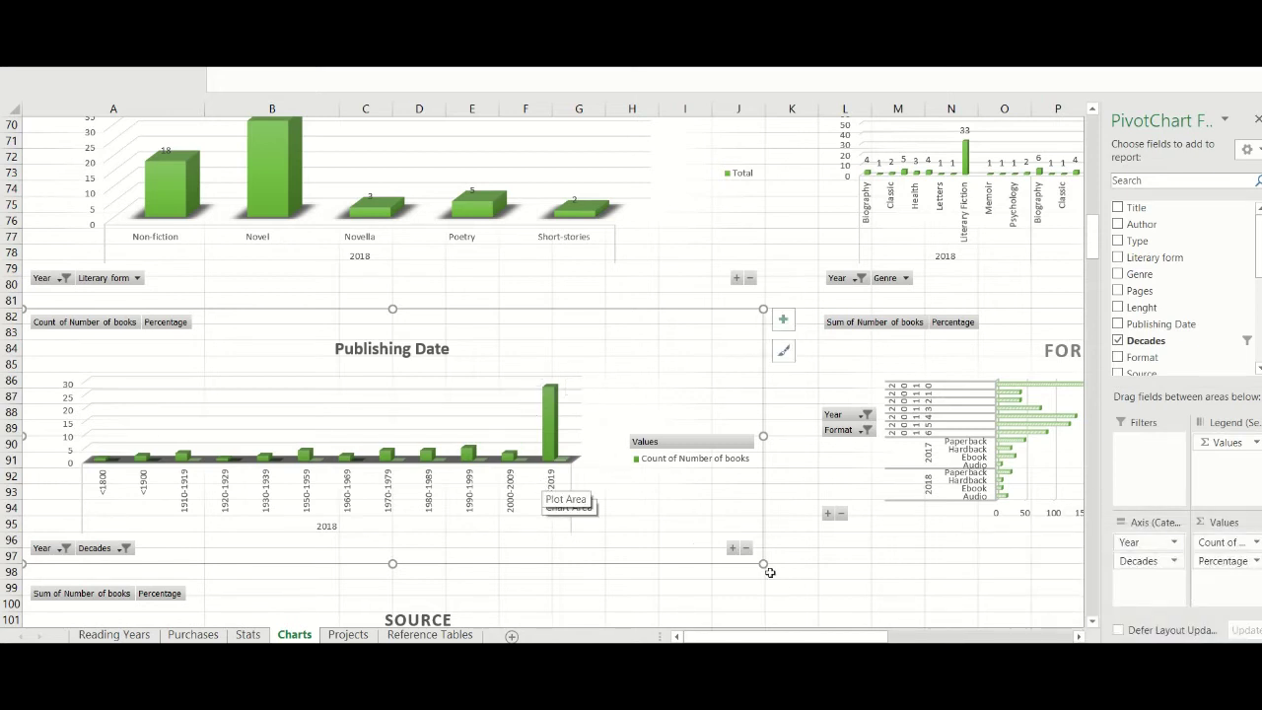
- Filter the Format bar chart to show only the years 2018 and 2017
{"action": "left_click_drag", "start_coordinate": [790, 637], "coordinate": [846, 636]}
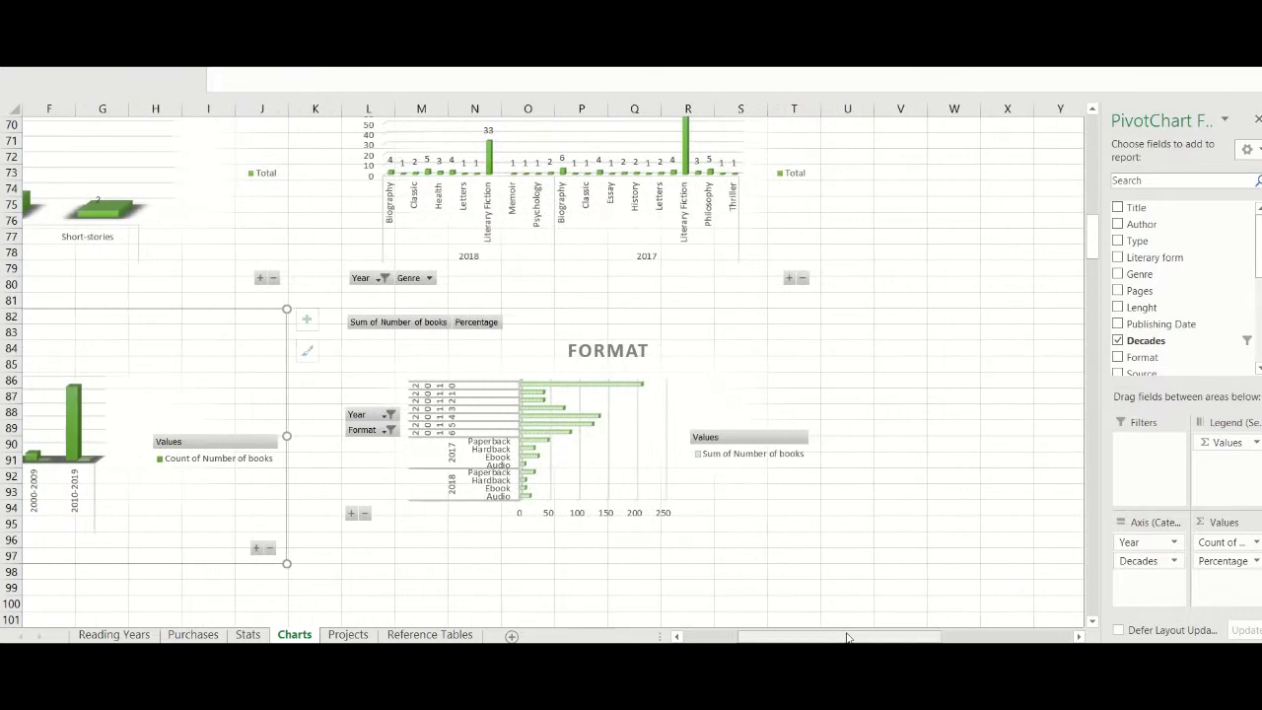
{"action": "left_click", "coordinate": [389, 415]}
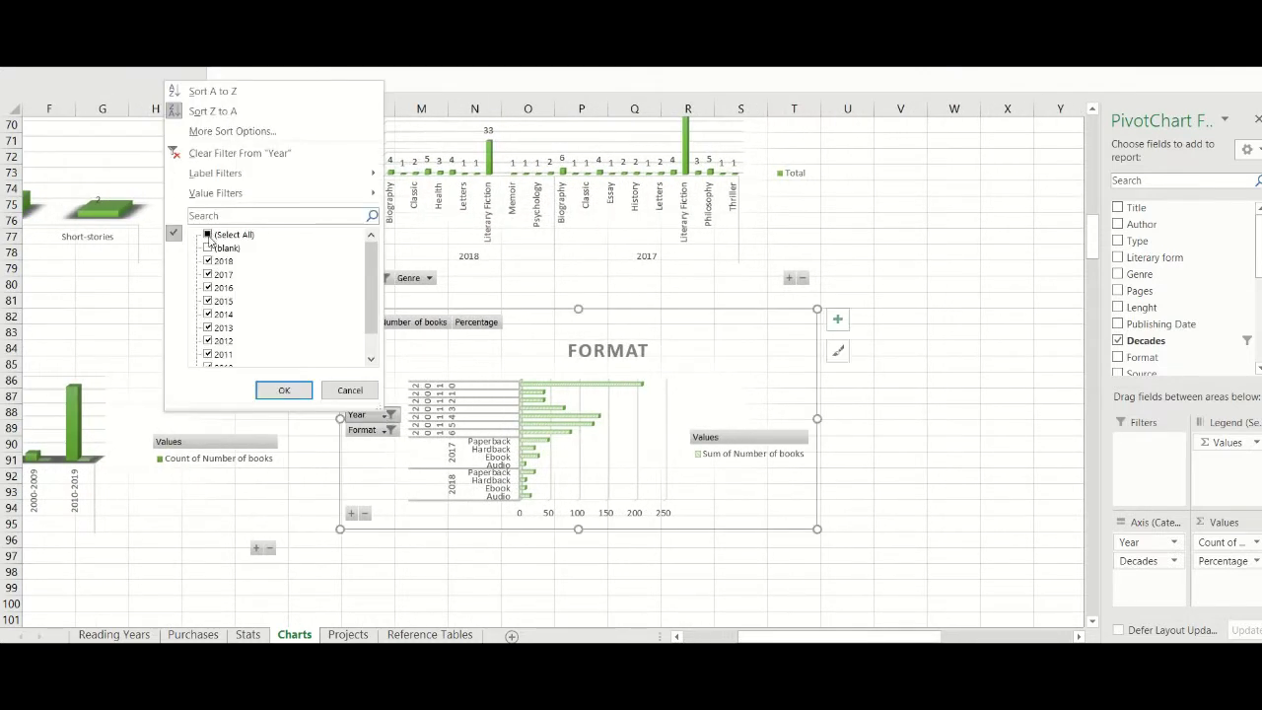
{"action": "left_click", "coordinate": [208, 235]}
{"action": "left_click", "coordinate": [208, 234]}
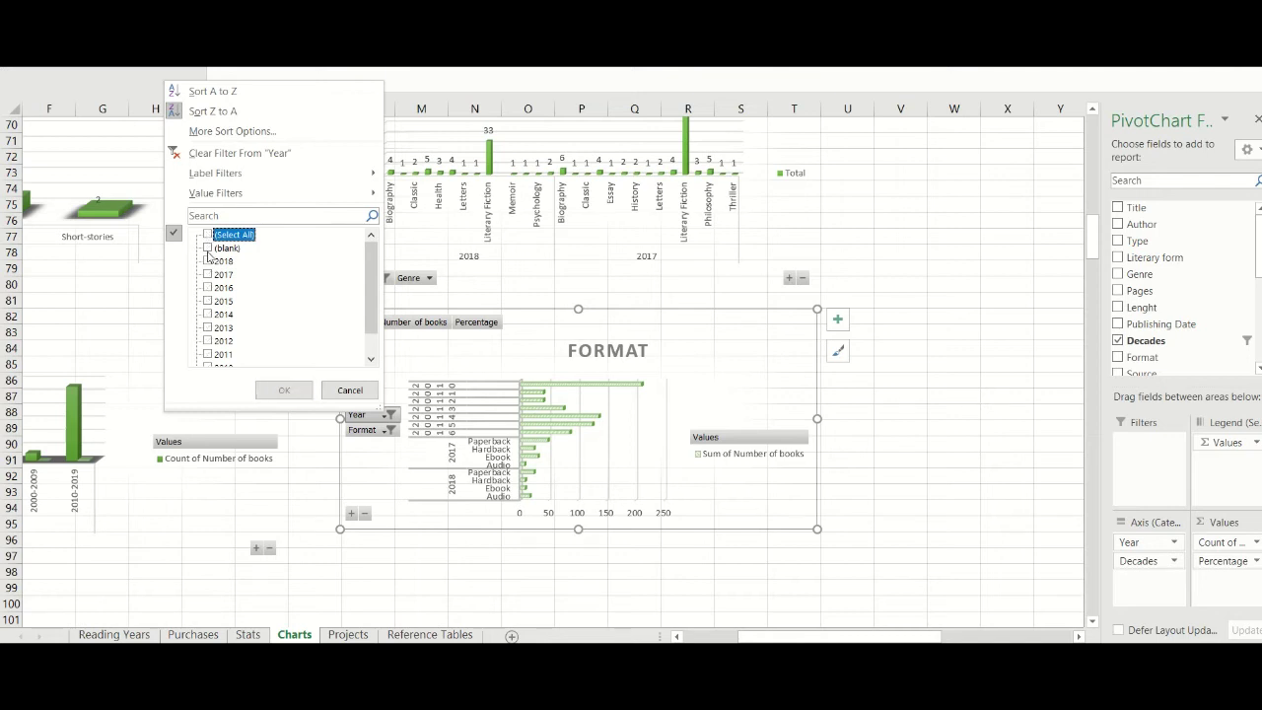
{"action": "left_click", "coordinate": [207, 262]}
{"action": "left_click", "coordinate": [207, 274]}
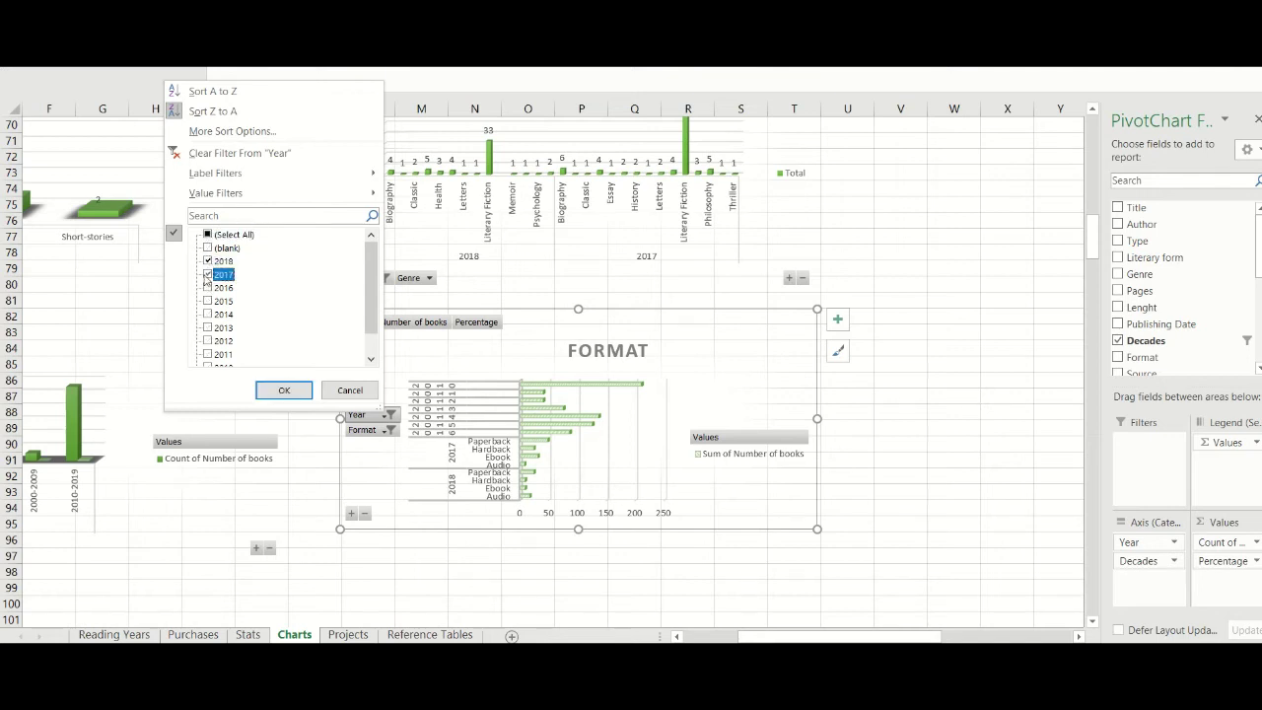
{"action": "left_click", "coordinate": [272, 391]}
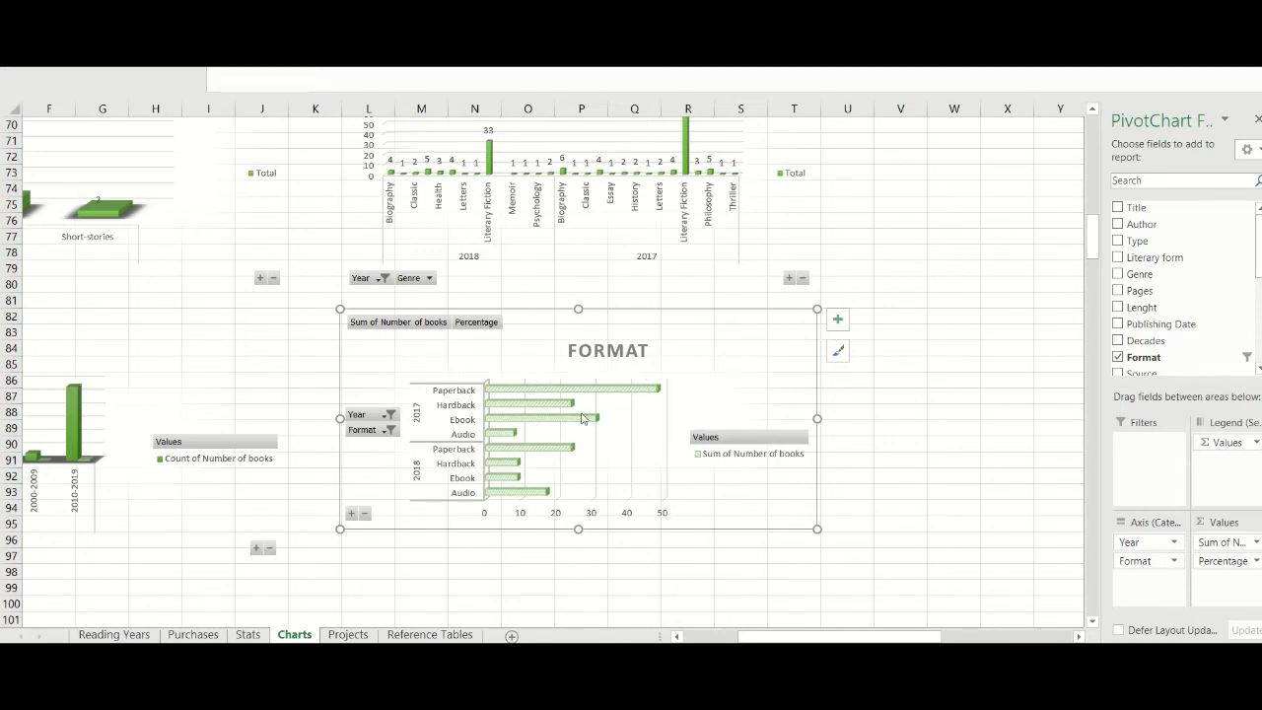
- Filter the Source bar chart to show only the years 2018, 2017 and 2016
{"action": "left_click_drag", "start_coordinate": [859, 639], "coordinate": [794, 640]}
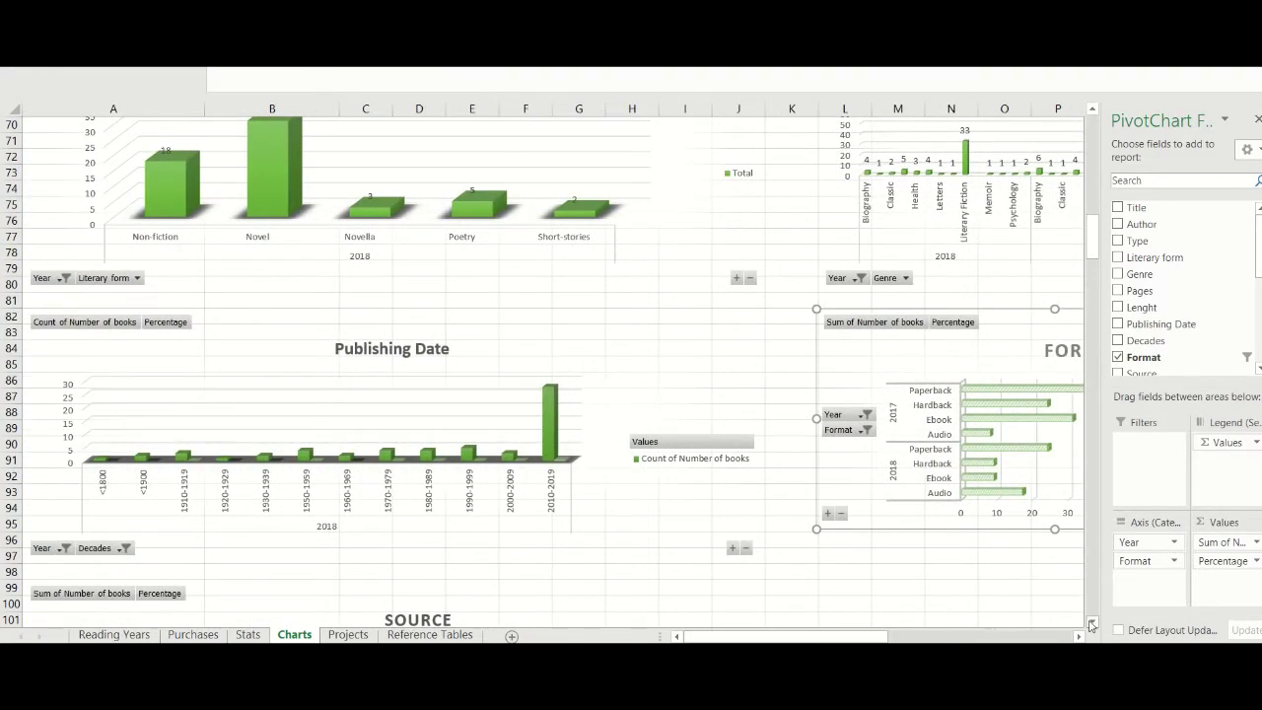
{"action": "scroll", "coordinate": [1091, 625], "scroll_direction": "down", "scroll_amount": 4}
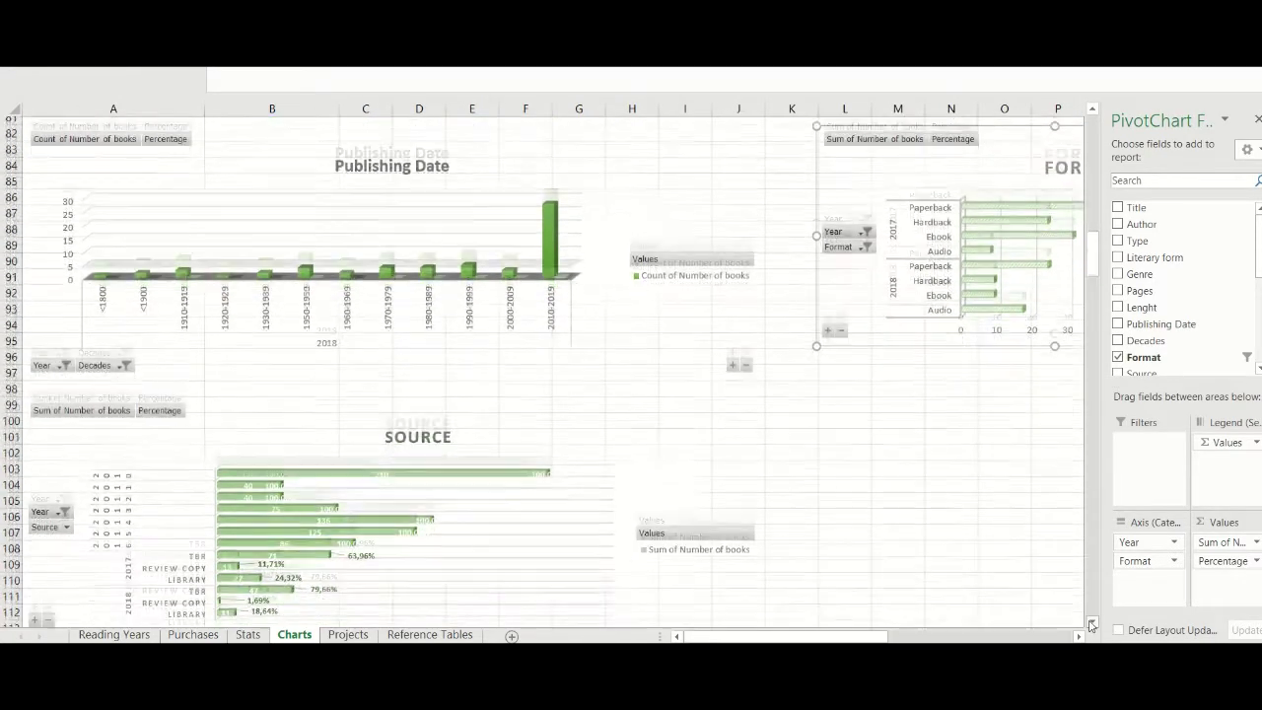
{"action": "scroll", "coordinate": [1091, 625], "scroll_direction": "down", "scroll_amount": 3}
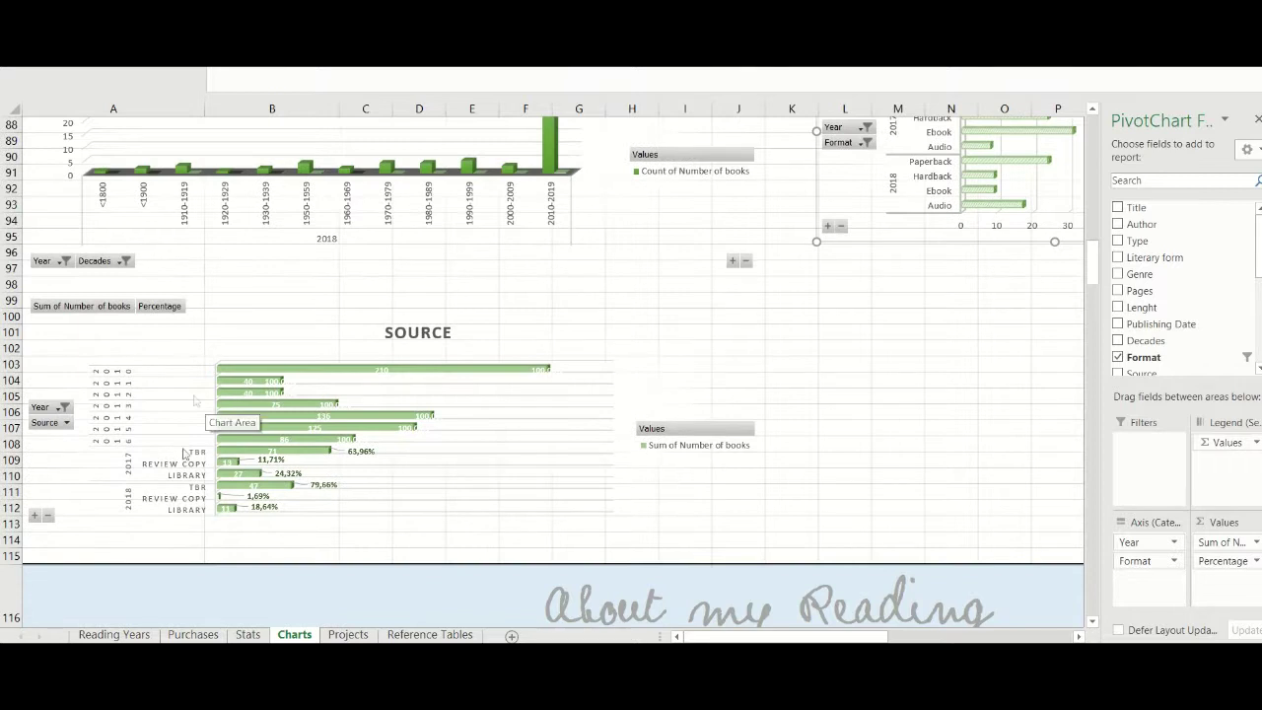
{"action": "left_click", "coordinate": [61, 407]}
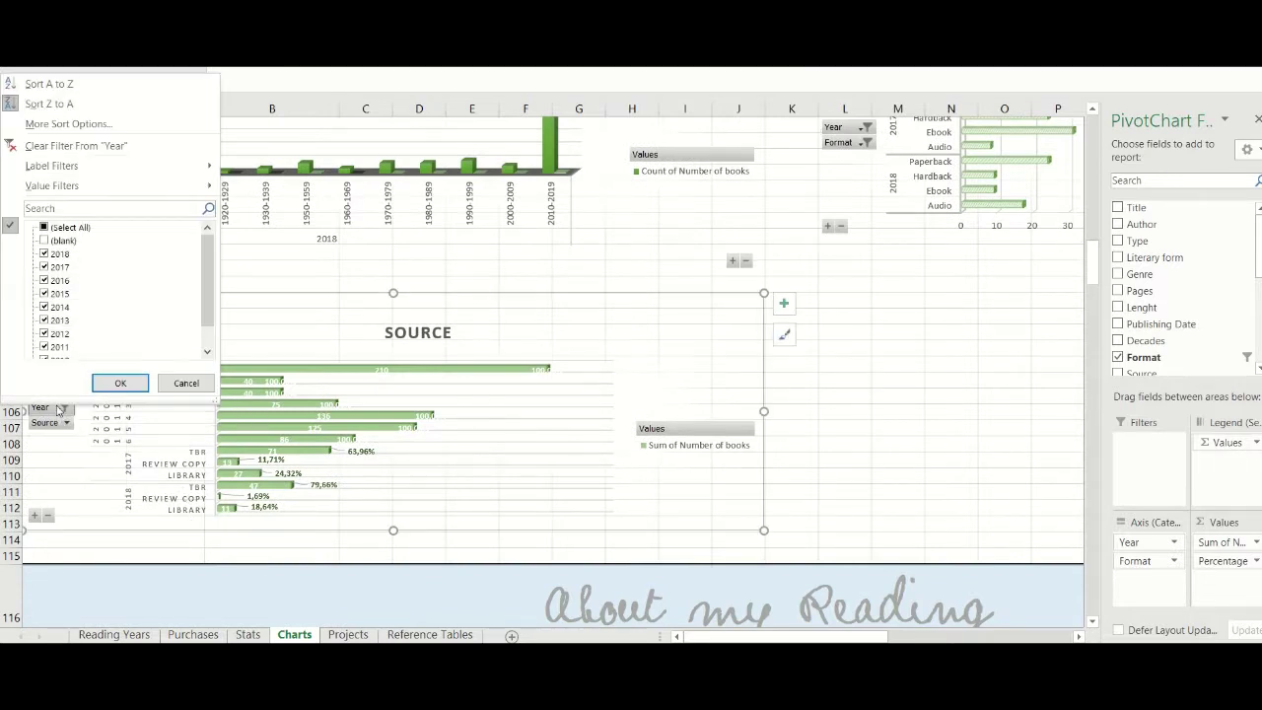
{"action": "left_click", "coordinate": [43, 227]}
{"action": "left_click", "coordinate": [43, 227]}
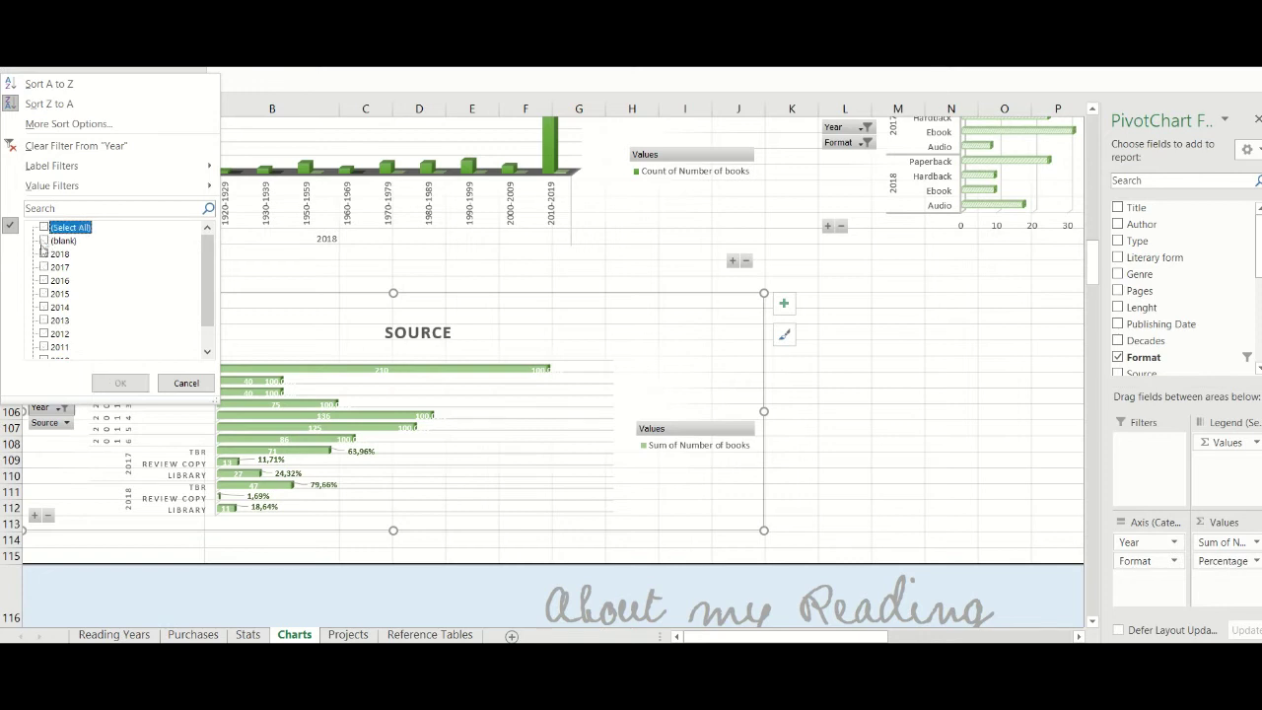
{"action": "left_click", "coordinate": [43, 254]}
{"action": "left_click", "coordinate": [44, 267]}
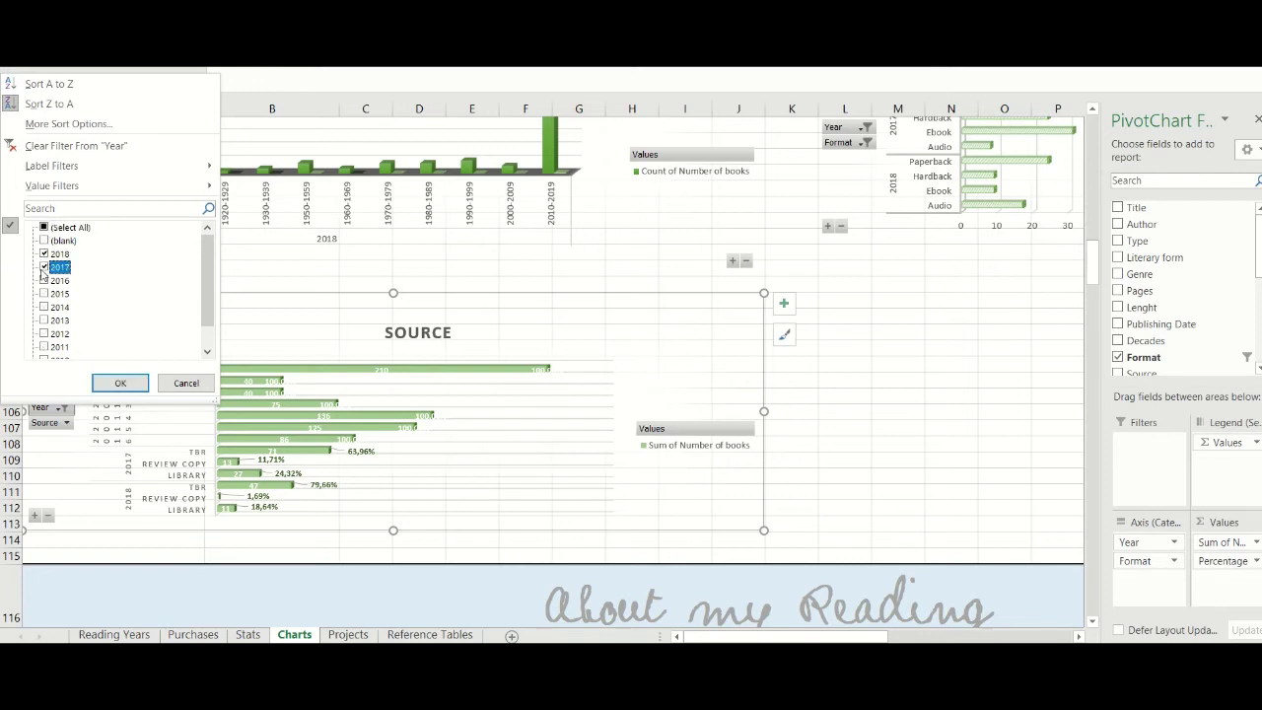
{"action": "left_click", "coordinate": [52, 283]}
{"action": "left_click", "coordinate": [121, 382]}
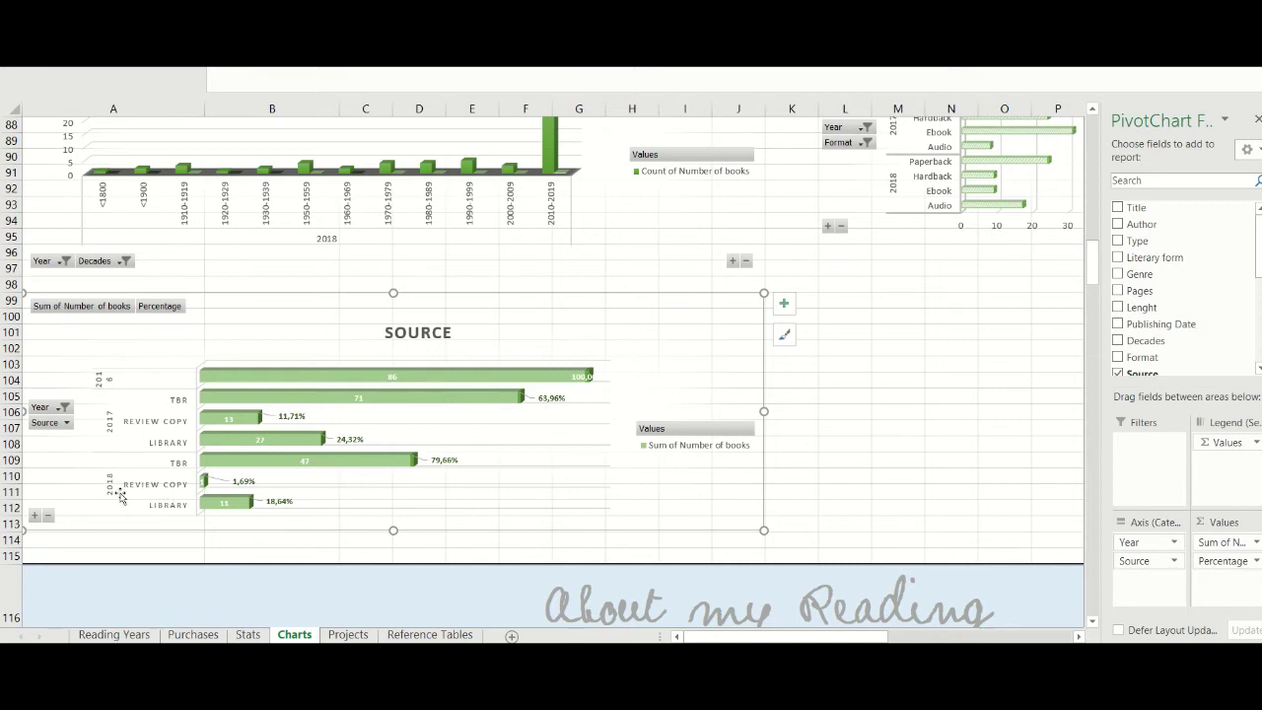
- Examine the Books/Month chart at the start of the About my Reading section
{"action": "left_click", "coordinate": [1090, 621]}
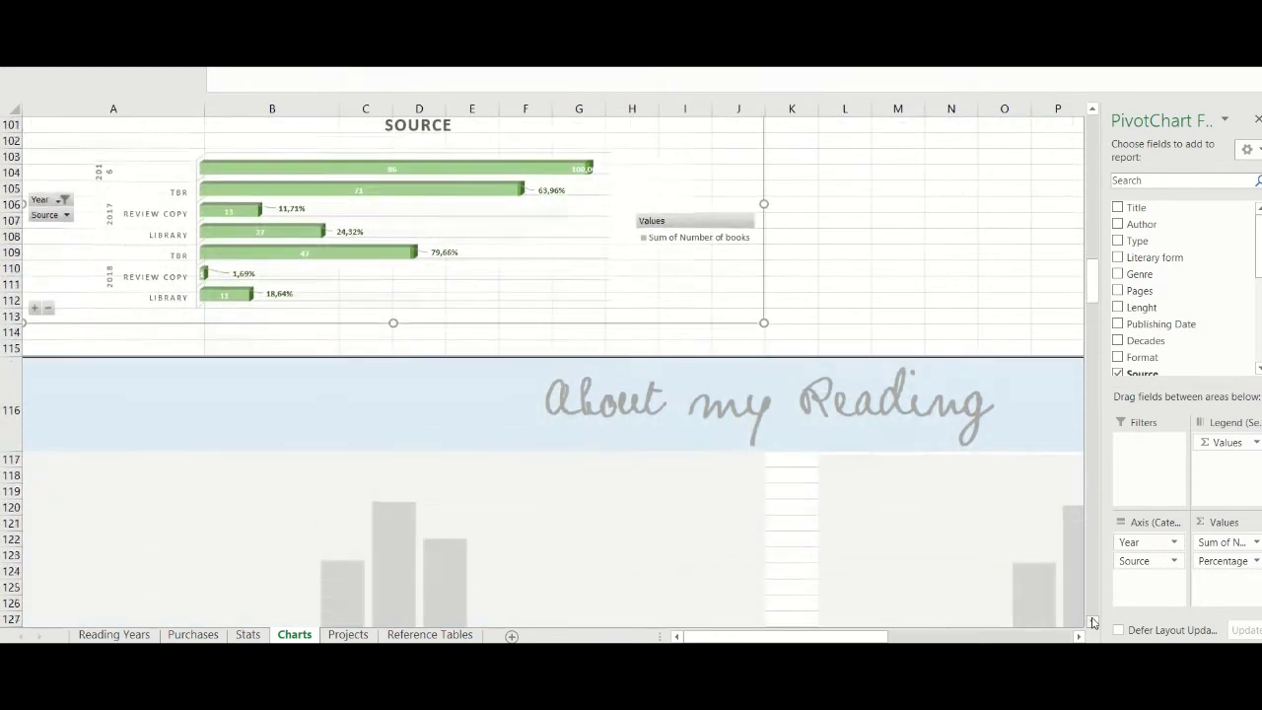
{"action": "left_click", "coordinate": [1092, 621]}
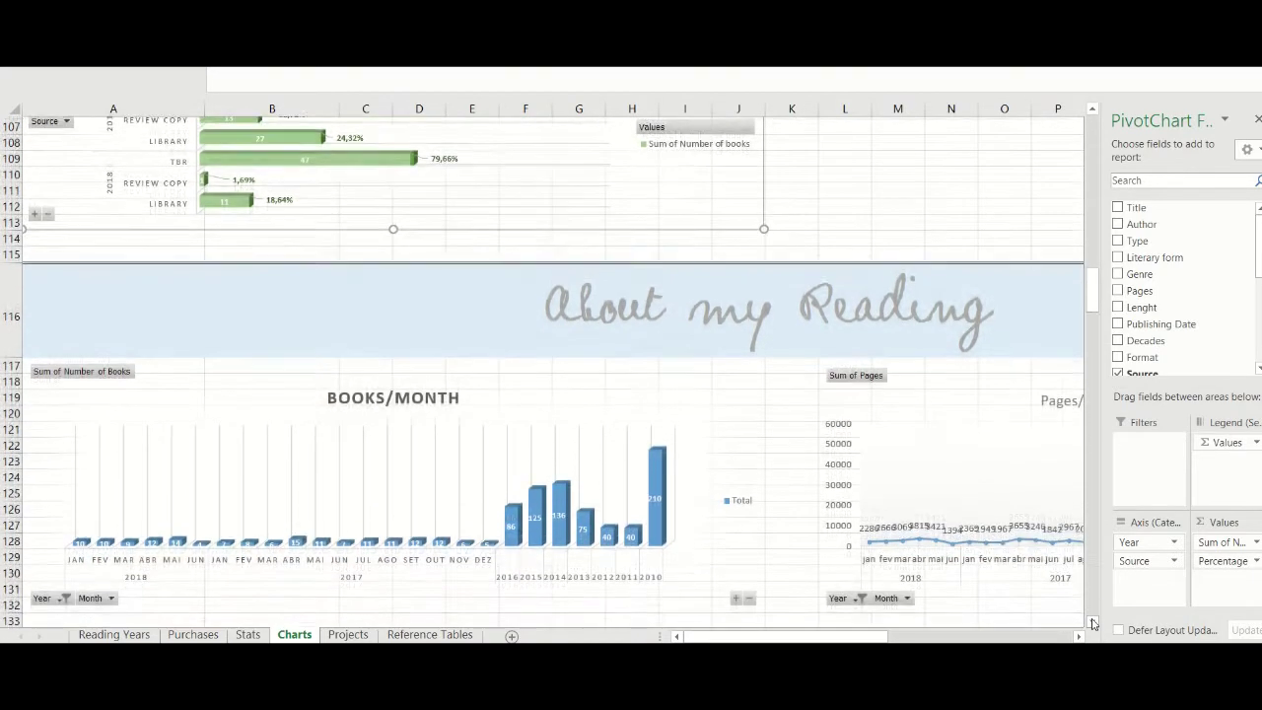
{"action": "left_click", "coordinate": [1091, 621]}
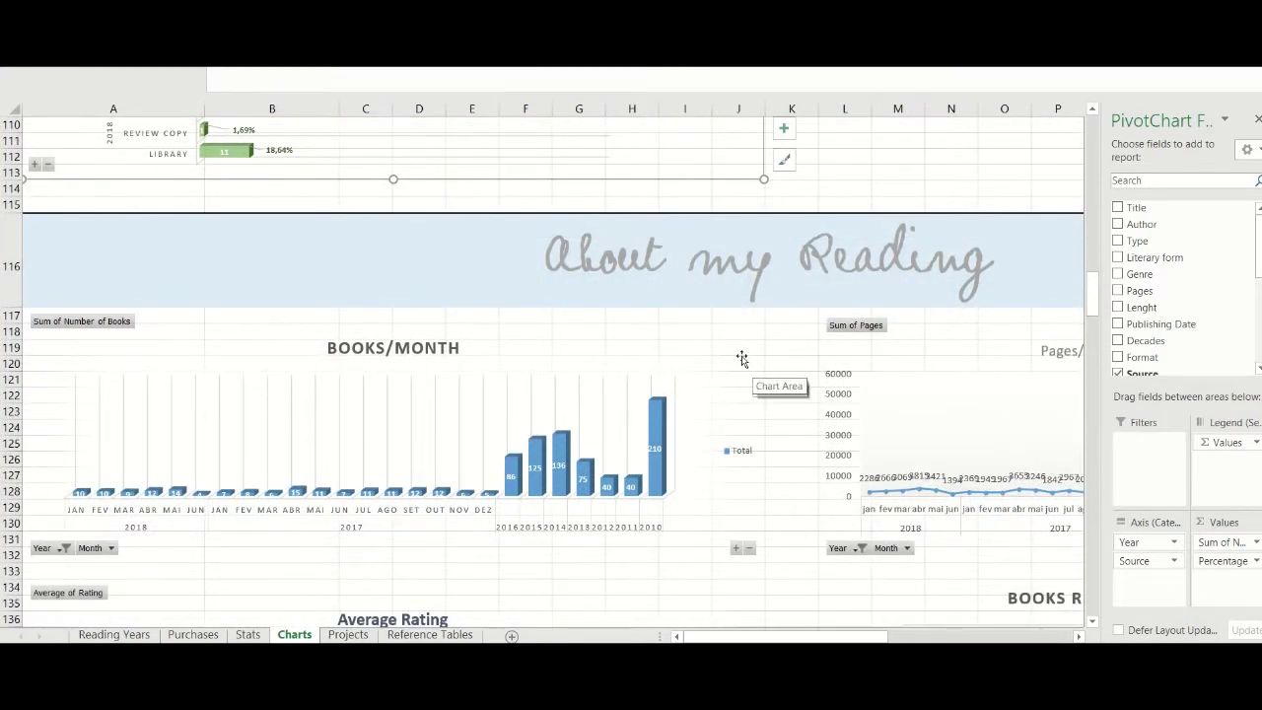
- Filter the Books/Month chart to show only the year 2018
{"action": "left_click", "coordinate": [741, 358]}
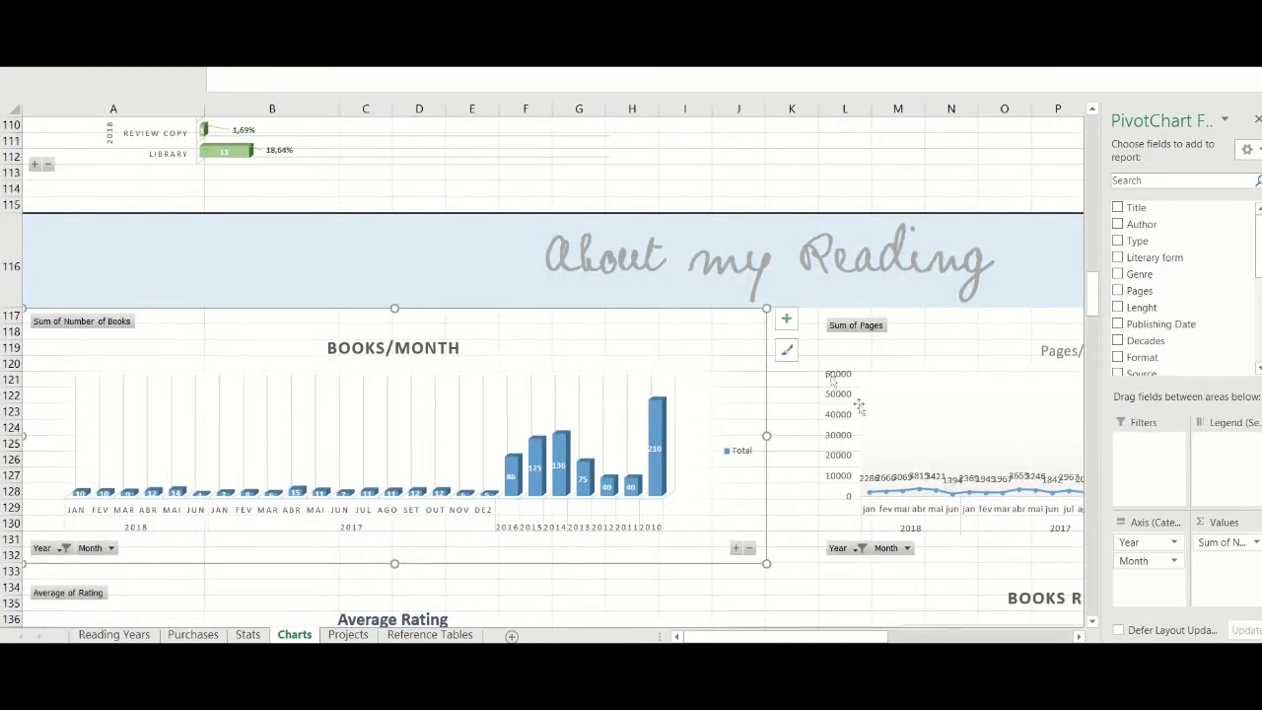
{"action": "left_click", "coordinate": [807, 353]}
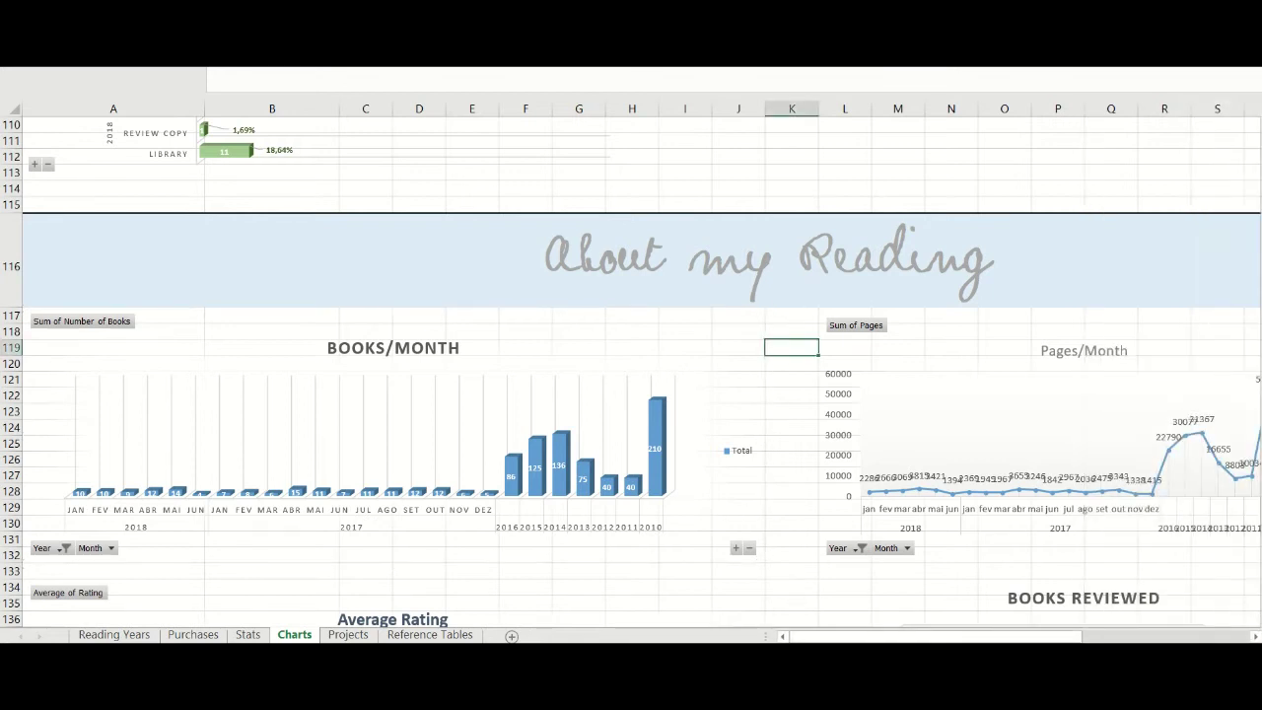
{"action": "scroll", "coordinate": [509, 288], "scroll_direction": "down", "scroll_amount": 2}
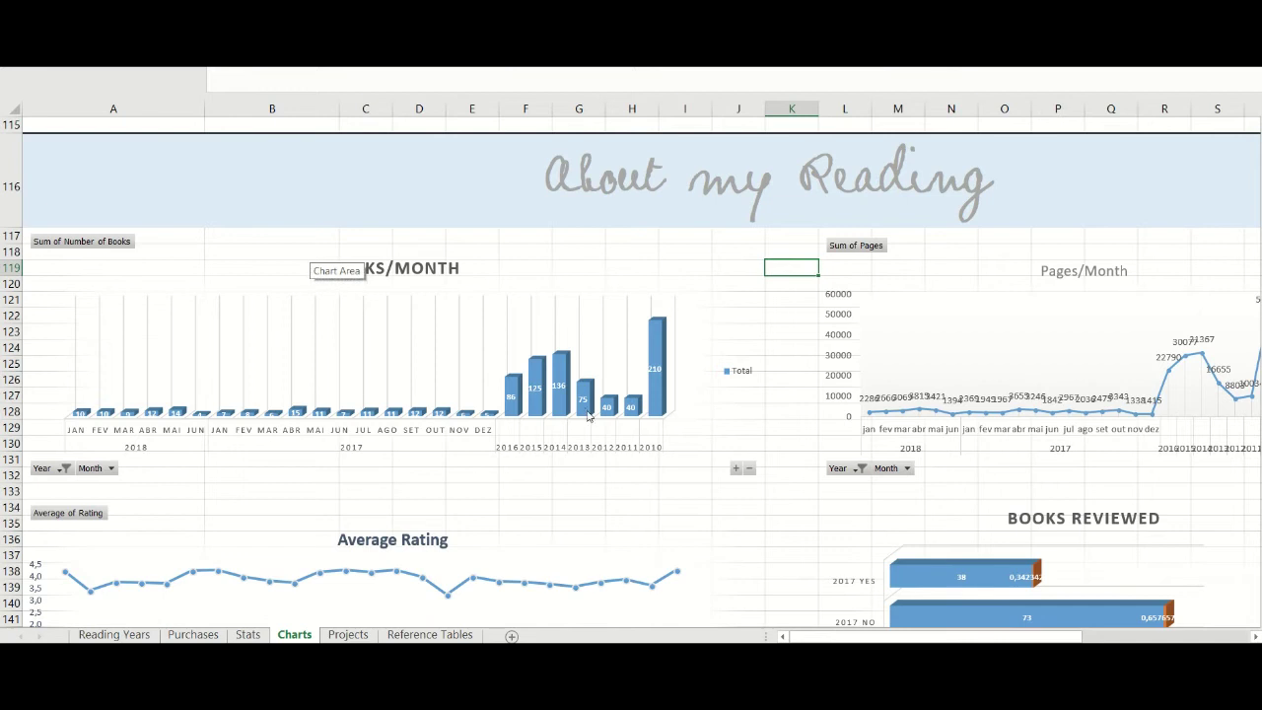
{"action": "left_click", "coordinate": [64, 468]}
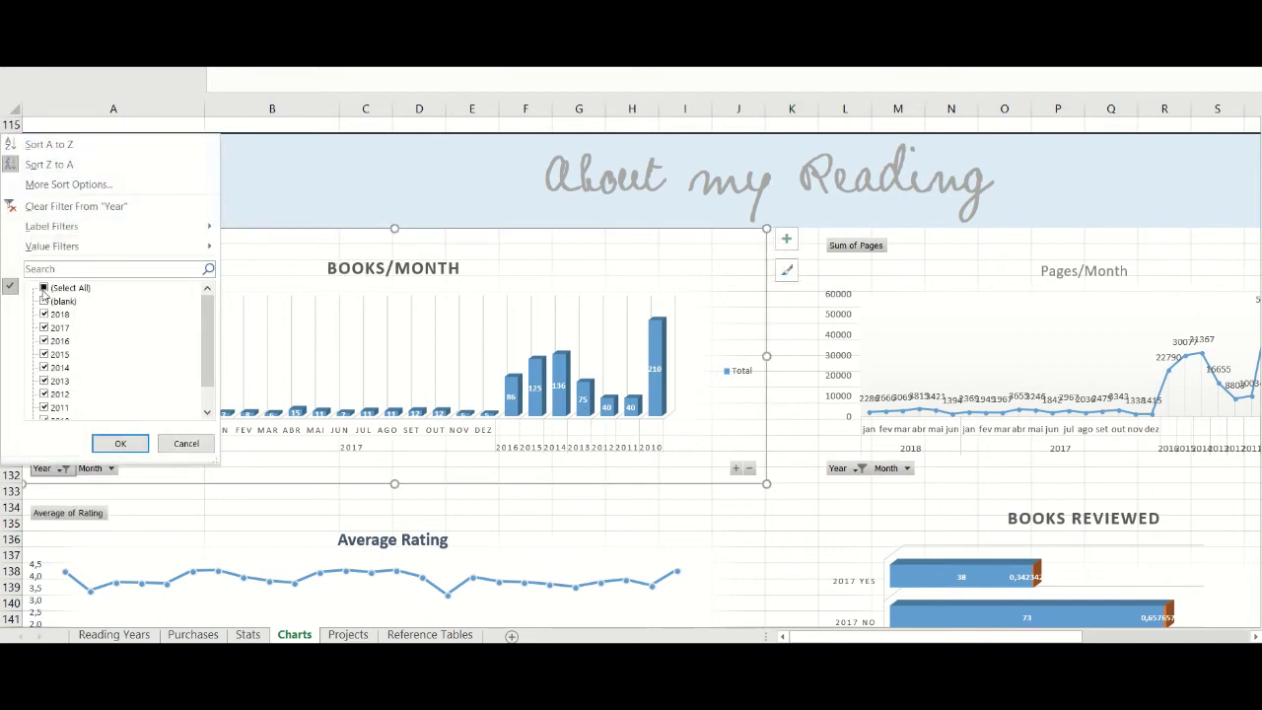
{"action": "left_click", "coordinate": [43, 288]}
{"action": "left_click", "coordinate": [44, 315]}
{"action": "left_click", "coordinate": [120, 443]}
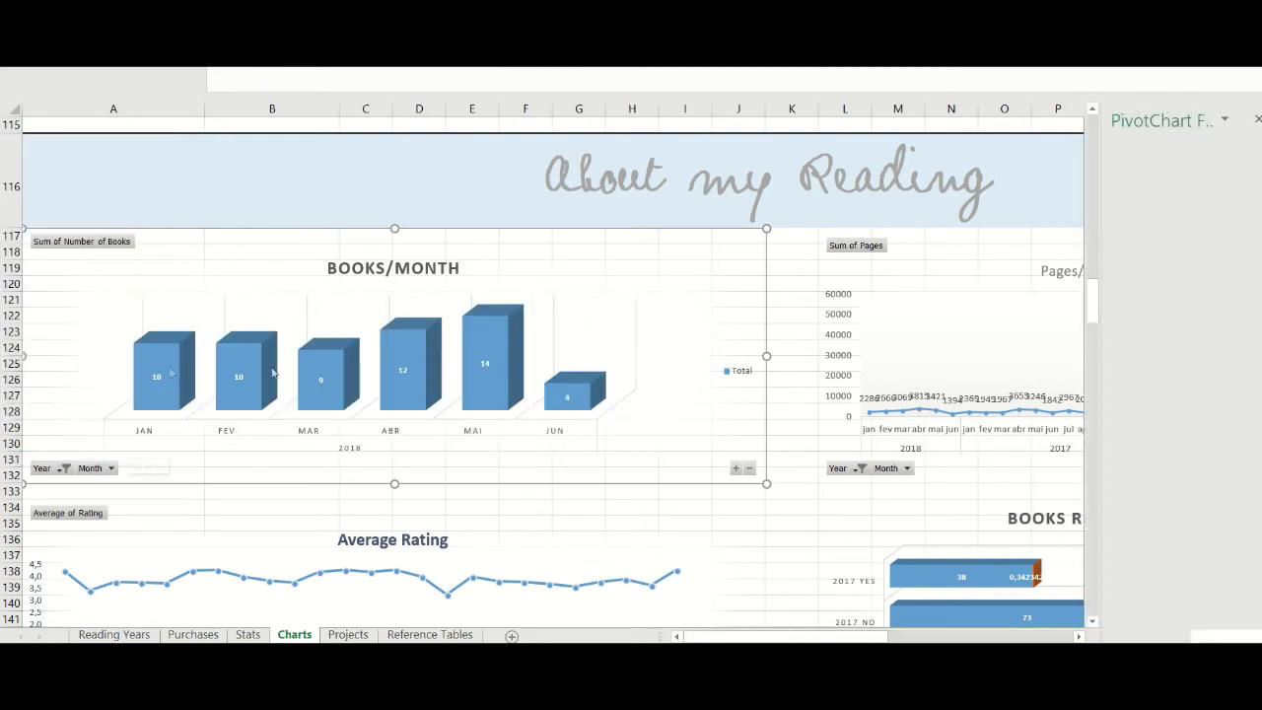
- Filter the Pages/Month chart to show only the years 2018 and 2017
{"action": "scroll", "coordinate": [1028, 600], "scroll_direction": "right", "scroll_amount": 5}
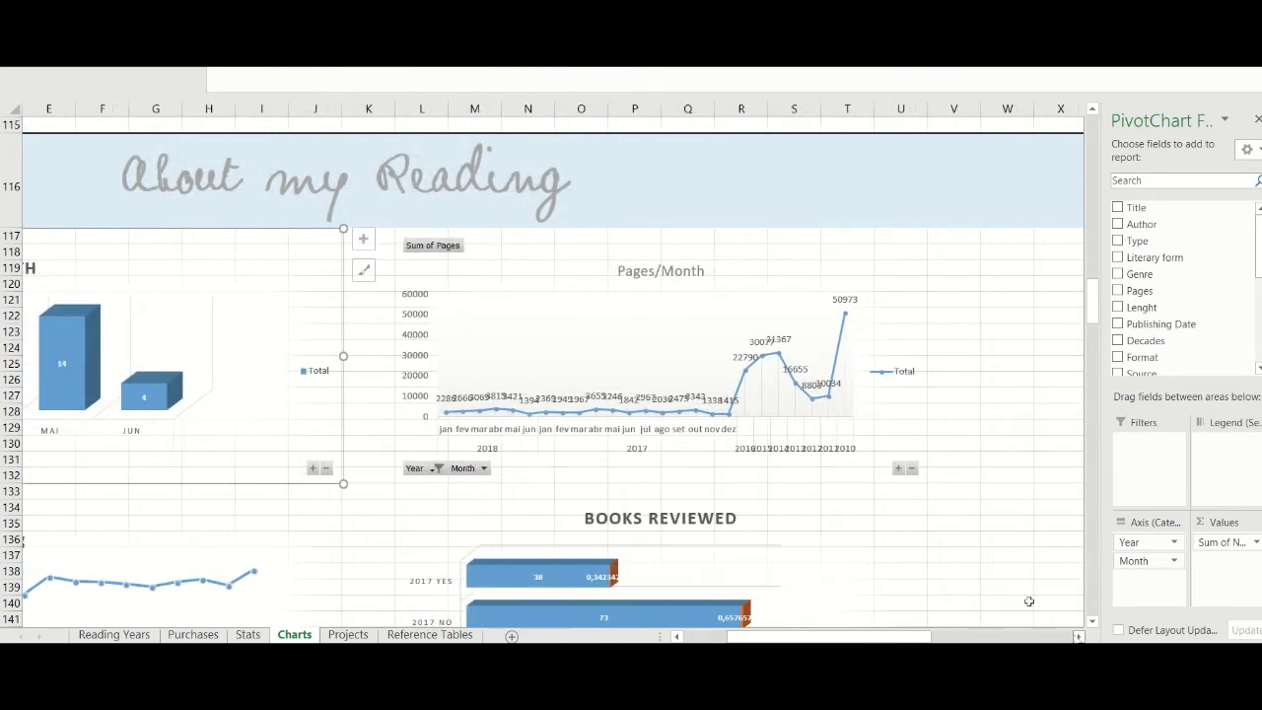
{"action": "left_click", "coordinate": [436, 468]}
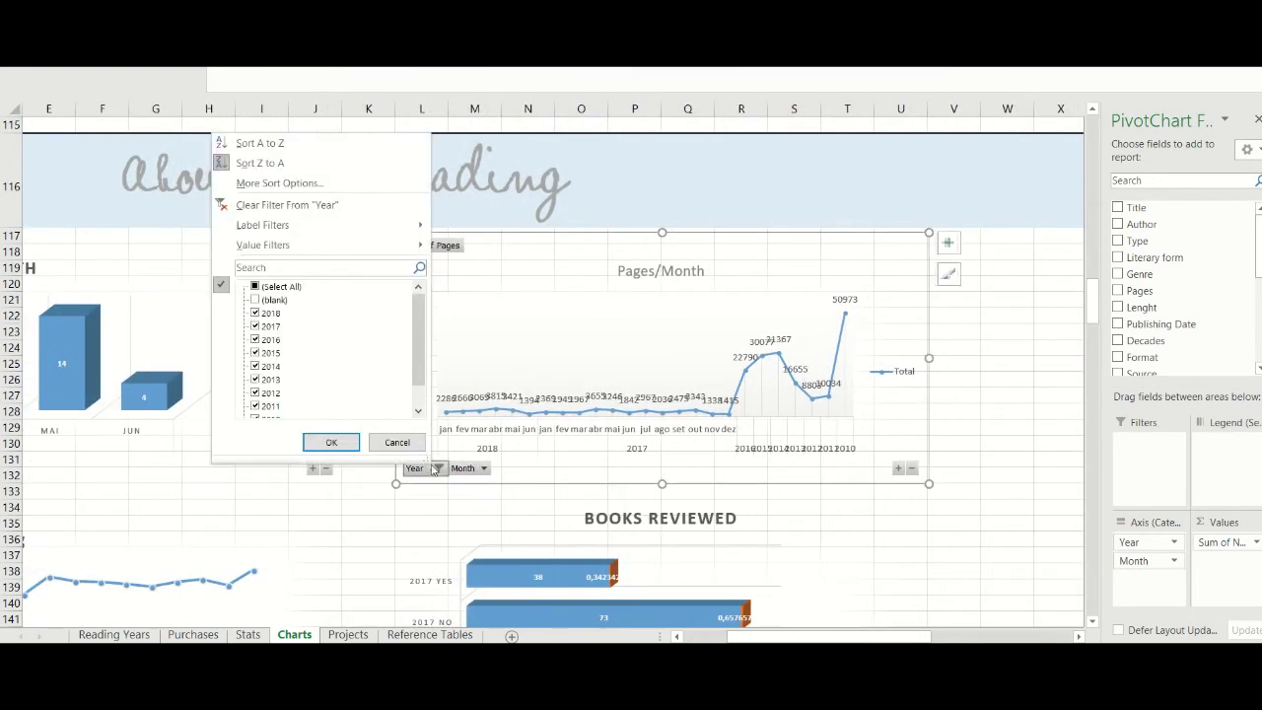
{"action": "left_click", "coordinate": [254, 287]}
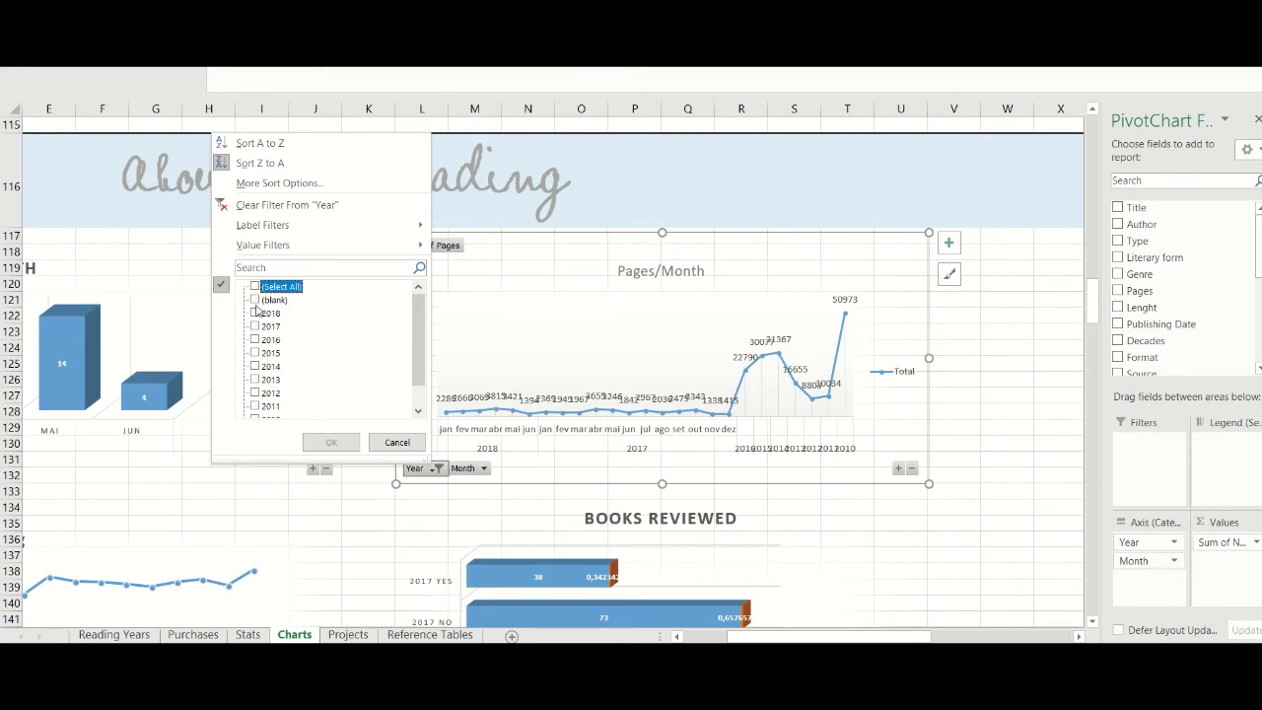
{"action": "left_click", "coordinate": [254, 313]}
{"action": "left_click", "coordinate": [254, 327]}
{"action": "left_click", "coordinate": [339, 440]}
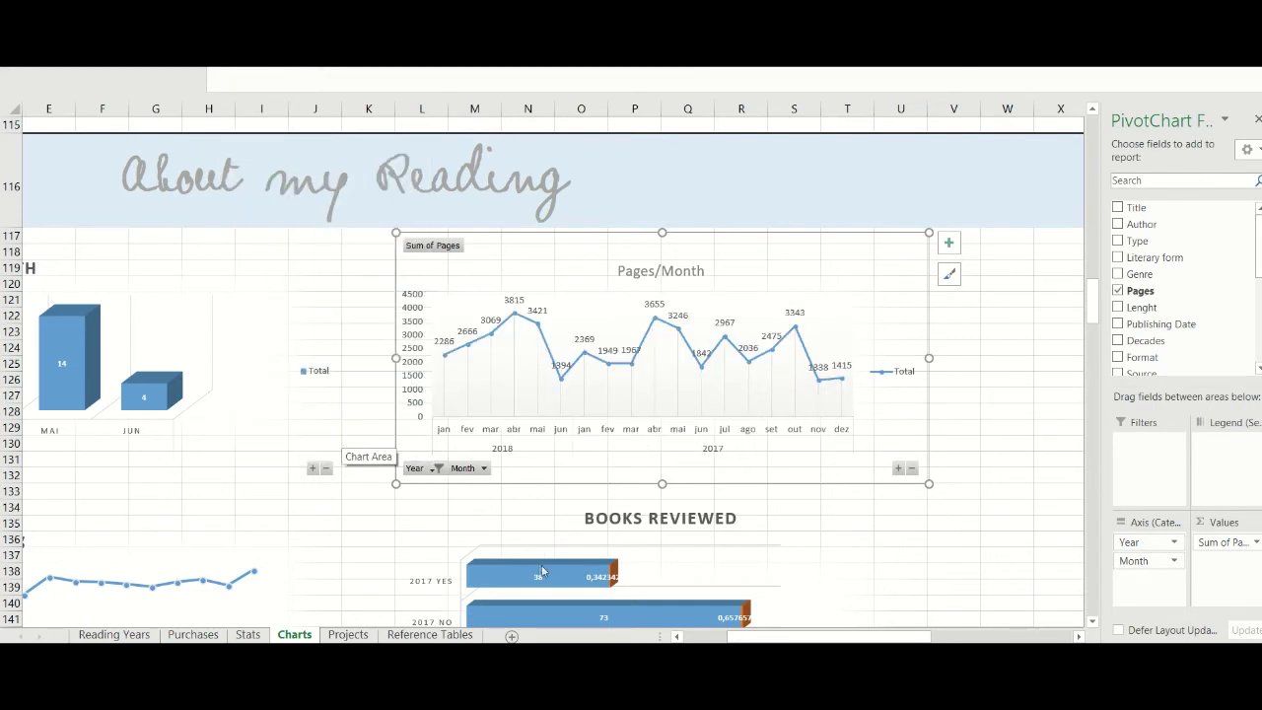
- Filter the Average Rating chart to show only the years 2018, 2017 and 2016
{"action": "left_click_drag", "start_coordinate": [885, 635], "coordinate": [836, 638]}
{"action": "scroll", "coordinate": [1094, 624], "scroll_direction": "down", "scroll_amount": 3}
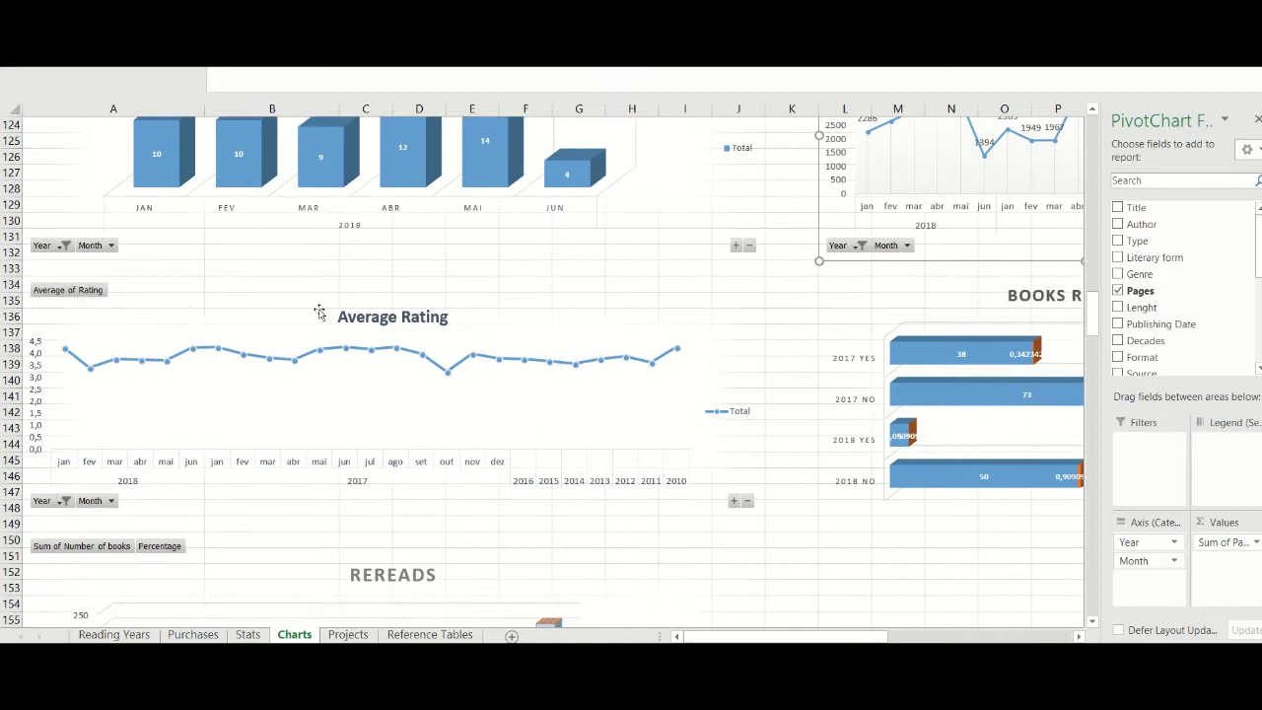
{"action": "mouse_move", "coordinate": [183, 374]}
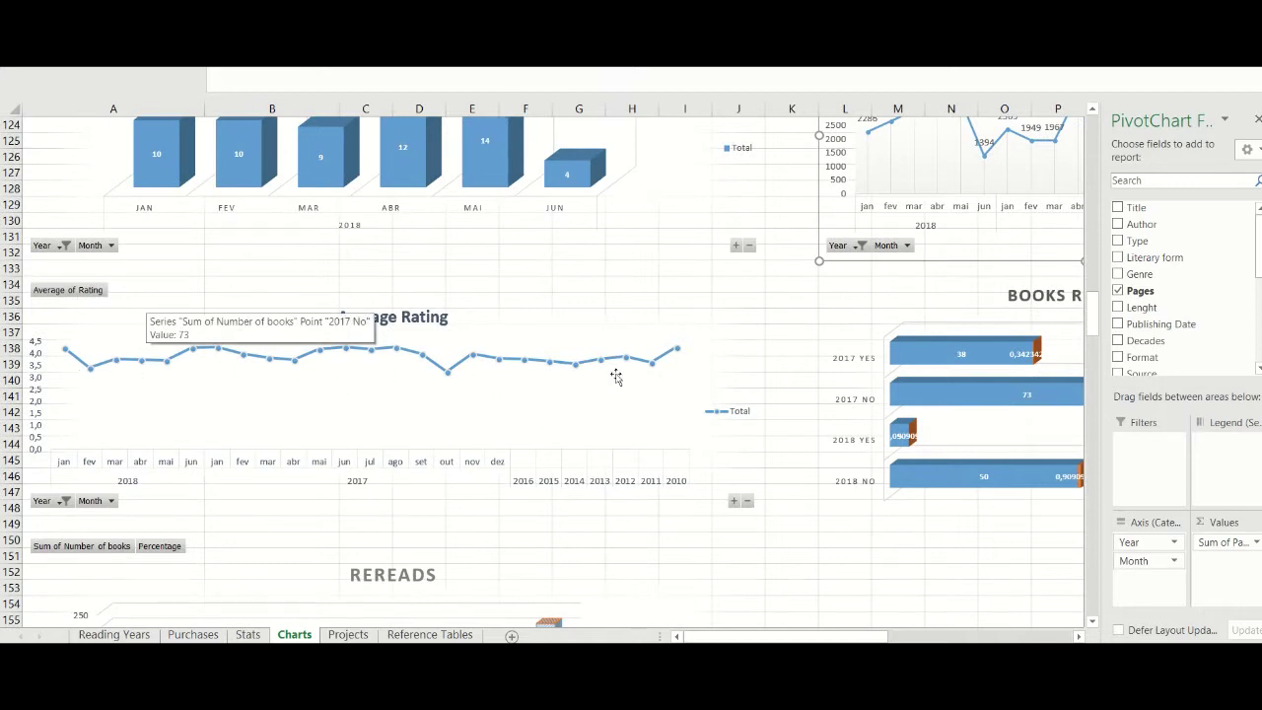
{"action": "left_click", "coordinate": [64, 501]}
{"action": "left_click", "coordinate": [43, 326]}
{"action": "left_click", "coordinate": [43, 352]}
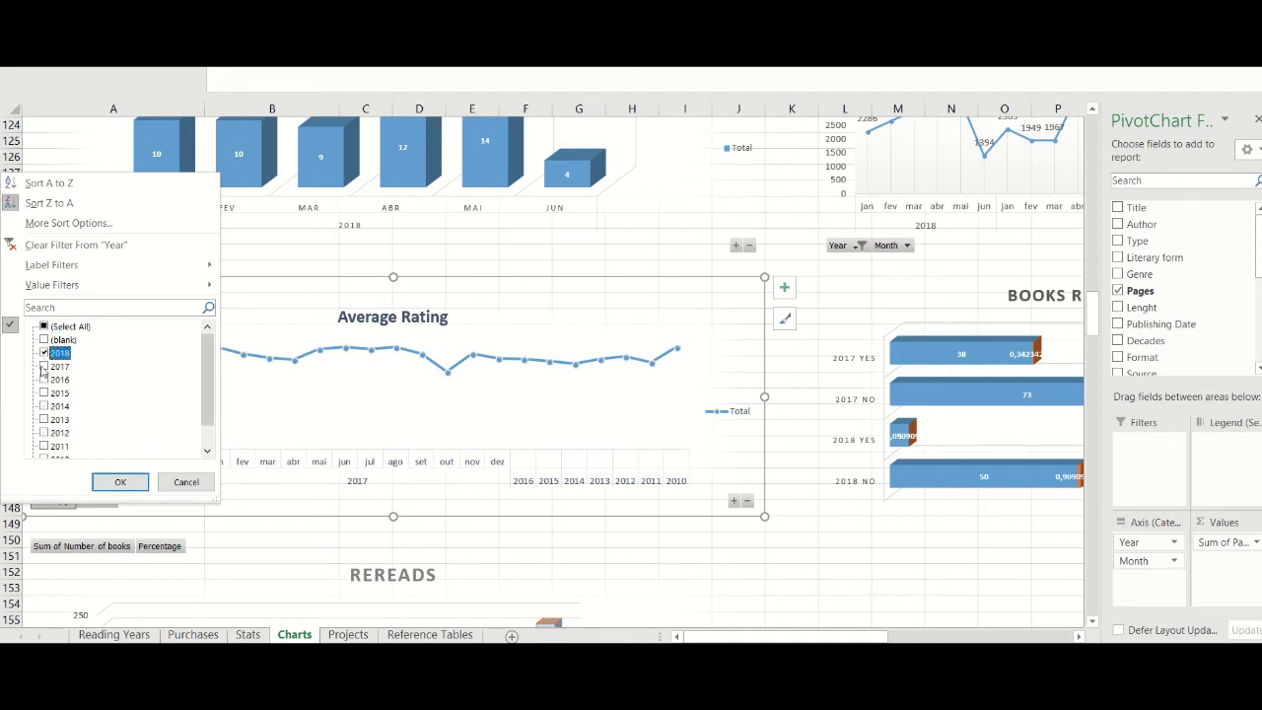
{"action": "left_click", "coordinate": [43, 365]}
{"action": "left_click", "coordinate": [119, 481]}
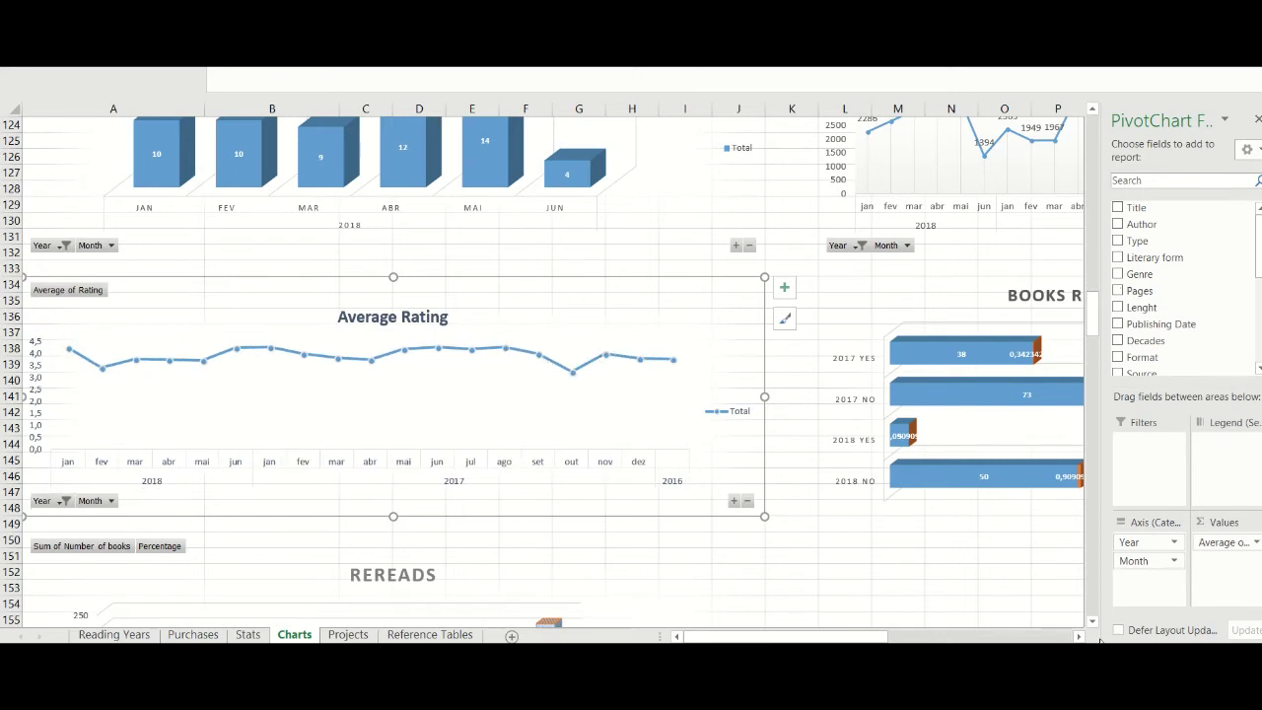
- View the Books Reviewed chart, and set the Pages/Month chart's year filter to all years from 2018 back to 2010, excluding blanks
{"action": "scroll", "coordinate": [1080, 637], "scroll_direction": "right", "scroll_amount": 5}
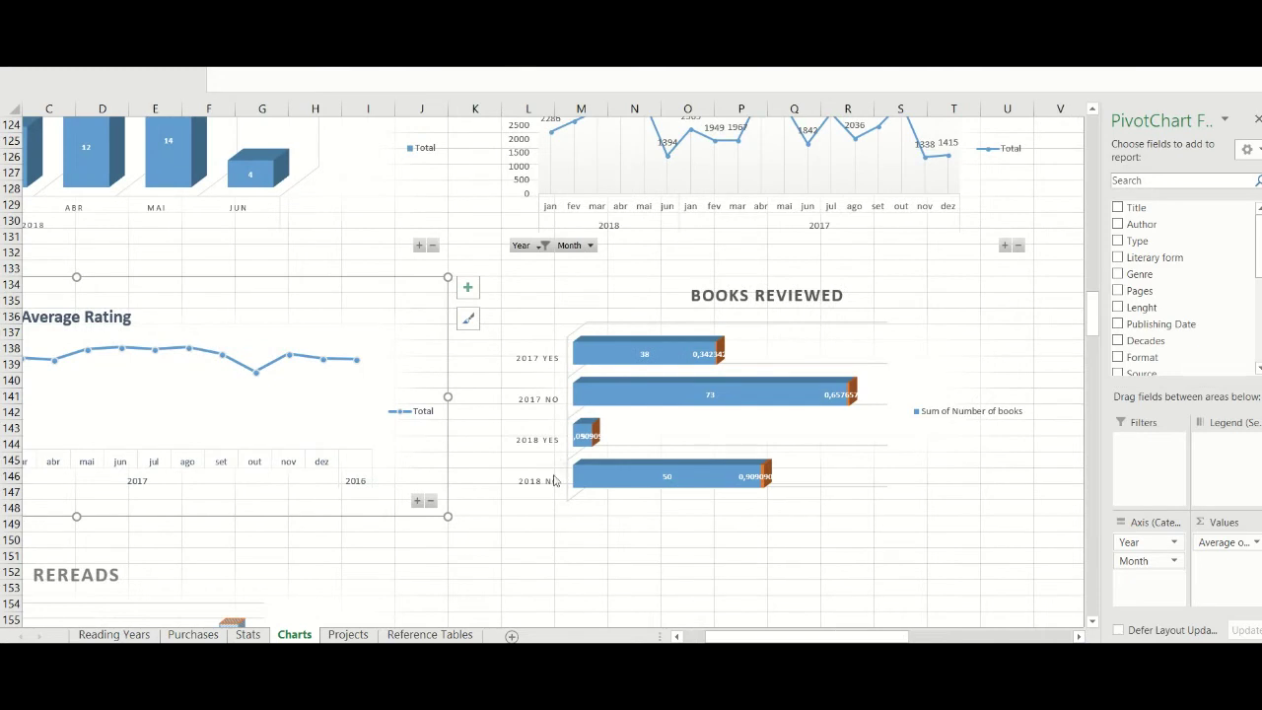
{"action": "left_click", "coordinate": [873, 329]}
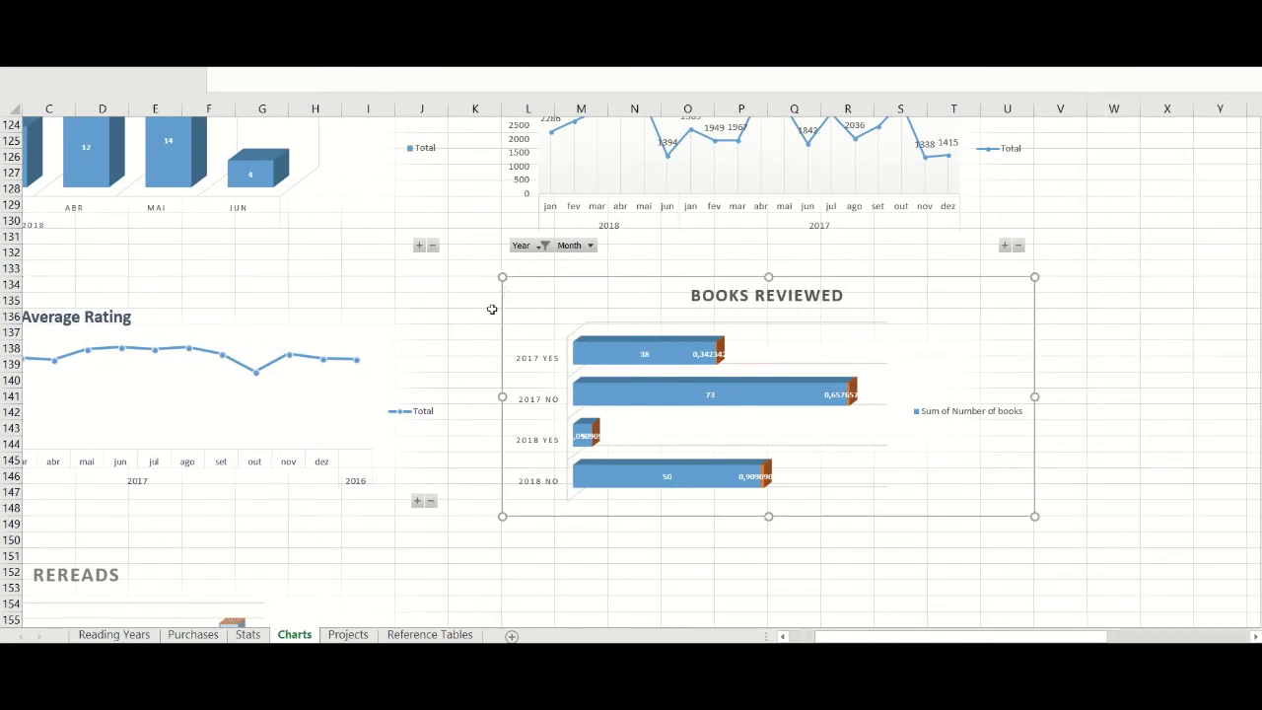
{"action": "left_click", "coordinate": [545, 245]}
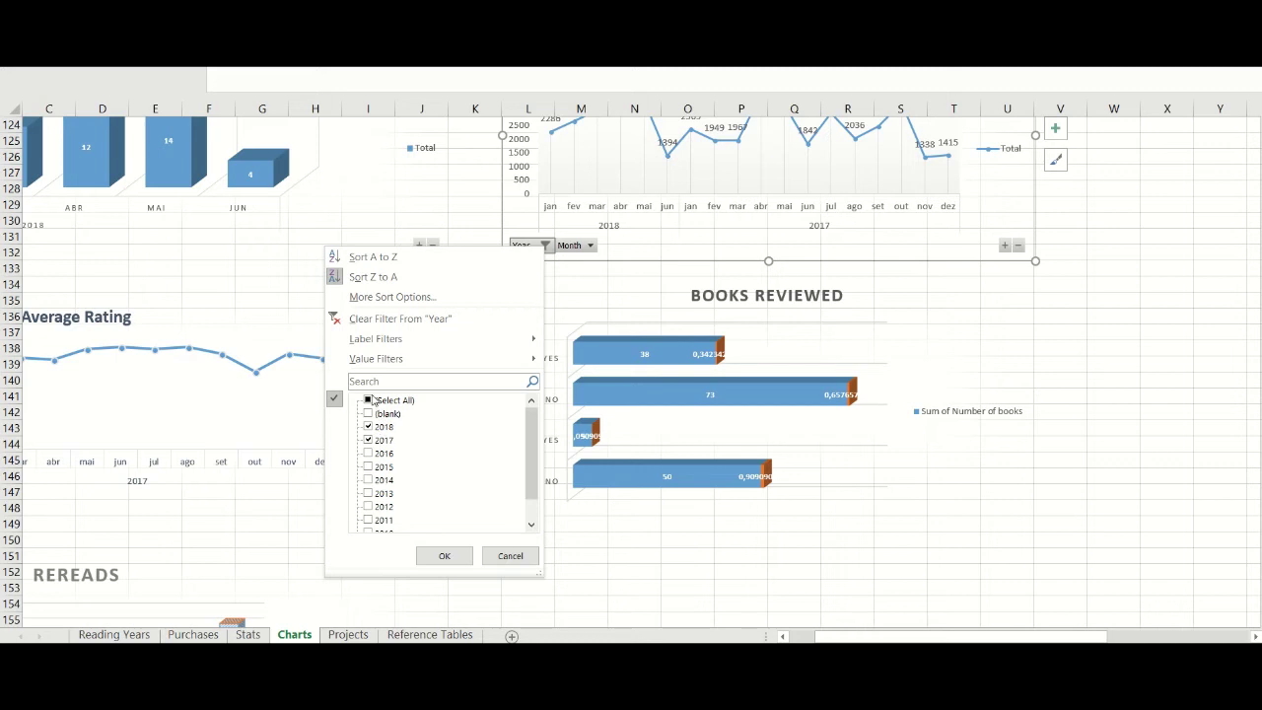
{"action": "left_click", "coordinate": [370, 401]}
{"action": "left_click", "coordinate": [369, 414]}
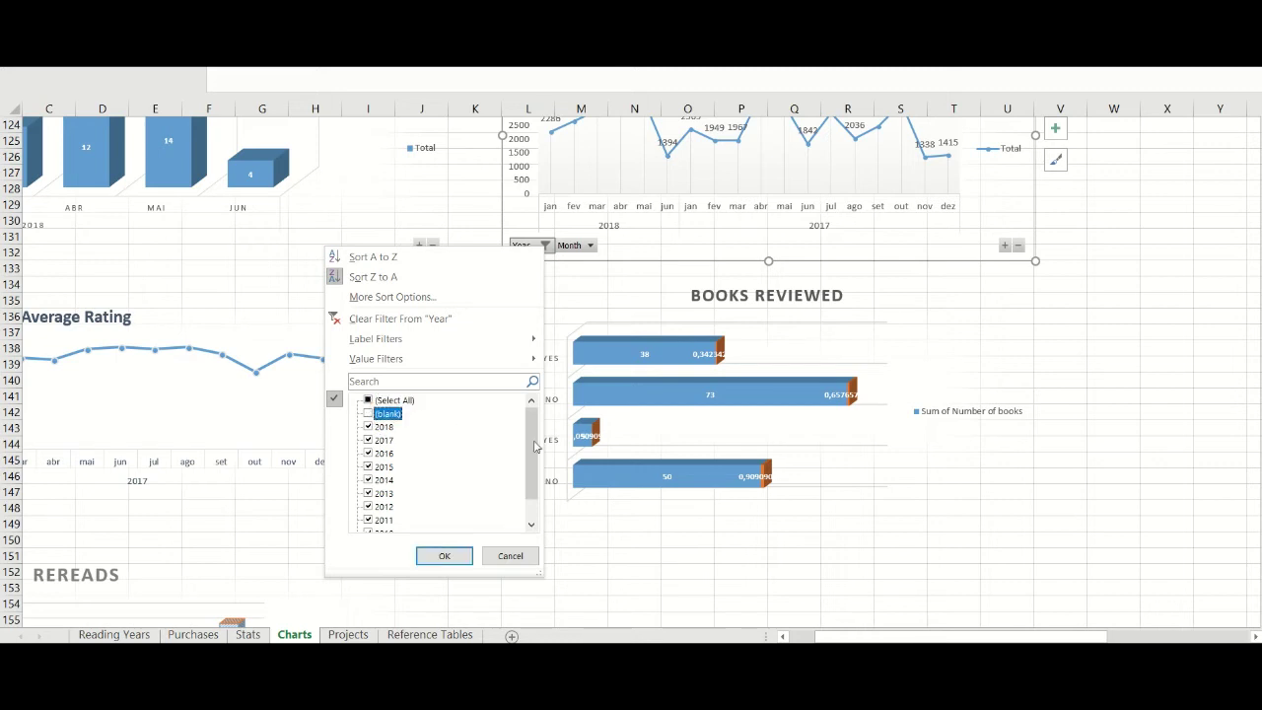
{"action": "scroll", "coordinate": [535, 447], "scroll_direction": "down", "scroll_amount": 2}
{"action": "left_click", "coordinate": [368, 520]}
{"action": "left_click", "coordinate": [440, 555]}
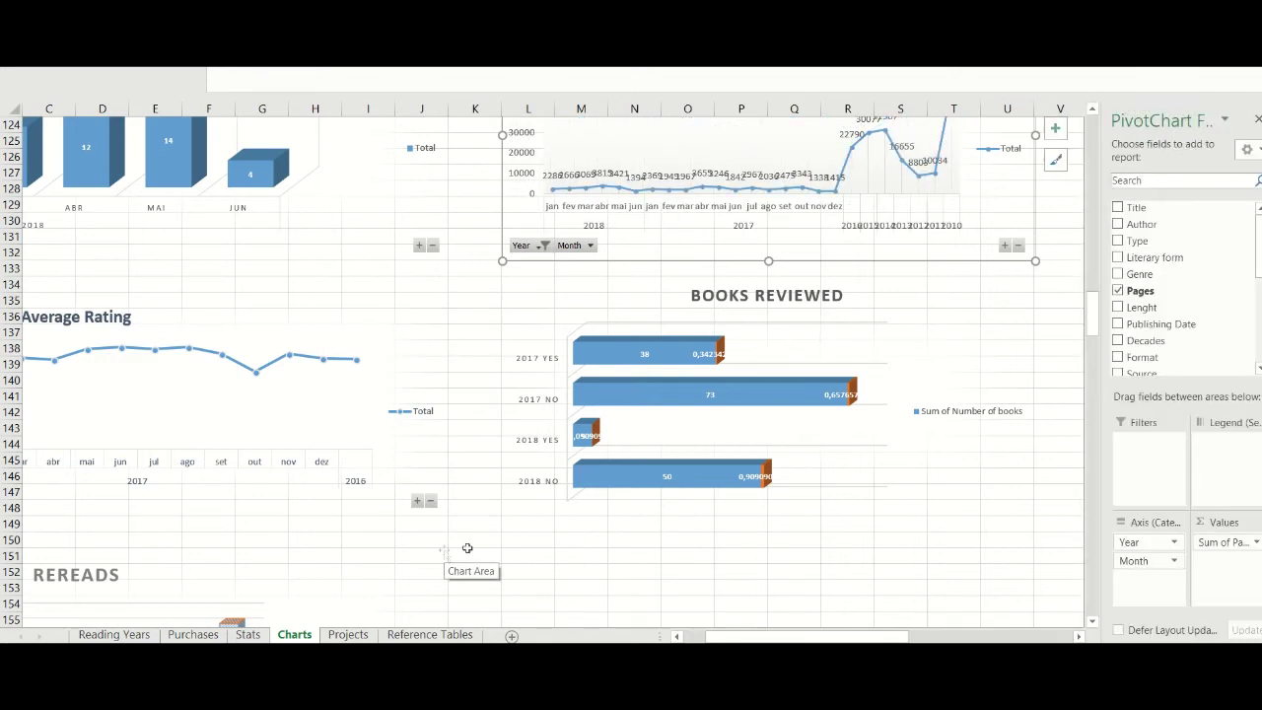
- Examine the Rereads chart at the end of the About my Reading section
{"action": "left_click_drag", "start_coordinate": [1093, 310], "coordinate": [1104, 333]}
{"action": "left_click_drag", "start_coordinate": [801, 638], "coordinate": [777, 641]}
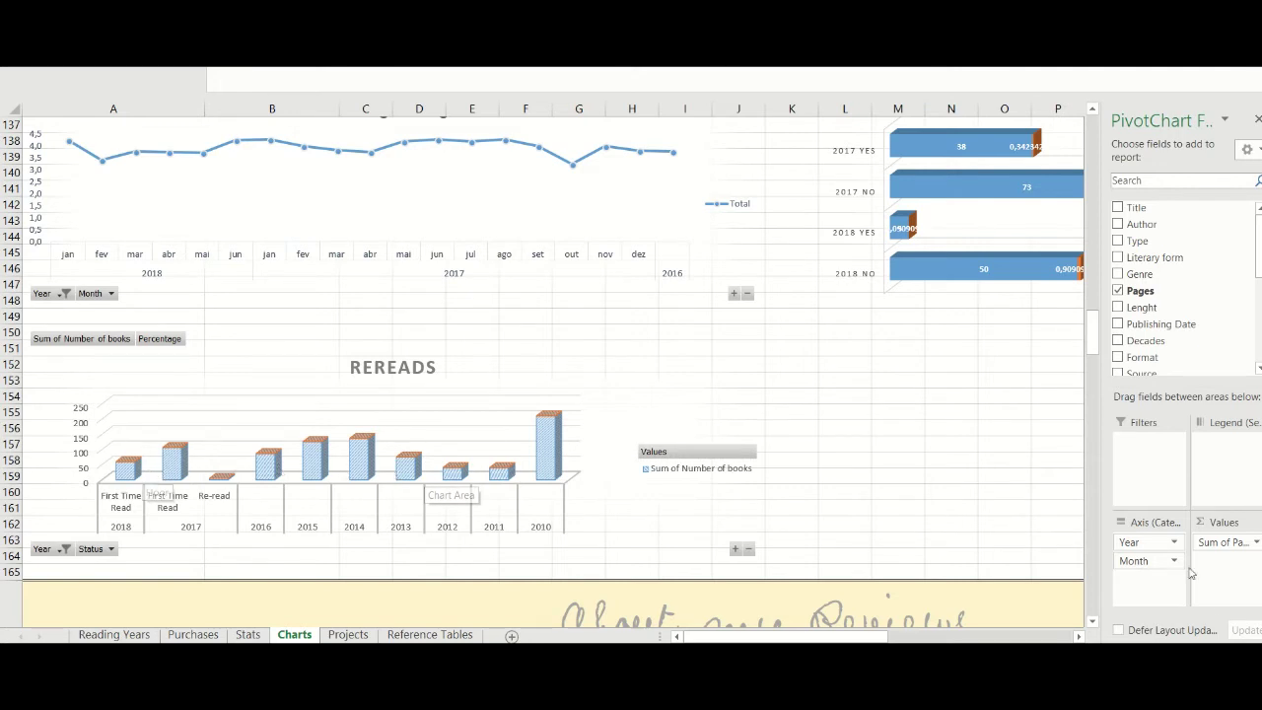
{"action": "left_click", "coordinate": [964, 440]}
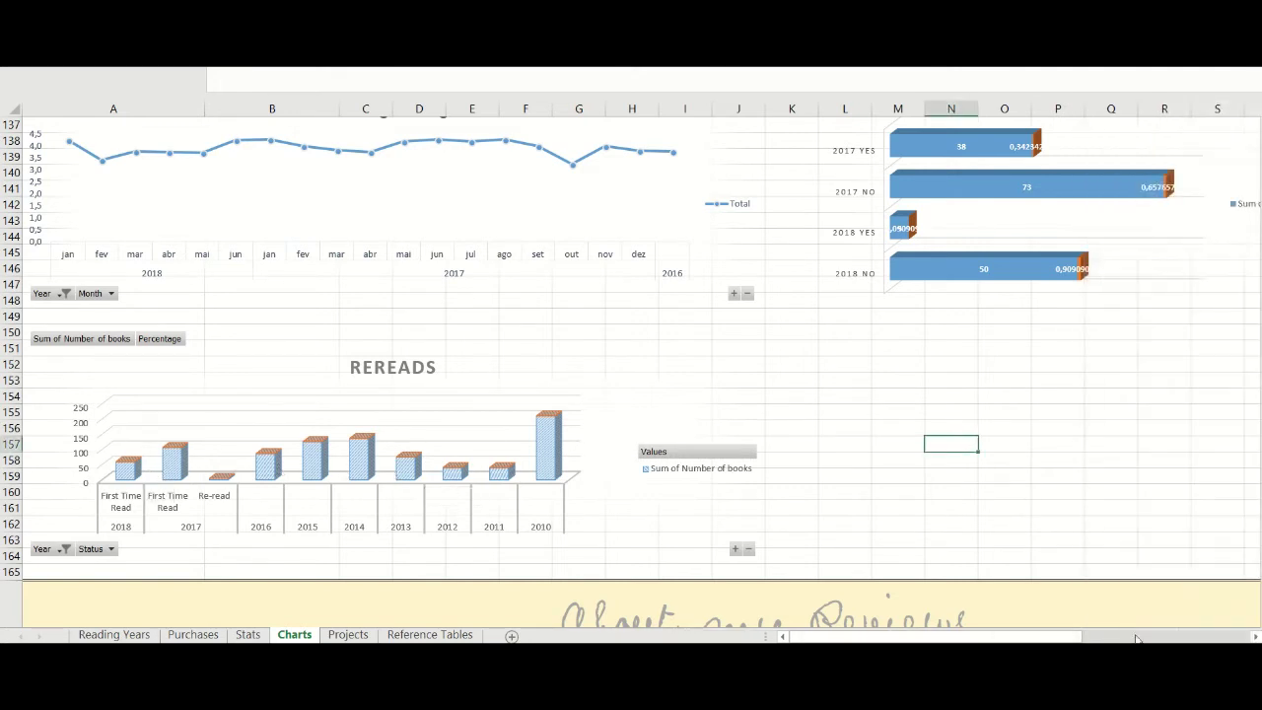
{"action": "scroll", "coordinate": [631, 372], "scroll_direction": "down", "scroll_amount": 3}
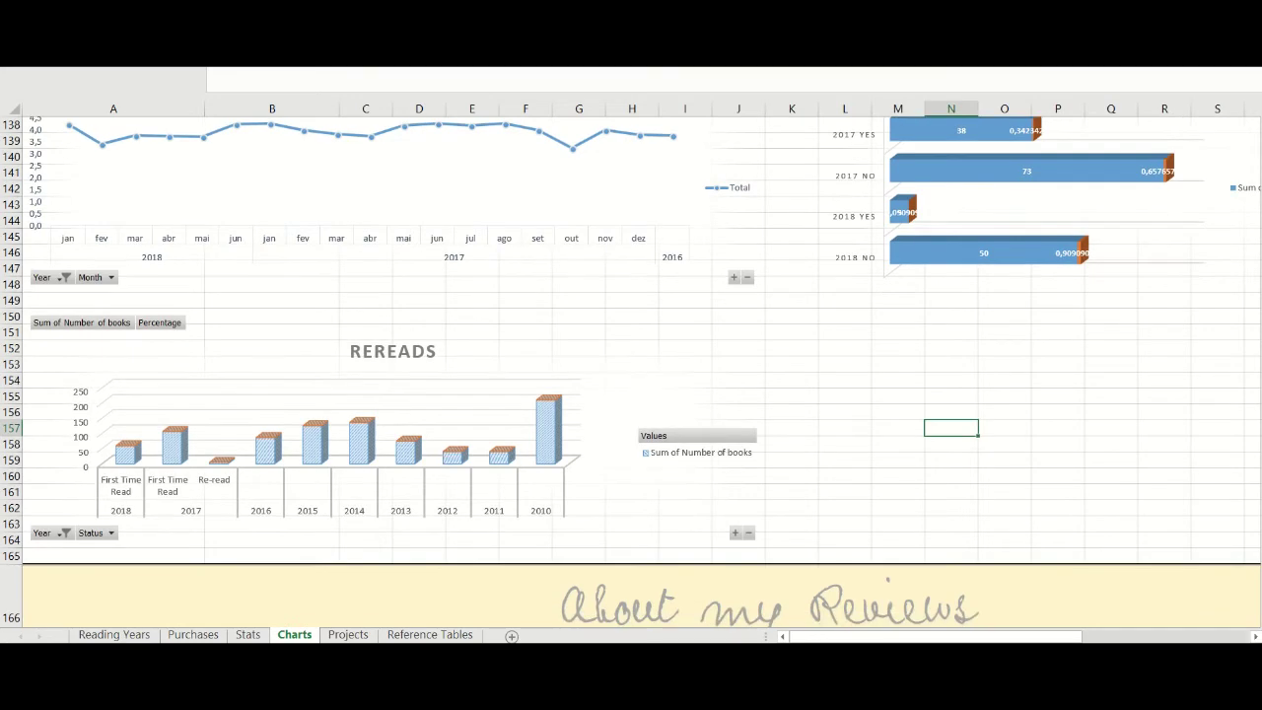
- Review the Reviewed? filter of the Countries chart in the About my Reviews section, keeping only Yes selected
{"action": "scroll", "coordinate": [630, 372], "scroll_direction": "down", "scroll_amount": 3}
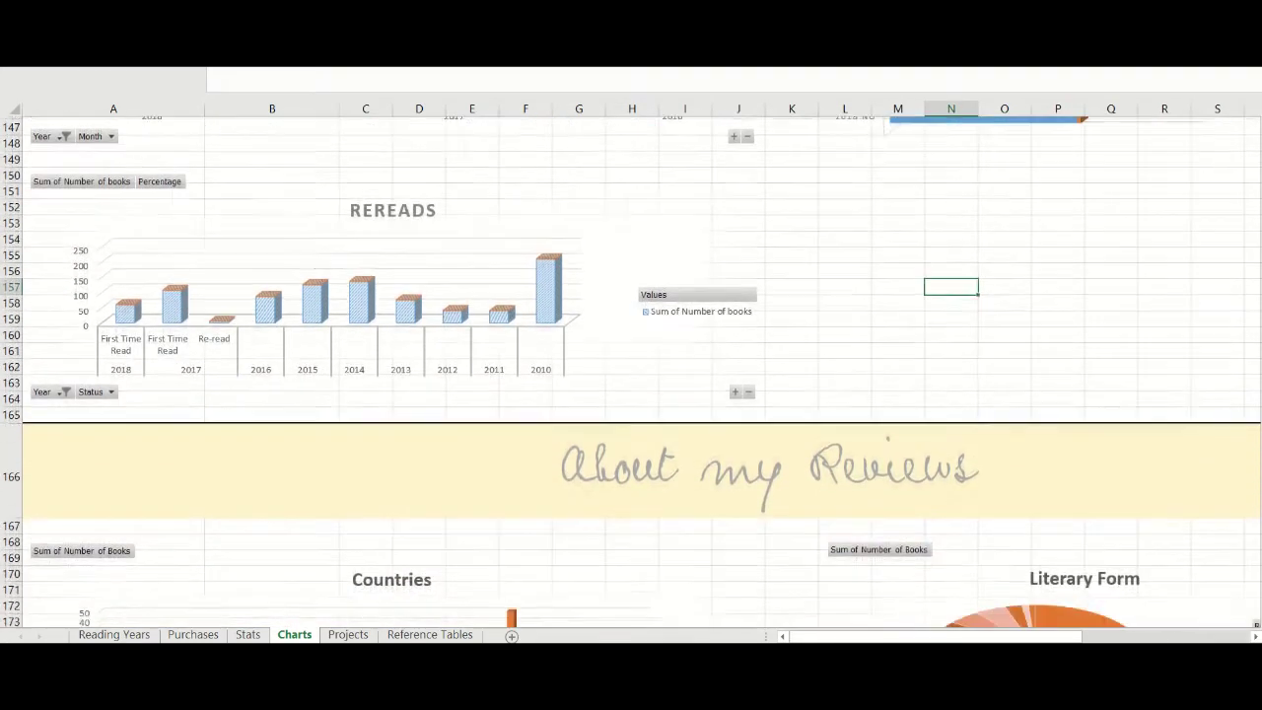
{"action": "scroll", "coordinate": [631, 372], "scroll_direction": "down", "scroll_amount": 3}
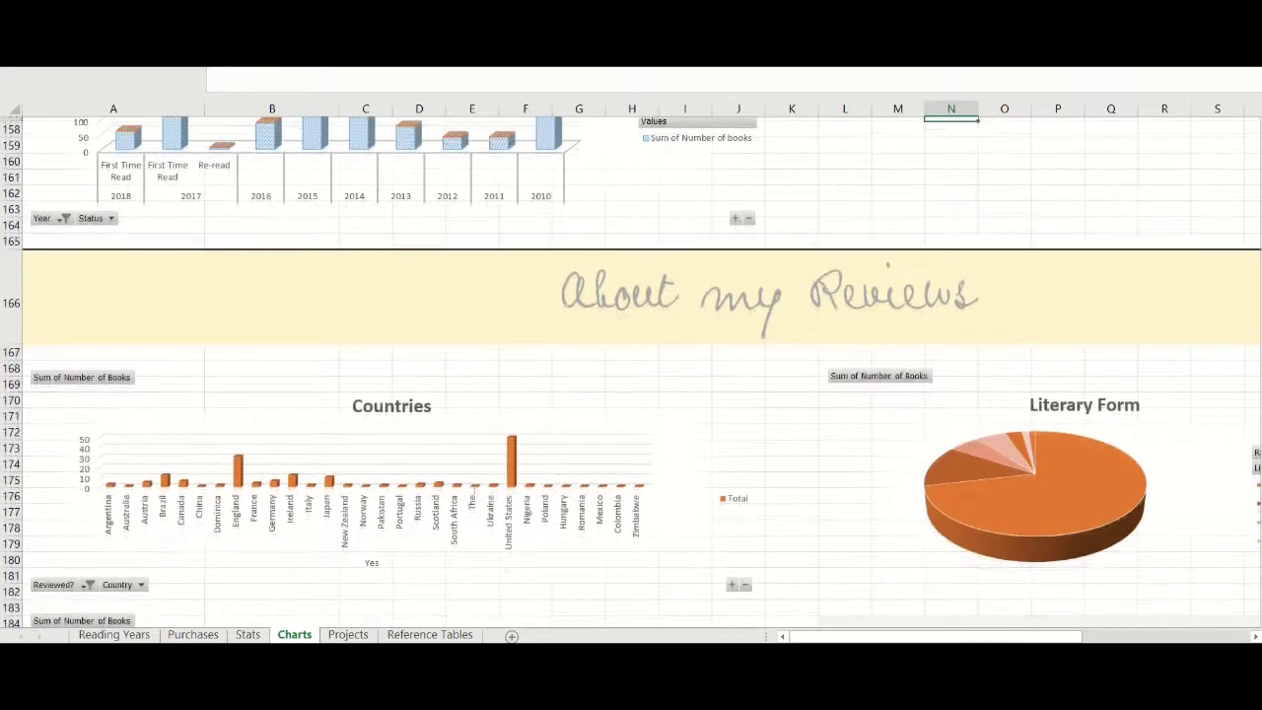
{"action": "scroll", "coordinate": [631, 373], "scroll_direction": "down", "scroll_amount": 2}
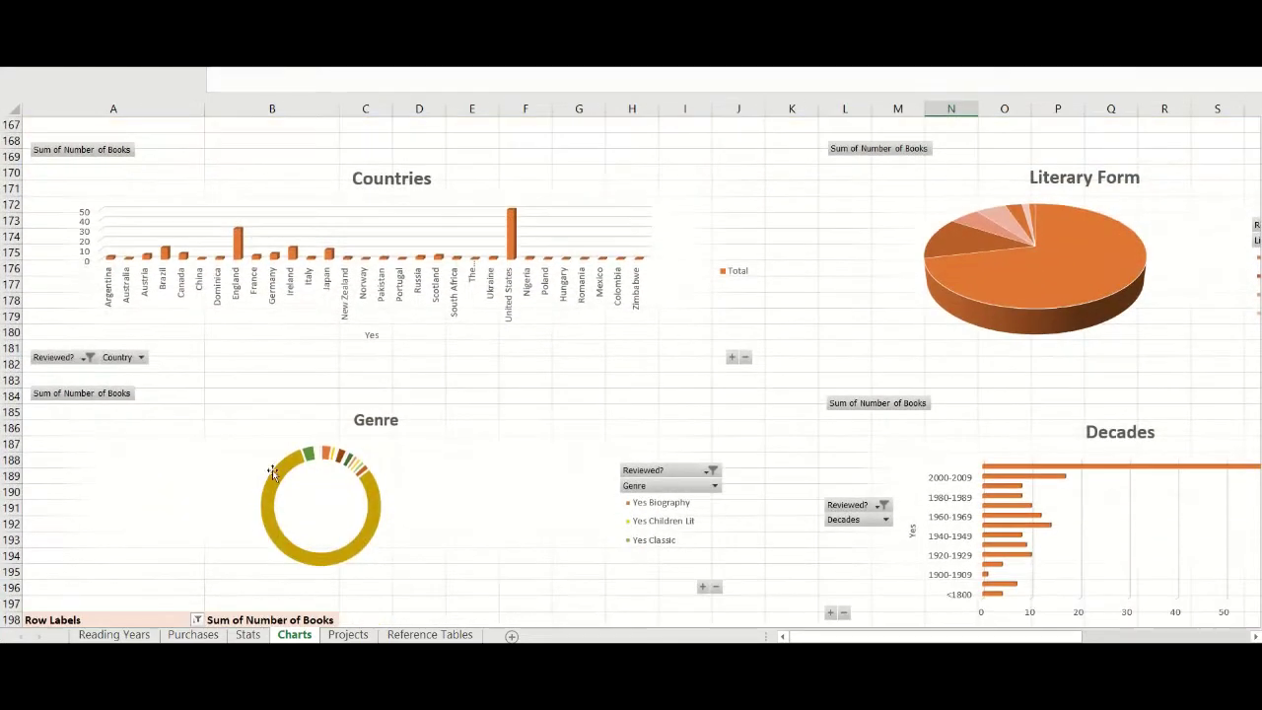
{"action": "left_click", "coordinate": [91, 358]}
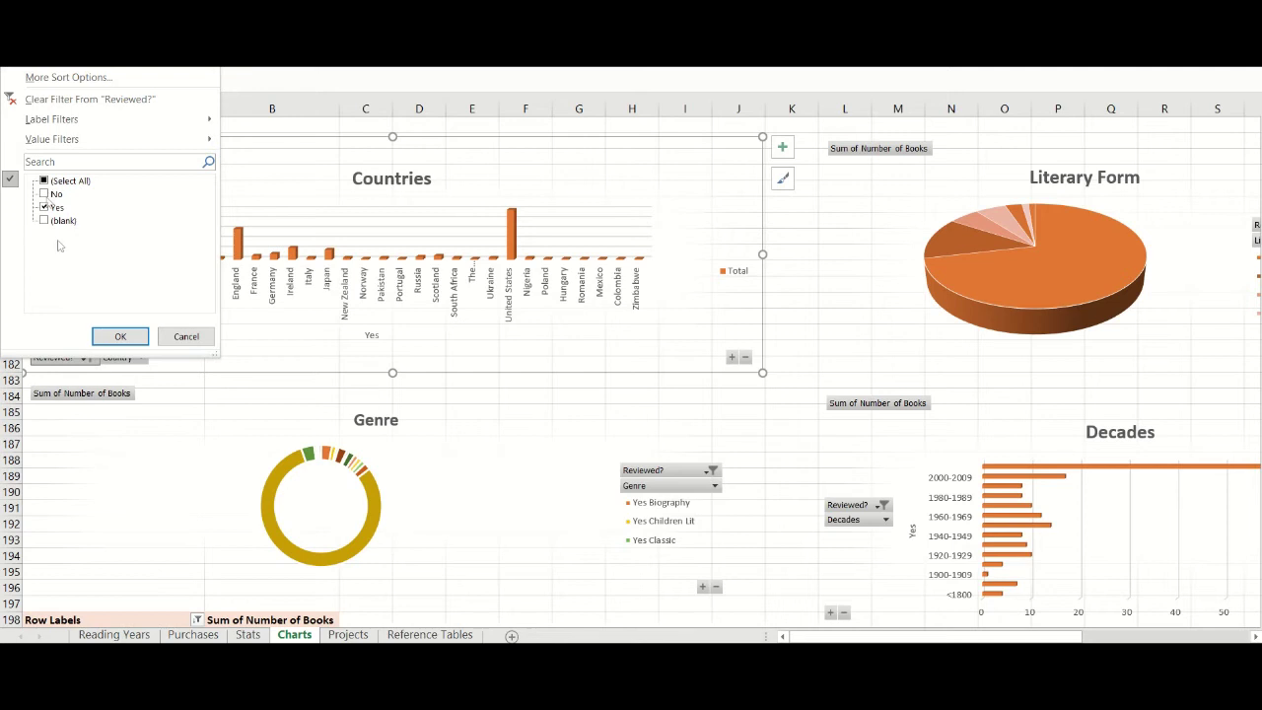
{"action": "left_click", "coordinate": [118, 336]}
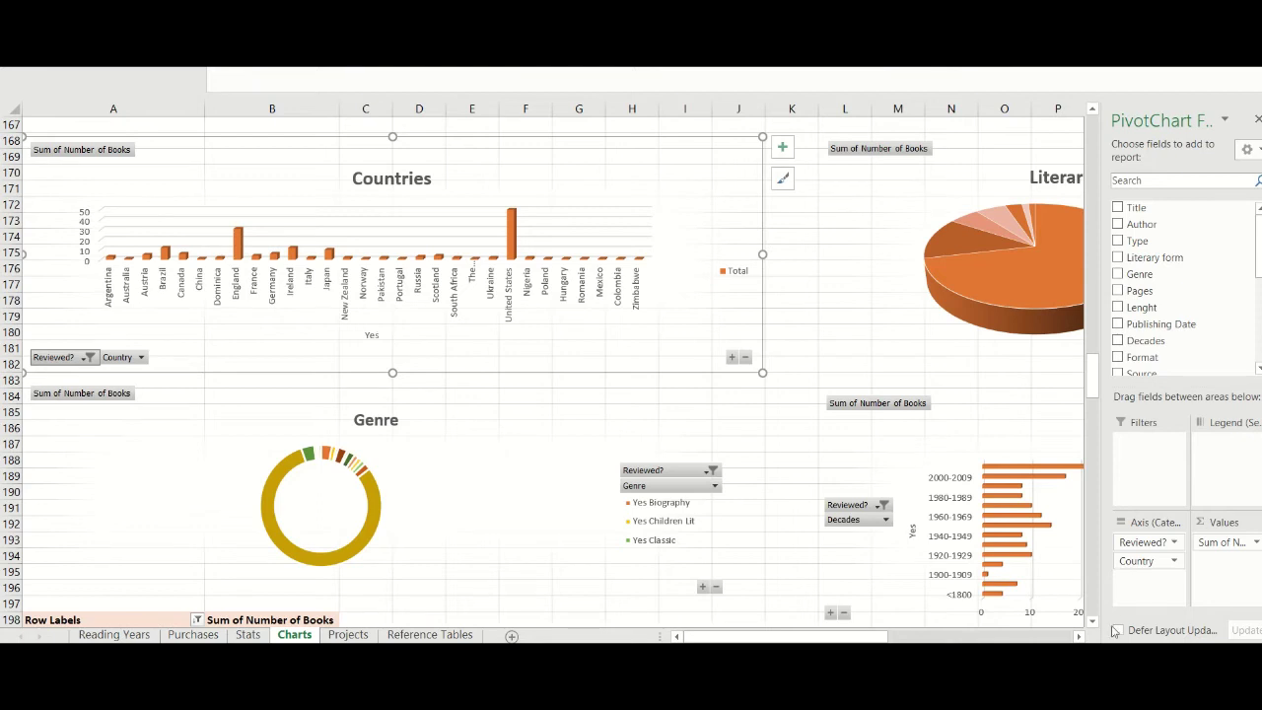
- Examine the Literary Form and Decades charts in the About my Reviews section
{"action": "left_click", "coordinate": [1079, 636]}
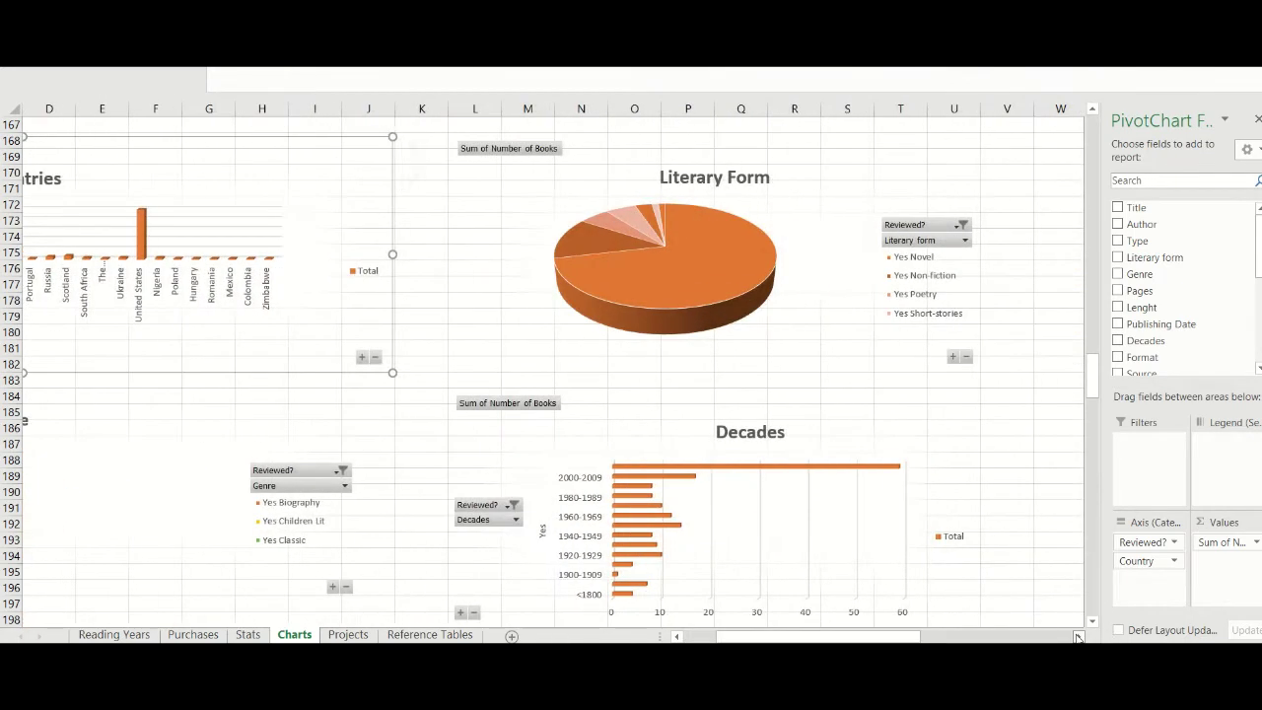
{"action": "left_click", "coordinate": [1079, 637]}
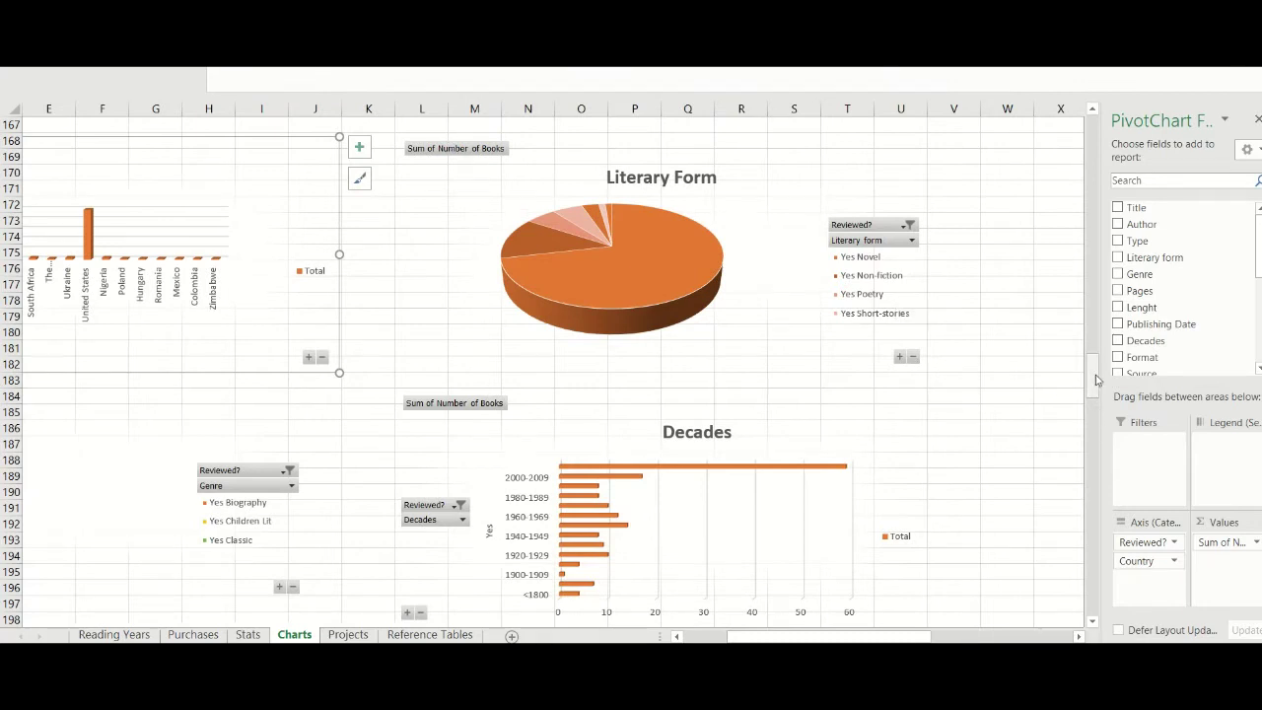
{"action": "left_click_drag", "start_coordinate": [1096, 380], "coordinate": [1095, 388]}
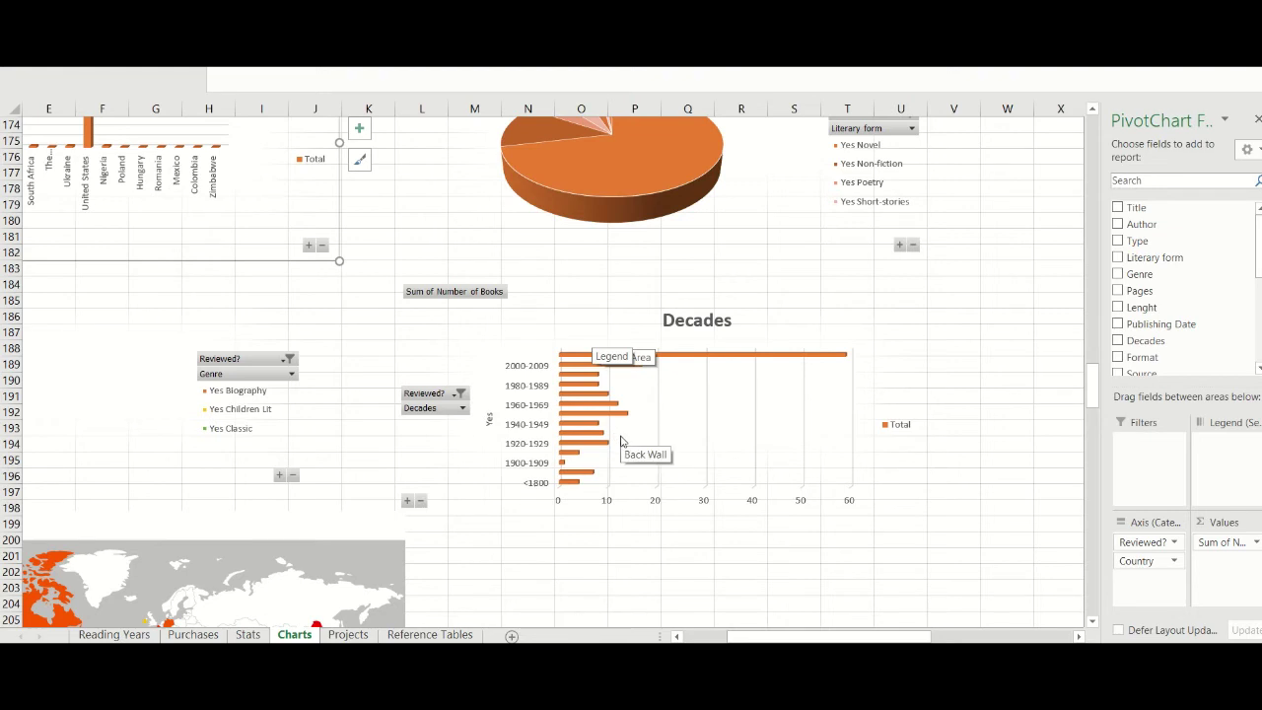
{"action": "left_click_drag", "start_coordinate": [836, 642], "coordinate": [790, 642]}
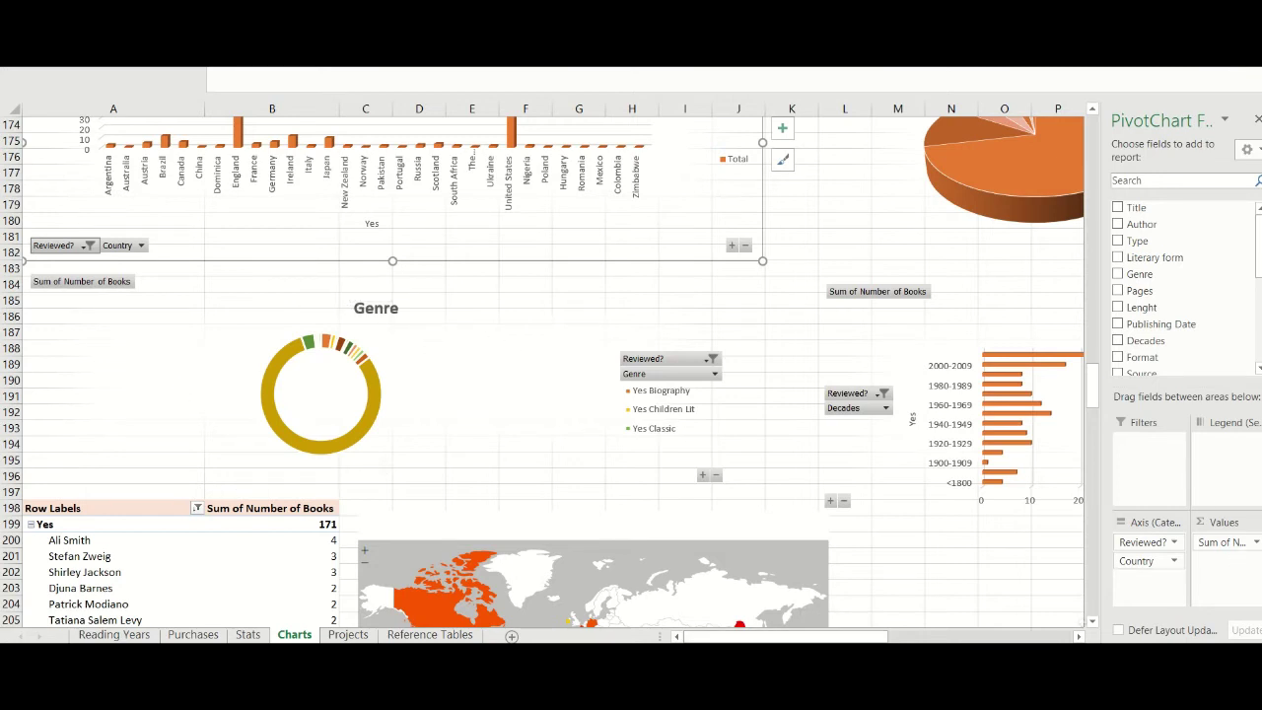
- Compare the world map of reviewed books with the country map near the start of the Charts sheet
{"action": "left_click", "coordinate": [1092, 622]}
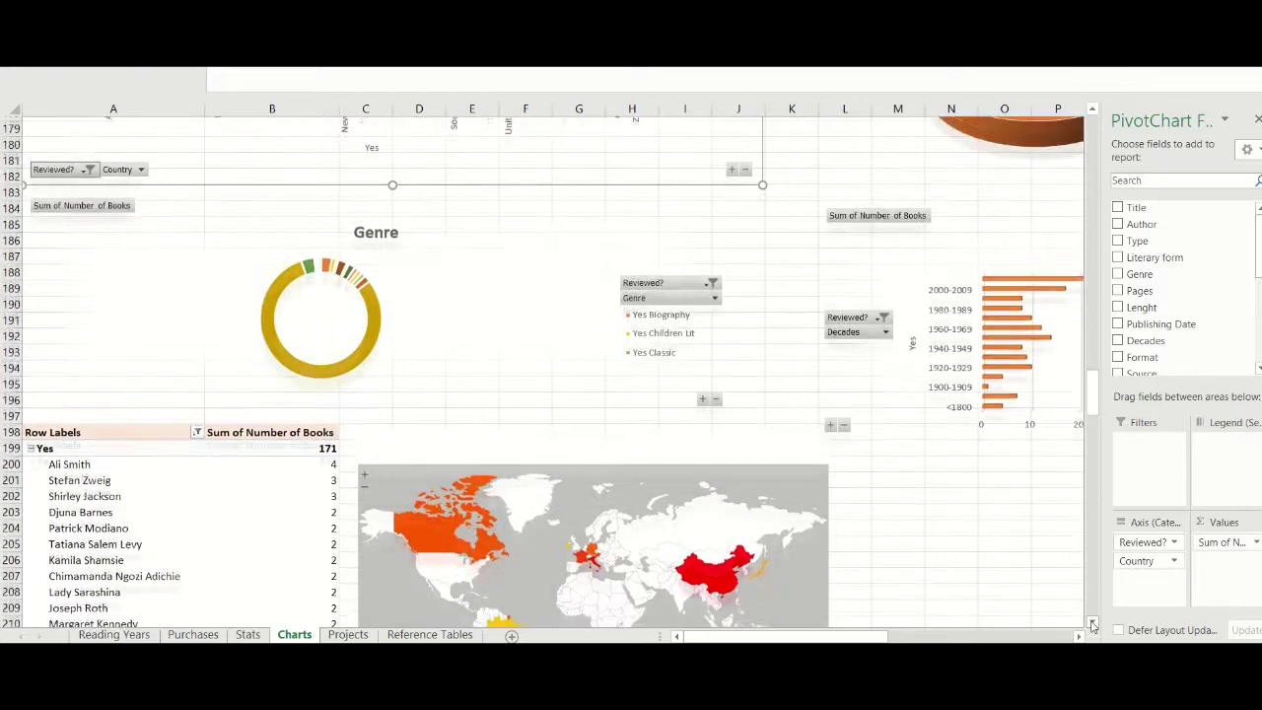
{"action": "left_click_drag", "start_coordinate": [1092, 622], "coordinate": [1092, 622]}
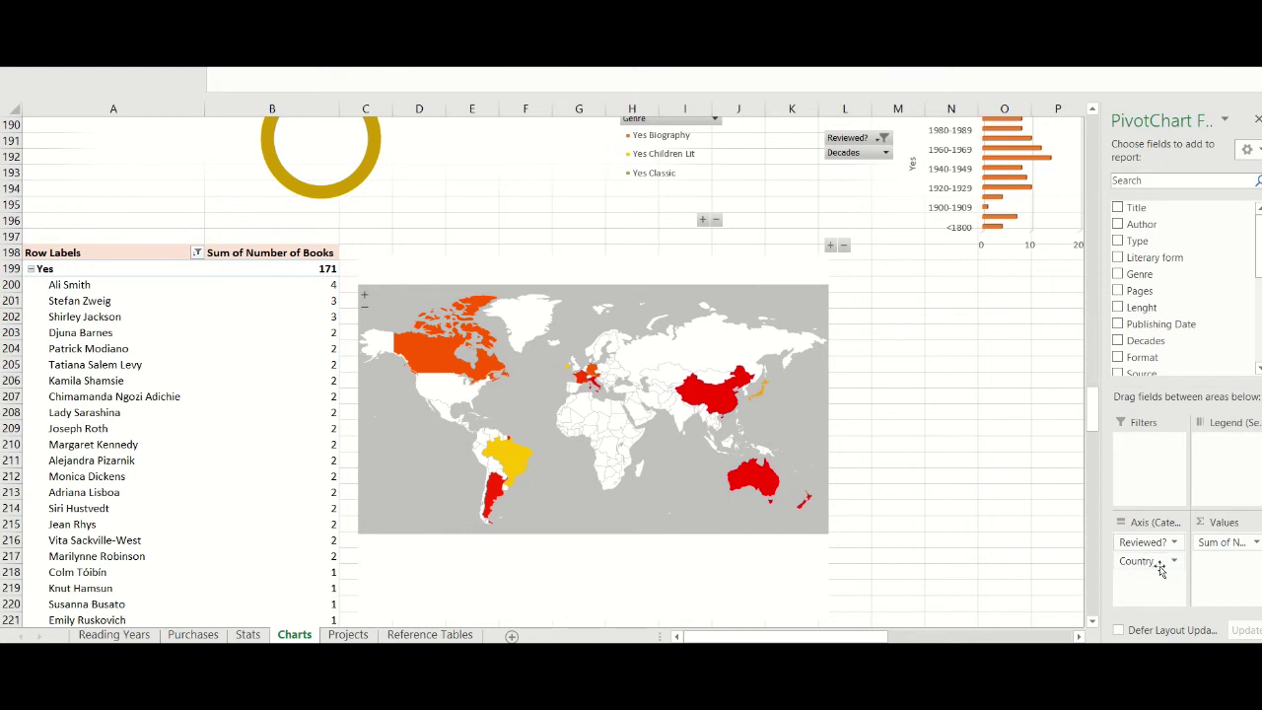
{"action": "mouse_move", "coordinate": [488, 347]}
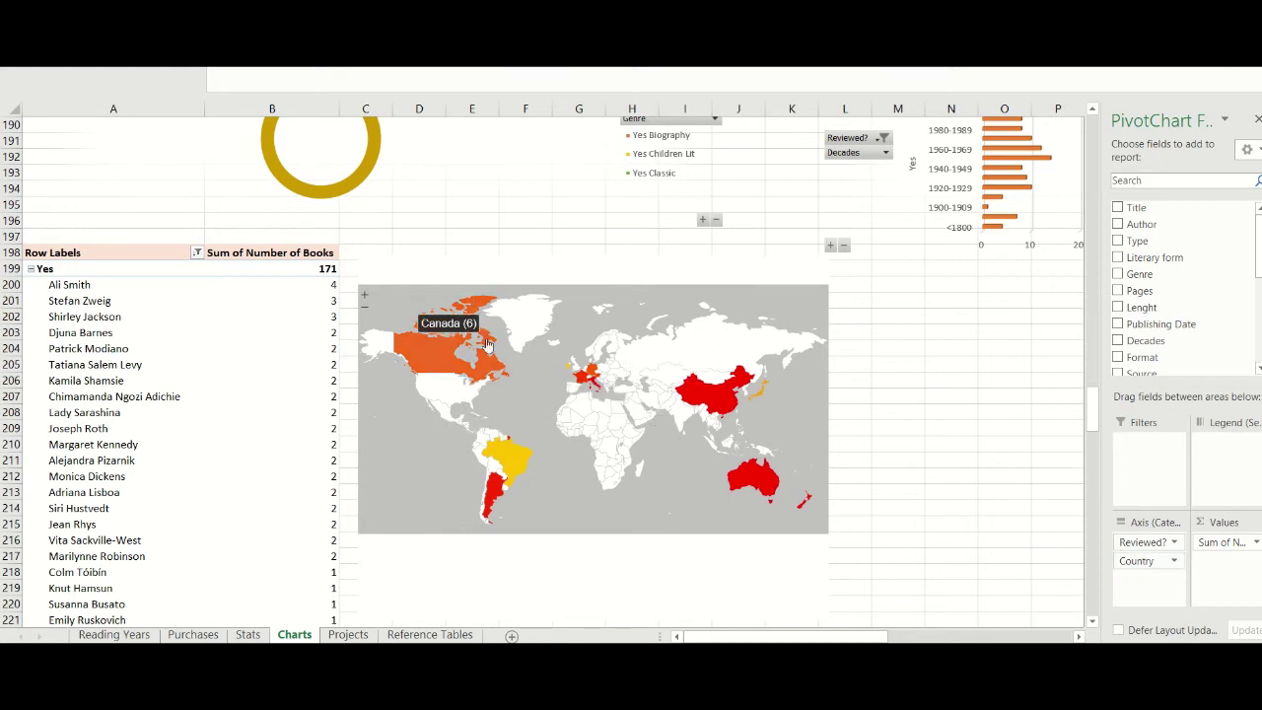
{"action": "left_click_drag", "start_coordinate": [1092, 406], "coordinate": [1081, 165]}
{"action": "left_click_drag", "start_coordinate": [785, 636], "coordinate": [819, 635]}
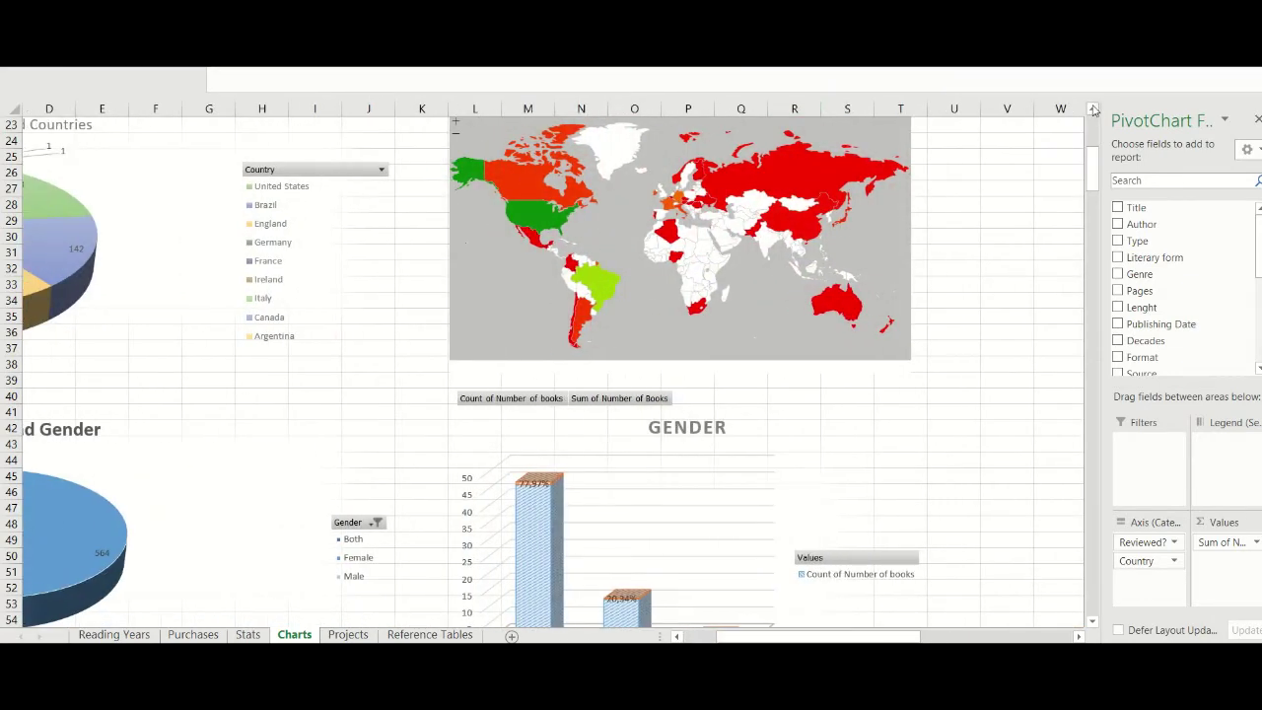
{"action": "left_click", "coordinate": [1092, 109]}
{"action": "left_click_drag", "start_coordinate": [1092, 166], "coordinate": [1093, 396]}
{"action": "left_click_drag", "start_coordinate": [840, 636], "coordinate": [811, 639]}
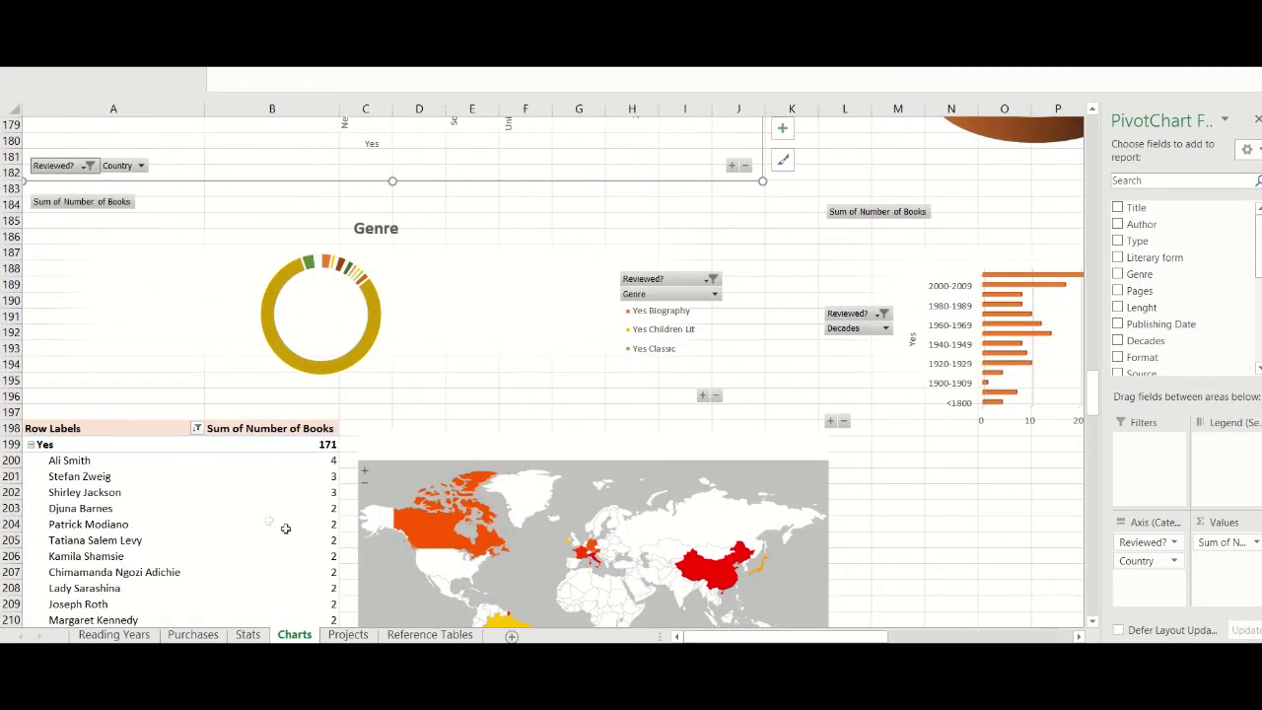
- Review the table of reviewed authors and their book counts below the Genre chart, selecting the first author listed under Yes
{"action": "left_click", "coordinate": [226, 451]}
{"action": "left_click", "coordinate": [132, 462]}
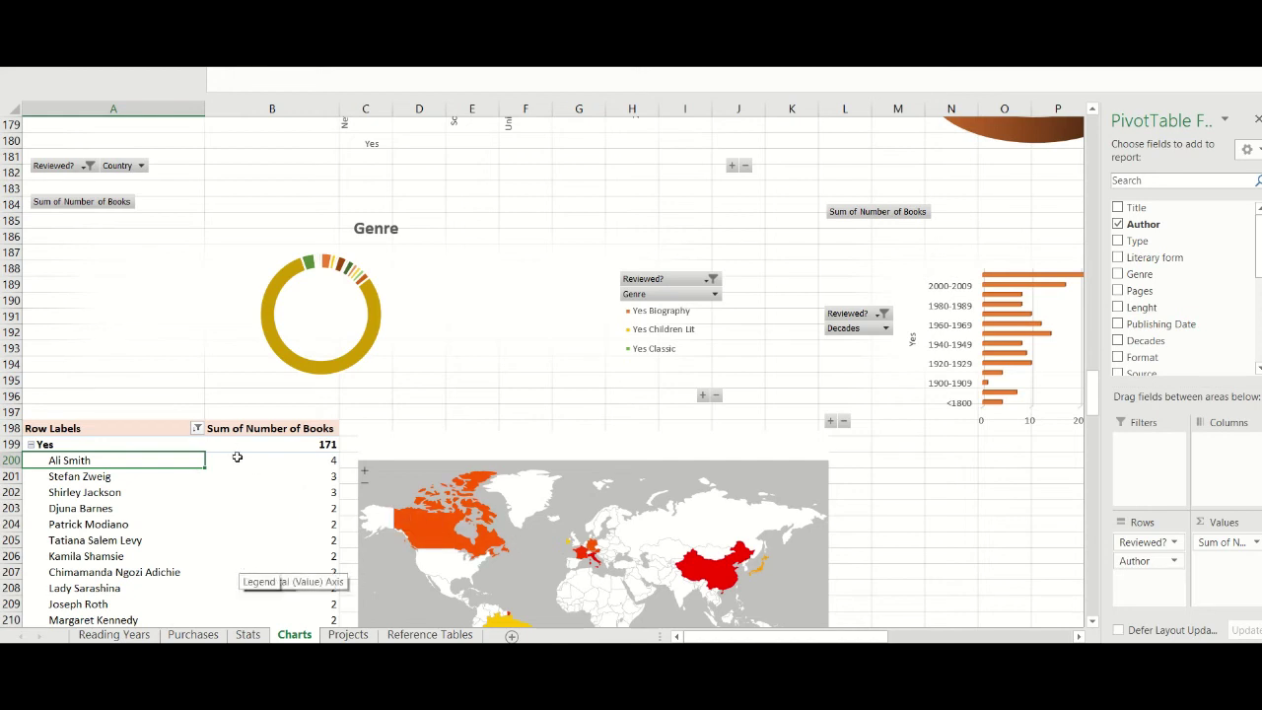
- Open the Projects sheet and examine the Persephone Books list, its read and review totals, and its Progress, Reviews and Books Read/Year charts
{"action": "left_click", "coordinate": [347, 635]}
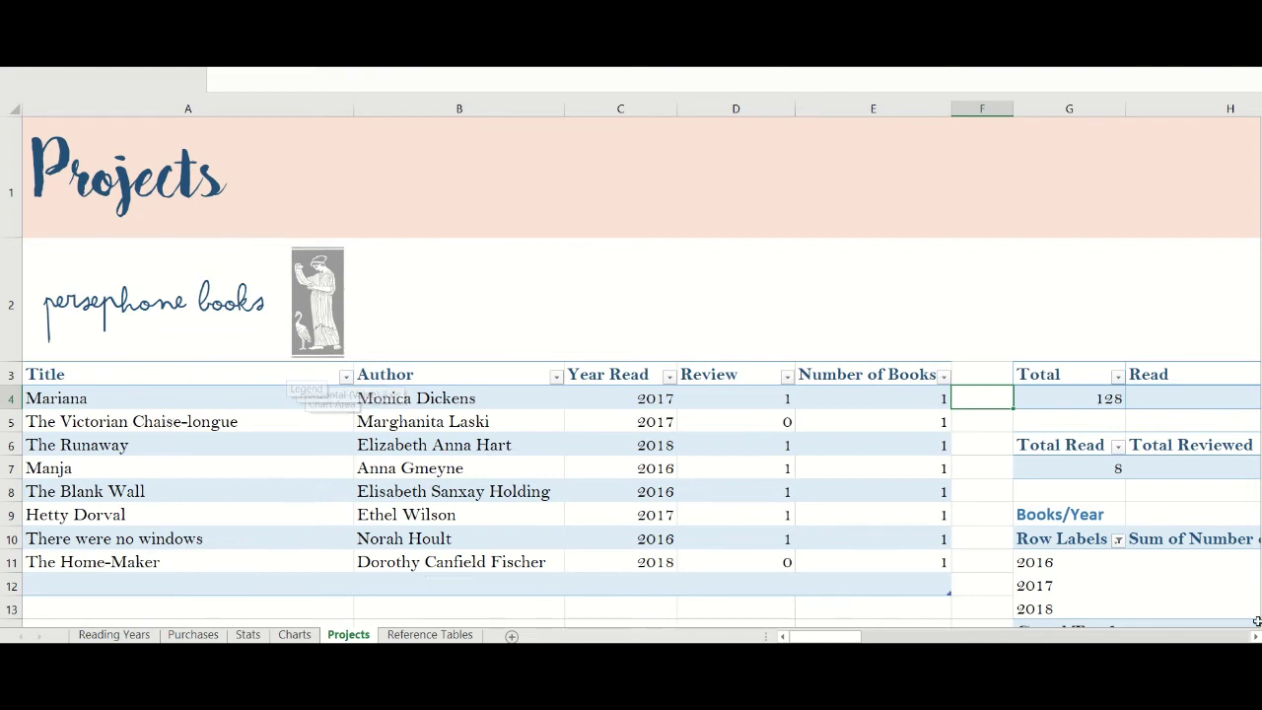
{"action": "scroll", "coordinate": [631, 444], "scroll_direction": "right", "scroll_amount": 5}
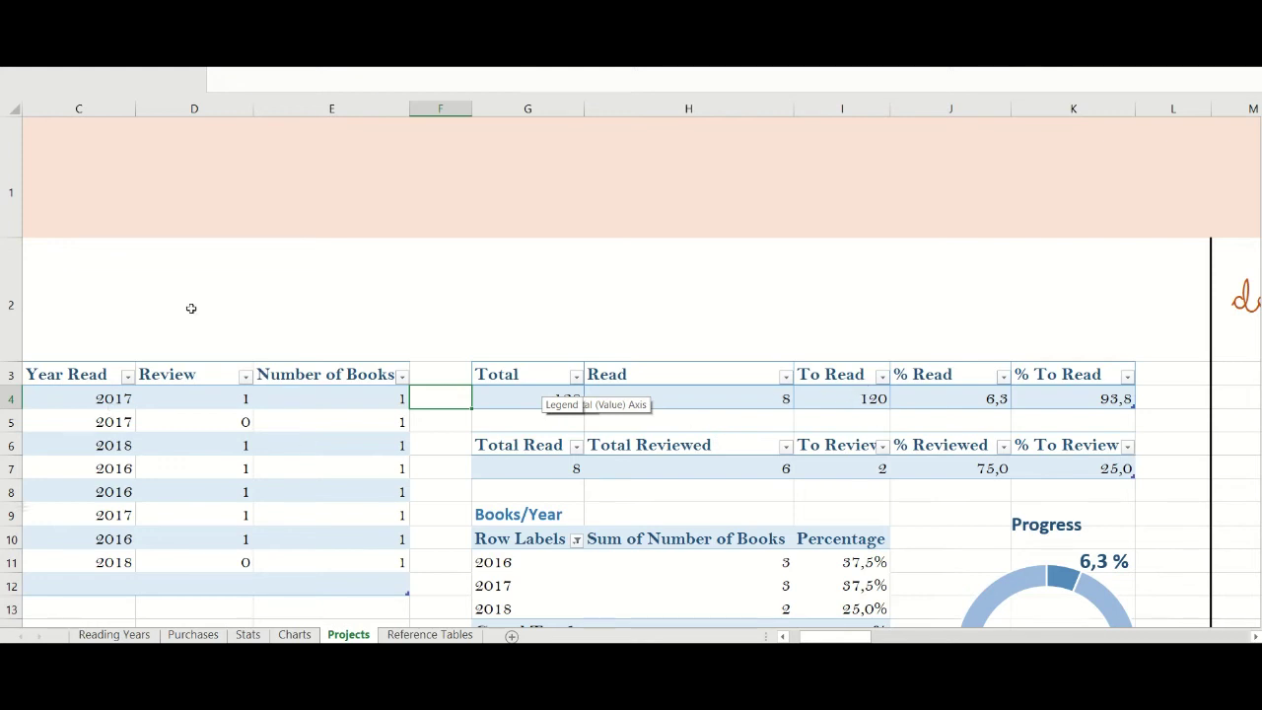
{"action": "scroll", "coordinate": [783, 634], "scroll_direction": "left", "scroll_amount": 3}
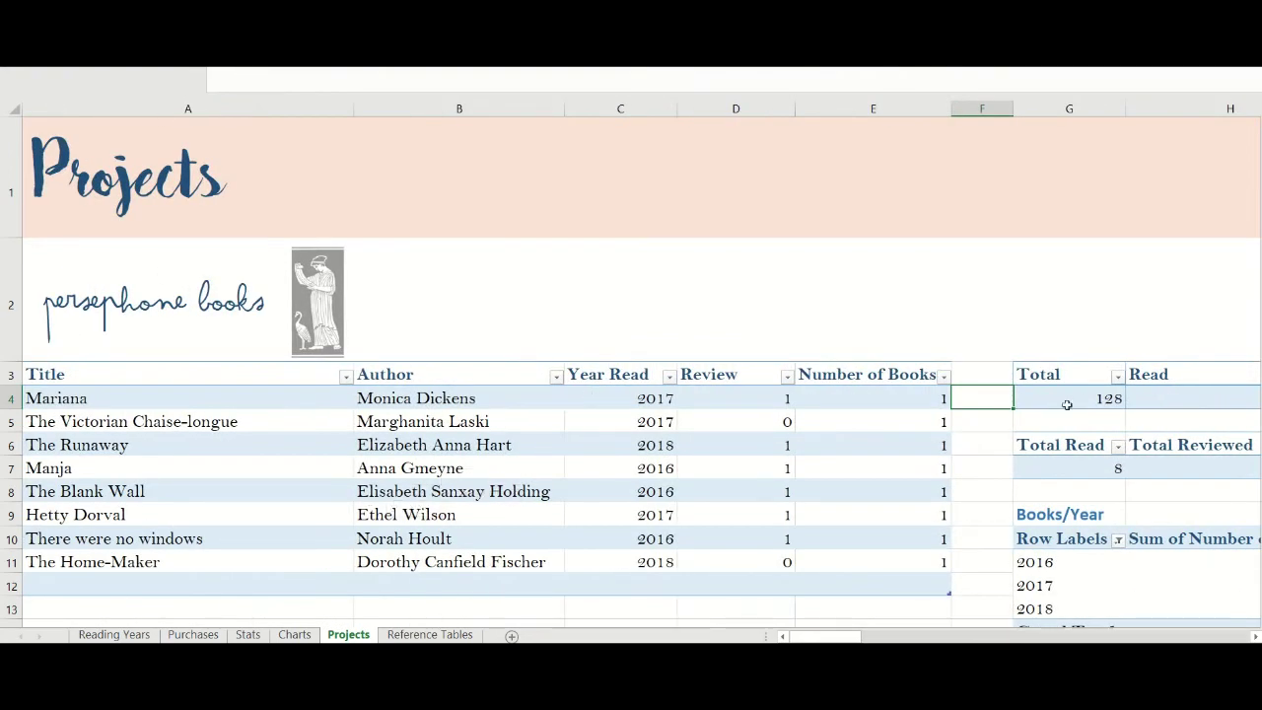
{"action": "scroll", "coordinate": [1254, 638], "scroll_direction": "right", "scroll_amount": 3}
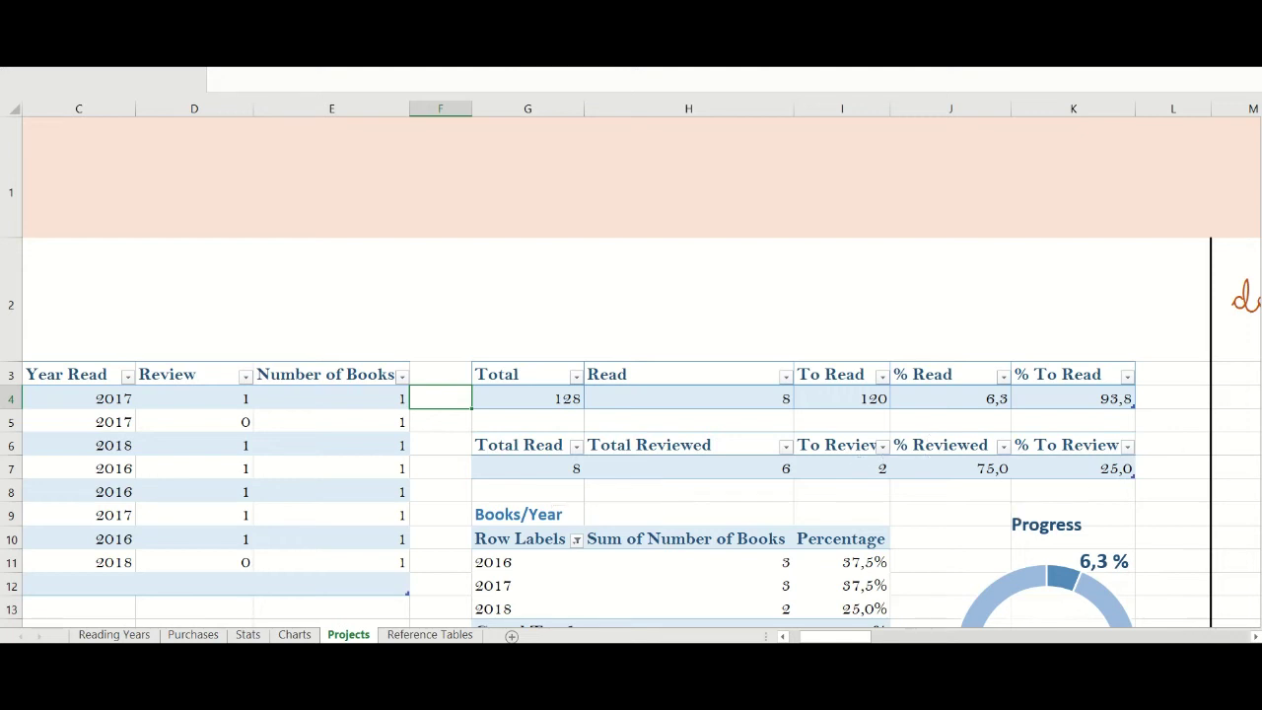
{"action": "scroll", "coordinate": [630, 374], "scroll_direction": "down", "scroll_amount": 2}
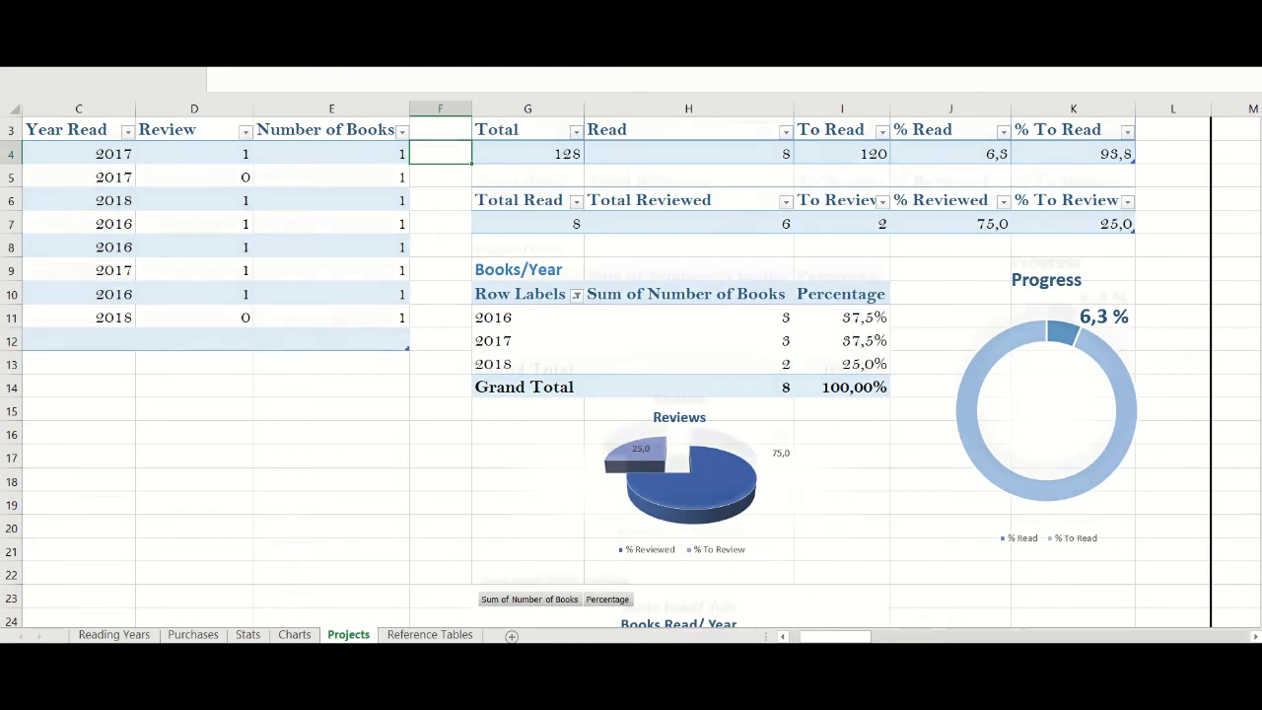
{"action": "scroll", "coordinate": [631, 369], "scroll_direction": "down", "scroll_amount": 2}
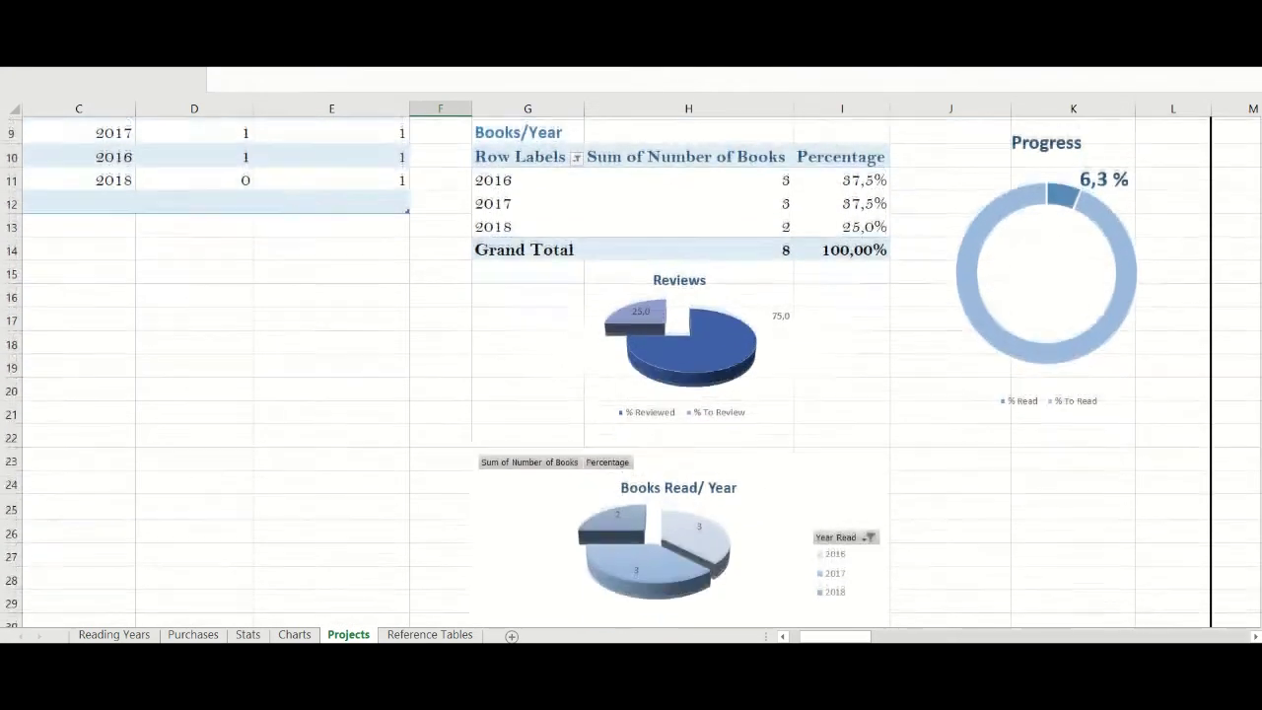
{"action": "scroll", "coordinate": [631, 368], "scroll_direction": "down", "scroll_amount": 1}
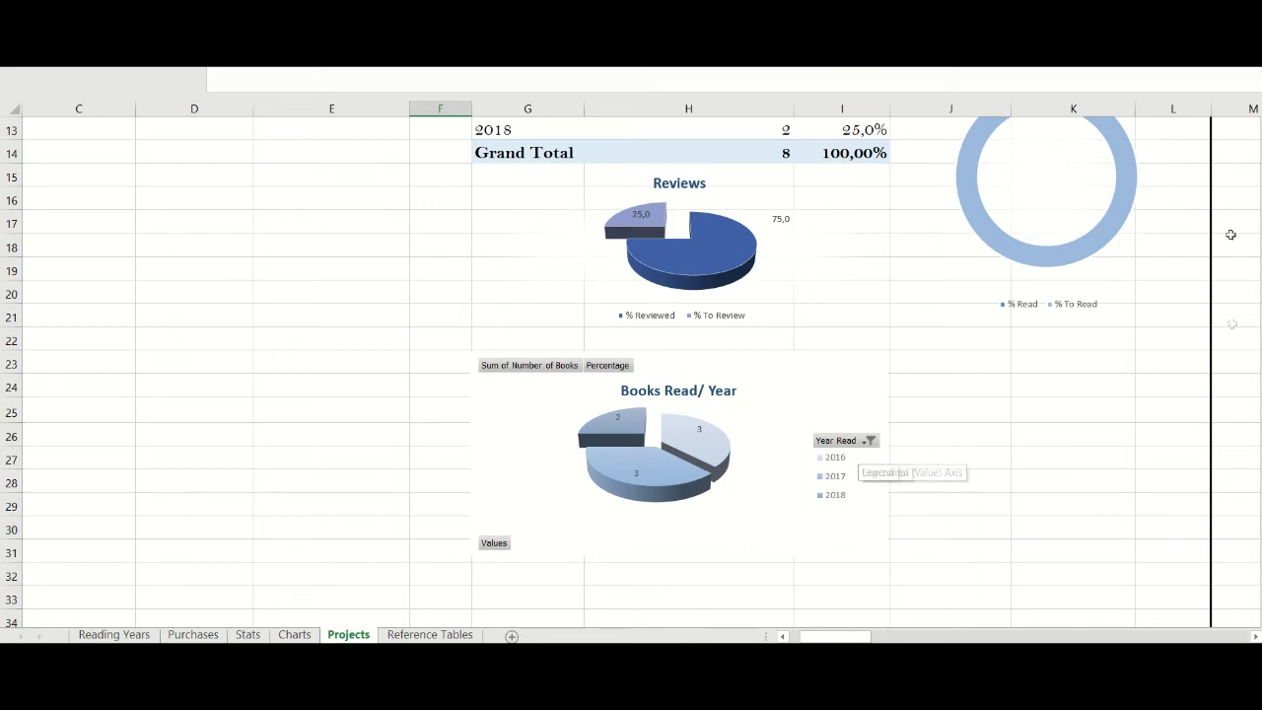
{"action": "scroll", "coordinate": [631, 372], "scroll_direction": "up", "scroll_amount": 3}
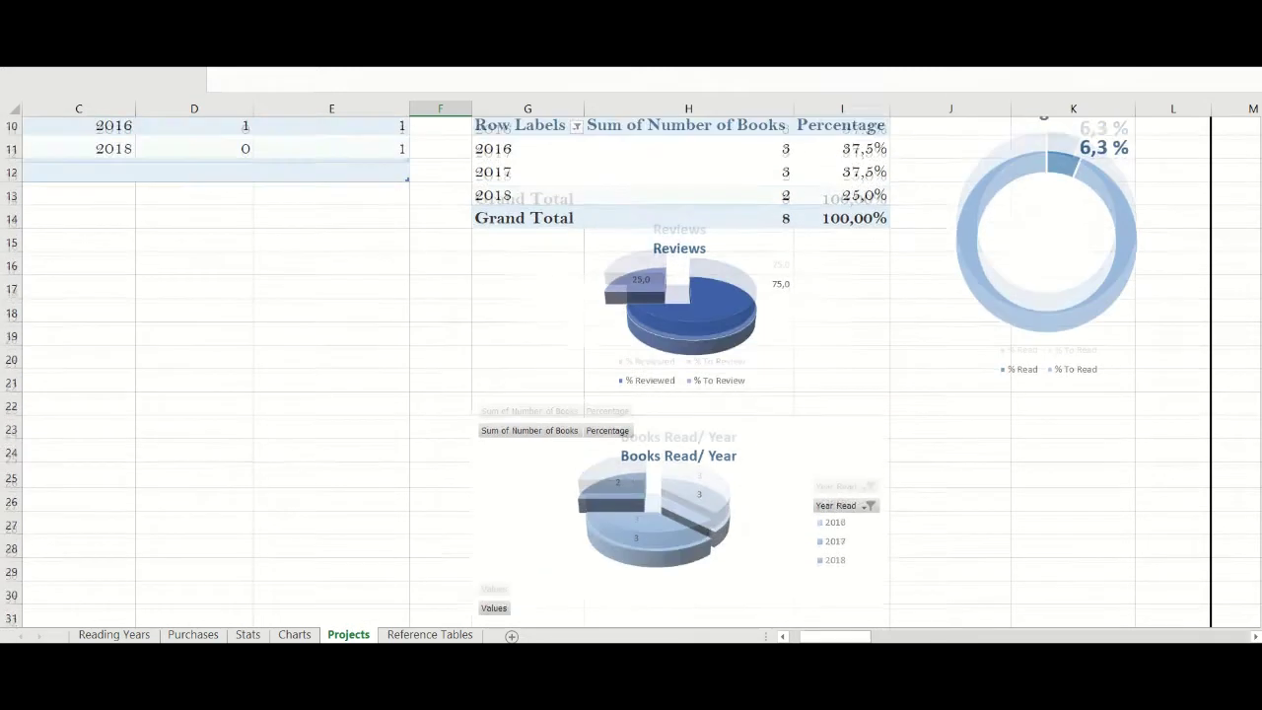
{"action": "scroll", "coordinate": [631, 371], "scroll_direction": "up", "scroll_amount": 2}
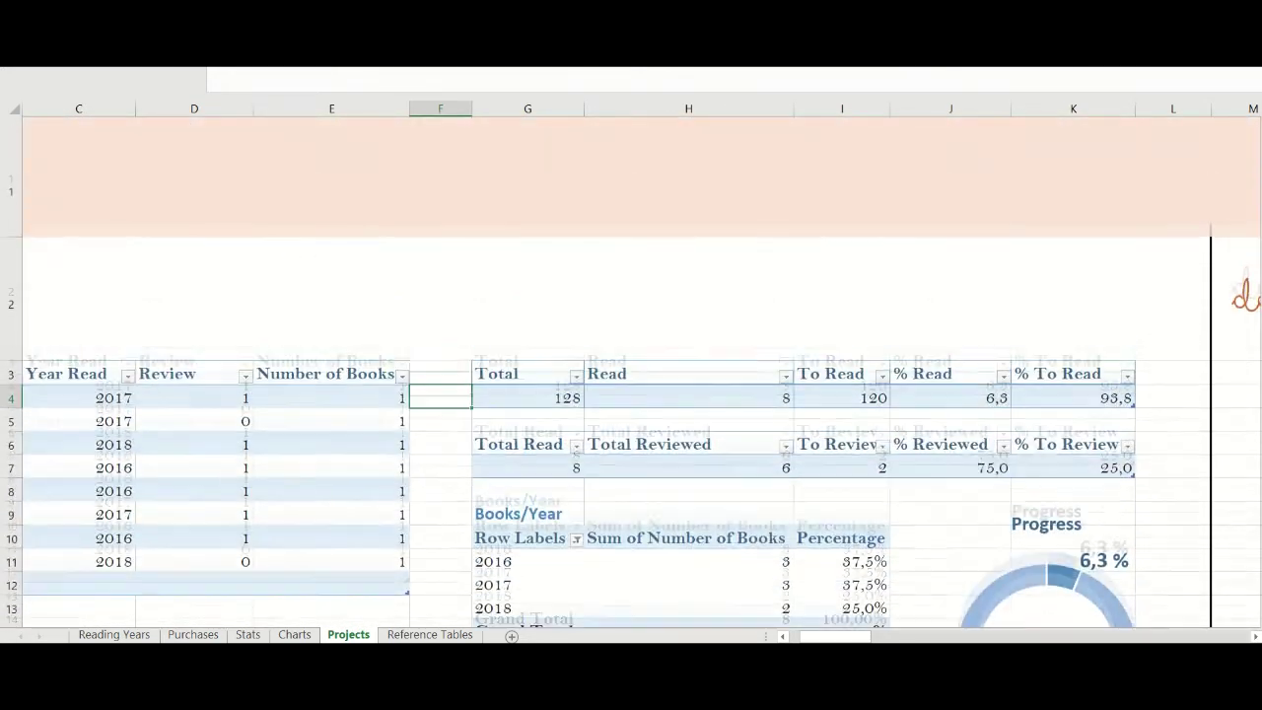
- Examine the Classics Club project's book list, read and review totals, and its Progress, Reviews and Books Read/Year charts
{"action": "scroll", "coordinate": [630, 372], "scroll_direction": "right", "scroll_amount": 5}
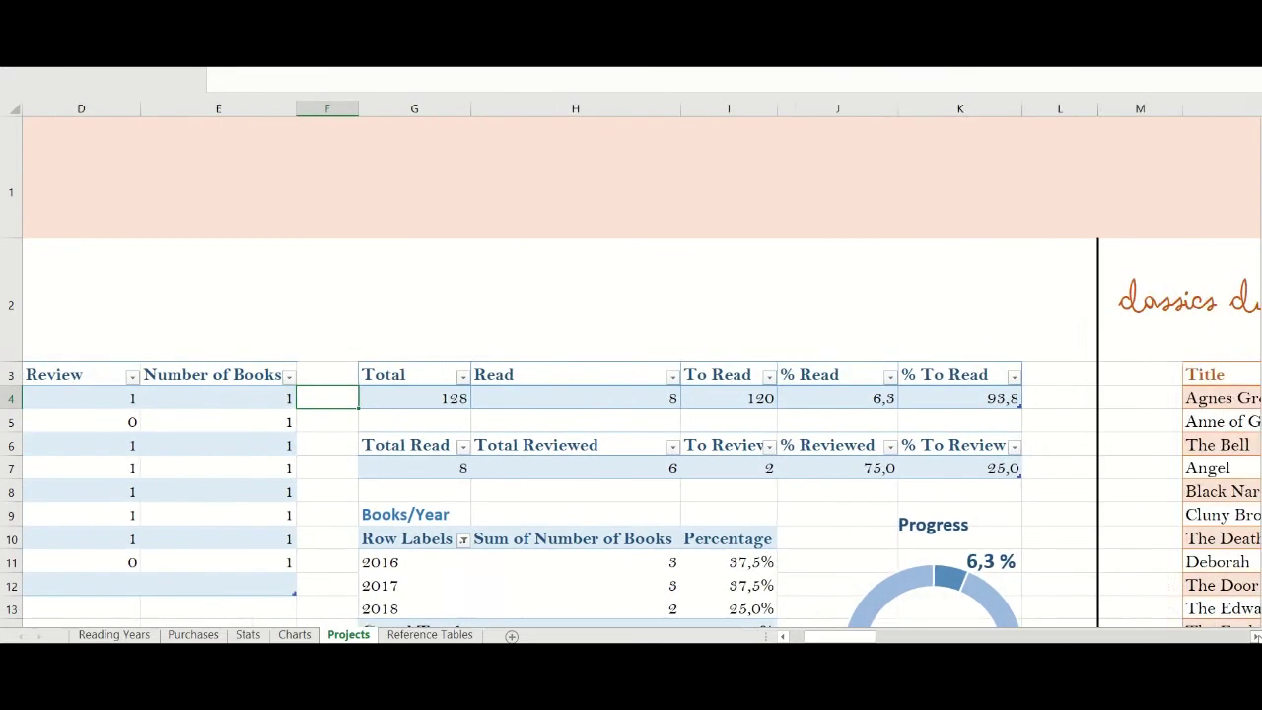
{"action": "scroll", "coordinate": [631, 372], "scroll_direction": "right", "scroll_amount": 4}
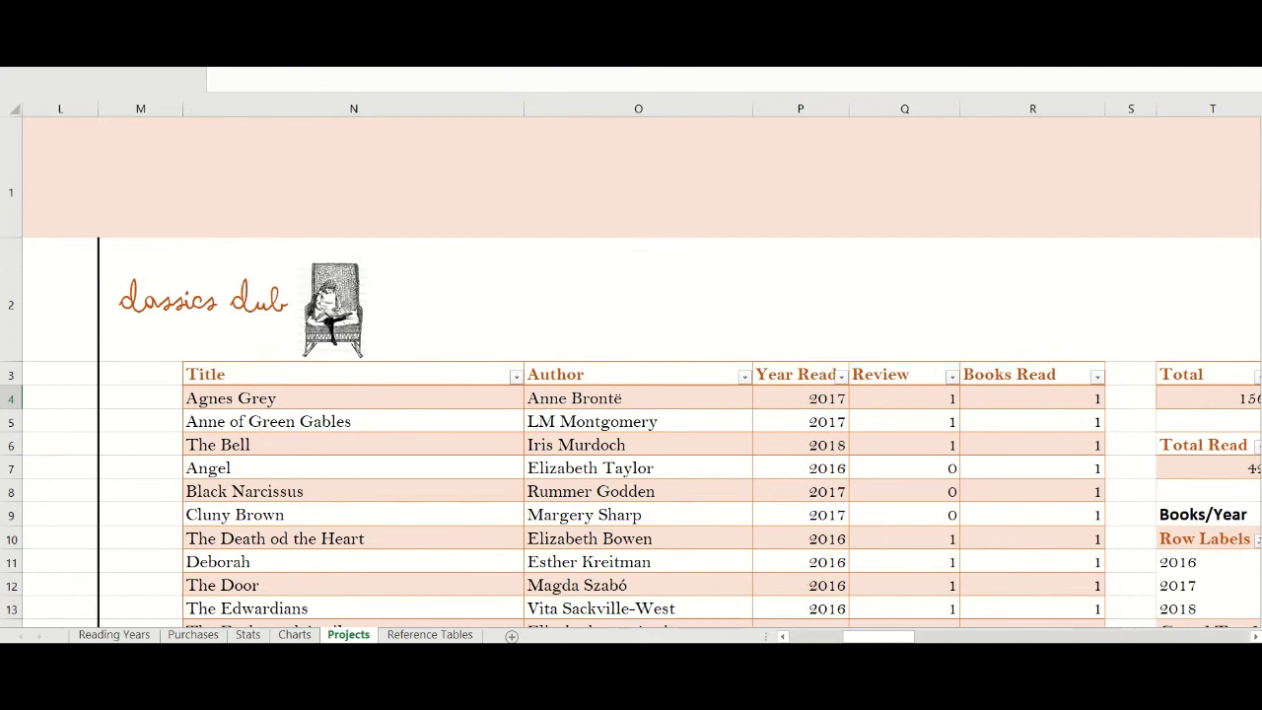
{"action": "scroll", "coordinate": [631, 372], "scroll_direction": "down", "scroll_amount": 1}
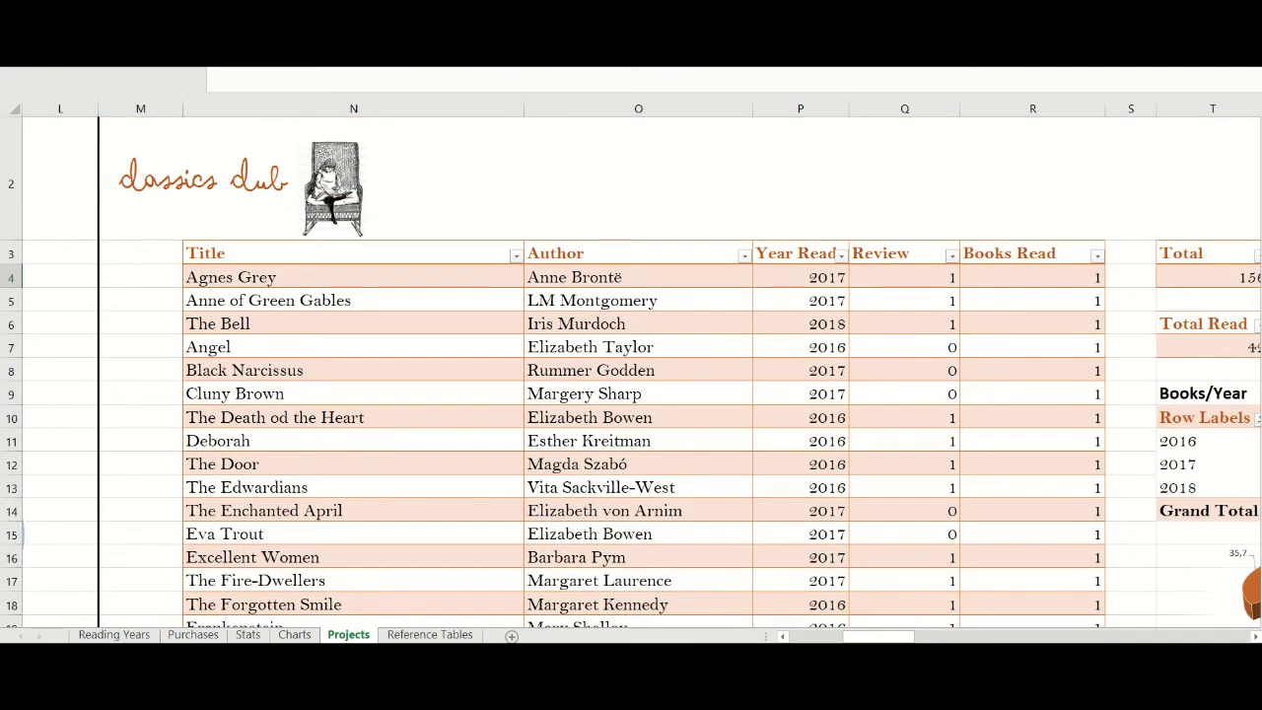
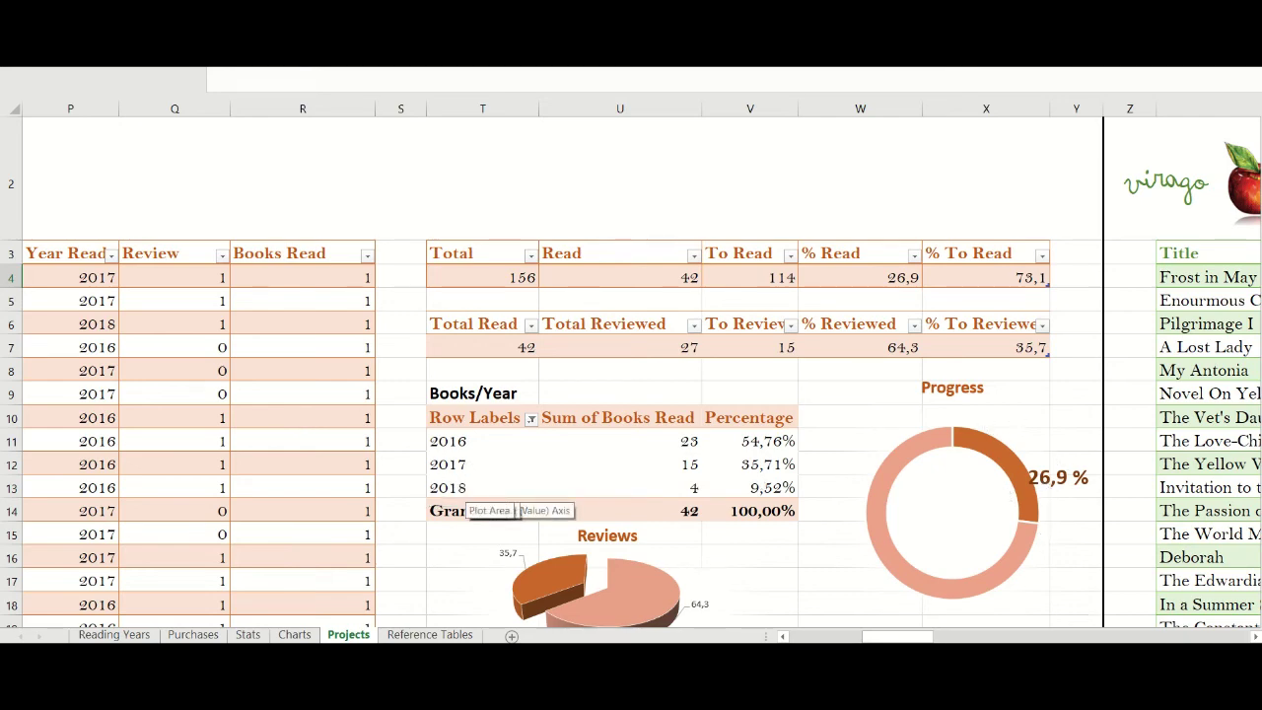
{"action": "scroll", "coordinate": [631, 373], "scroll_direction": "down", "scroll_amount": 2}
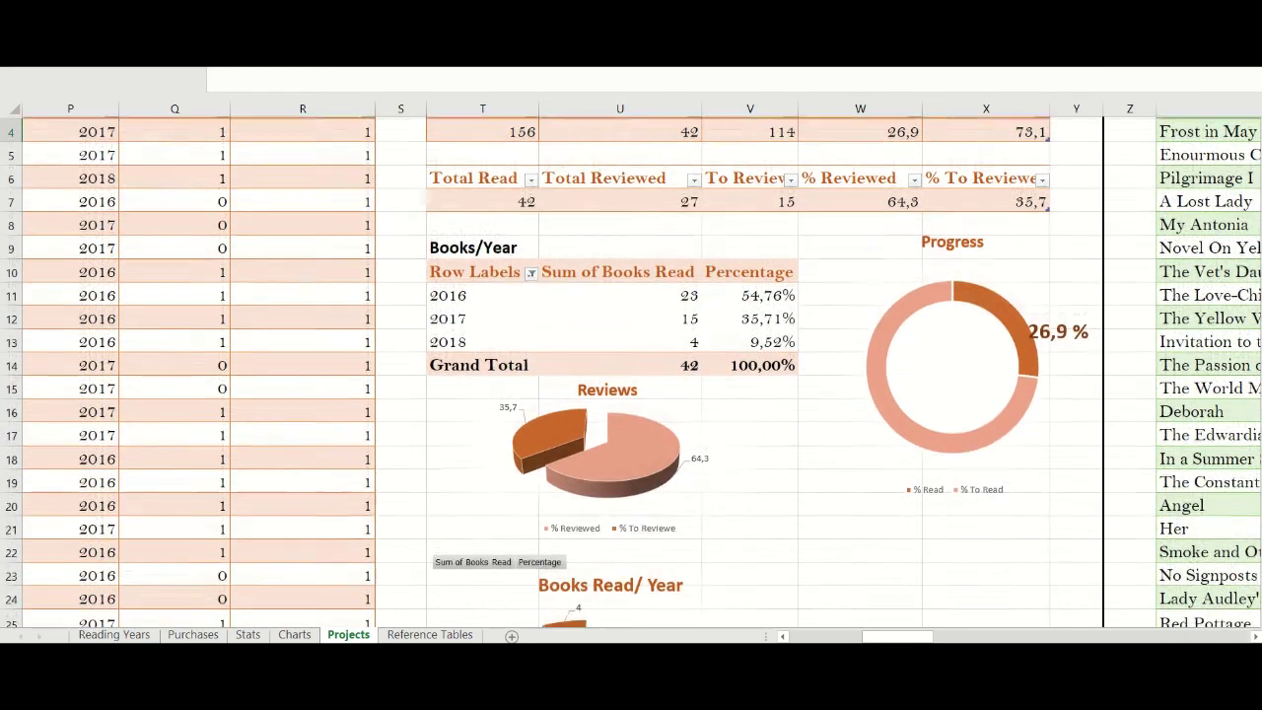
{"action": "scroll", "coordinate": [631, 372], "scroll_direction": "down", "scroll_amount": 1}
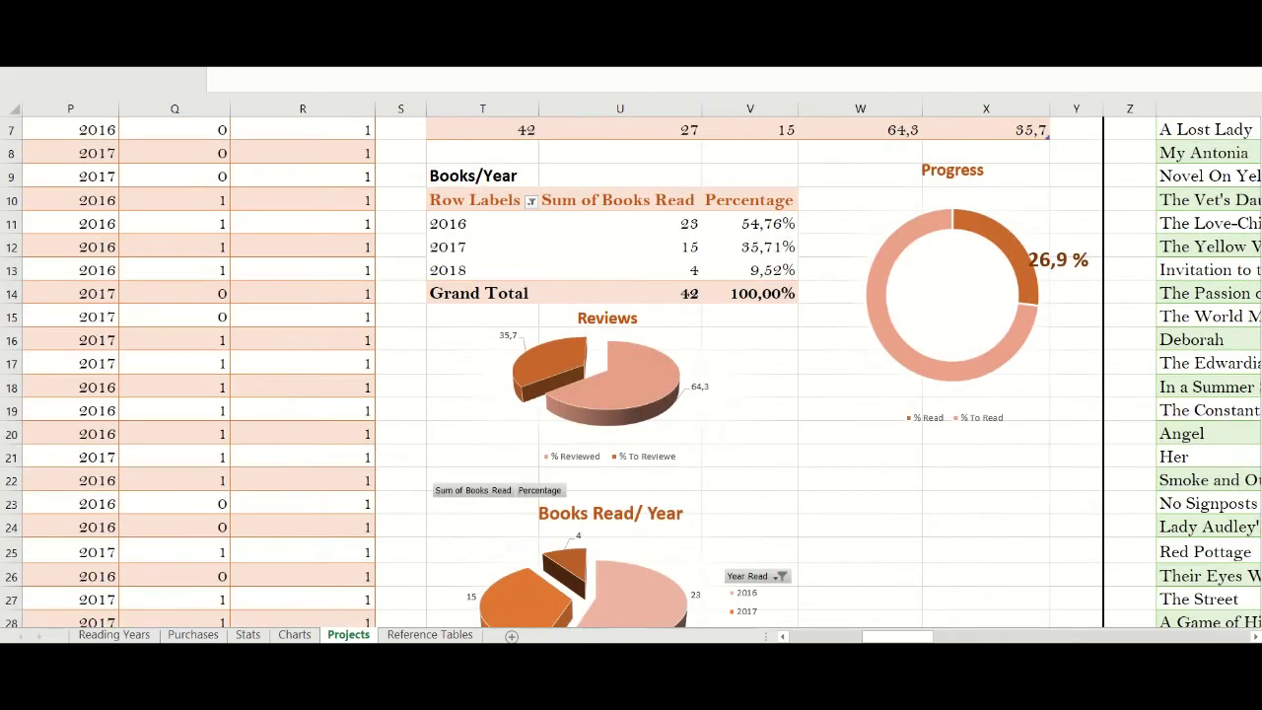
{"action": "scroll", "coordinate": [631, 372], "scroll_direction": "down", "scroll_amount": 2}
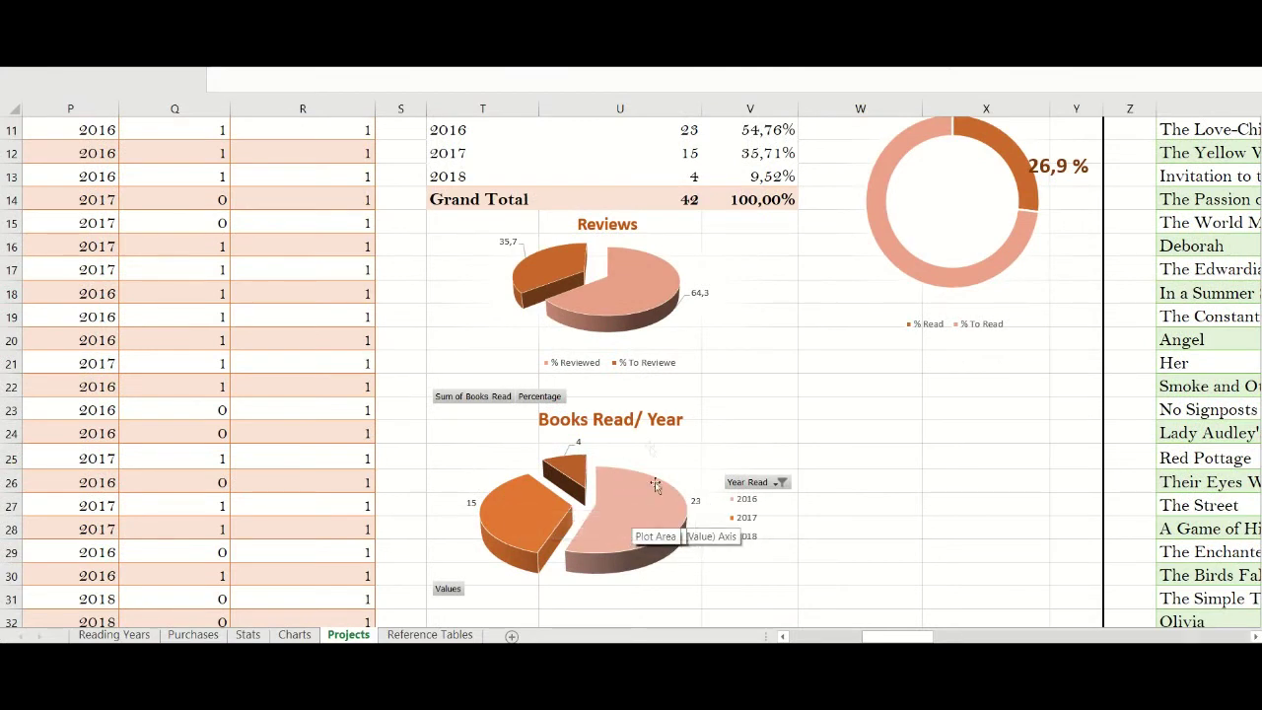
- Examine the Virago project's book list, read and review totals, Books/Years table, and its Progress, Reviews and Books/Year charts
{"action": "left_click", "coordinate": [1255, 635]}
{"action": "left_click", "coordinate": [1255, 636]}
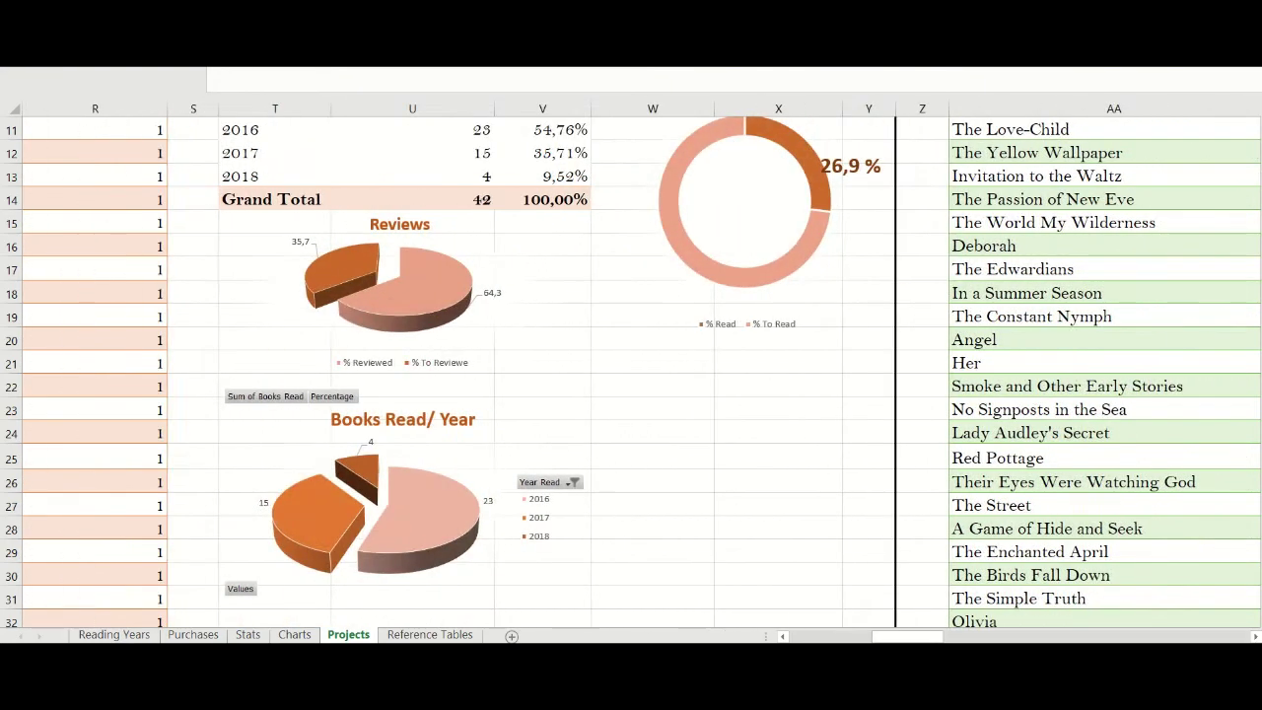
{"action": "scroll", "coordinate": [1228, 498], "scroll_direction": "up", "scroll_amount": 4}
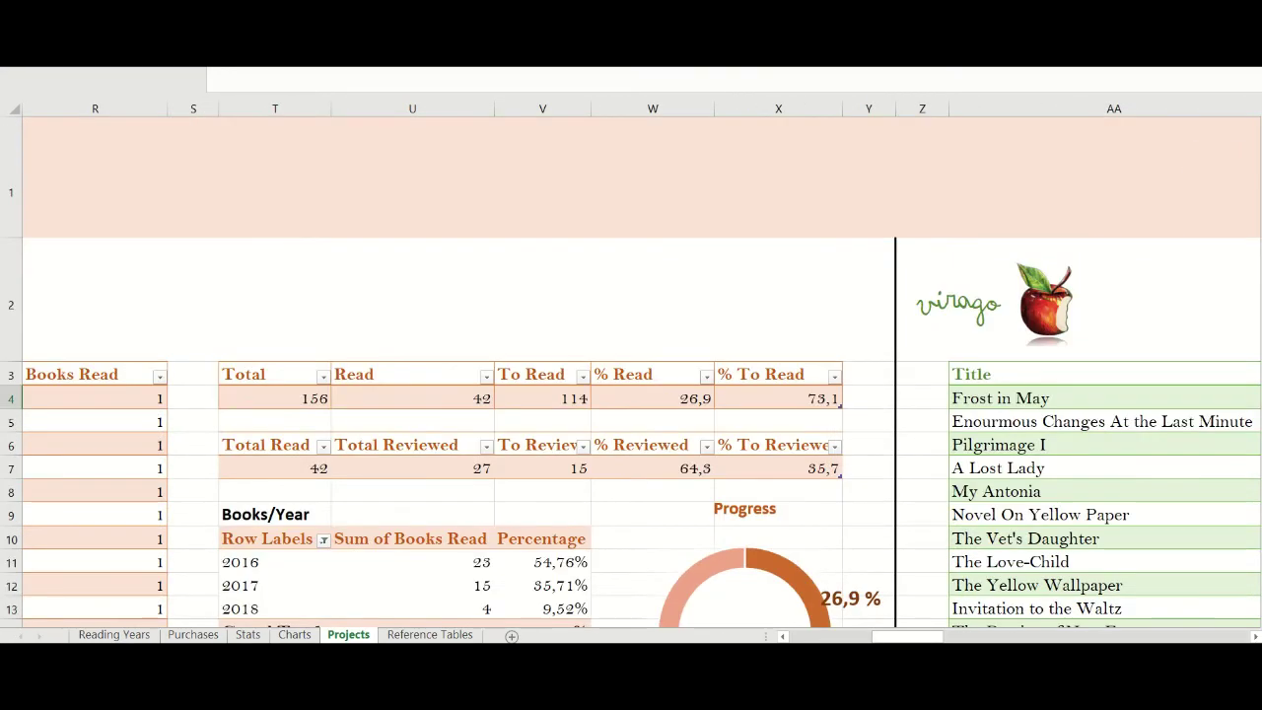
{"action": "left_click_drag", "start_coordinate": [1255, 636], "coordinate": [1255, 636]}
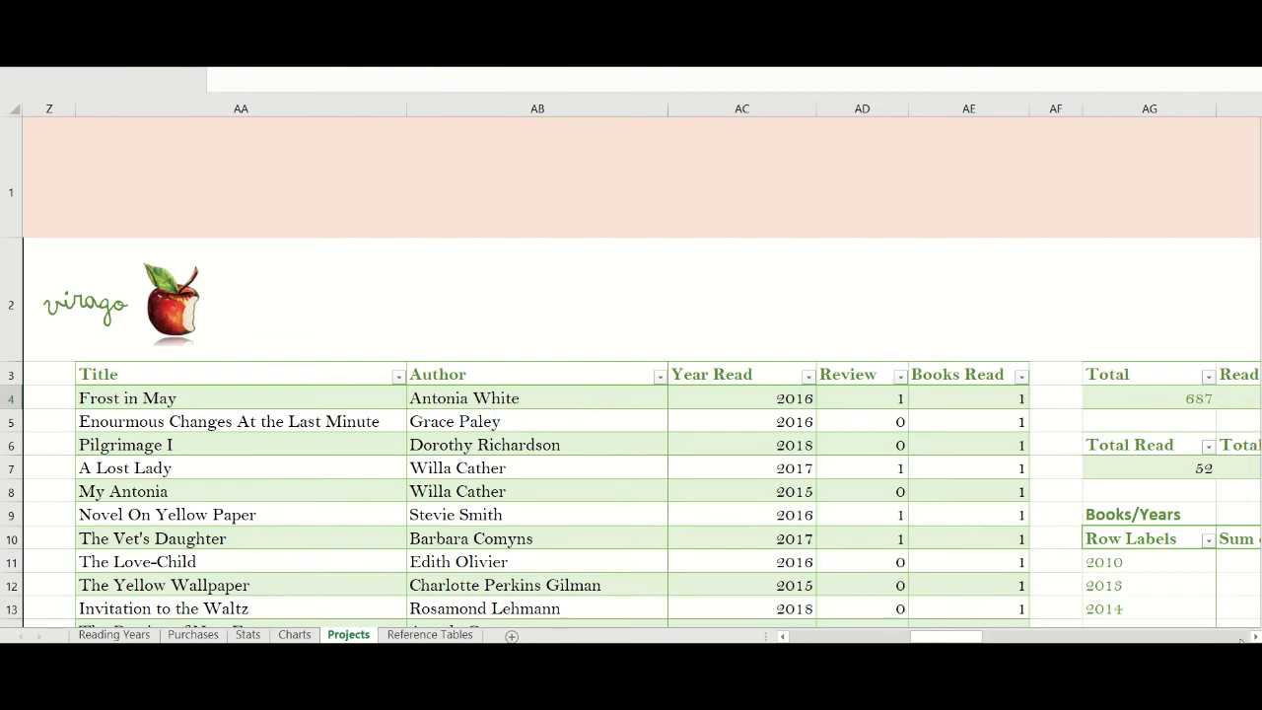
{"action": "left_click", "coordinate": [1256, 637]}
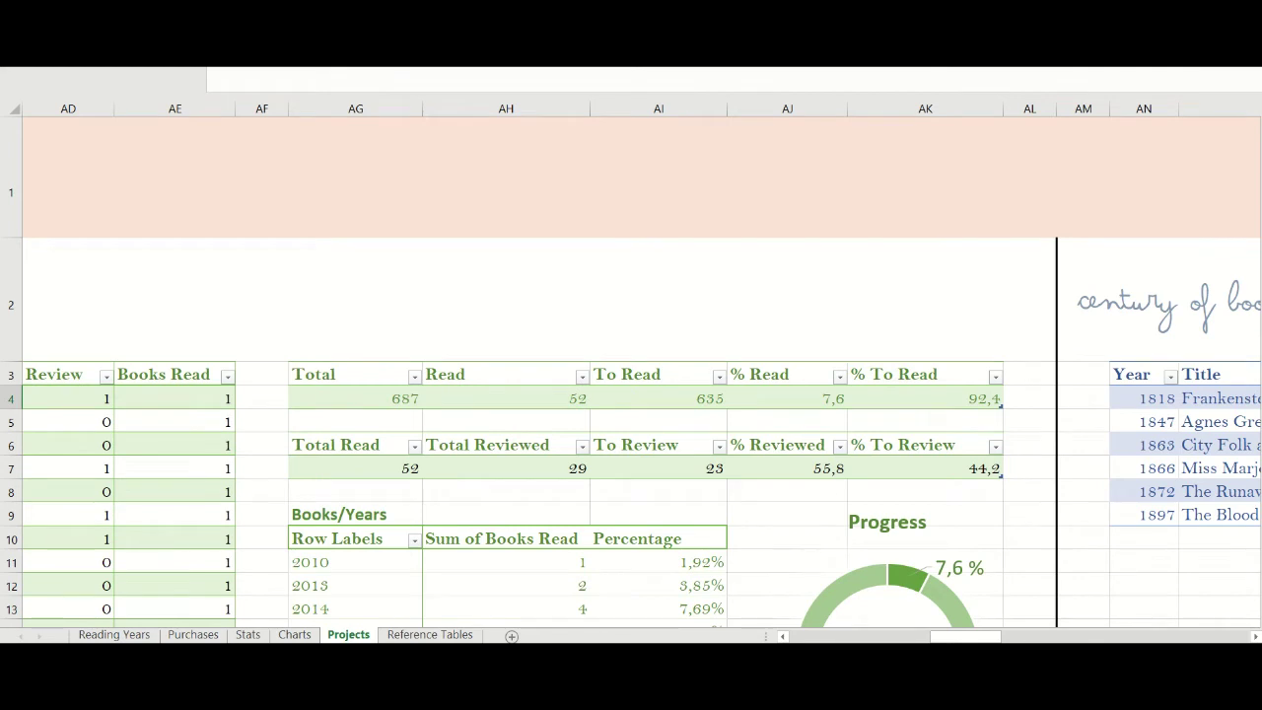
{"action": "scroll", "coordinate": [929, 301], "scroll_direction": "down", "scroll_amount": 2}
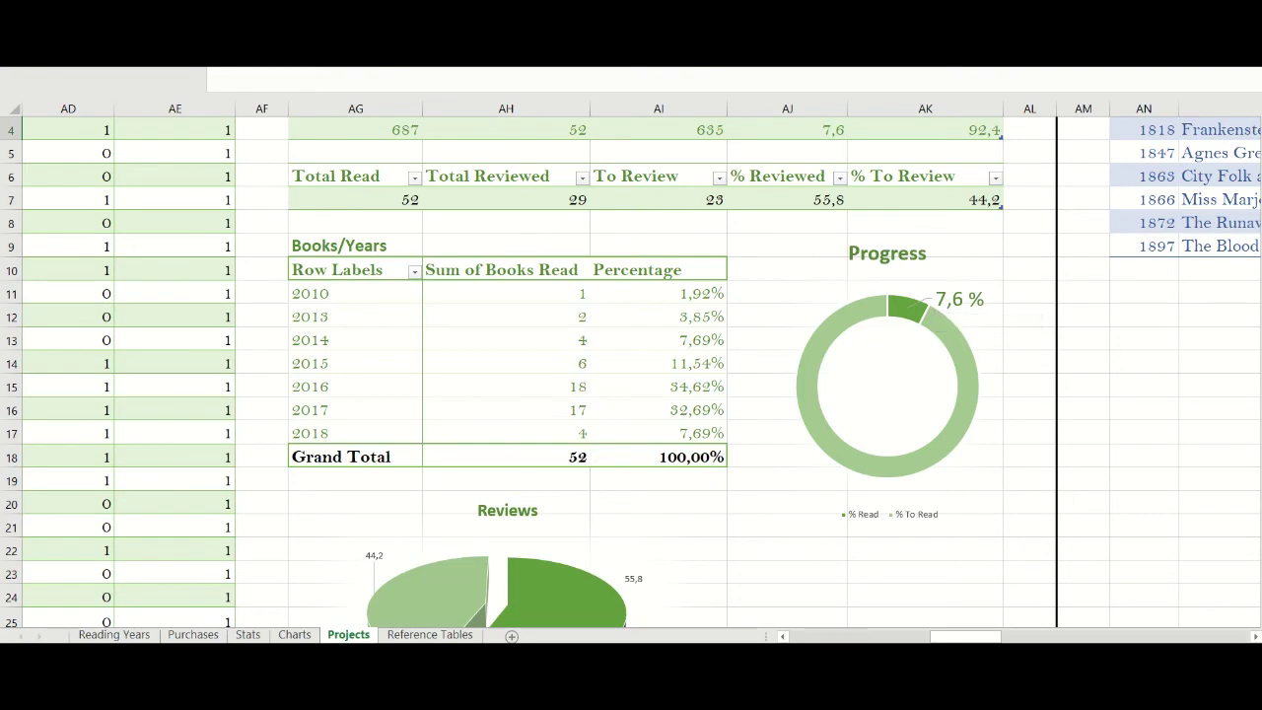
{"action": "scroll", "coordinate": [631, 373], "scroll_direction": "down", "scroll_amount": 3}
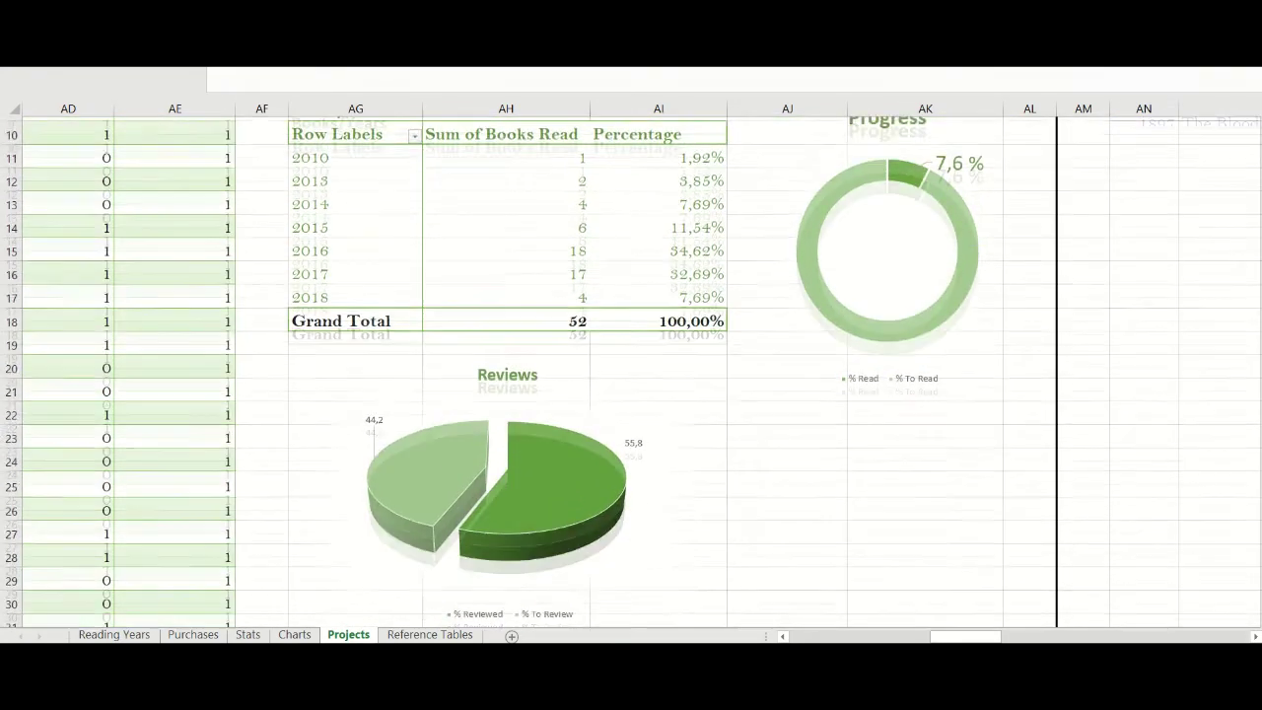
{"action": "scroll", "coordinate": [631, 373], "scroll_direction": "down", "scroll_amount": 3}
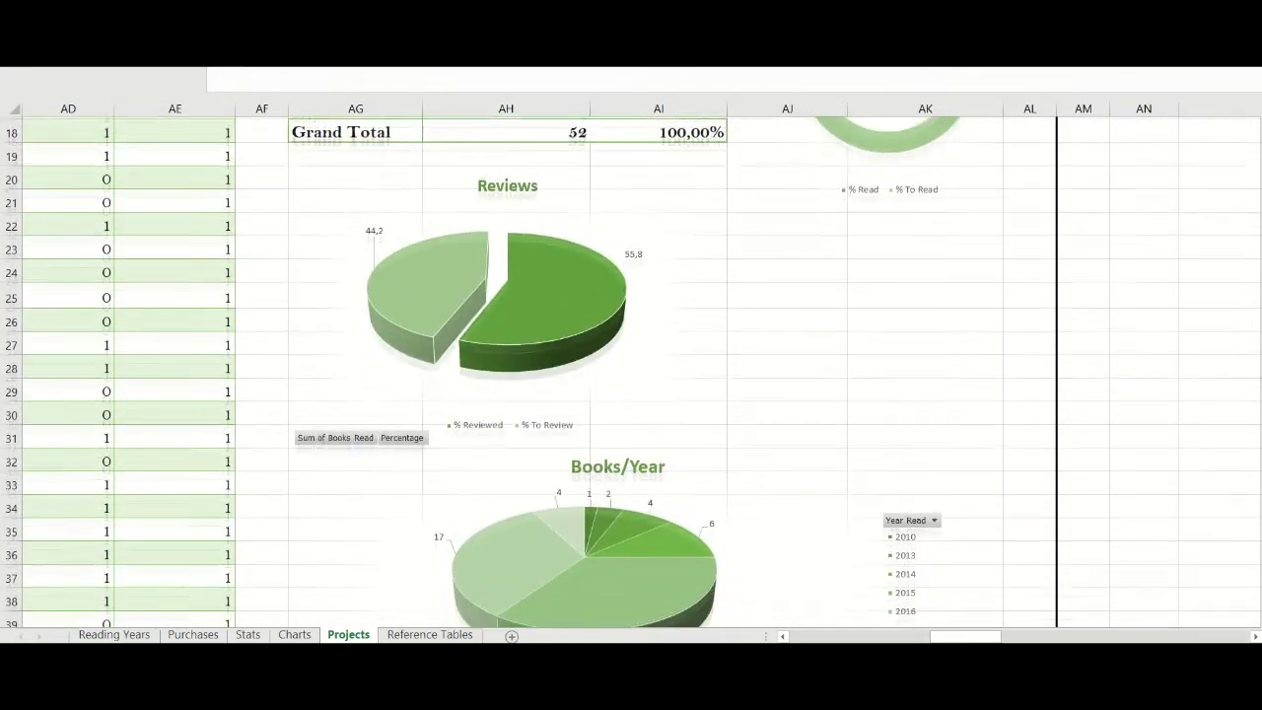
{"action": "scroll", "coordinate": [881, 516], "scroll_direction": "down", "scroll_amount": 1}
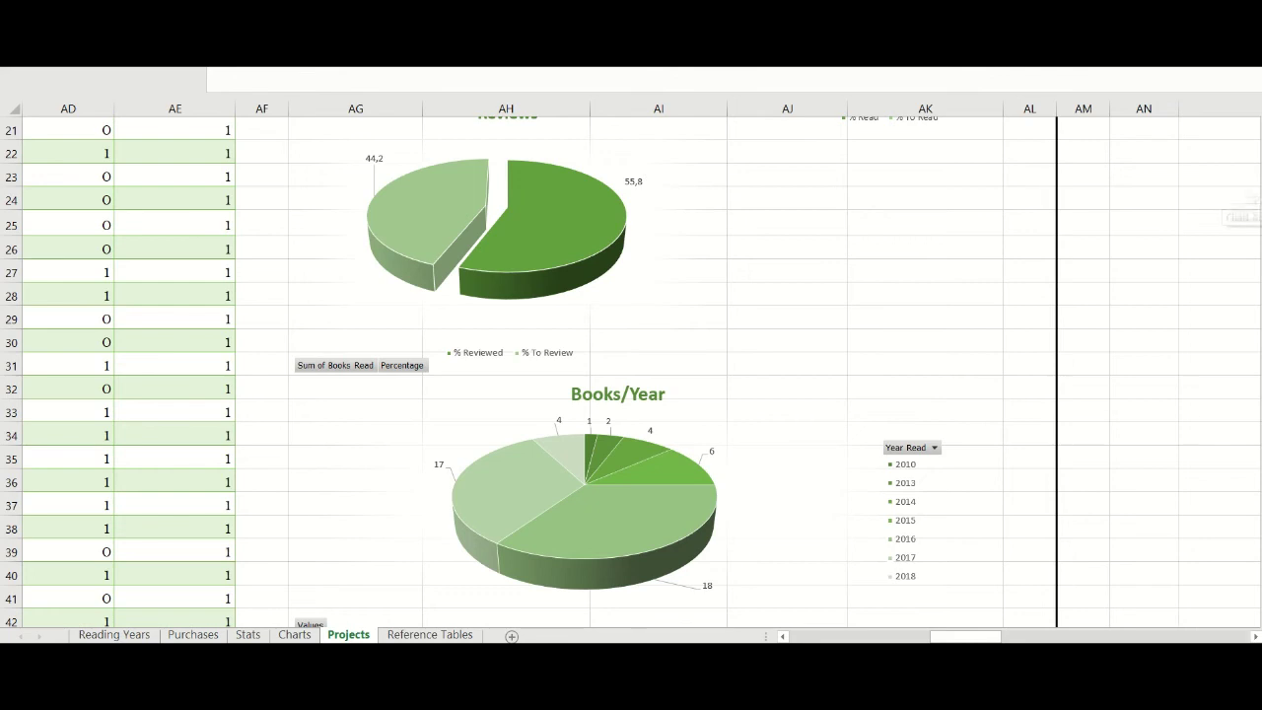
{"action": "scroll", "coordinate": [631, 372], "scroll_direction": "up", "scroll_amount": 7}
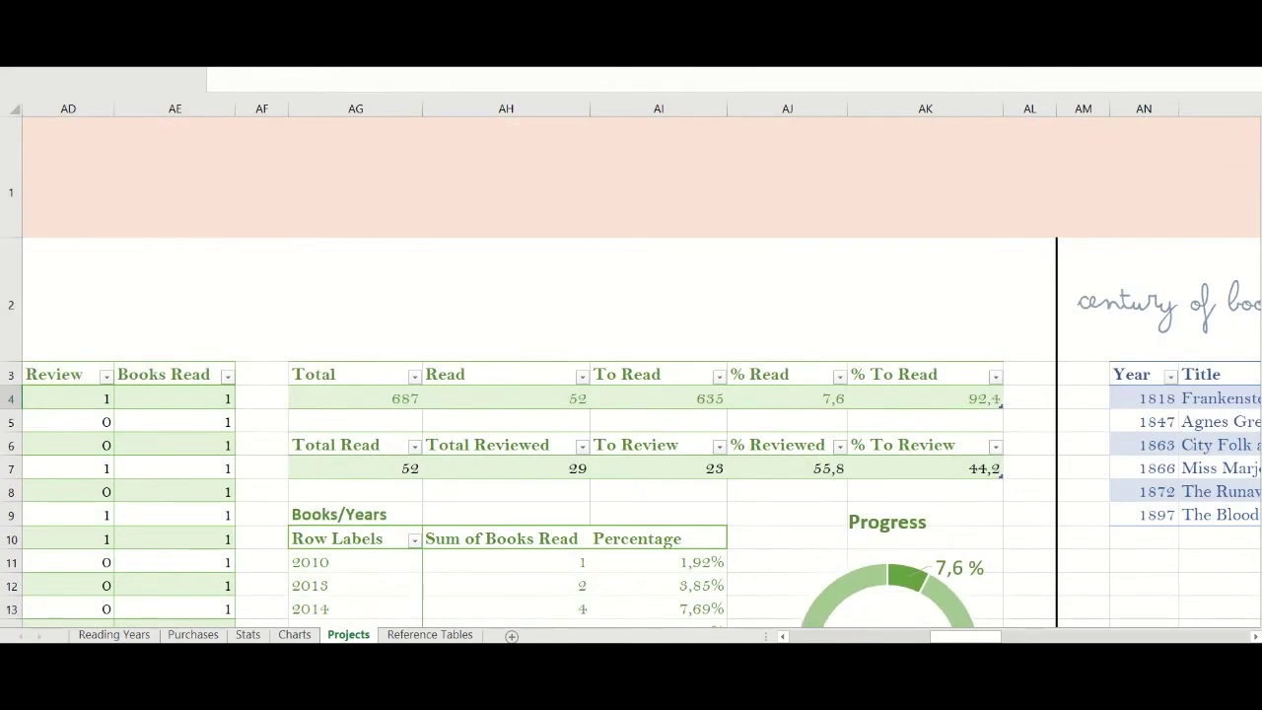
- Examine the Century of Books project's list, its totals including the To Review cell, and its Progress, Reviews and Books/Year charts
{"action": "left_click", "coordinate": [1255, 637]}
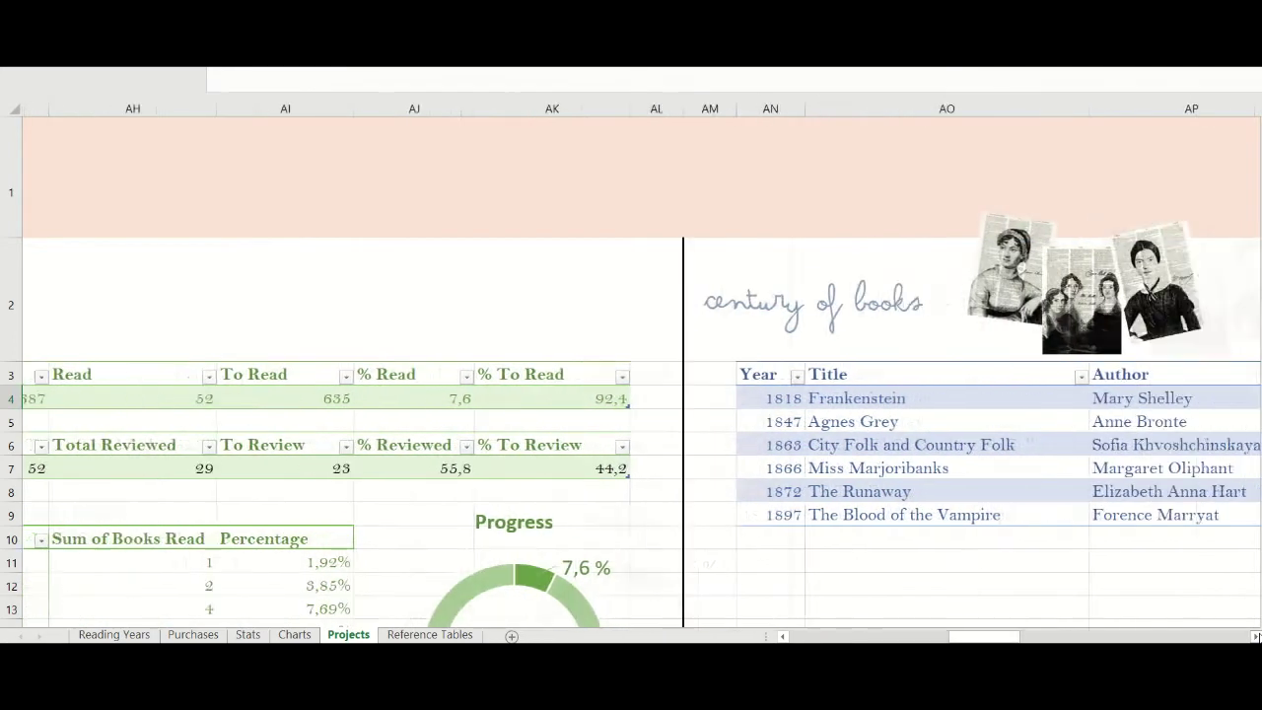
{"action": "left_click", "coordinate": [1255, 637]}
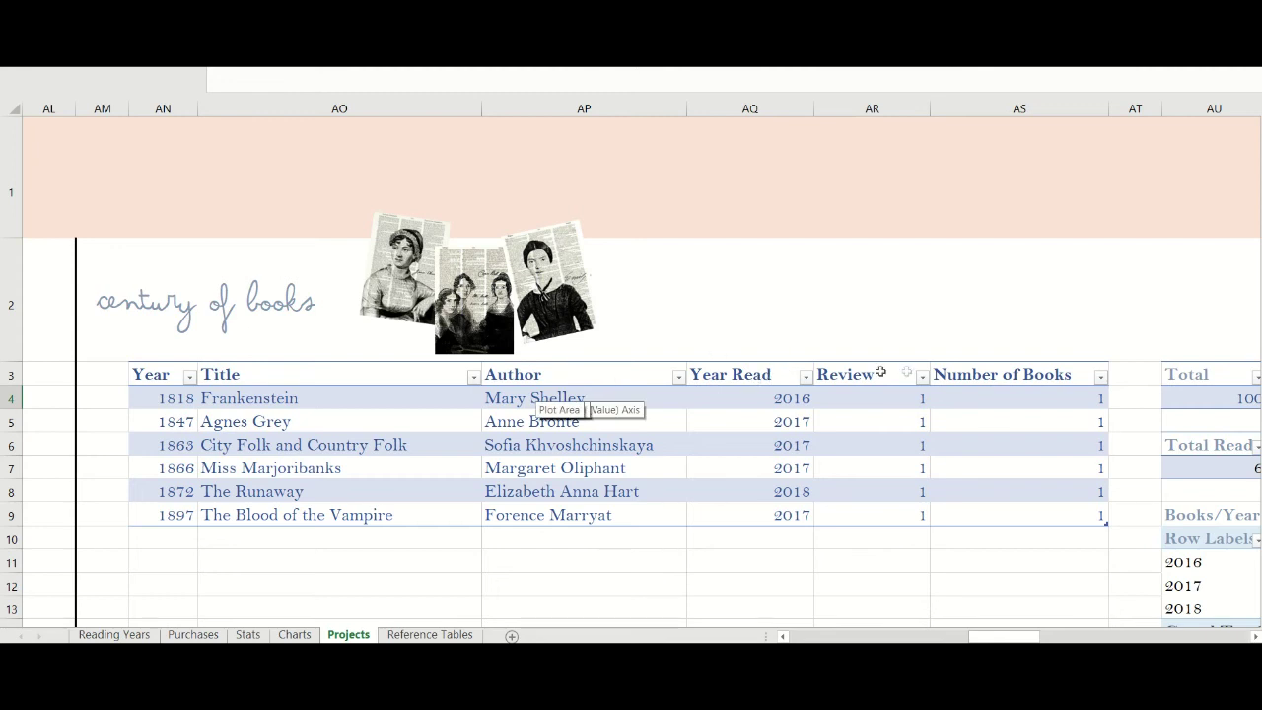
{"action": "left_click_drag", "start_coordinate": [1255, 637], "coordinate": [1255, 637]}
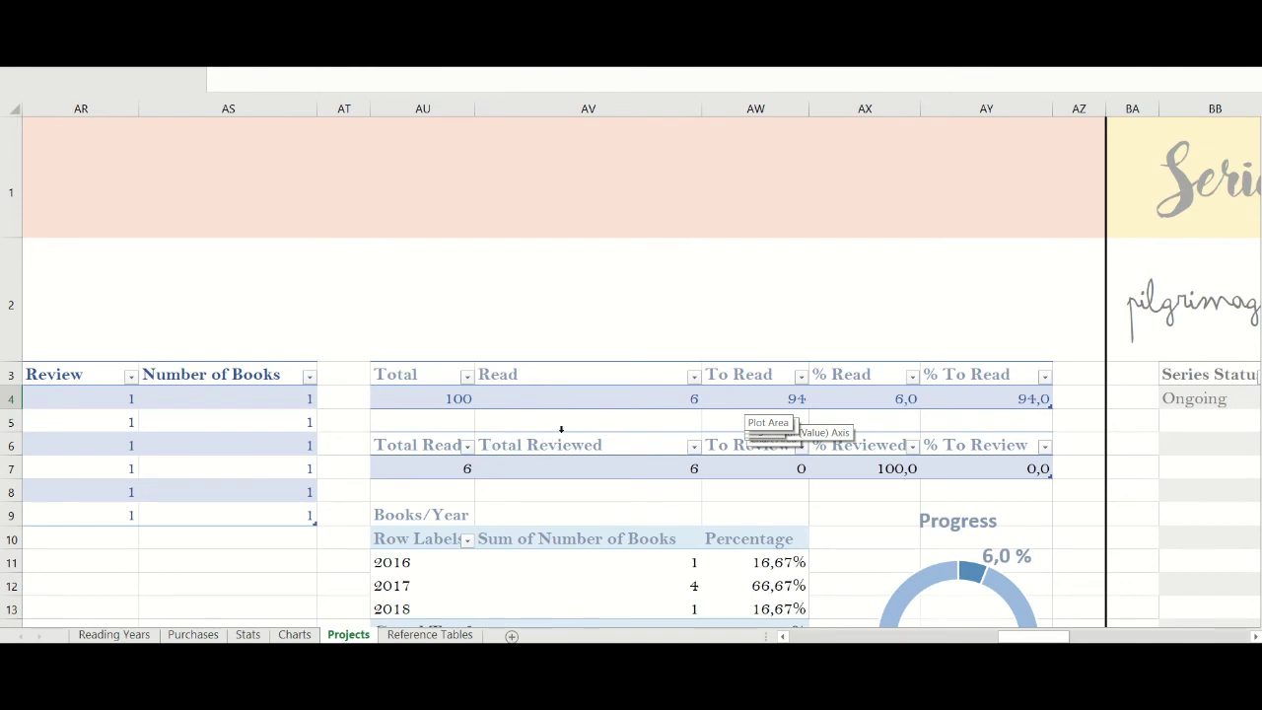
{"action": "left_click", "coordinate": [756, 469]}
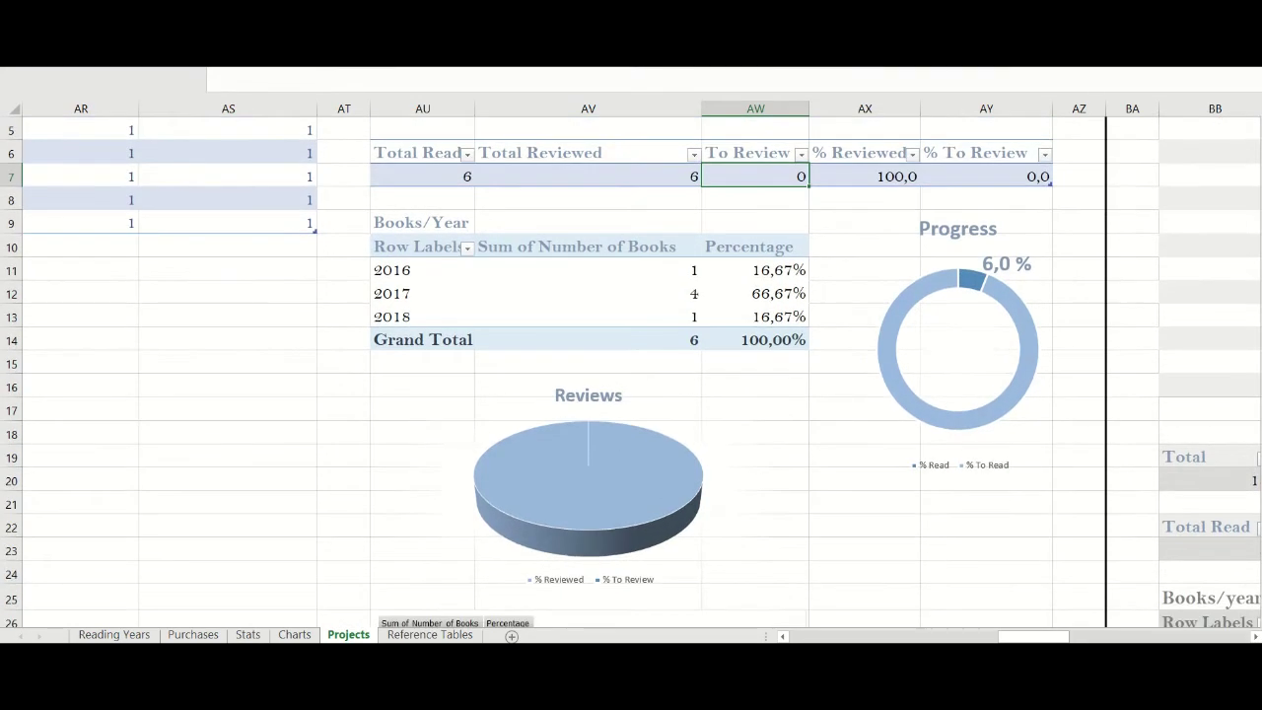
{"action": "scroll", "coordinate": [622, 537], "scroll_direction": "down", "scroll_amount": 3}
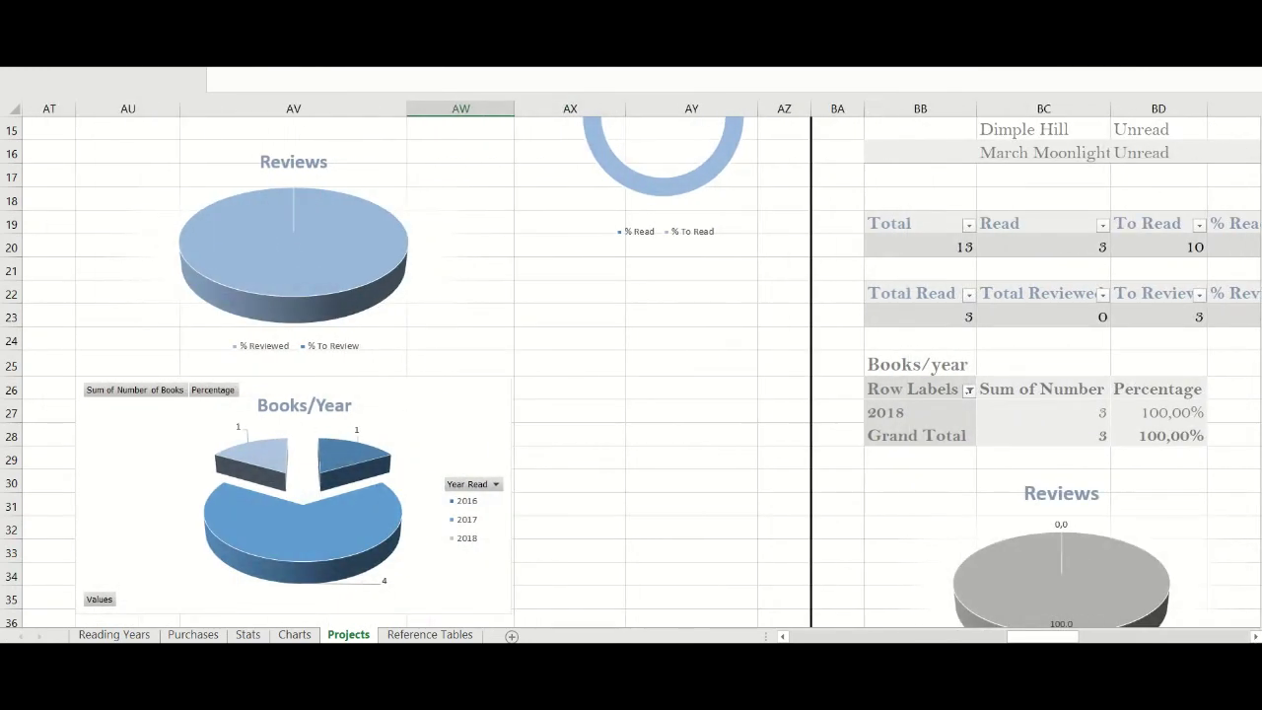
{"action": "scroll", "coordinate": [631, 371], "scroll_direction": "up", "scroll_amount": 3}
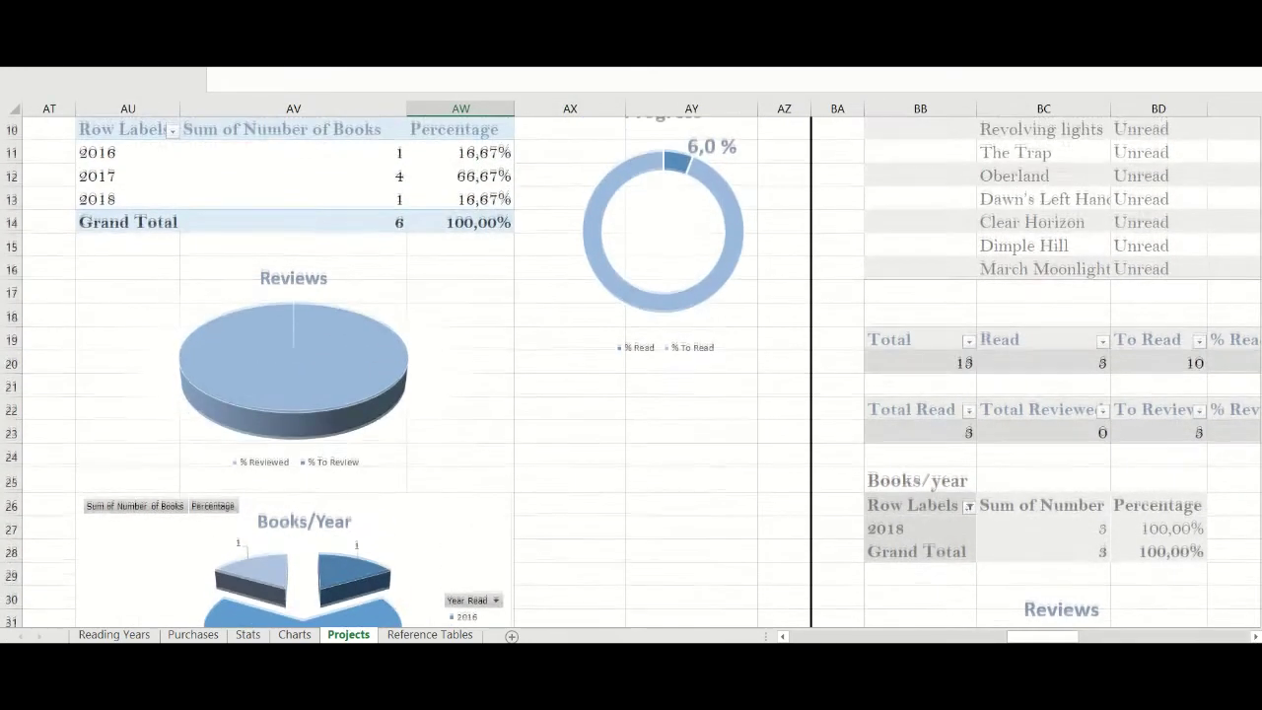
{"action": "scroll", "coordinate": [1234, 147], "scroll_direction": "up", "scroll_amount": 3}
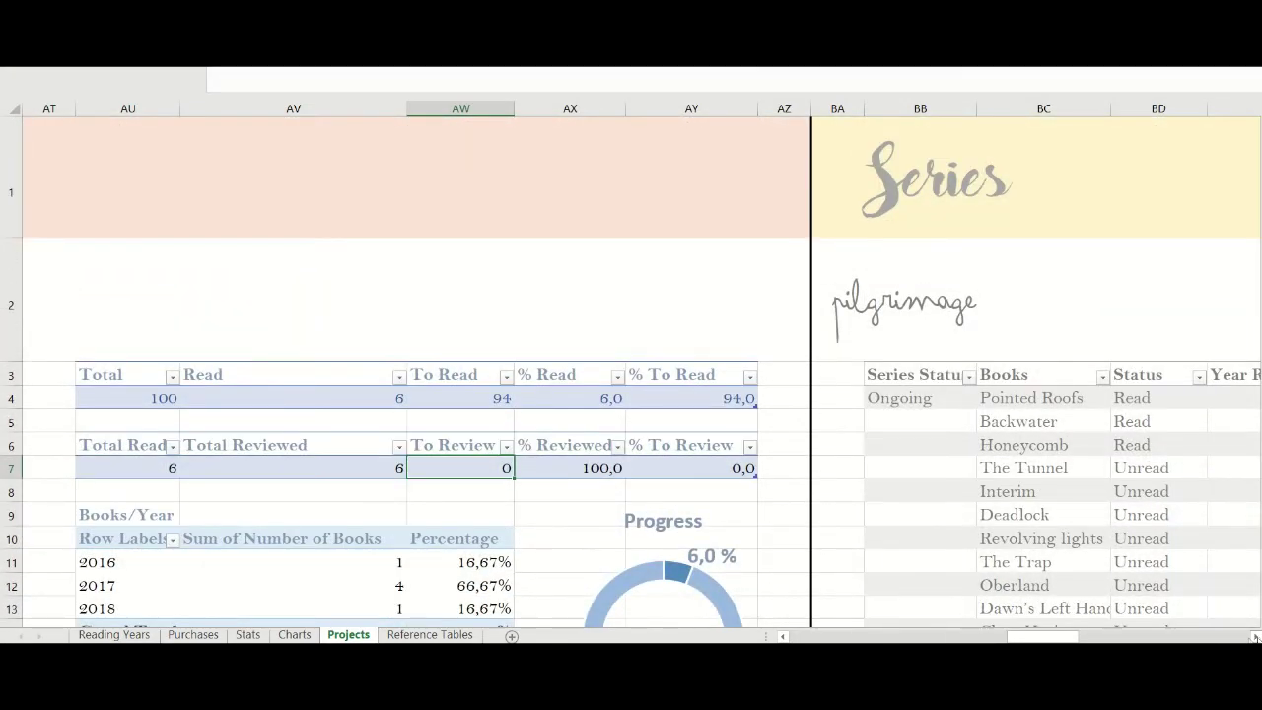
- Go to the Pilgrimage series in the Series section and view the choices offered for its Series Status in cell BB4
{"action": "left_click", "coordinate": [1255, 637]}
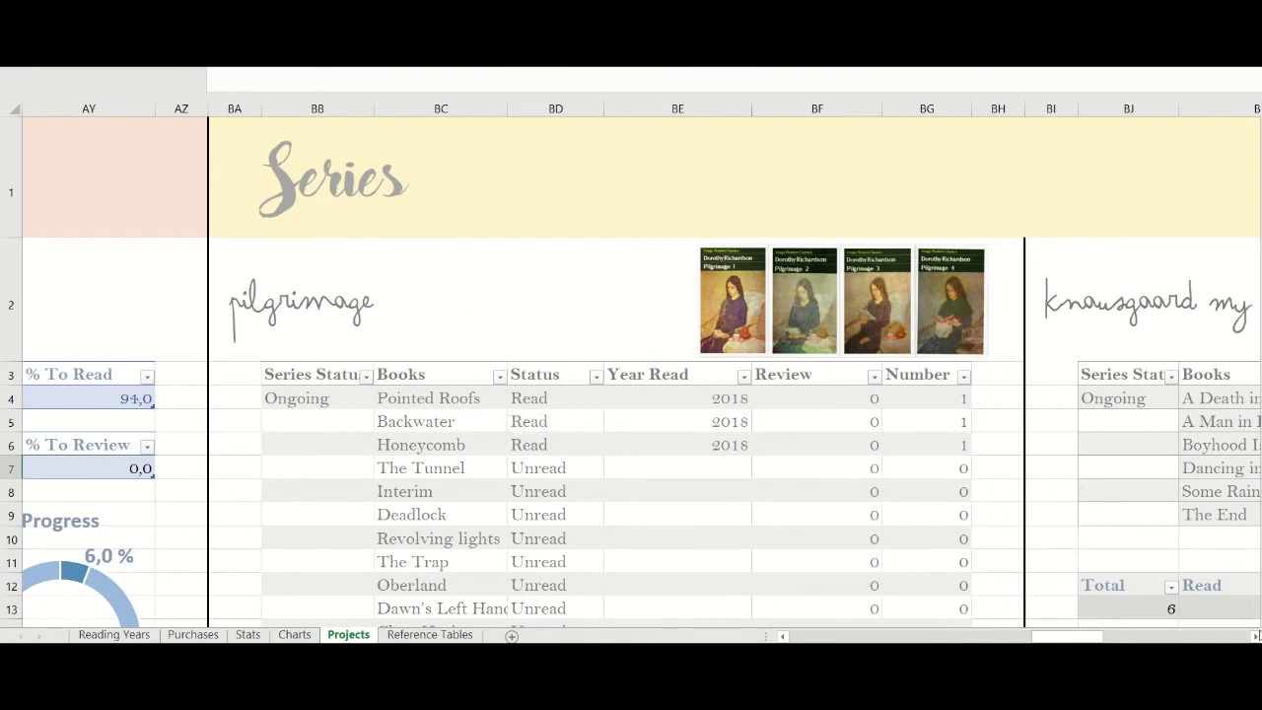
{"action": "scroll", "coordinate": [631, 365], "scroll_direction": "down", "scroll_amount": 1}
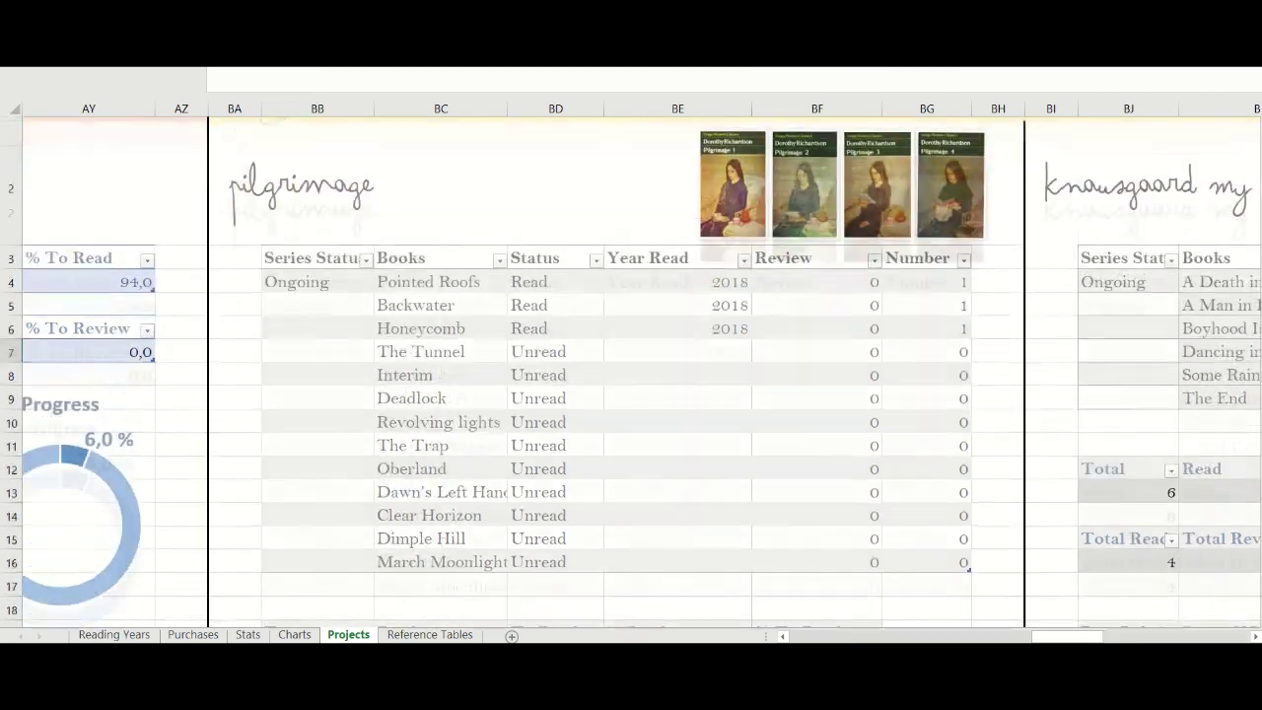
{"action": "scroll", "coordinate": [631, 365], "scroll_direction": "down", "scroll_amount": 1}
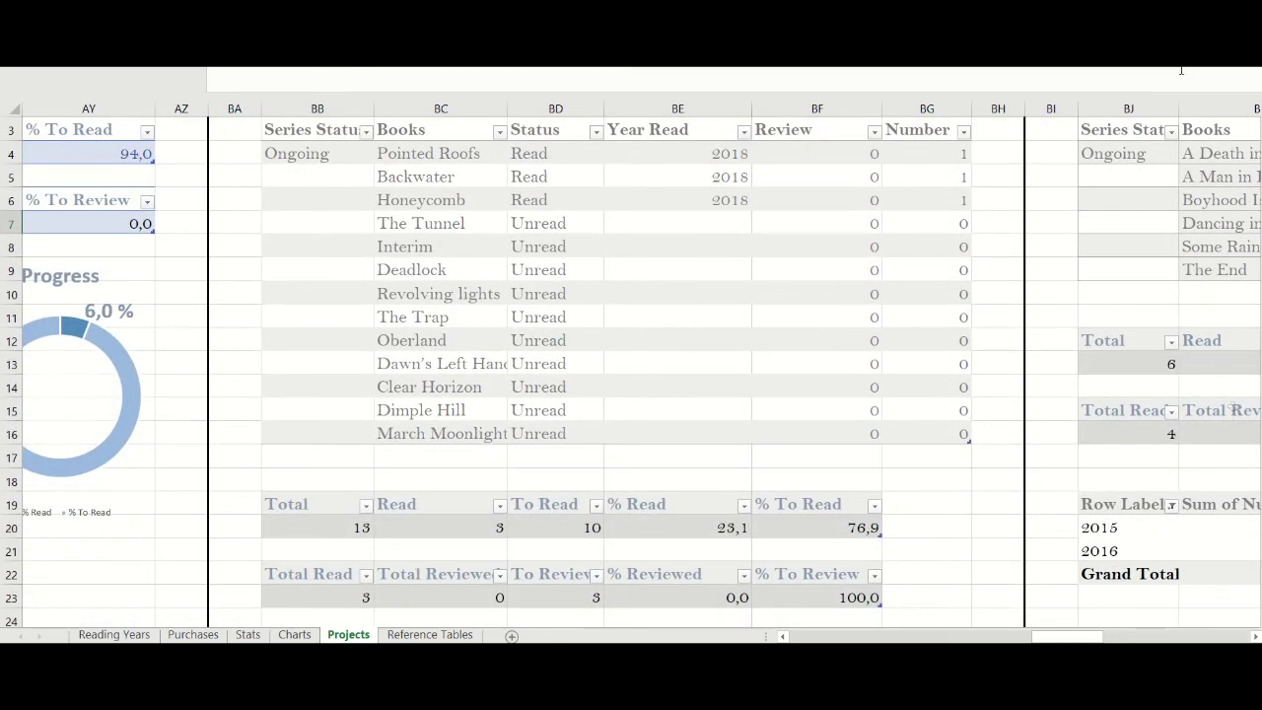
{"action": "scroll", "coordinate": [631, 365], "scroll_direction": "up", "scroll_amount": 1}
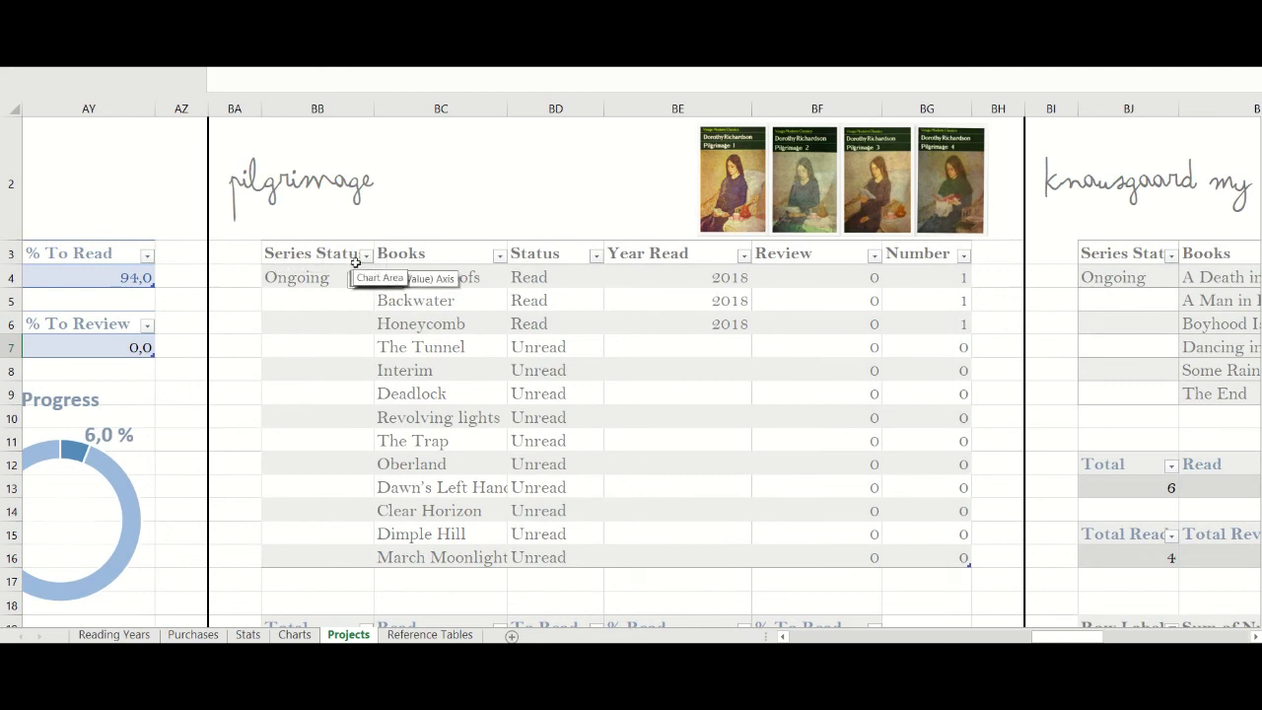
{"action": "left_click", "coordinate": [366, 256]}
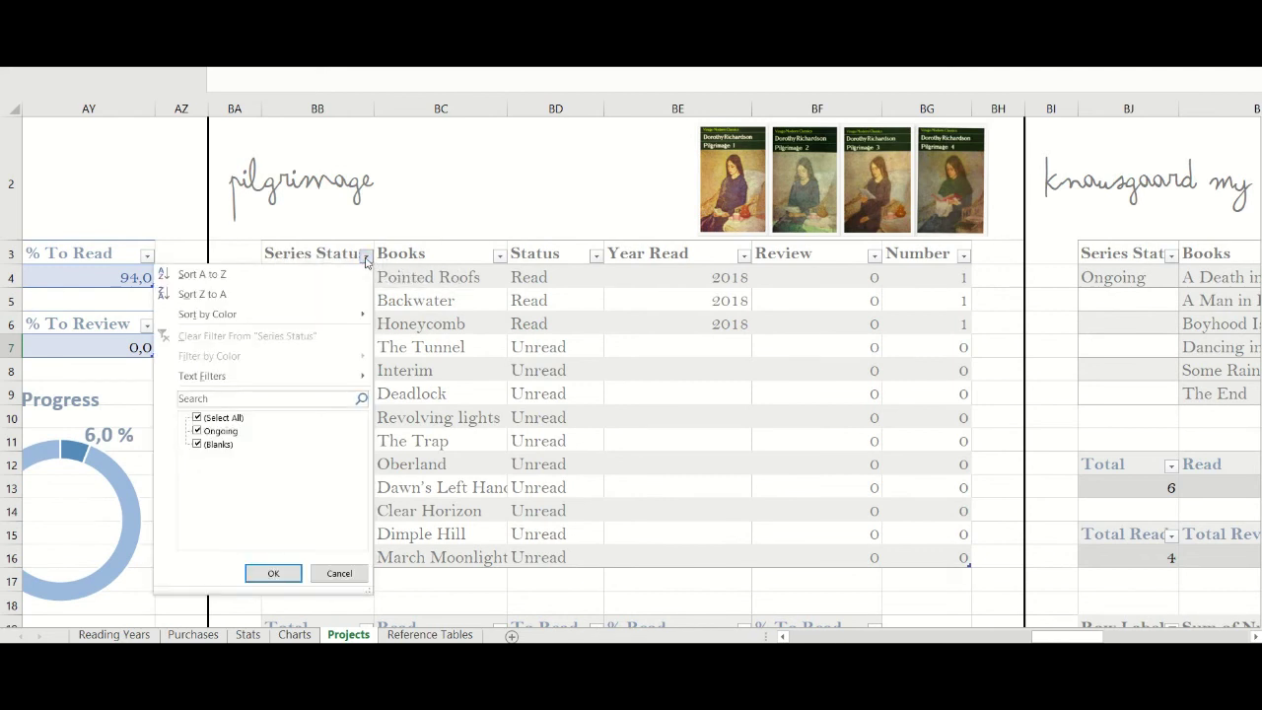
{"action": "left_click", "coordinate": [366, 258]}
{"action": "left_click", "coordinate": [352, 280]}
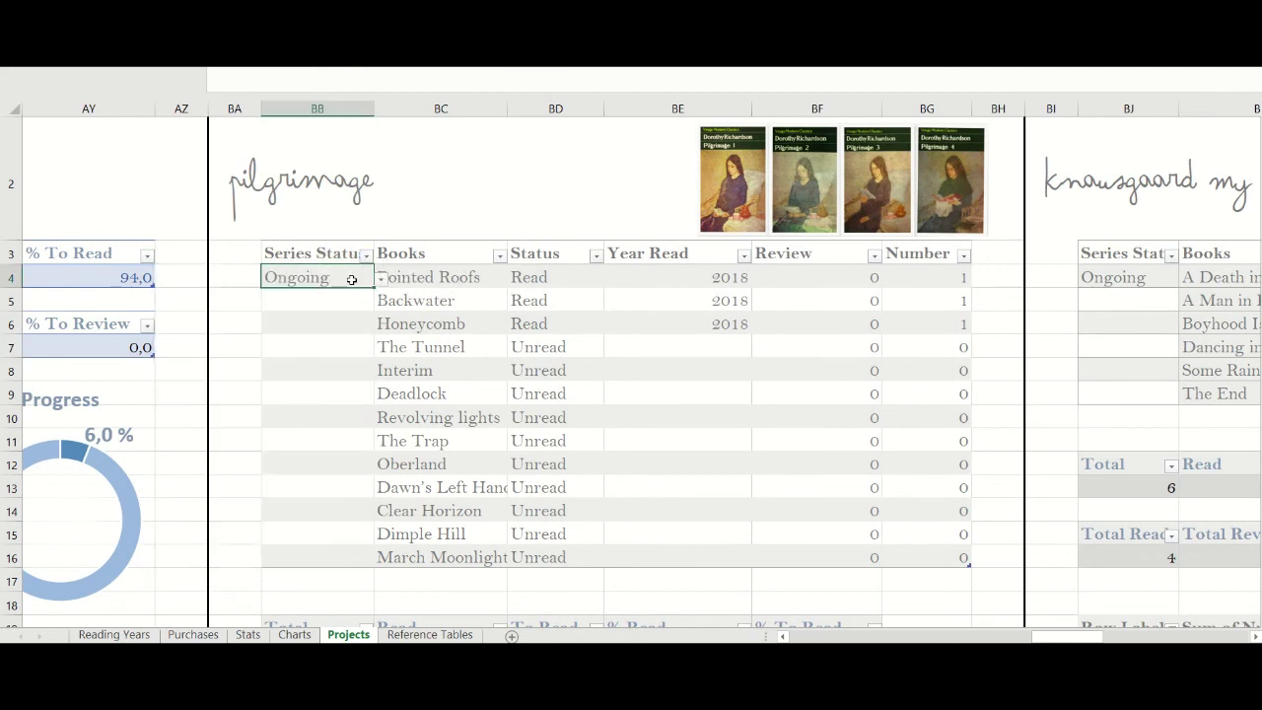
{"action": "left_click", "coordinate": [379, 282]}
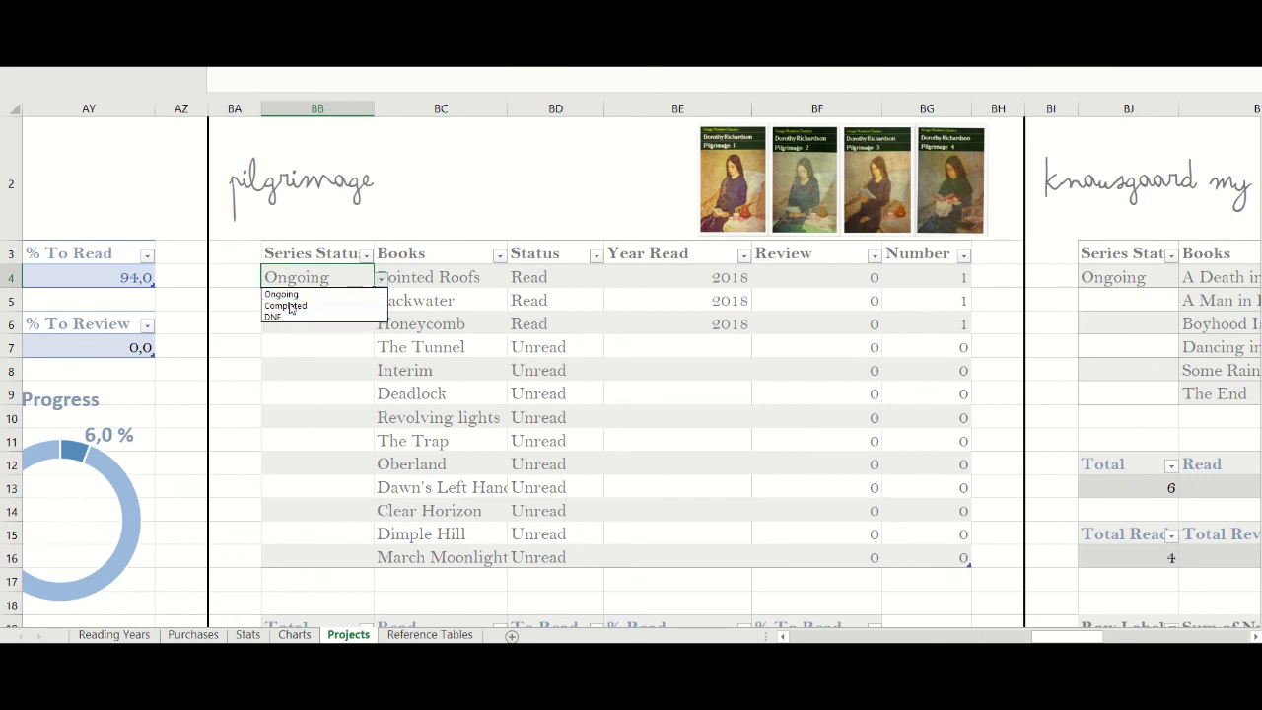
{"action": "left_click", "coordinate": [348, 278]}
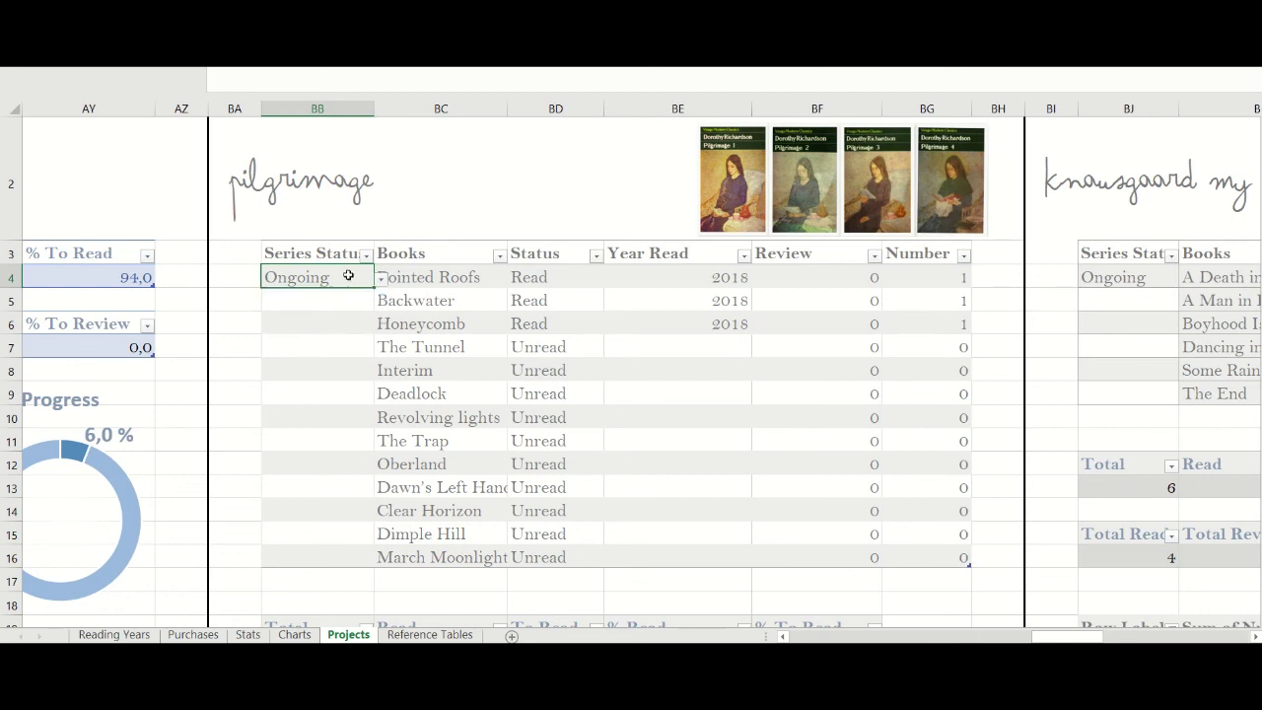
- Go through the Books, Status, Year Read and Review entries of the first three books in the Pilgrimage list
{"action": "left_click", "coordinate": [426, 272]}
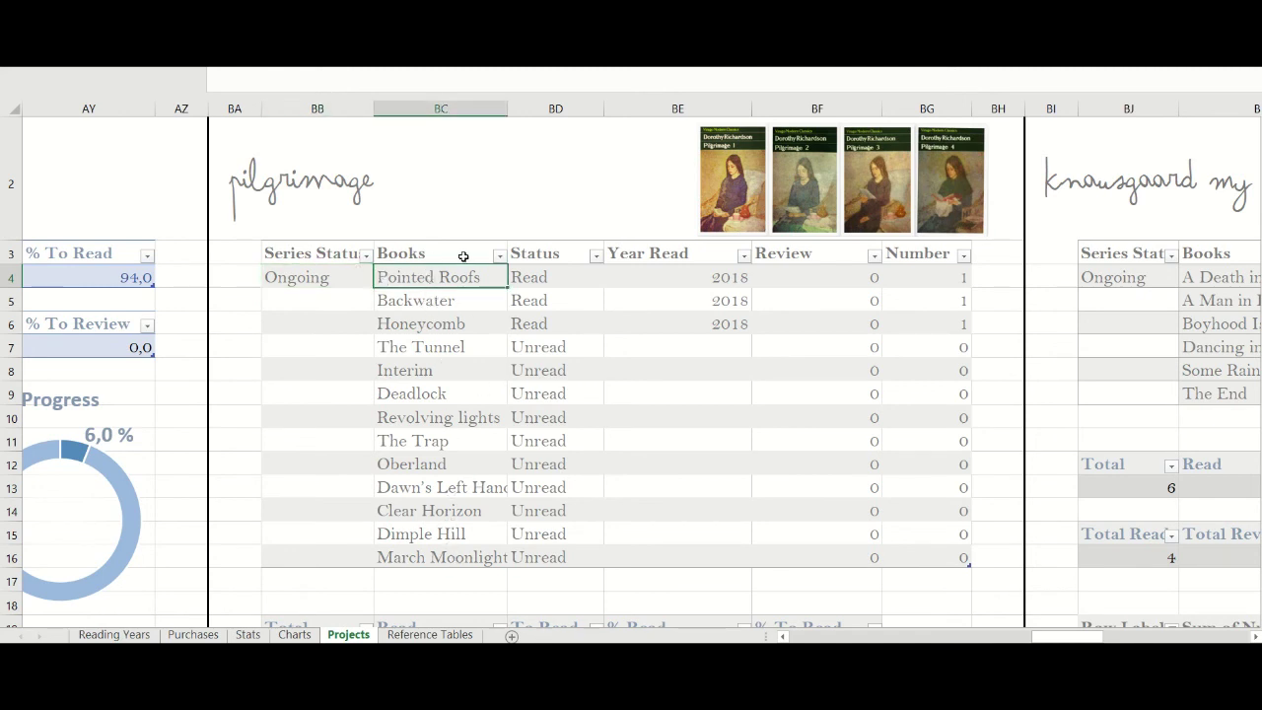
{"action": "left_click", "coordinate": [529, 274]}
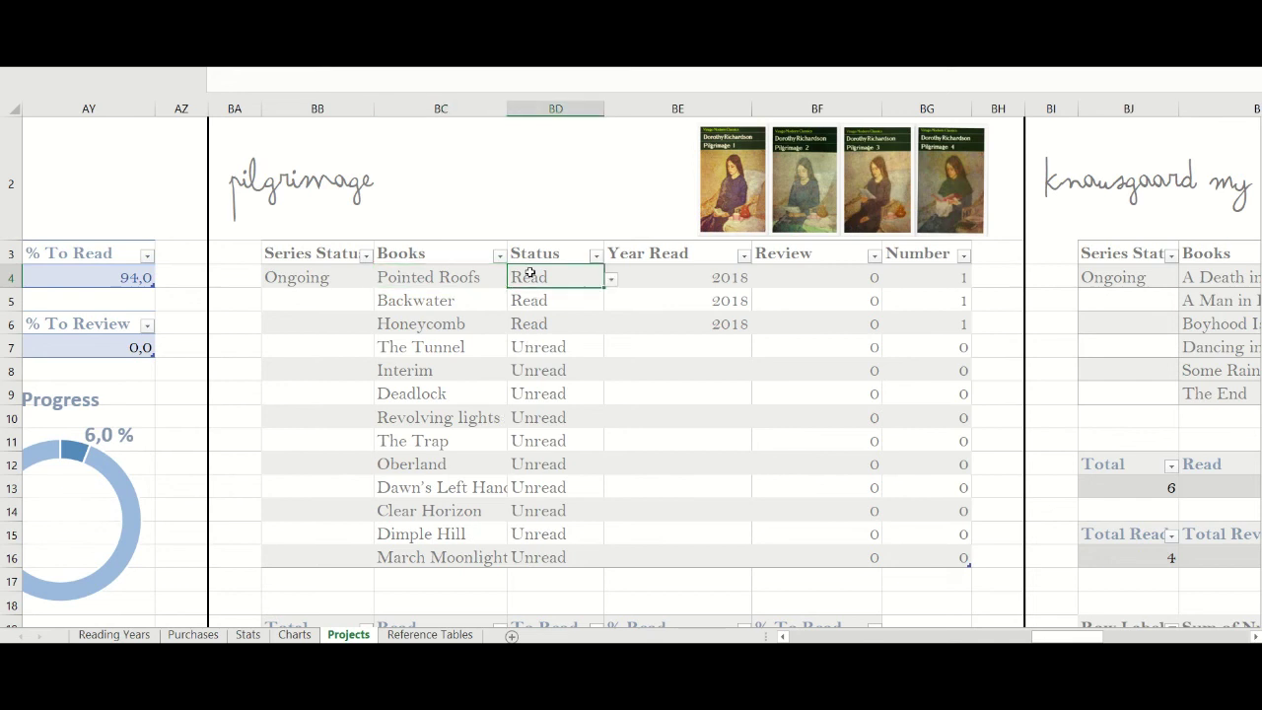
{"action": "left_click", "coordinate": [532, 300]}
{"action": "left_click", "coordinate": [531, 326]}
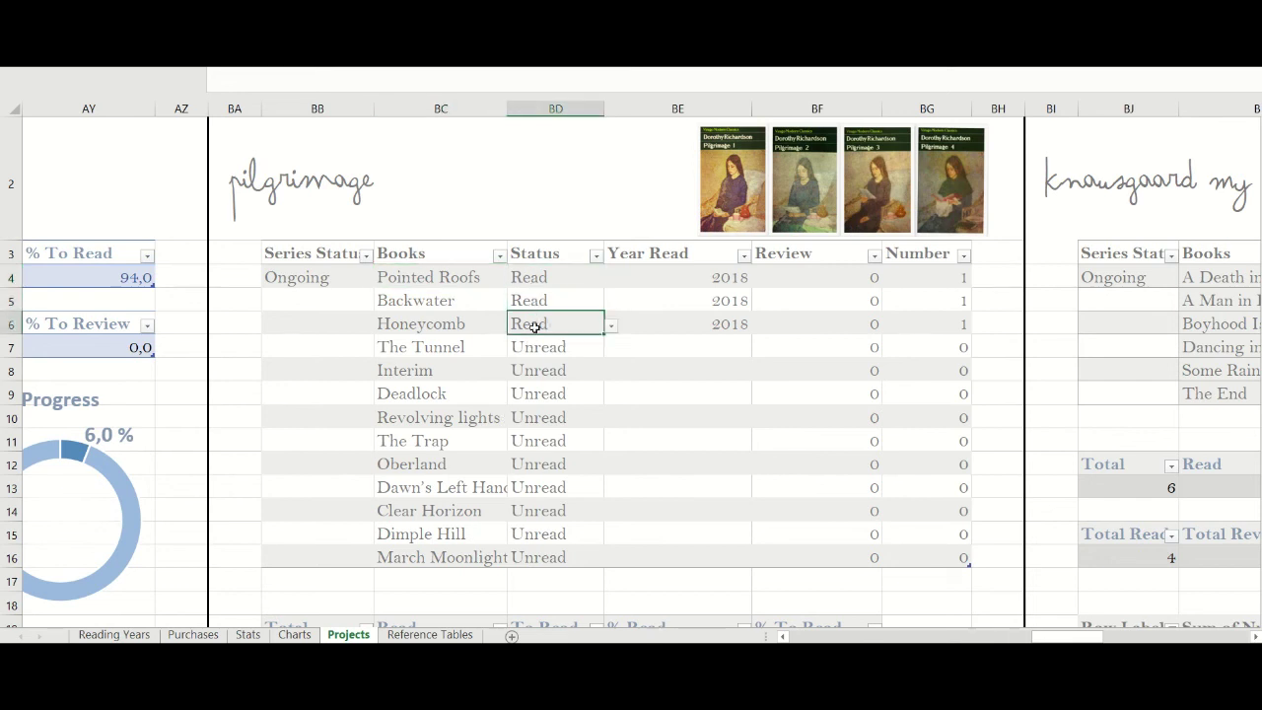
{"action": "left_click", "coordinate": [628, 286]}
{"action": "left_click", "coordinate": [661, 309]}
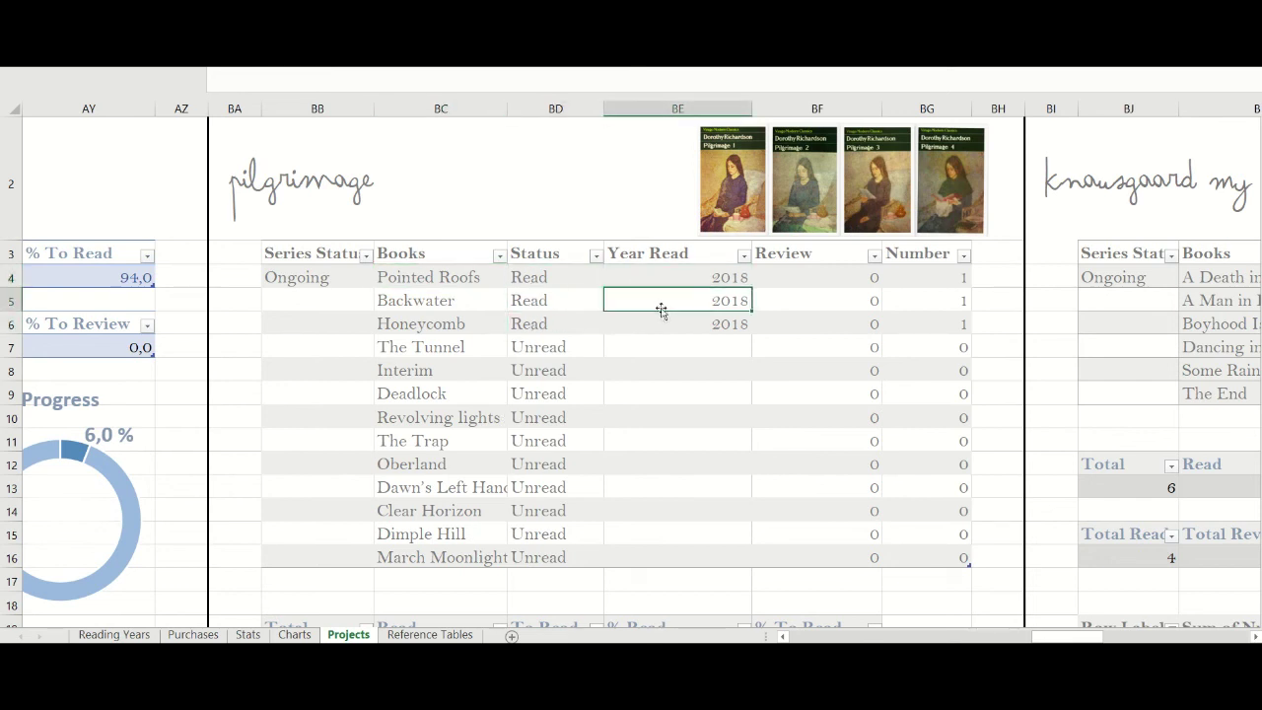
{"action": "left_click", "coordinate": [664, 322]}
{"action": "left_click", "coordinate": [833, 282]}
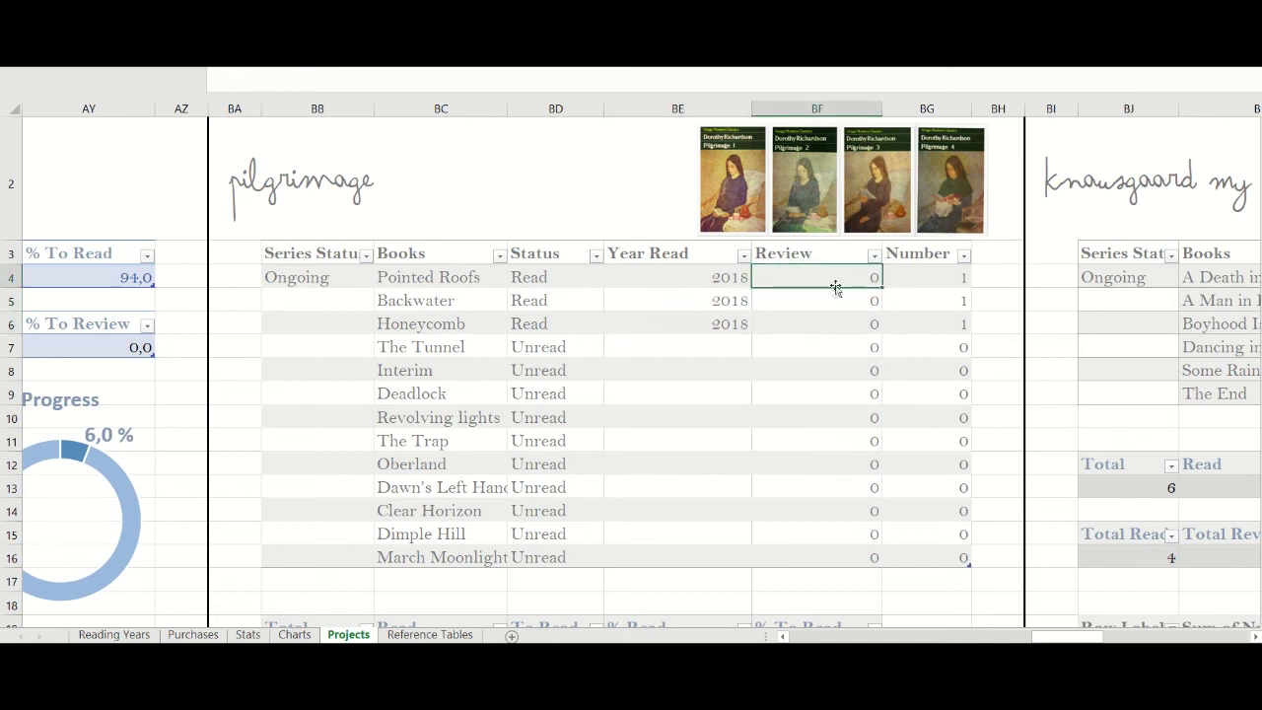
{"action": "left_click", "coordinate": [838, 299]}
{"action": "left_click", "coordinate": [842, 321]}
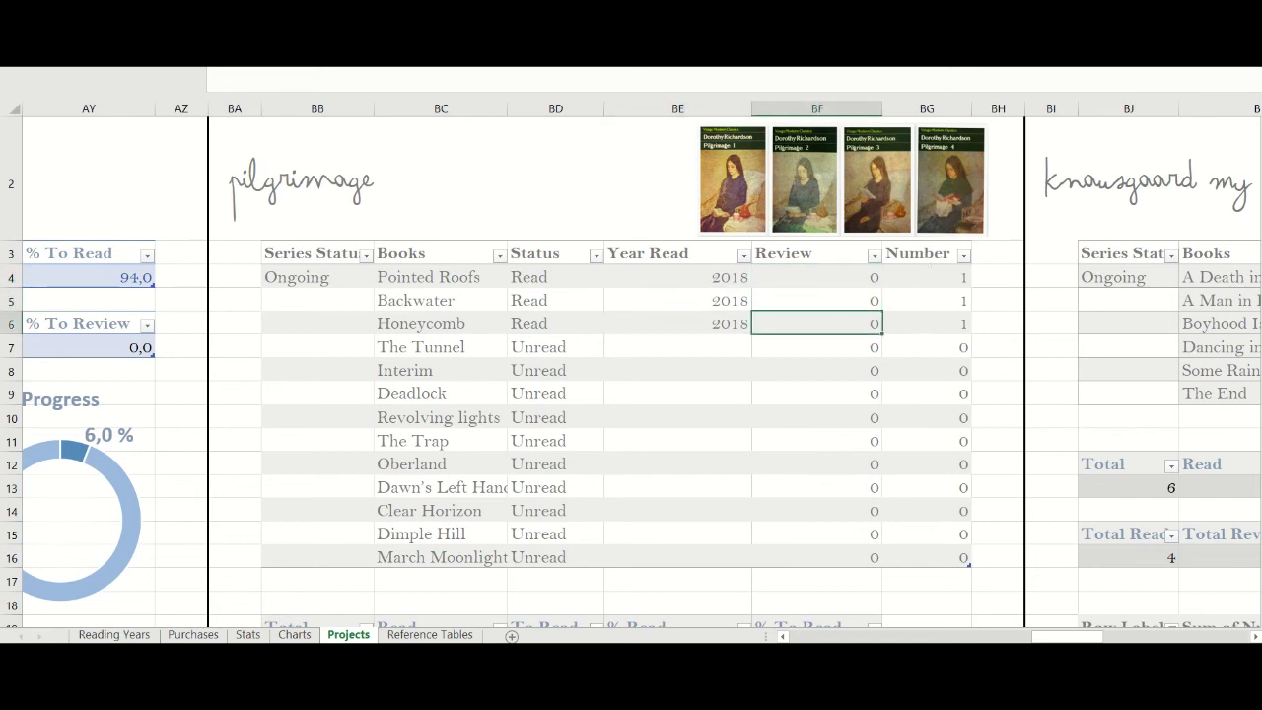
- Examine the Pilgrimage series' read and review totals, Books/year table, and its Progress, Reviews and Books/Year charts
{"action": "scroll", "coordinate": [631, 372], "scroll_direction": "down", "scroll_amount": 2}
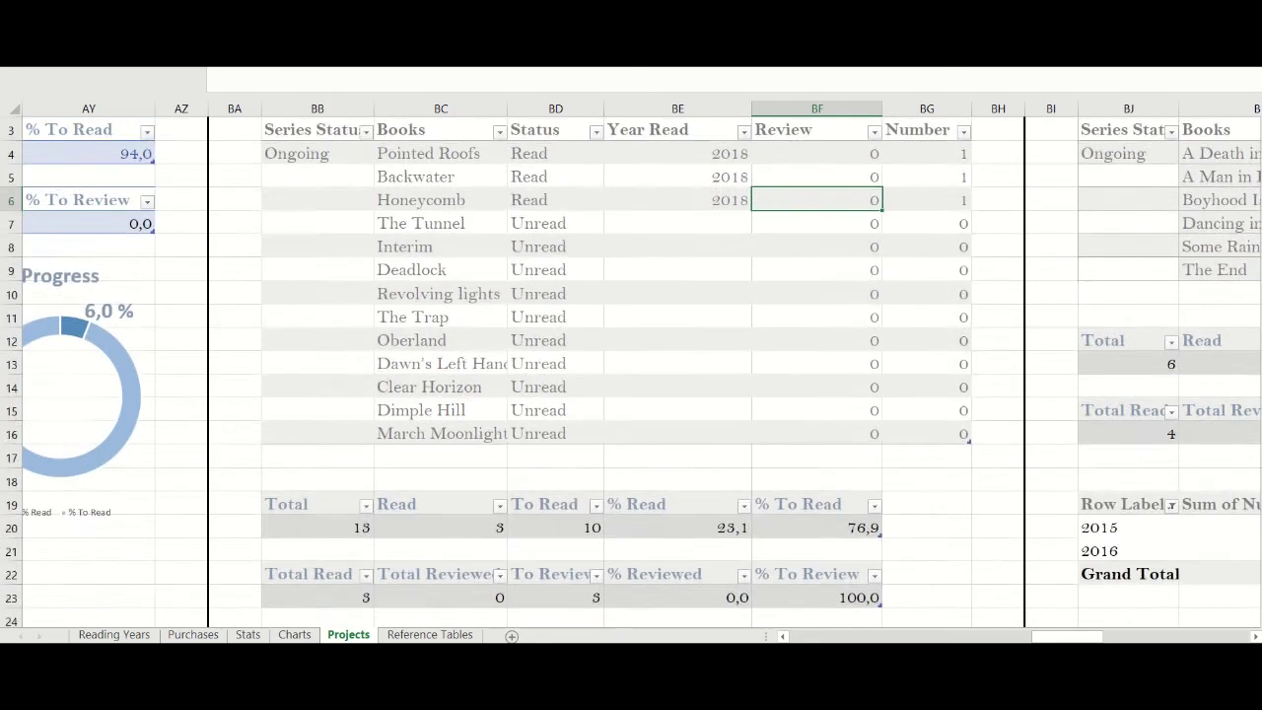
{"action": "scroll", "coordinate": [157, 290], "scroll_direction": "down", "scroll_amount": 2}
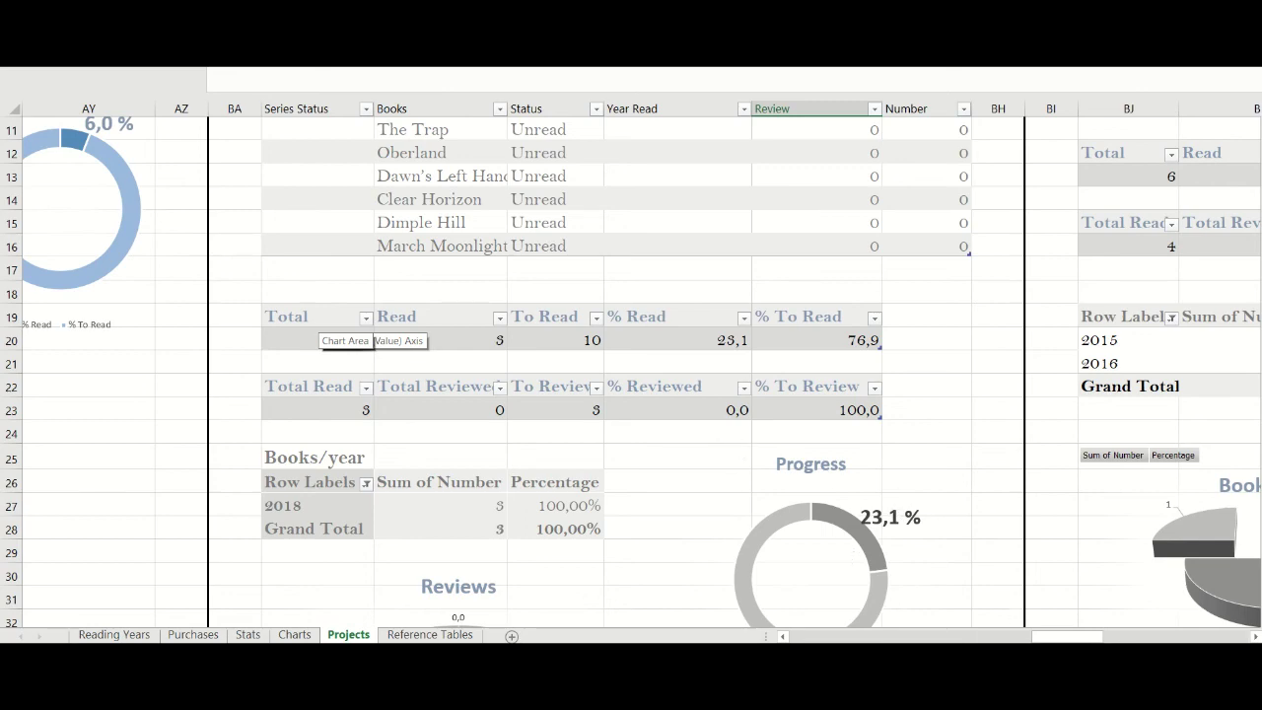
{"action": "scroll", "coordinate": [433, 363], "scroll_direction": "down", "scroll_amount": 3}
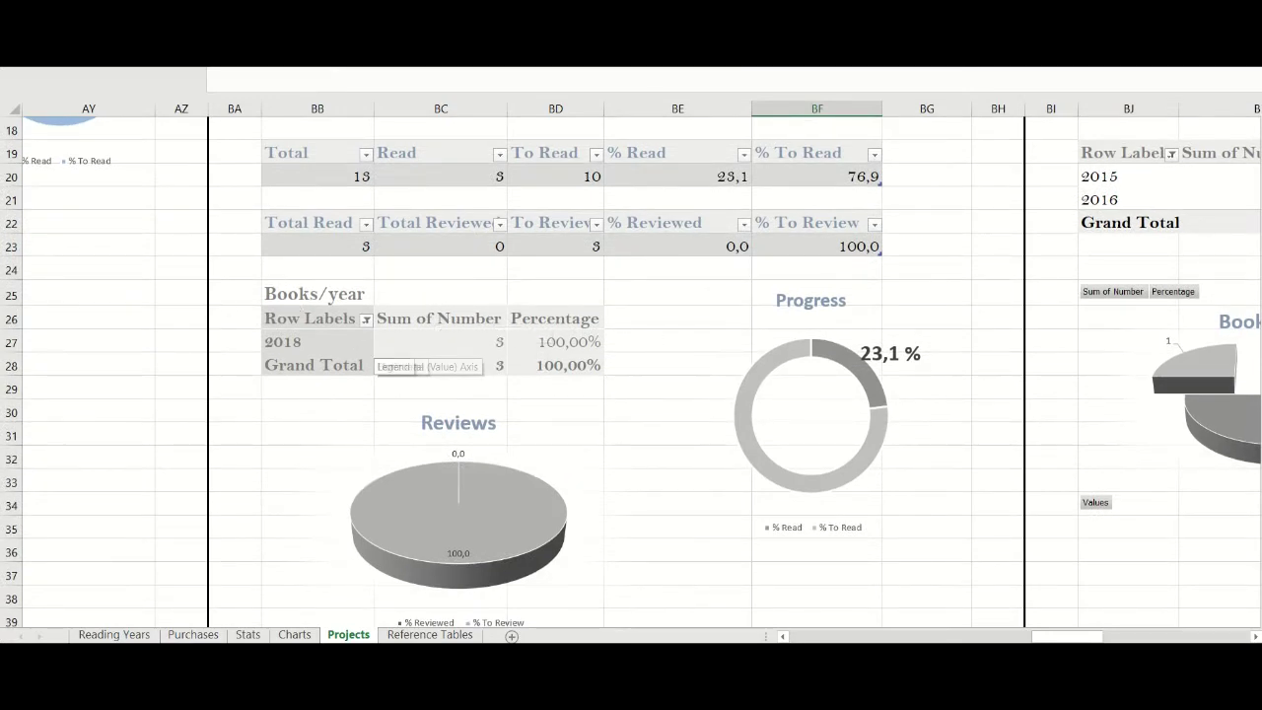
{"action": "scroll", "coordinate": [424, 360], "scroll_direction": "down", "scroll_amount": 3}
{"action": "scroll", "coordinate": [630, 374], "scroll_direction": "down", "scroll_amount": 3}
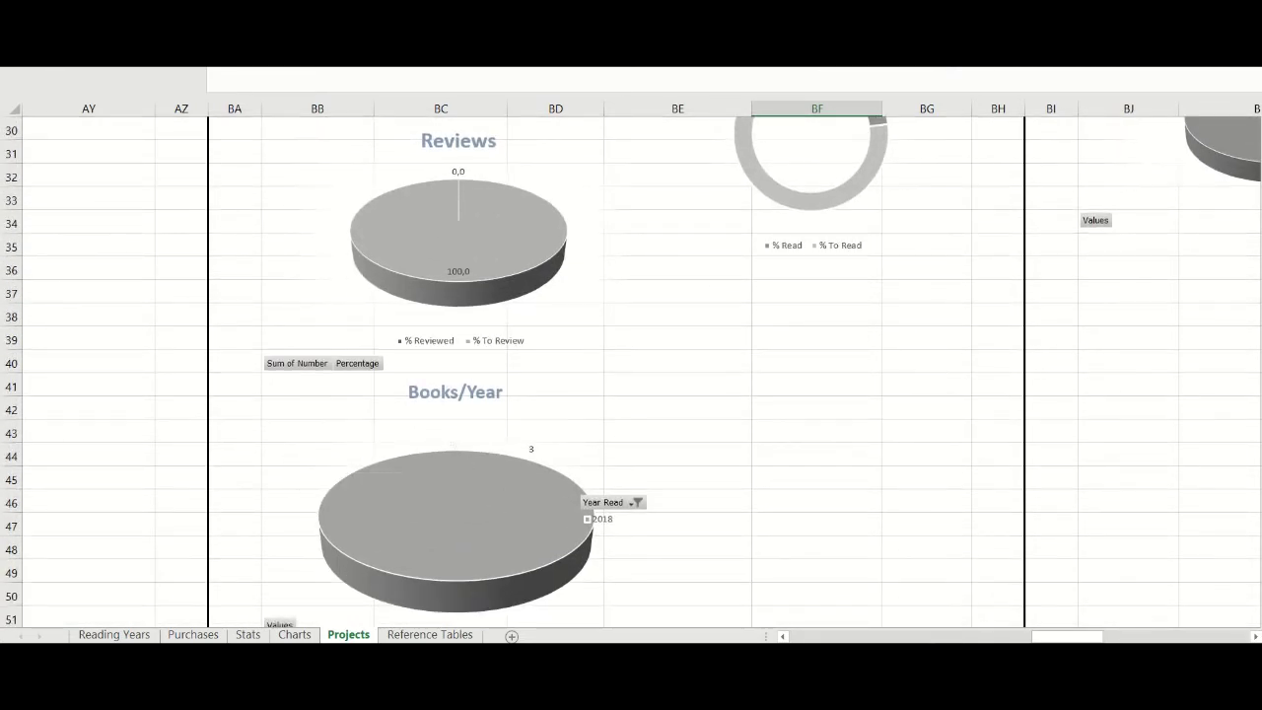
{"action": "scroll", "coordinate": [1127, 506], "scroll_direction": "up", "scroll_amount": 3}
{"action": "scroll", "coordinate": [631, 374], "scroll_direction": "up", "scroll_amount": 5}
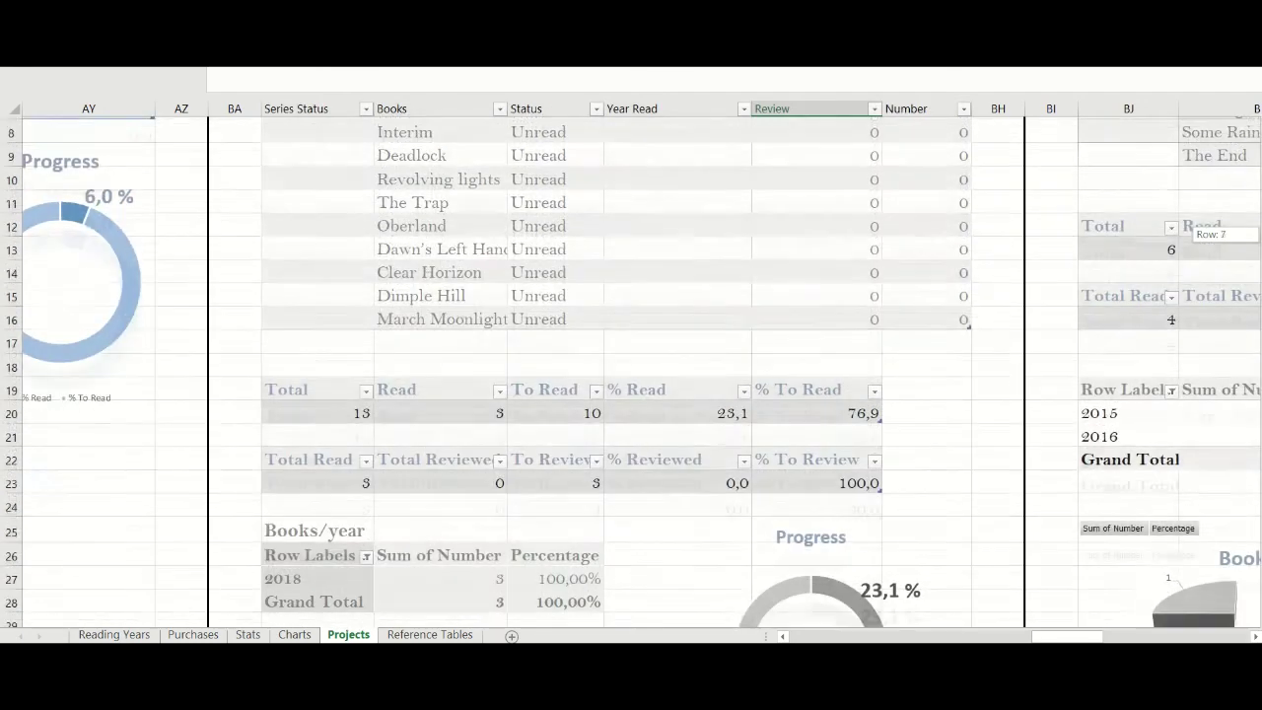
{"action": "scroll", "coordinate": [630, 375], "scroll_direction": "up", "scroll_amount": 2}
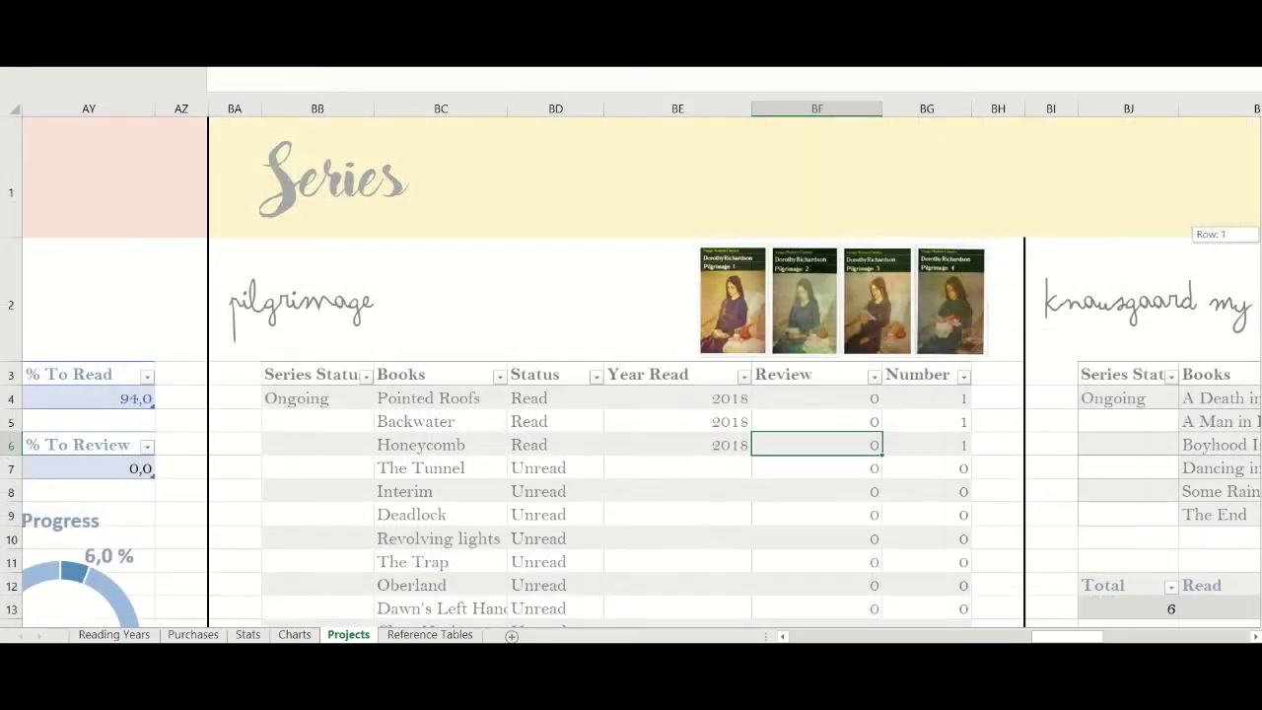
- Examine the Knausgaard My Struggle series' book list, read and review totals, yearly table, and its Progress and Books/Year charts
{"action": "scroll", "coordinate": [631, 374], "scroll_direction": "right", "scroll_amount": 5}
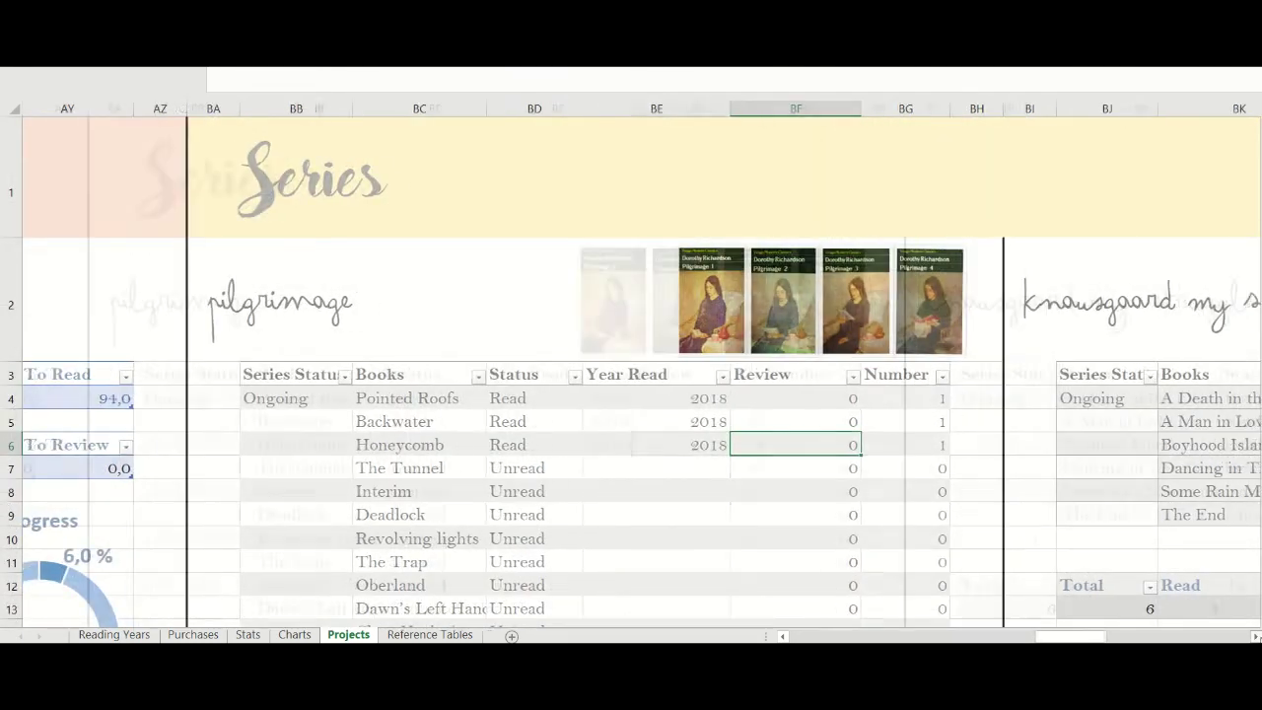
{"action": "scroll", "coordinate": [631, 375], "scroll_direction": "right", "scroll_amount": 3}
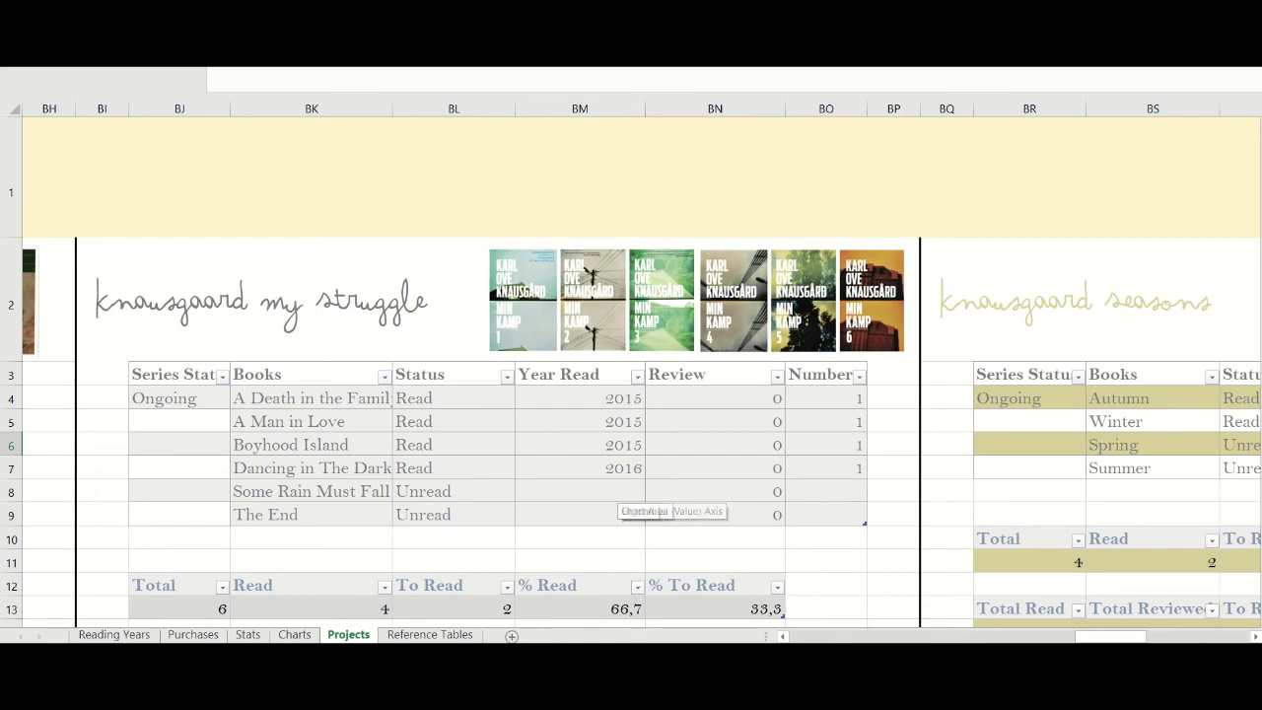
{"action": "scroll", "coordinate": [850, 474], "scroll_direction": "down", "scroll_amount": 2}
{"action": "scroll", "coordinate": [631, 394], "scroll_direction": "down", "scroll_amount": 1}
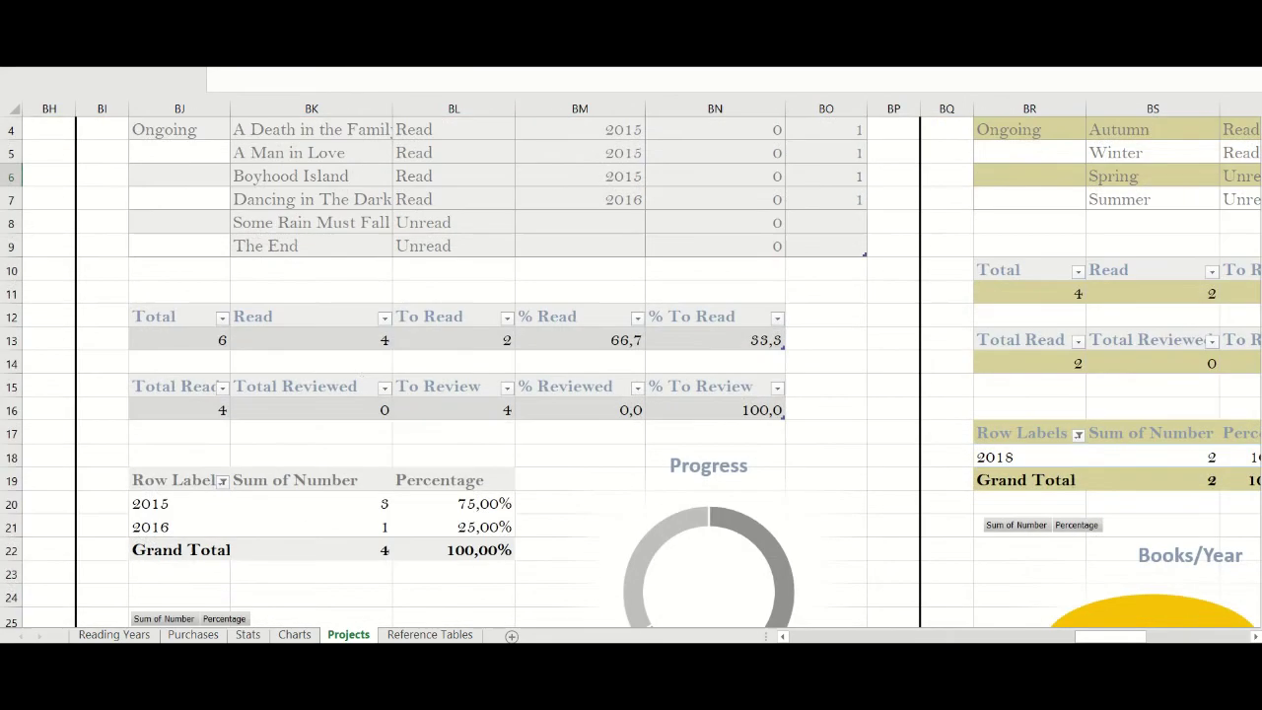
{"action": "left_click_drag", "start_coordinate": [199, 343], "coordinate": [507, 332]}
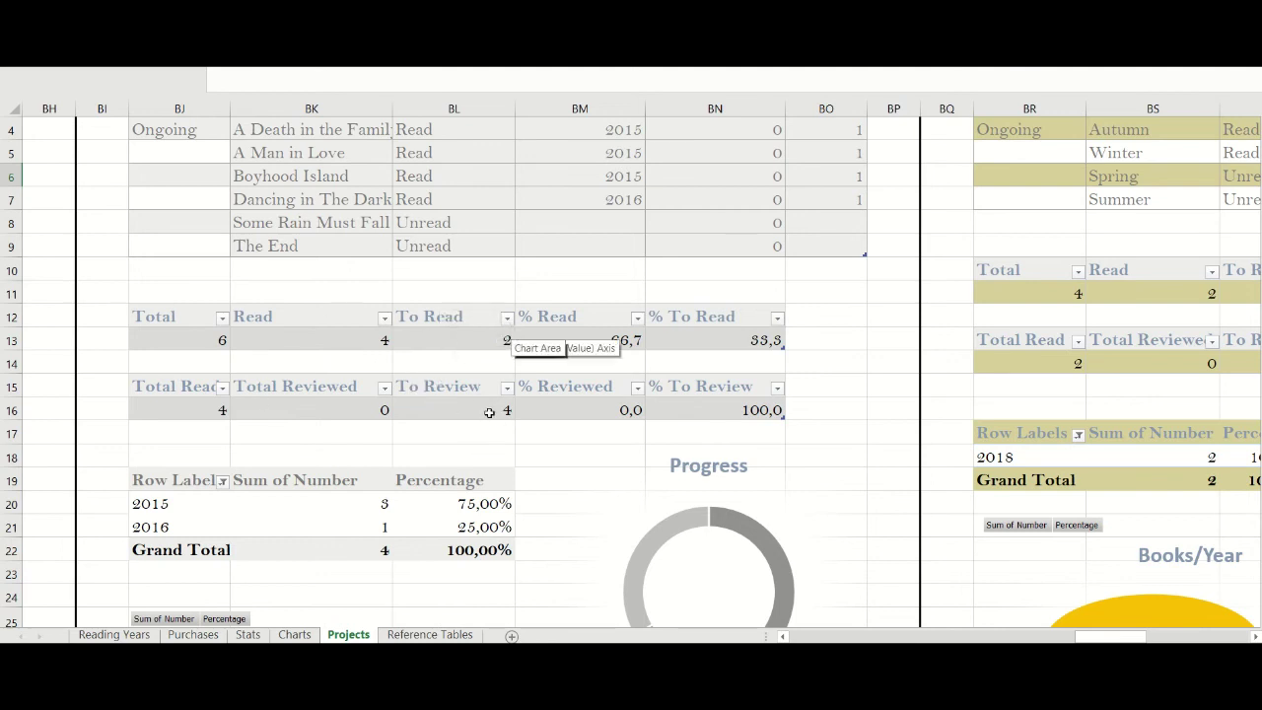
{"action": "key", "text": "Delete"}
{"action": "scroll", "coordinate": [631, 372], "scroll_direction": "down", "scroll_amount": 2}
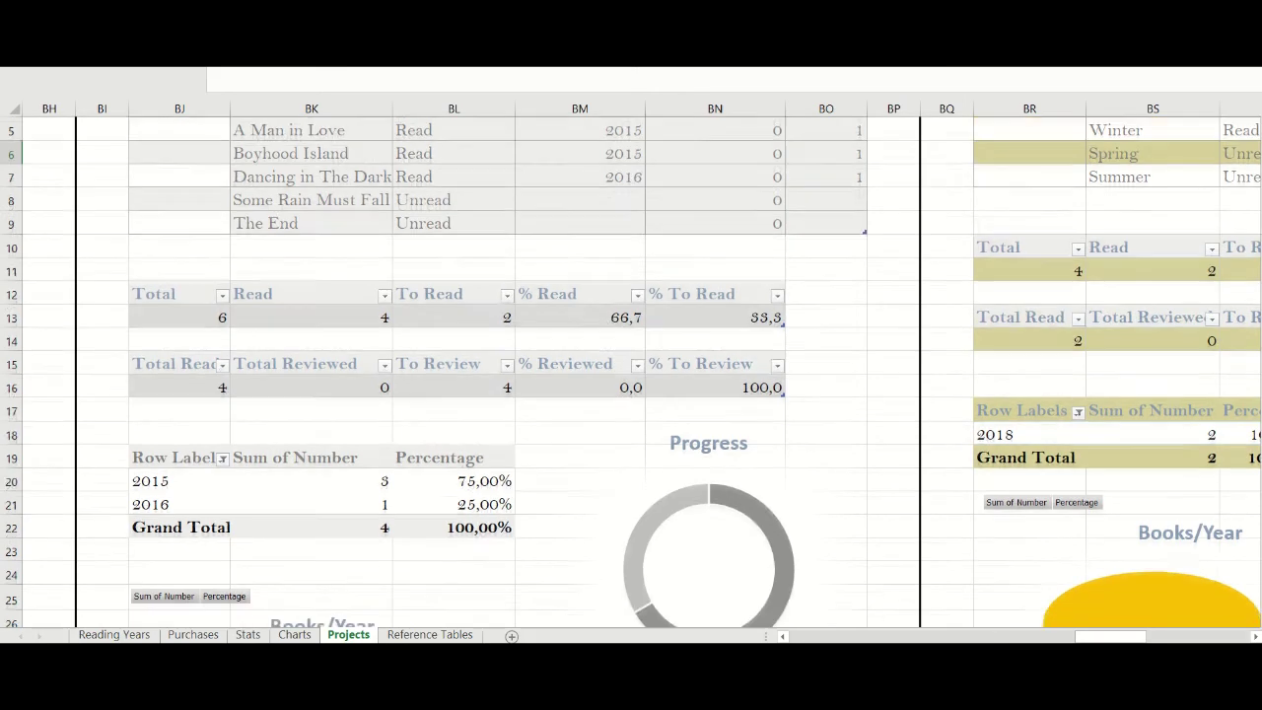
{"action": "scroll", "coordinate": [631, 372], "scroll_direction": "down", "scroll_amount": 1}
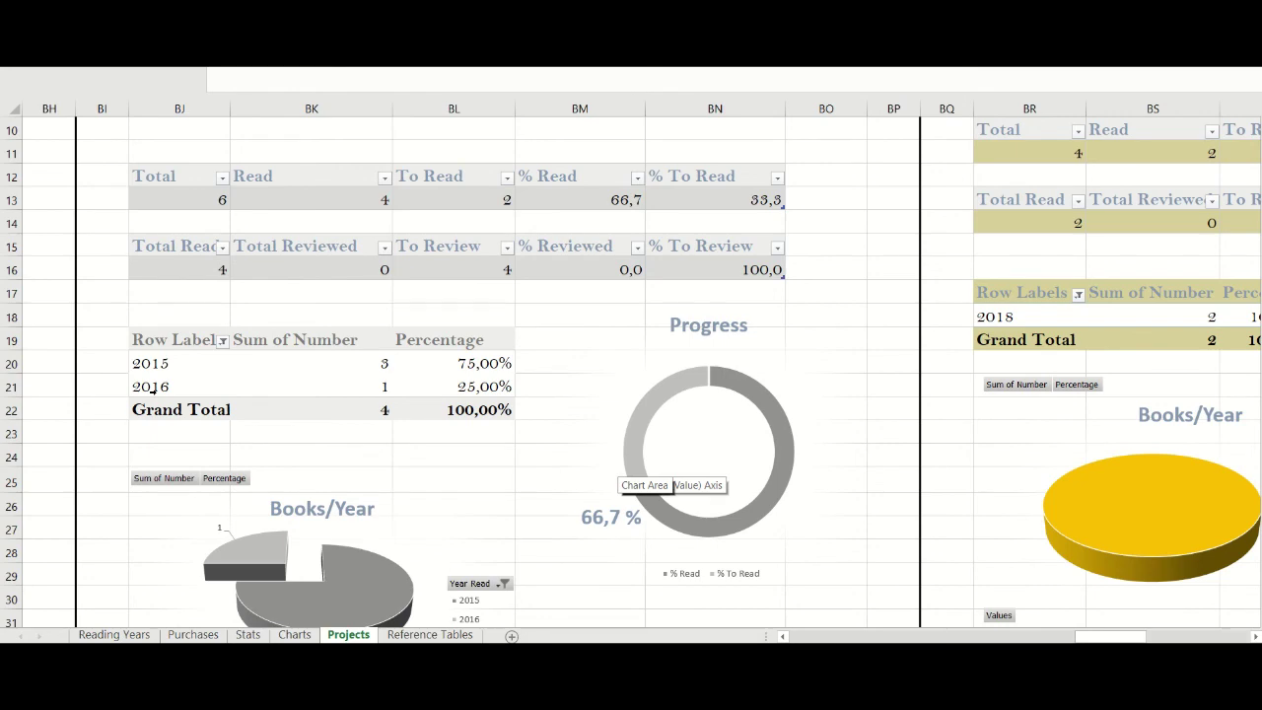
{"action": "scroll", "coordinate": [631, 372], "scroll_direction": "down", "scroll_amount": 3}
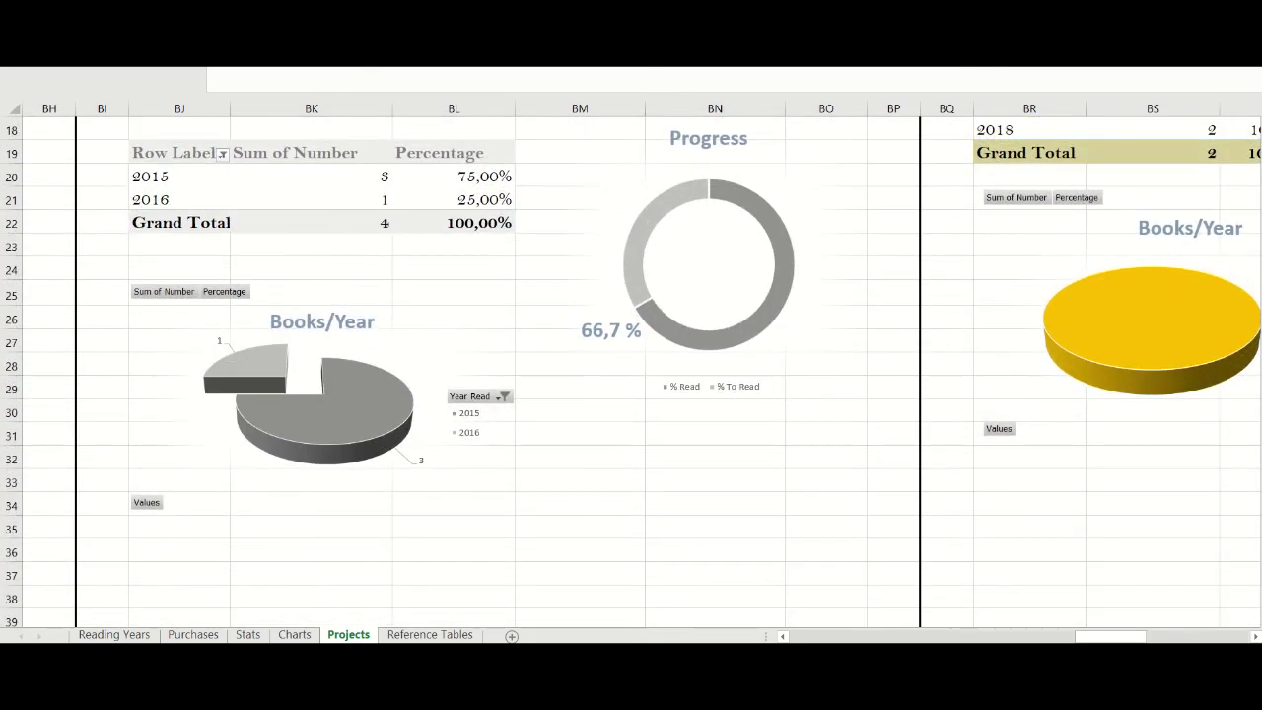
{"action": "left_click_drag", "start_coordinate": [1258, 187], "coordinate": [1258, 147]}
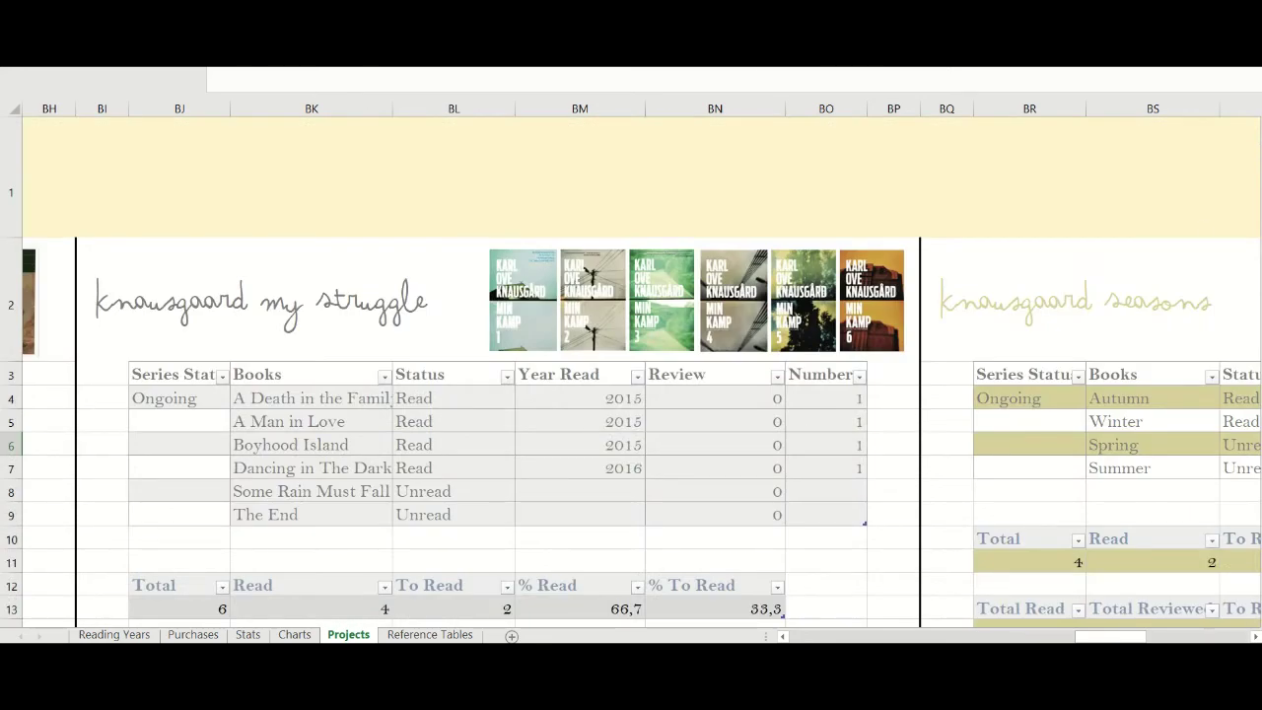
- Examine the Knausgaard Seasons series' book list, read and review totals, yearly table, and its Progress and Books/Year charts
{"action": "scroll", "coordinate": [641, 374], "scroll_direction": "right", "scroll_amount": 5}
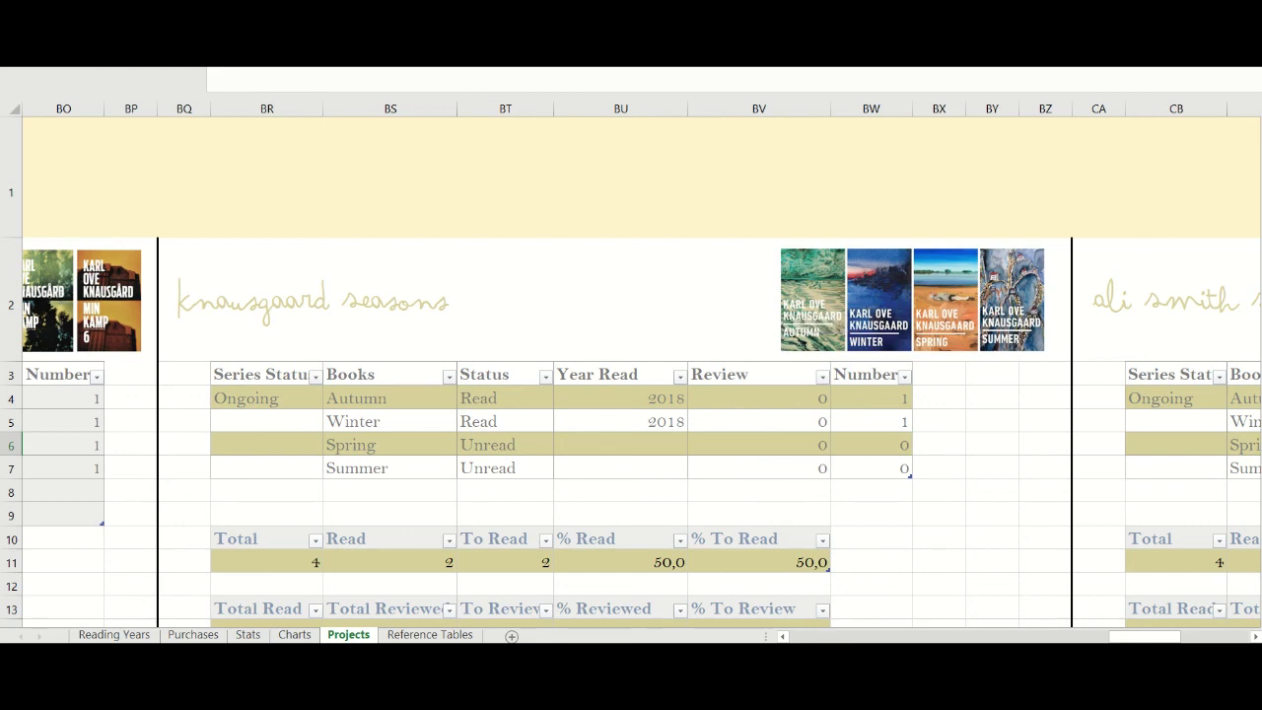
{"action": "scroll", "coordinate": [478, 318], "scroll_direction": "down", "scroll_amount": 3}
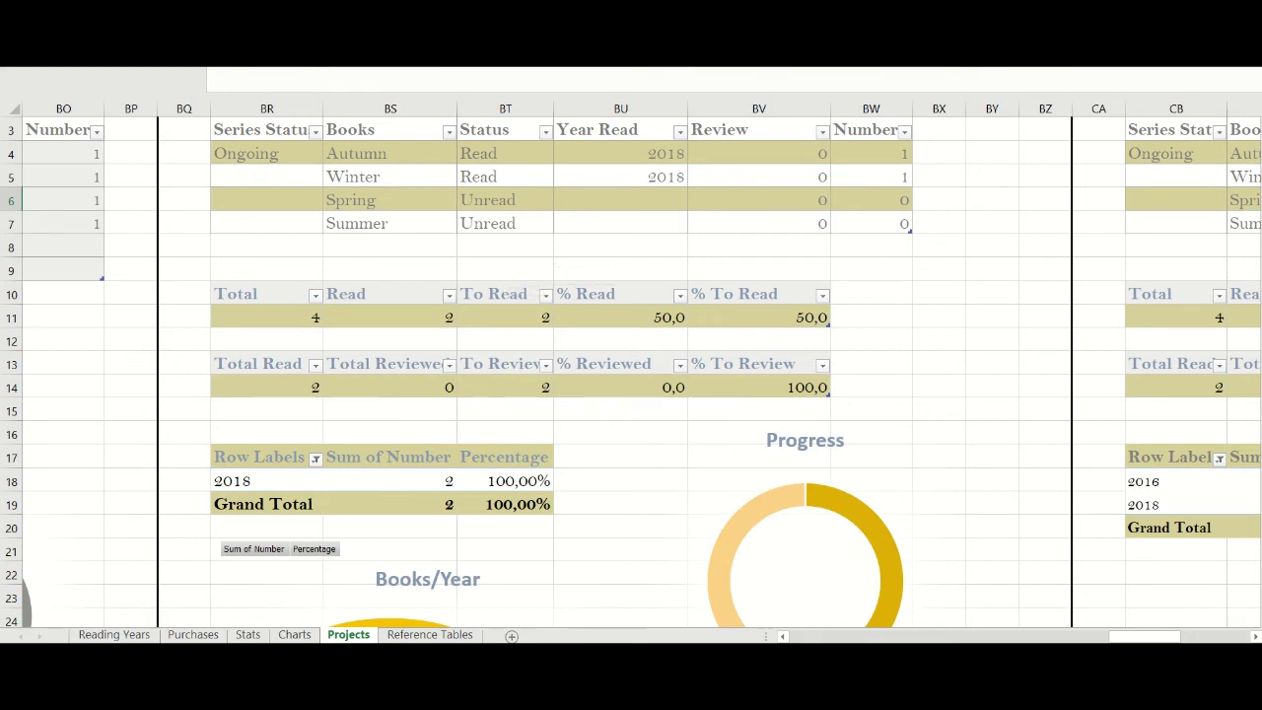
{"action": "scroll", "coordinate": [631, 372], "scroll_direction": "down", "scroll_amount": 3}
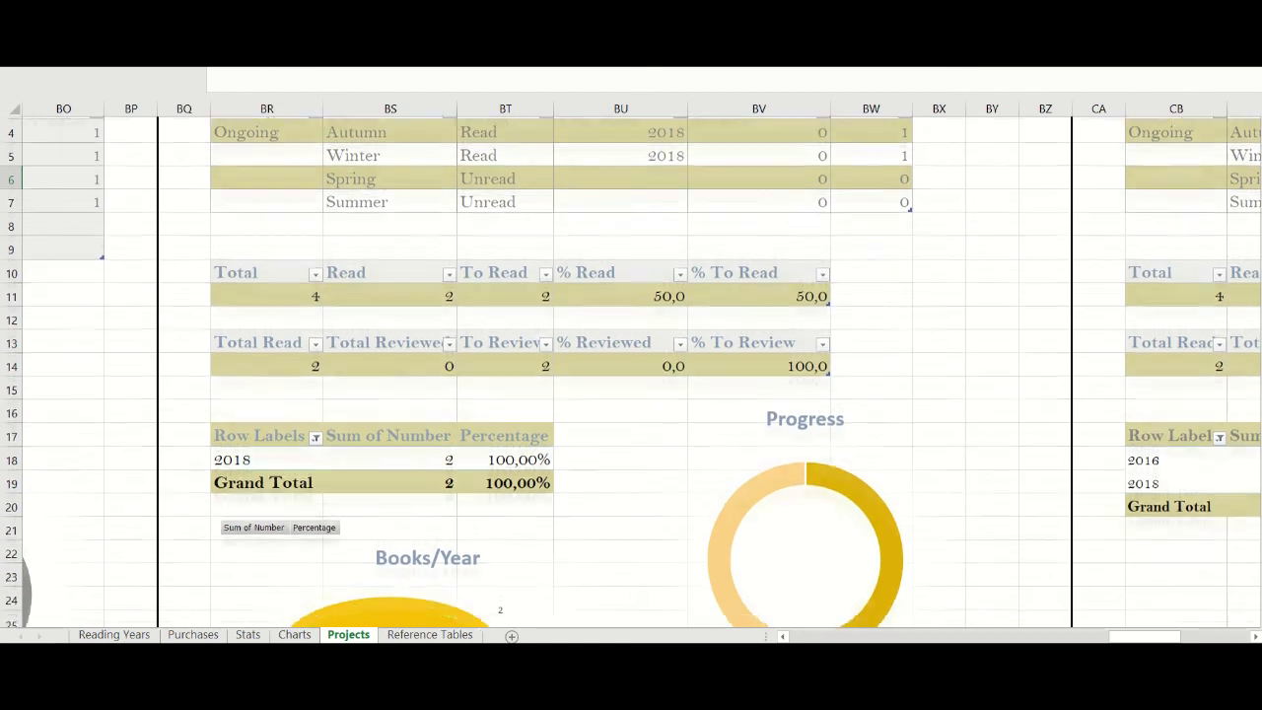
{"action": "scroll", "coordinate": [630, 372], "scroll_direction": "down", "scroll_amount": 2}
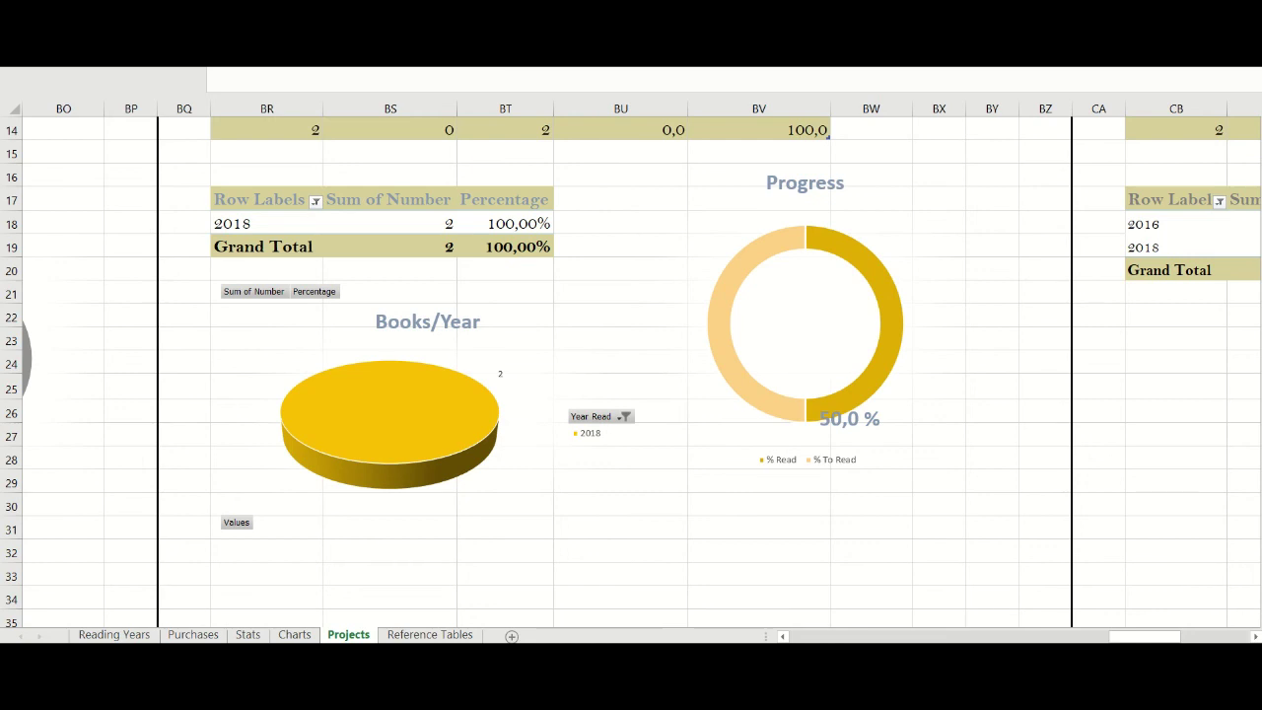
- Examine the Ali Smith Seasonal series' book list, read and review totals, yearly table, and its Progress chart
{"action": "scroll", "coordinate": [630, 371], "scroll_direction": "up", "scroll_amount": 3}
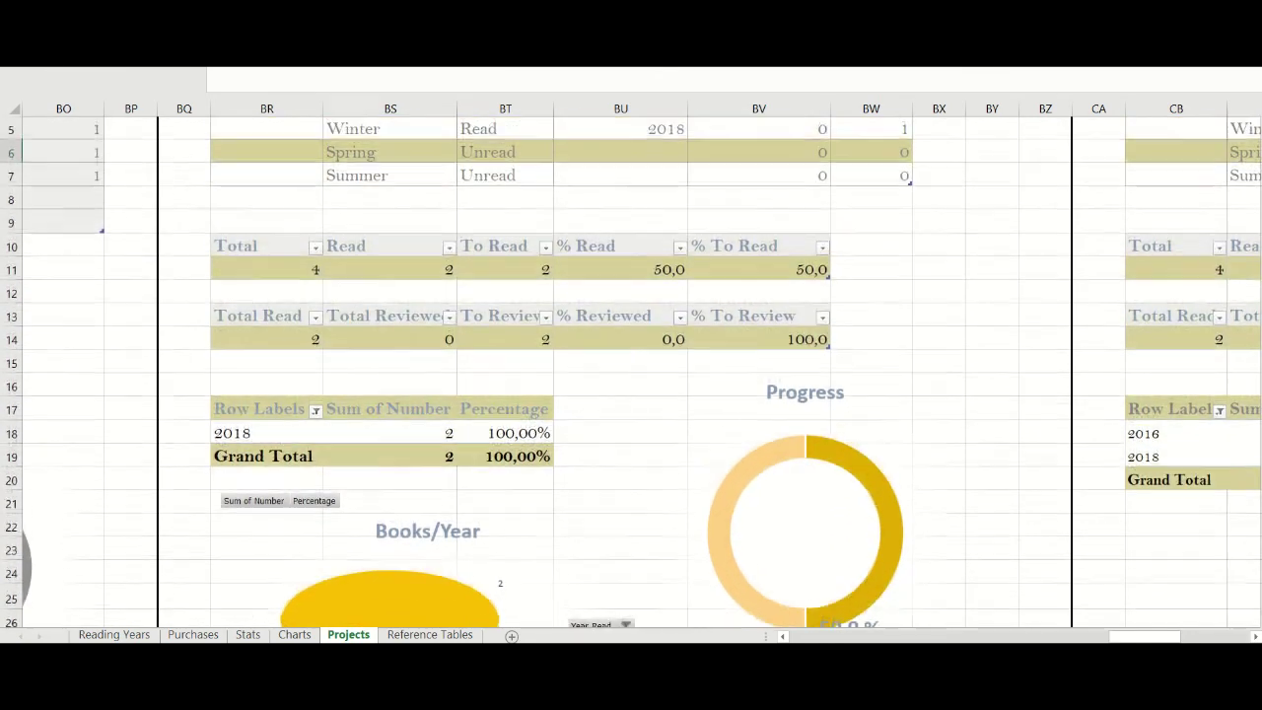
{"action": "scroll", "coordinate": [631, 372], "scroll_direction": "right", "scroll_amount": 3}
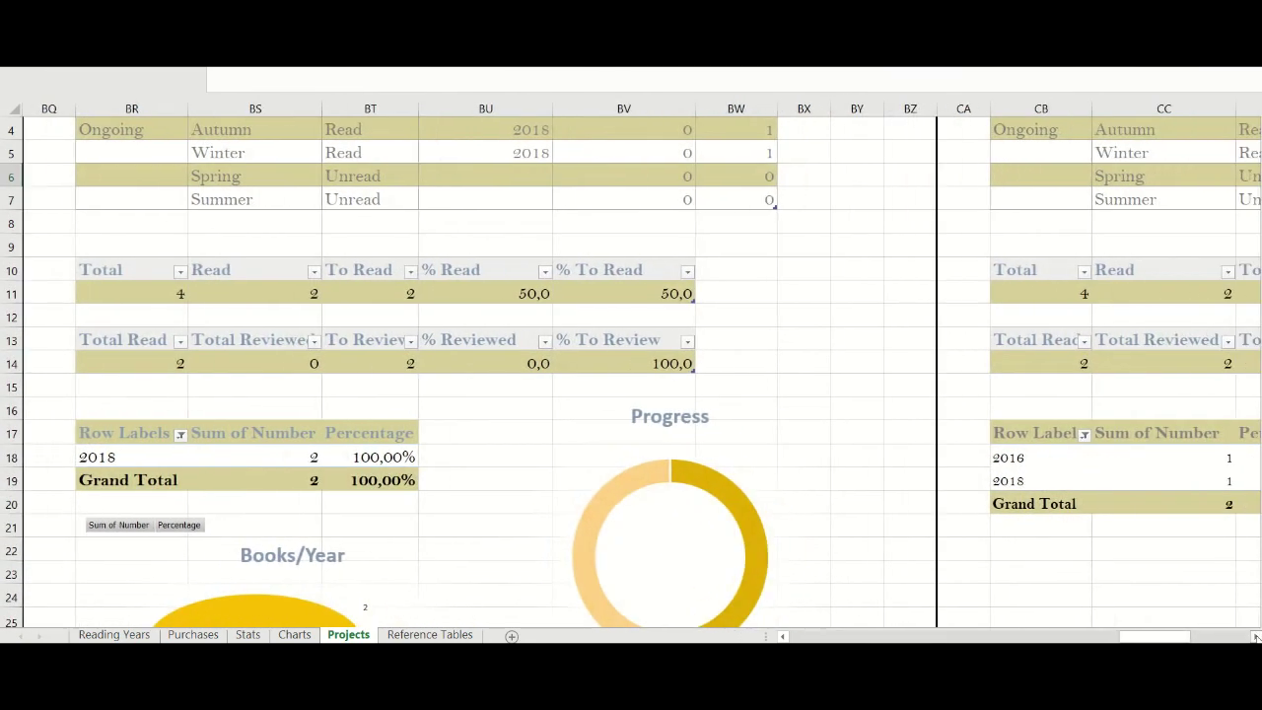
{"action": "scroll", "coordinate": [1228, 355], "scroll_direction": "up", "scroll_amount": 1}
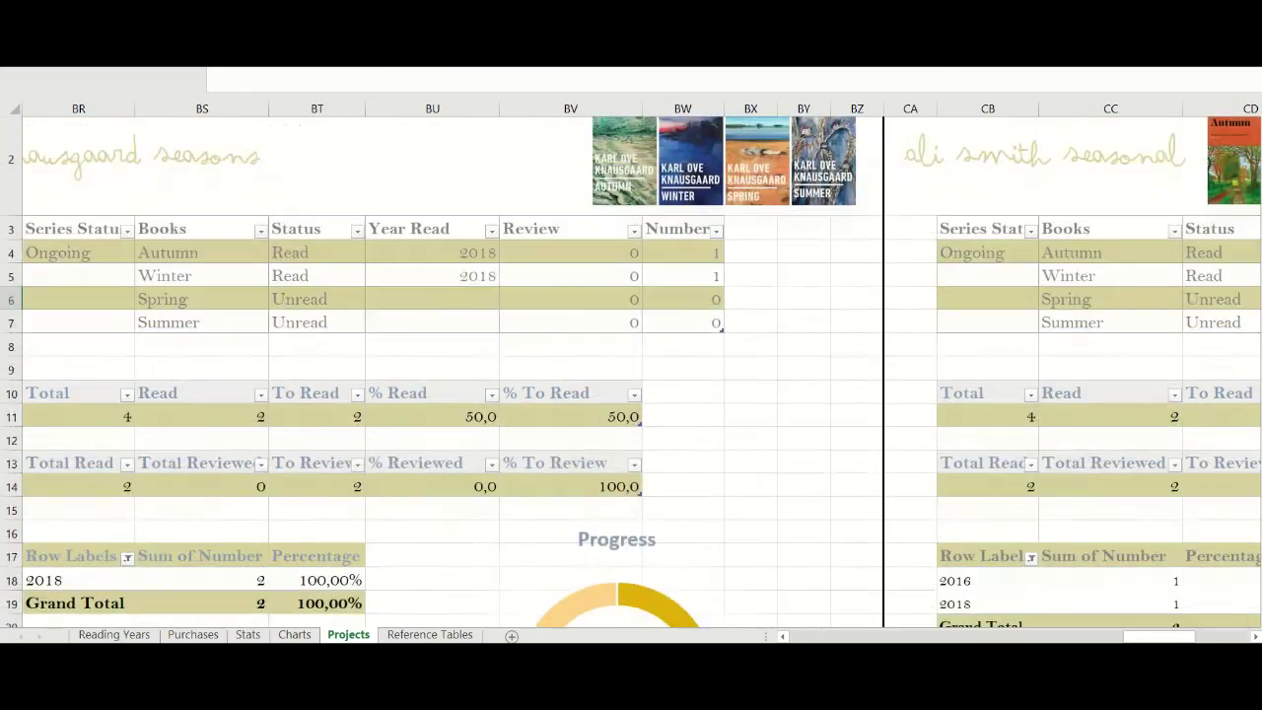
{"action": "scroll", "coordinate": [1253, 638], "scroll_direction": "right", "scroll_amount": 5}
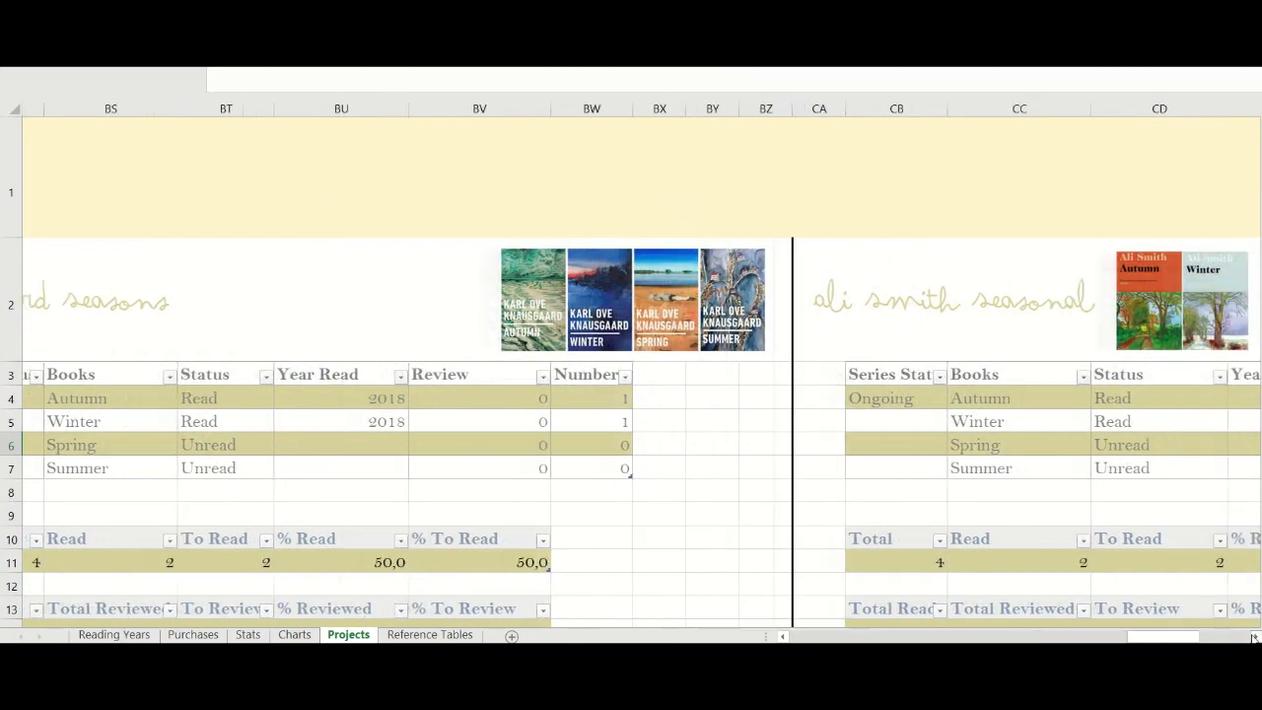
{"action": "left_click_drag", "start_coordinate": [475, 371], "coordinate": [479, 479]}
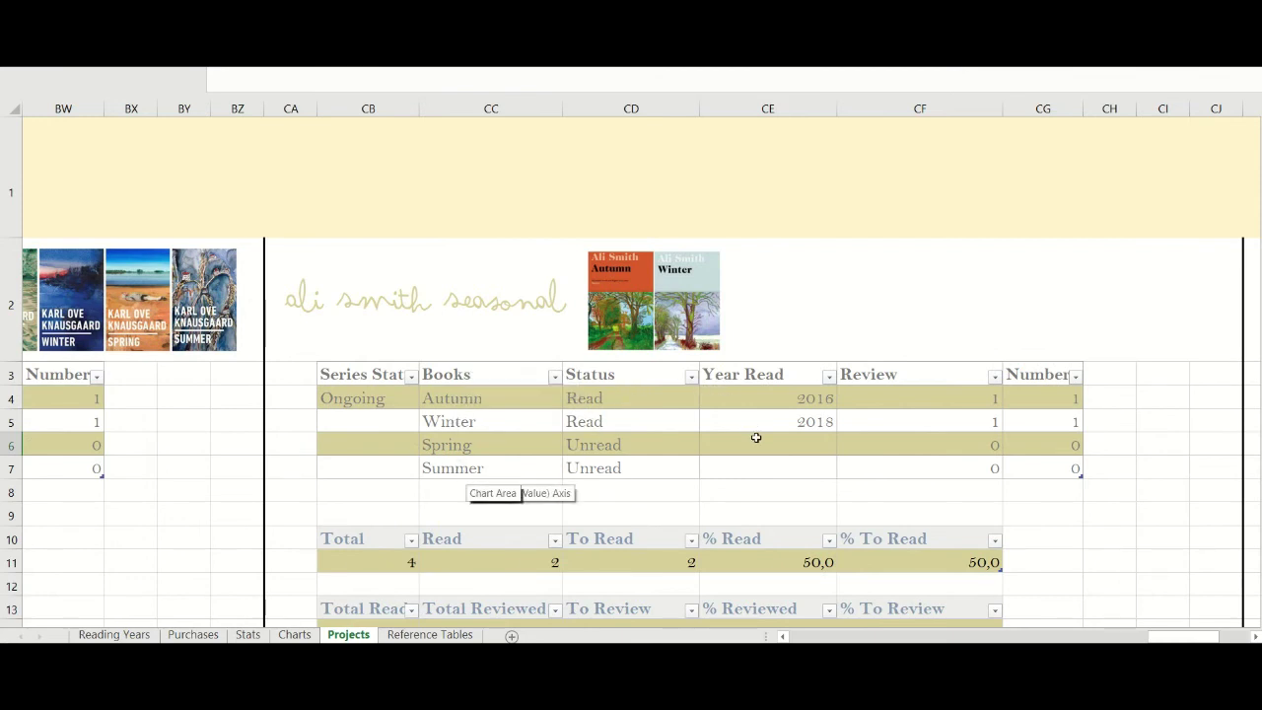
{"action": "scroll", "coordinate": [269, 285], "scroll_direction": "down", "scroll_amount": 2}
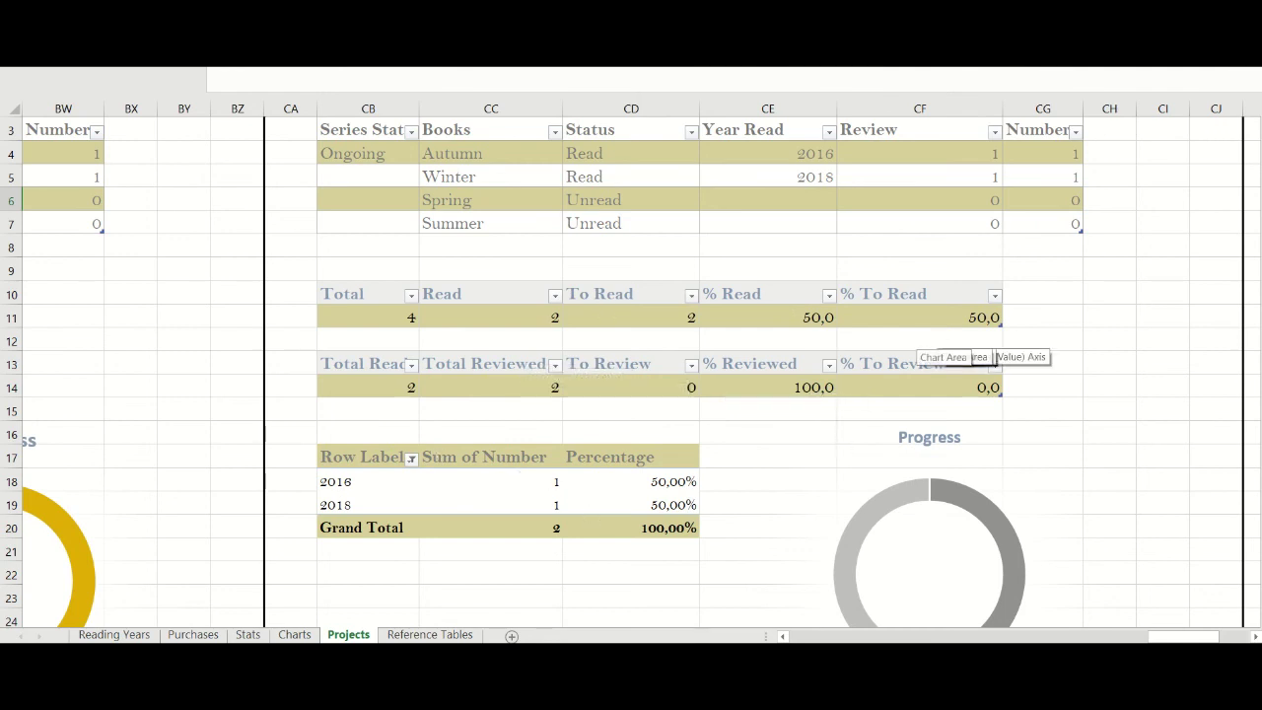
{"action": "scroll", "coordinate": [590, 507], "scroll_direction": "down", "scroll_amount": 1}
{"action": "scroll", "coordinate": [589, 506], "scroll_direction": "down", "scroll_amount": 1}
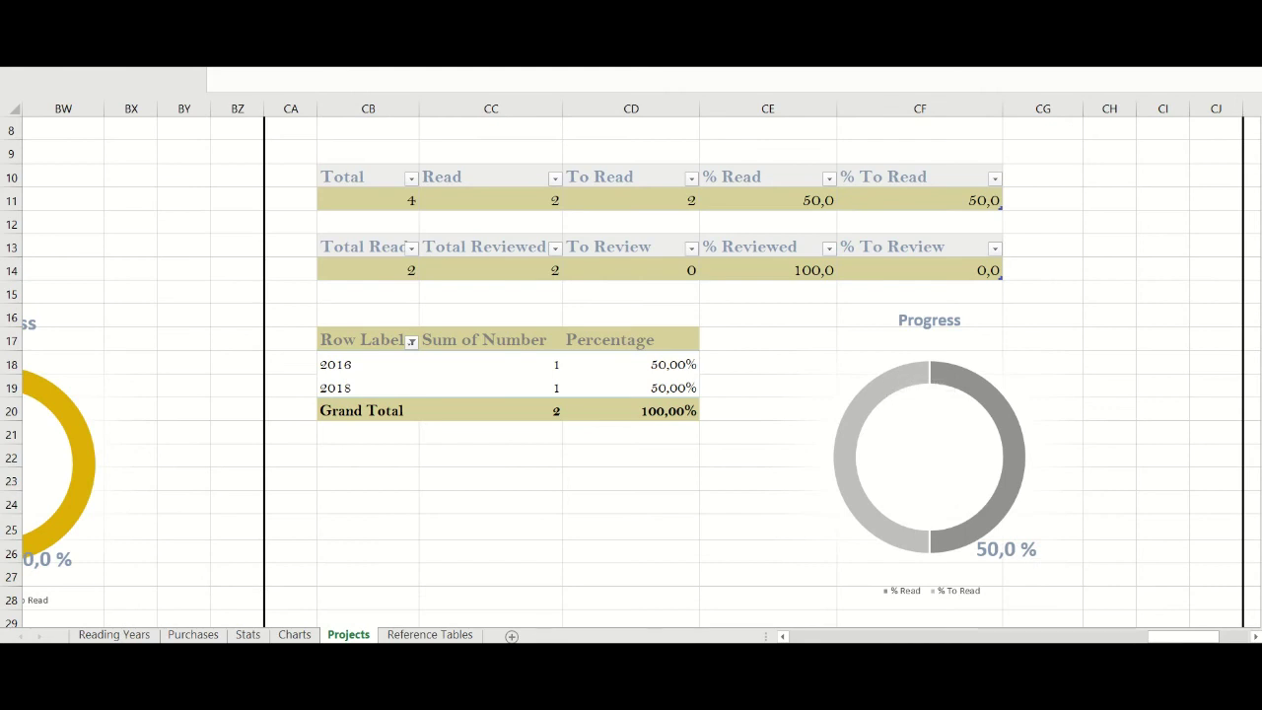
{"action": "scroll", "coordinate": [631, 373], "scroll_direction": "down", "scroll_amount": 2}
{"action": "scroll", "coordinate": [631, 372], "scroll_direction": "up", "scroll_amount": 5}
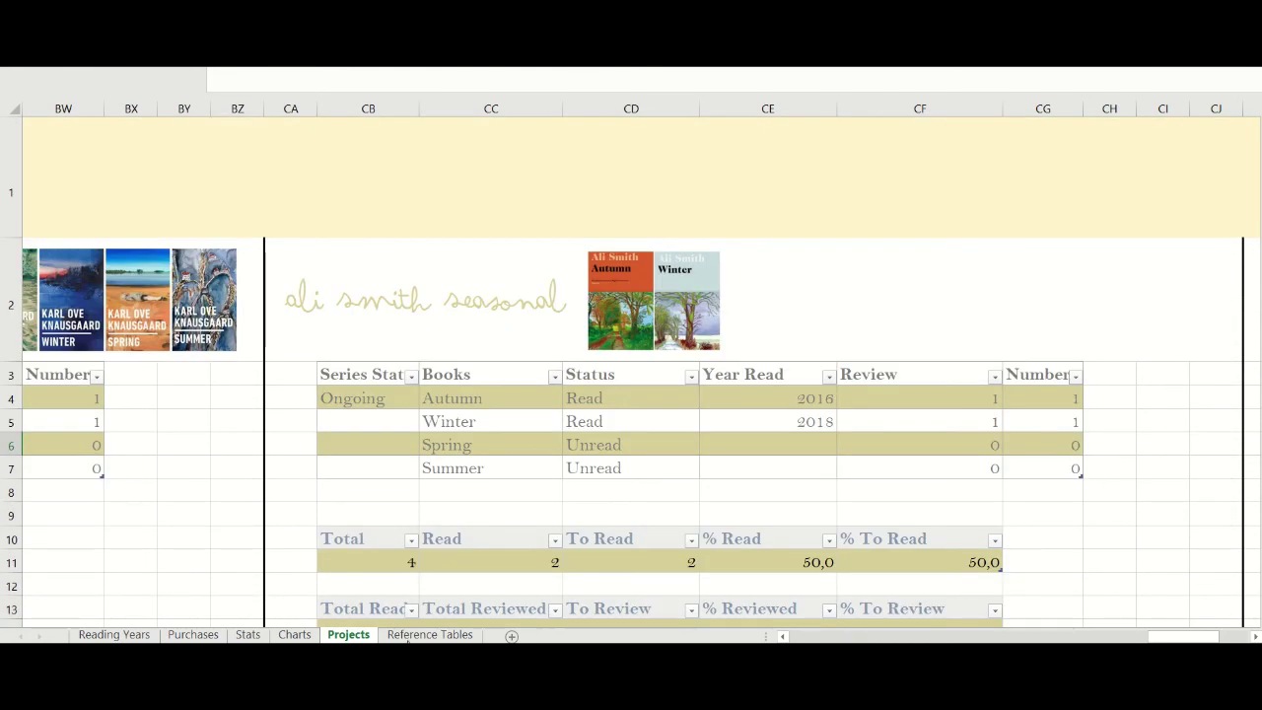
- Go through the entries of the Type list on the Reference Tables sheet, from Academic Article to Thesis
{"action": "left_click", "coordinate": [423, 634]}
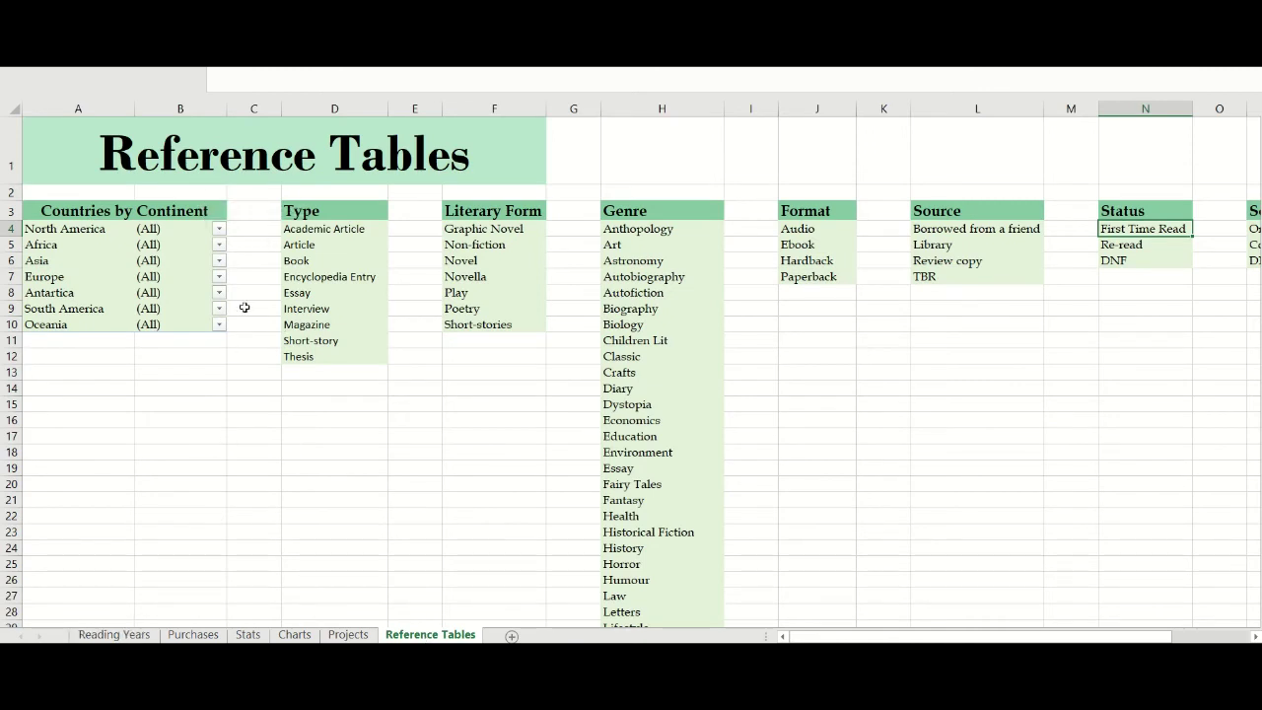
{"action": "left_click", "coordinate": [326, 230]}
{"action": "left_click", "coordinate": [308, 248]}
{"action": "left_click", "coordinate": [304, 263]}
{"action": "left_click", "coordinate": [308, 292]}
{"action": "left_click", "coordinate": [310, 310]}
{"action": "left_click", "coordinate": [313, 324]}
{"action": "left_click", "coordinate": [314, 340]}
{"action": "left_click", "coordinate": [311, 356]}
- Browse the Genre choices for the first book on the Reading Years sheet, without selecting a different genre
{"action": "left_click", "coordinate": [113, 634]}
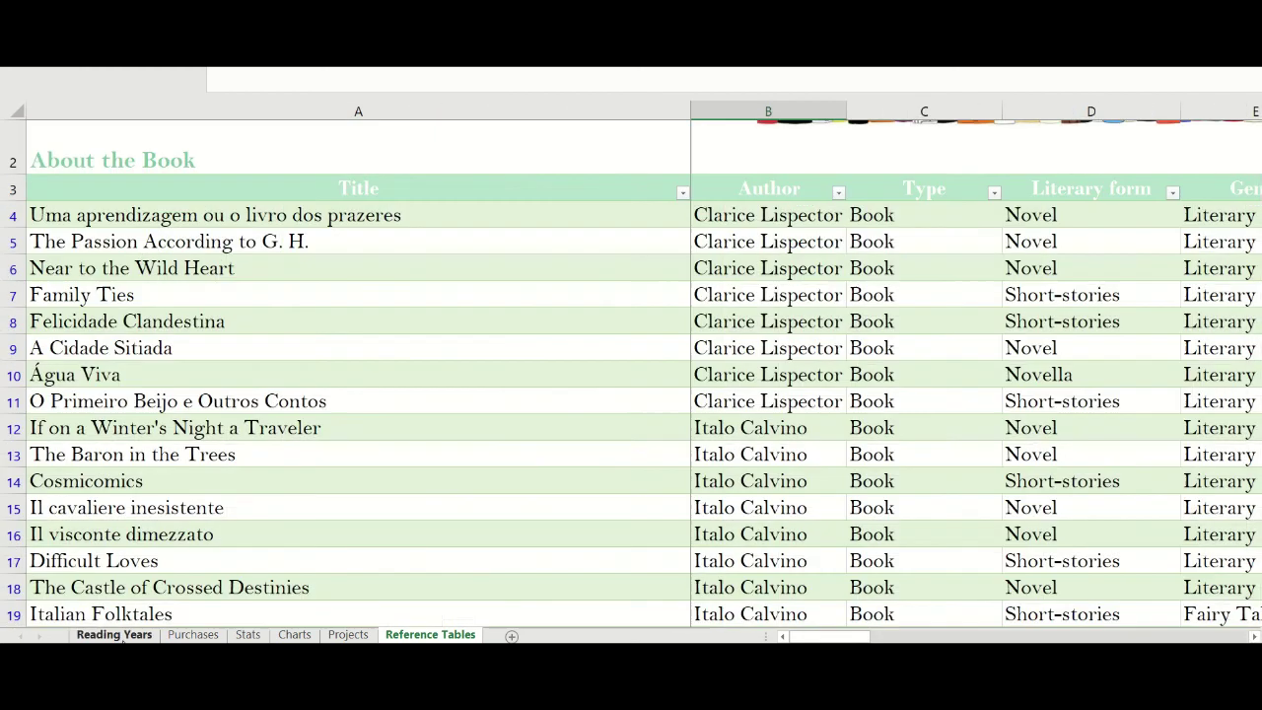
{"action": "left_click", "coordinate": [192, 215]}
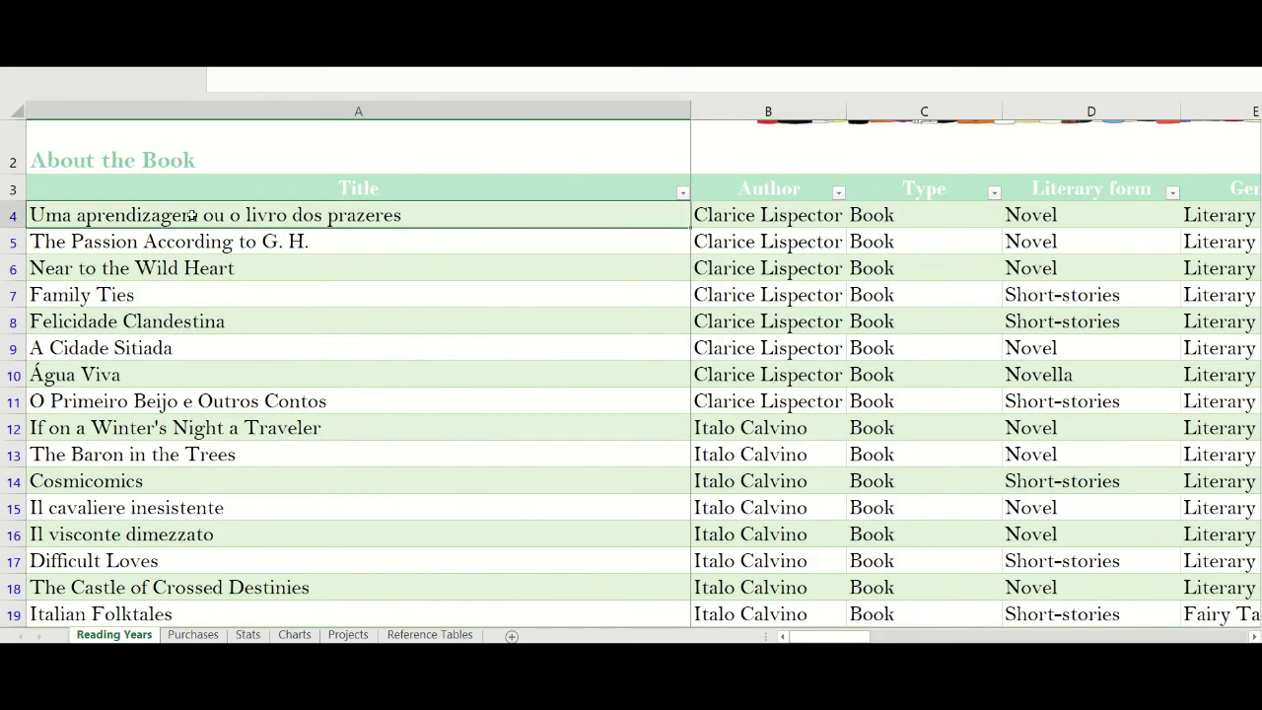
{"action": "key", "text": "Right"}
{"action": "key", "text": "Right"}
{"action": "key", "text": "Right"}
{"action": "key", "text": "Right"}
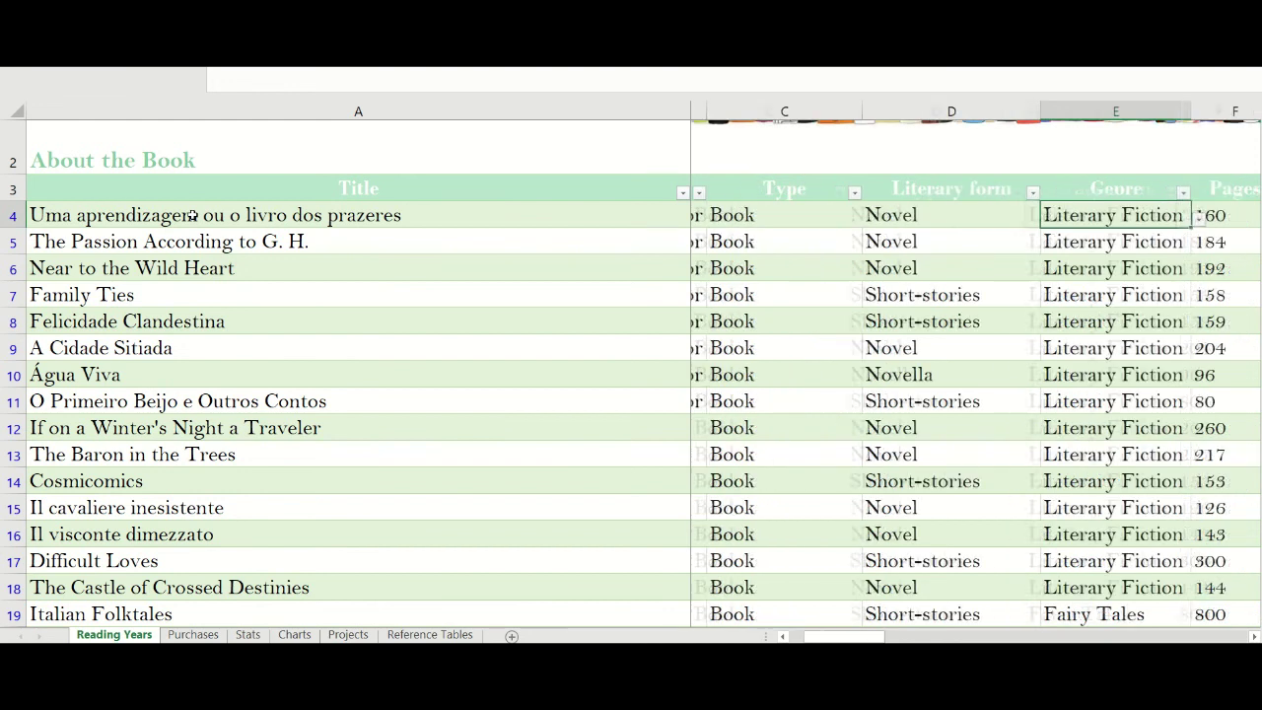
{"action": "left_click", "coordinate": [1183, 215]}
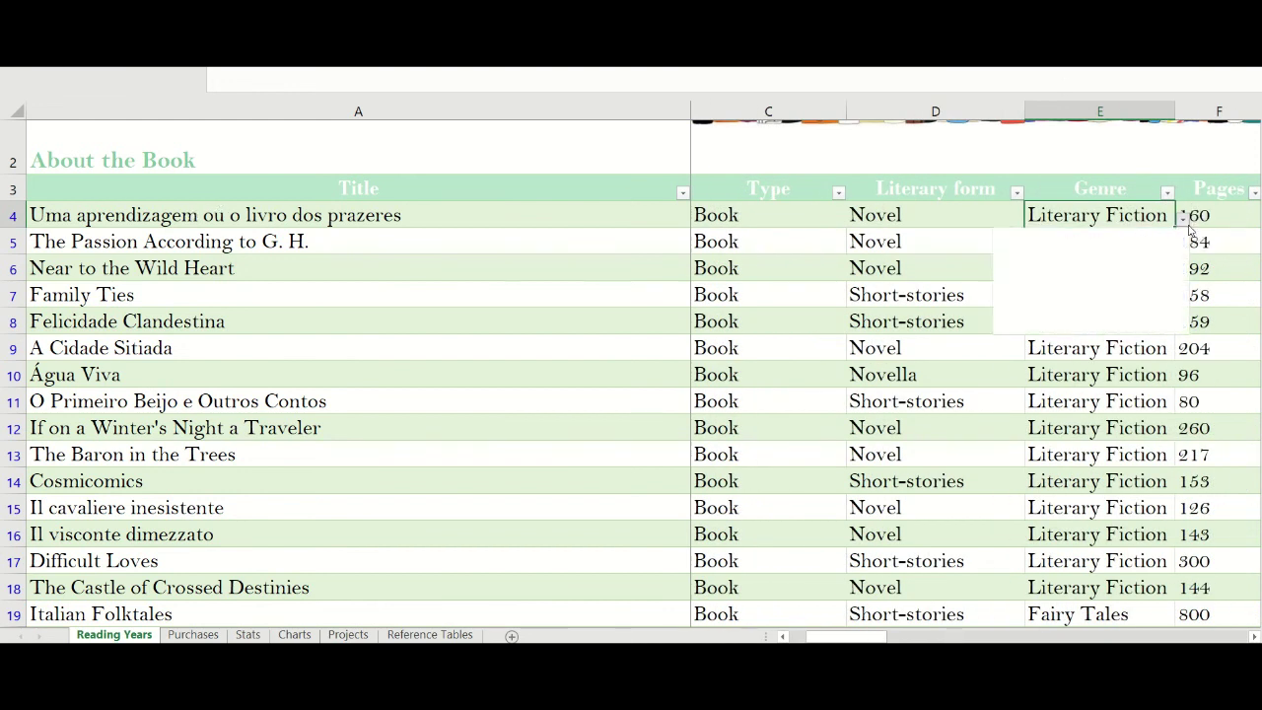
{"action": "key", "text": "Down"}
{"action": "key", "text": "Down"}
{"action": "key", "text": "Down"}
{"action": "key", "text": "Down"}
{"action": "key", "text": "Down"}
{"action": "key", "text": "Down"}
{"action": "key", "text": "Down"}
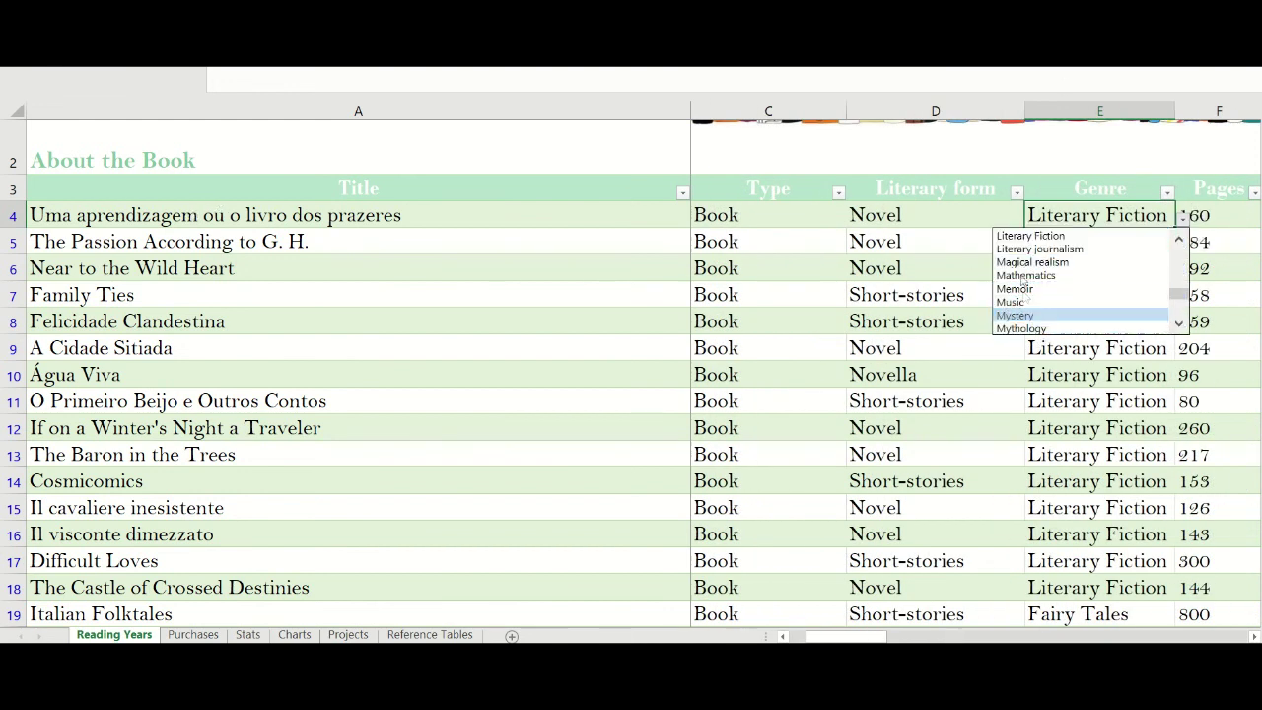
{"action": "key", "text": "Up"}
{"action": "key", "text": "Up"}
{"action": "key", "text": "Up"}
{"action": "key", "text": "Up"}
{"action": "key", "text": "Escape"}
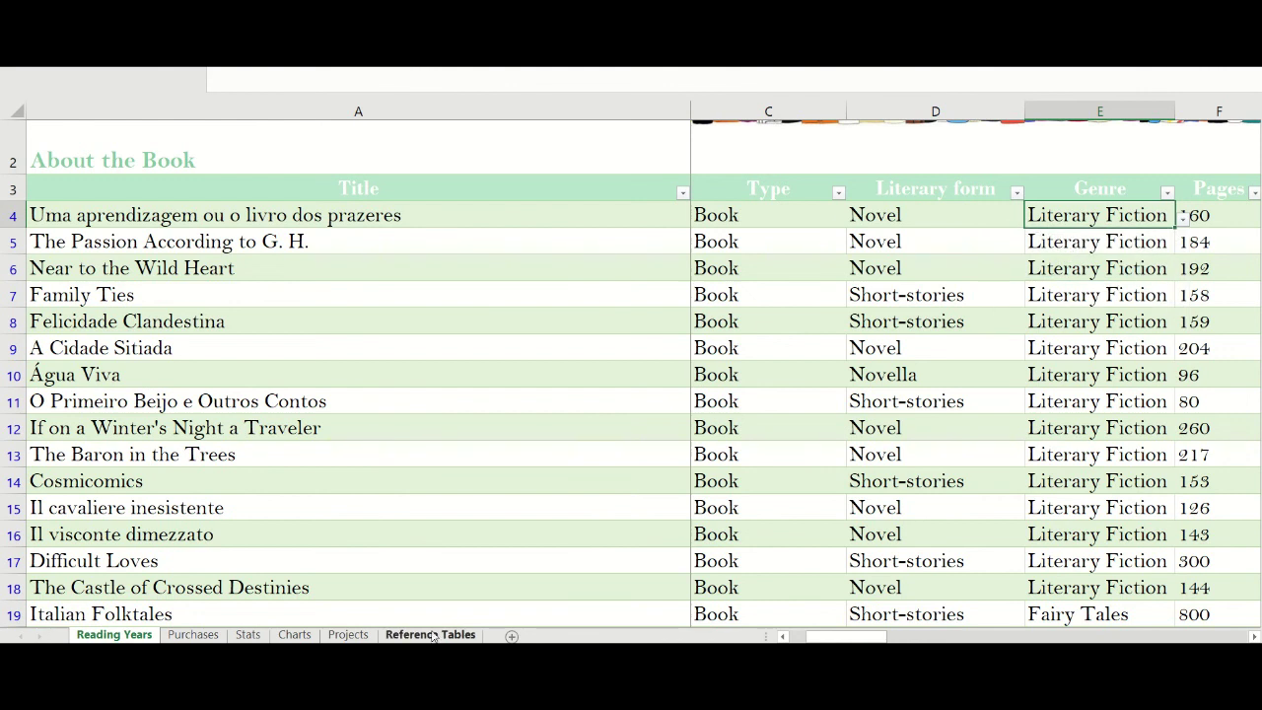
- Locate the Literary Form list on the Reference Tables sheet and return to the beginning of the Reading Years sheet
{"action": "left_click", "coordinate": [432, 634]}
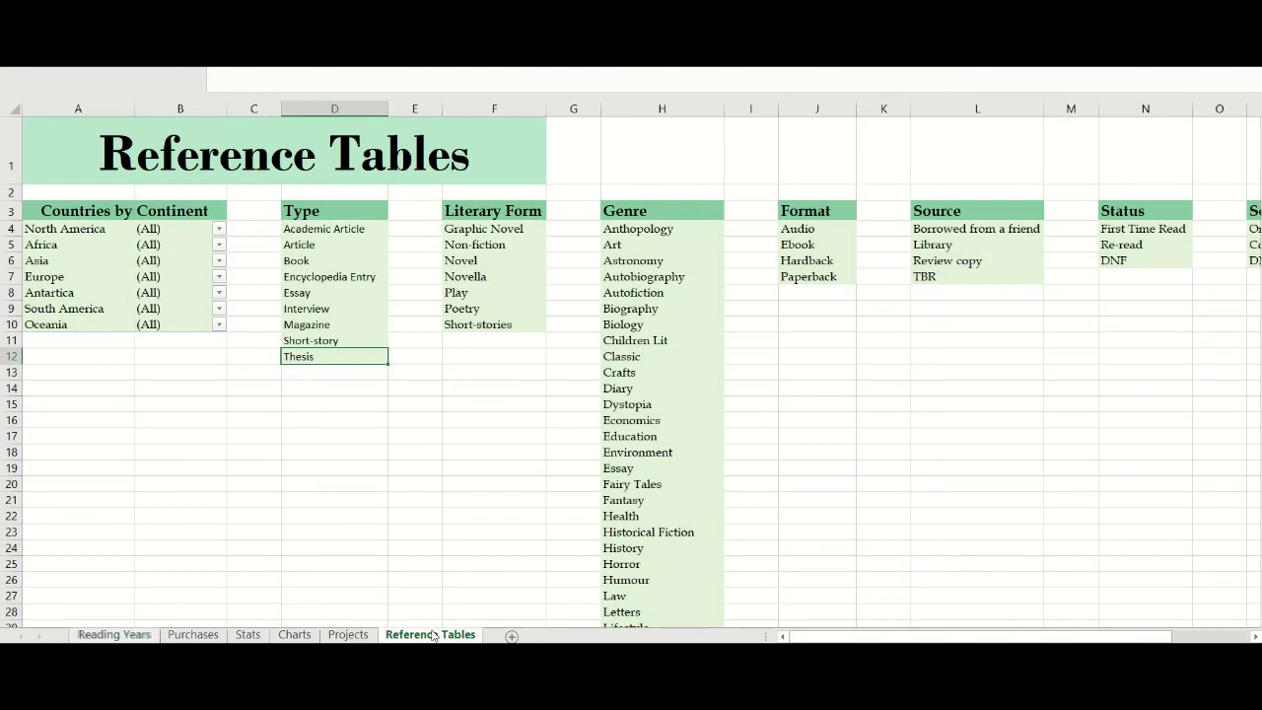
{"action": "left_click", "coordinate": [517, 211]}
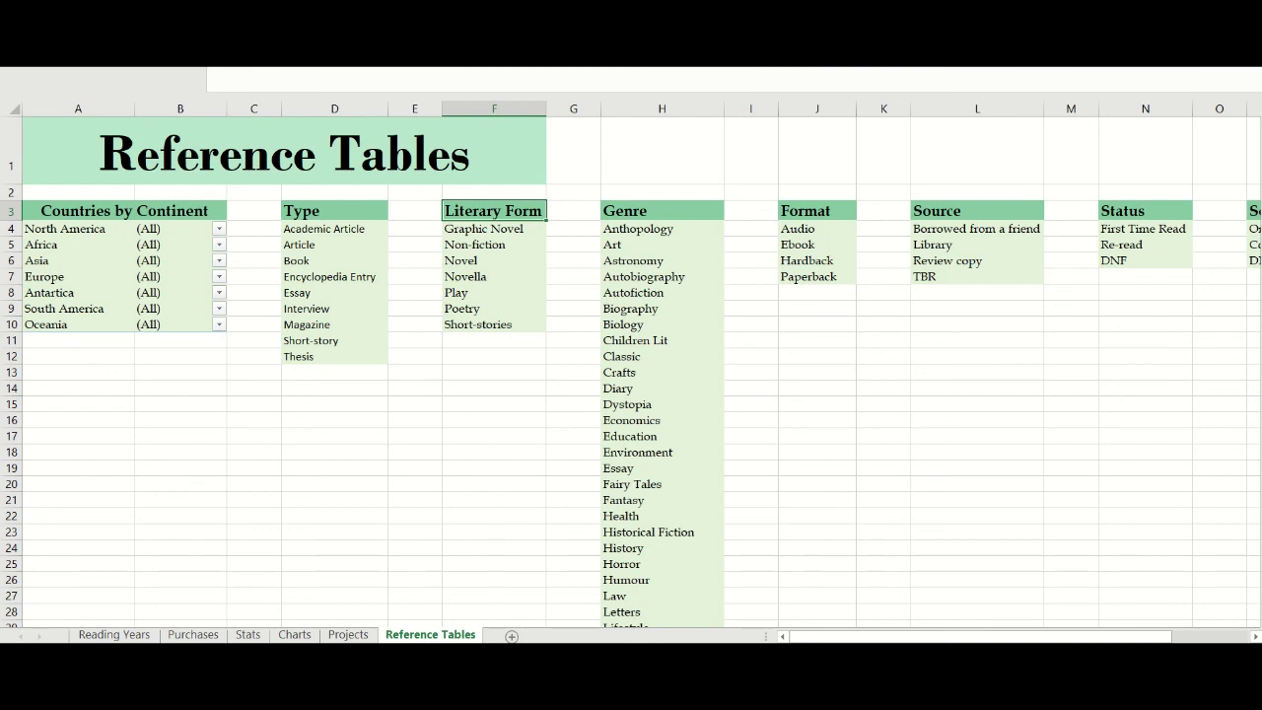
{"action": "left_click", "coordinate": [114, 635]}
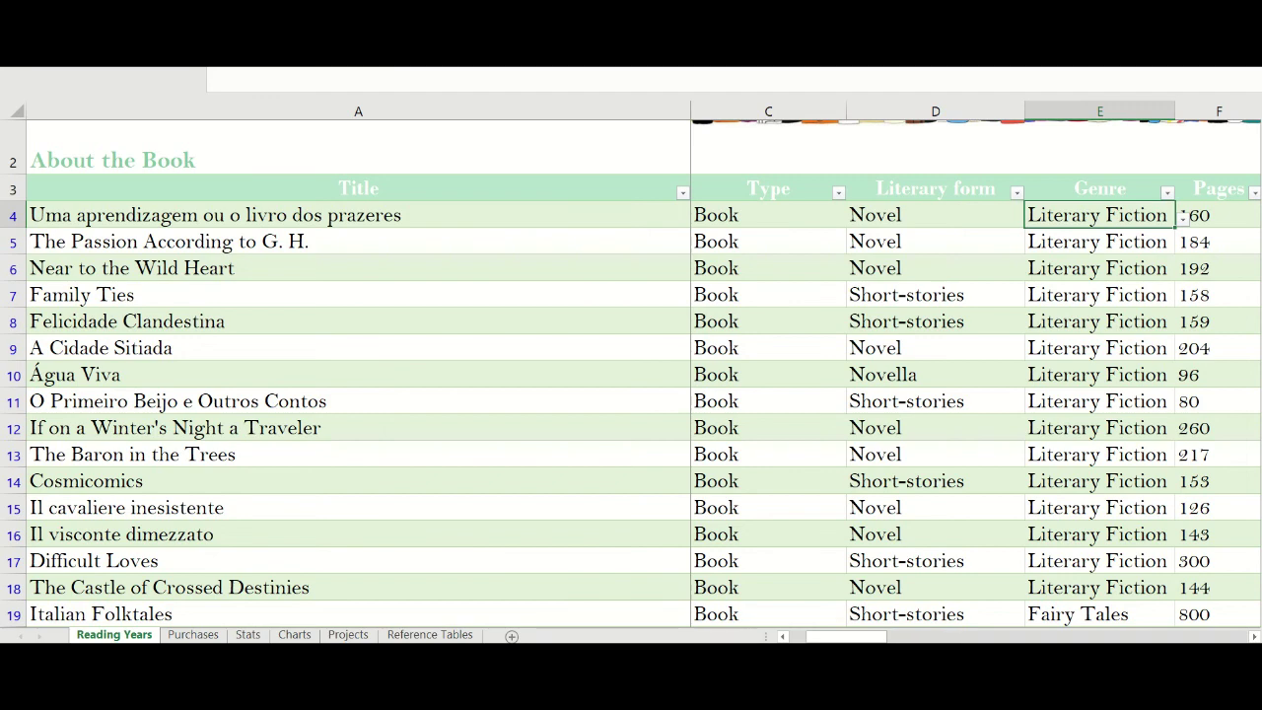
{"action": "scroll", "coordinate": [946, 395], "scroll_direction": "up", "scroll_amount": 1}
{"action": "left_click_drag", "start_coordinate": [845, 636], "coordinate": [828, 636]}
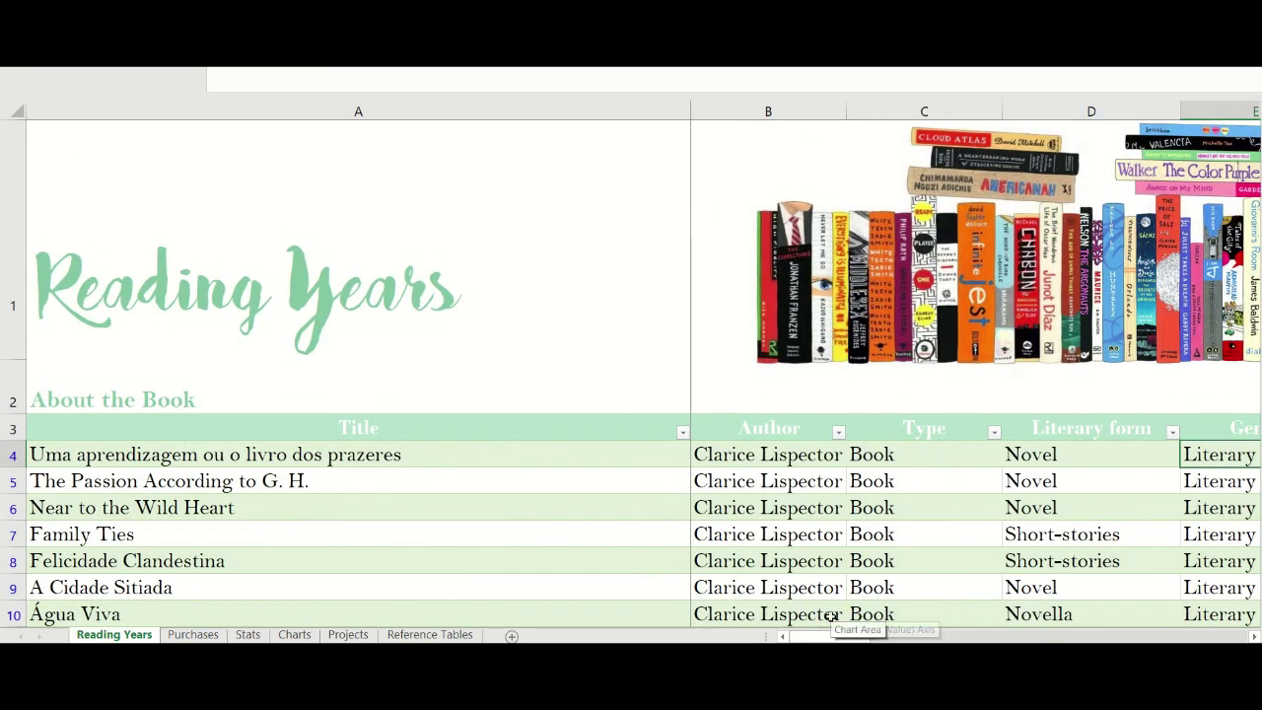